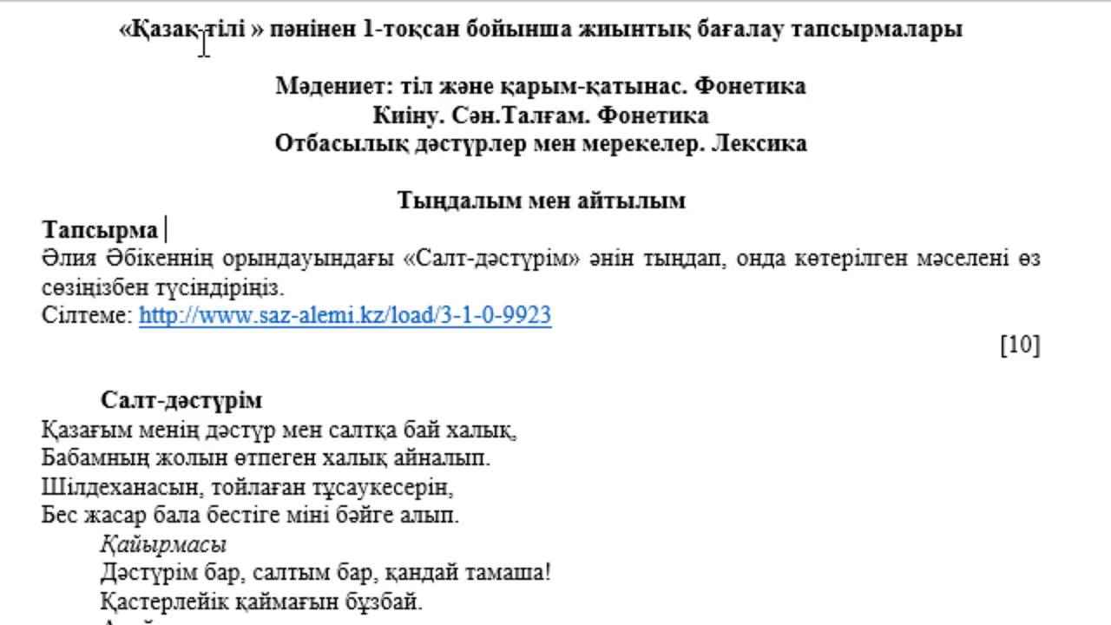
# Step: Highlight the title's subject and assessment phrase, the subtitle, the Тыңдалым мен айтылым heading and task sentence
pyautogui.moveTo(159, 26); pyautogui.dragTo(253, 26)
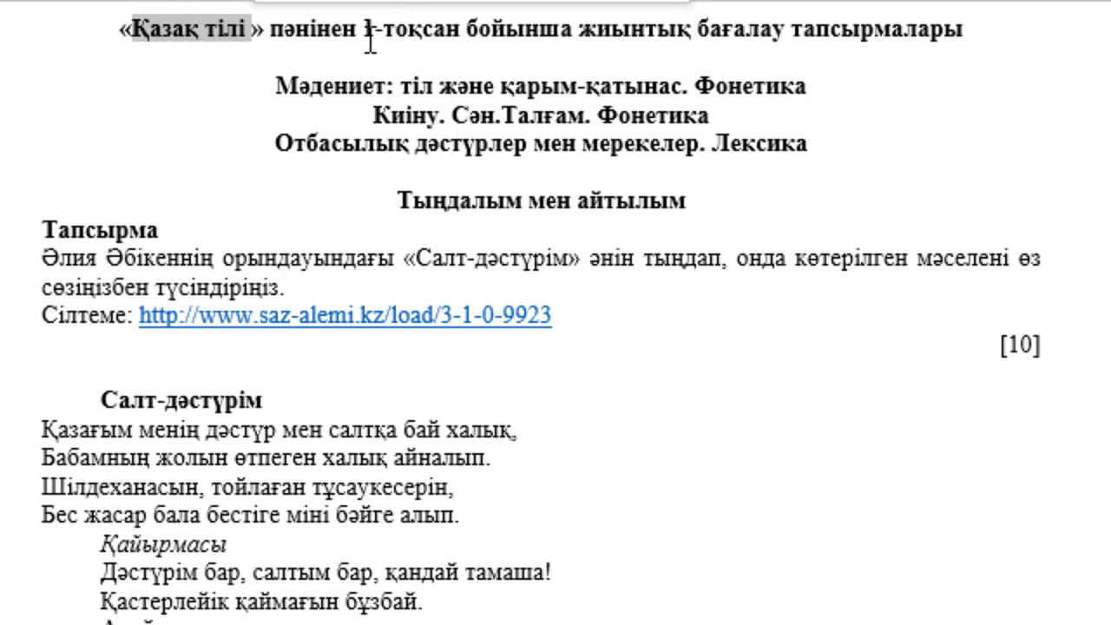
pyautogui.moveTo(363, 28); pyautogui.dragTo(792, 28)
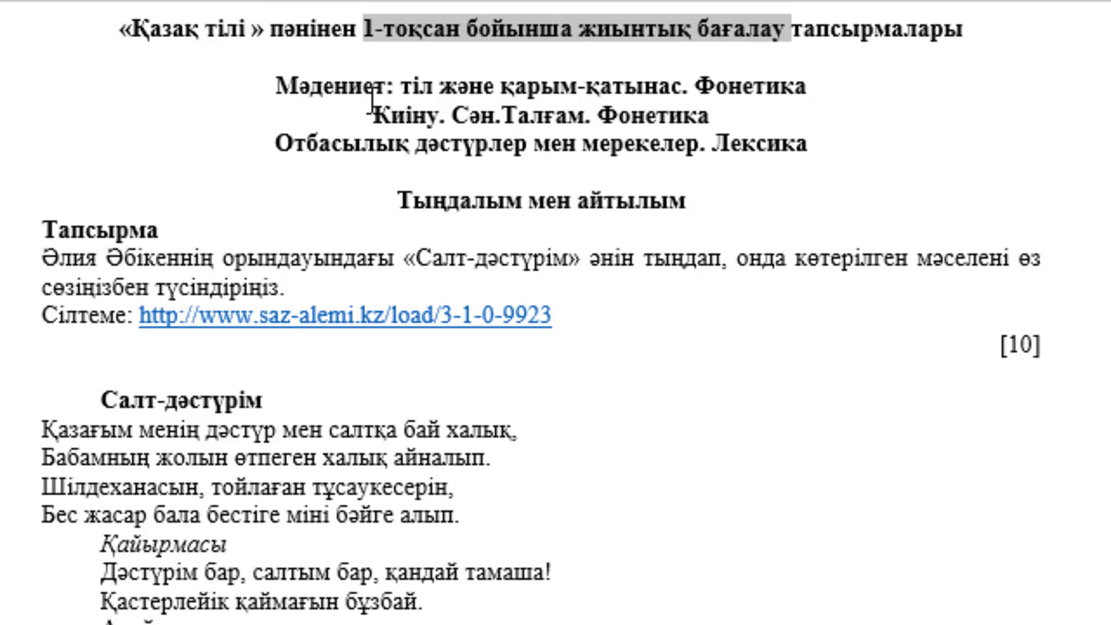
pyautogui.moveTo(434, 85); pyautogui.dragTo(277, 87)
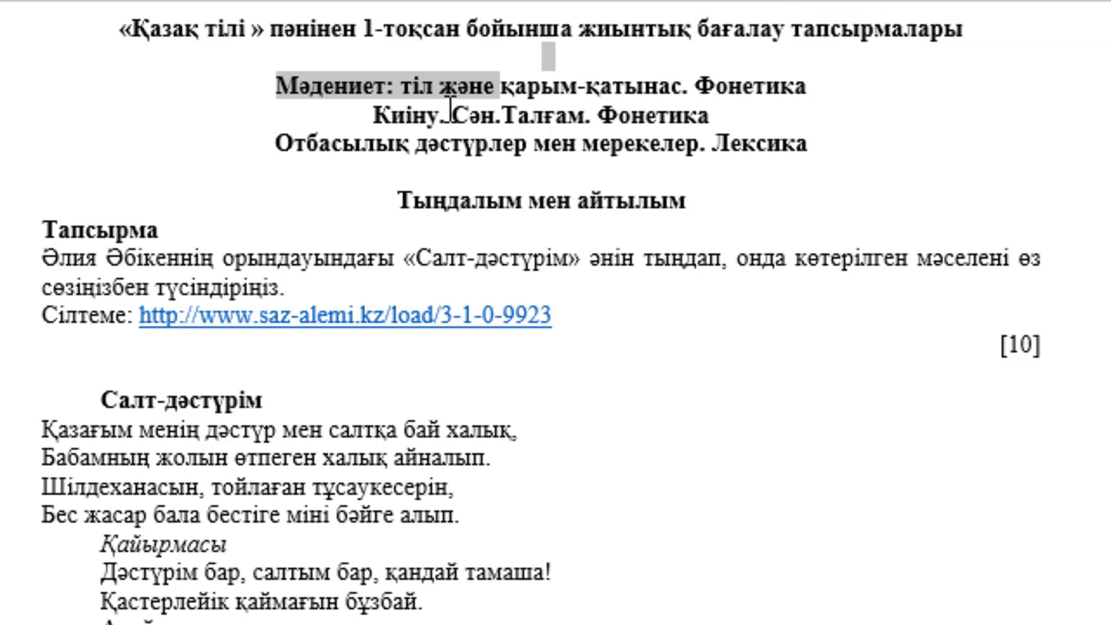
pyautogui.moveTo(461, 200); pyautogui.dragTo(628, 204)
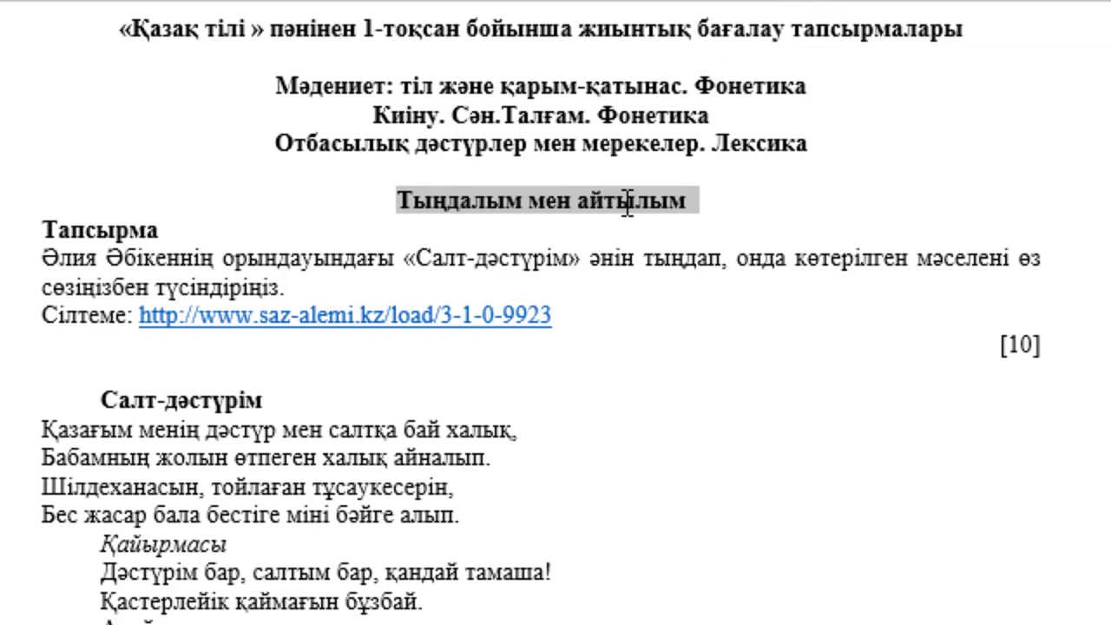
pyautogui.doubleClick(132, 228)
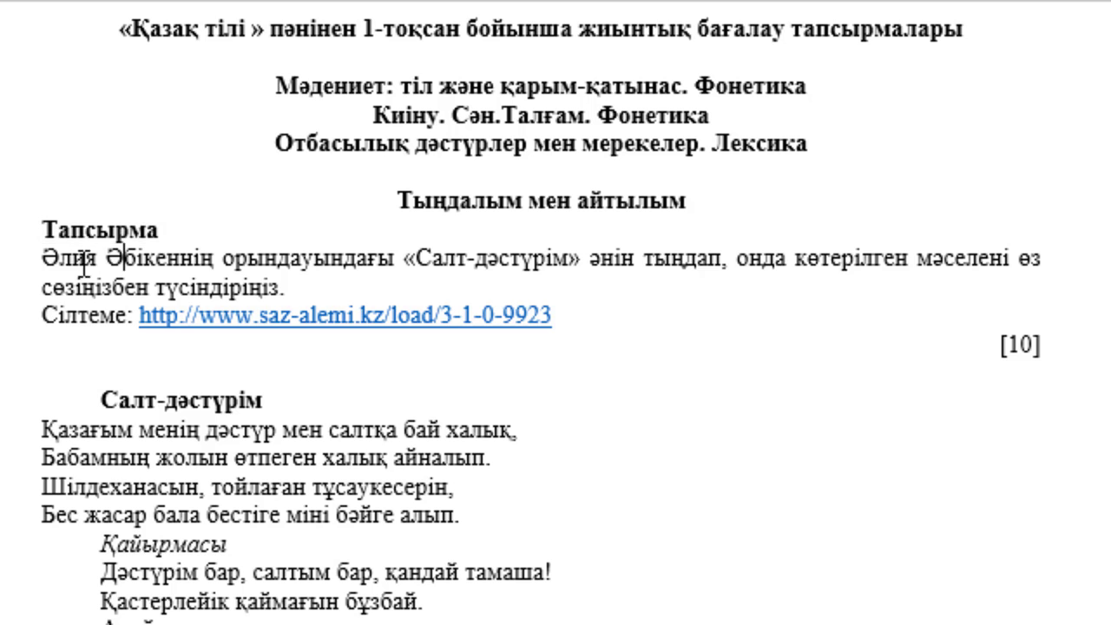
pyautogui.moveTo(44, 259); pyautogui.dragTo(285, 285)
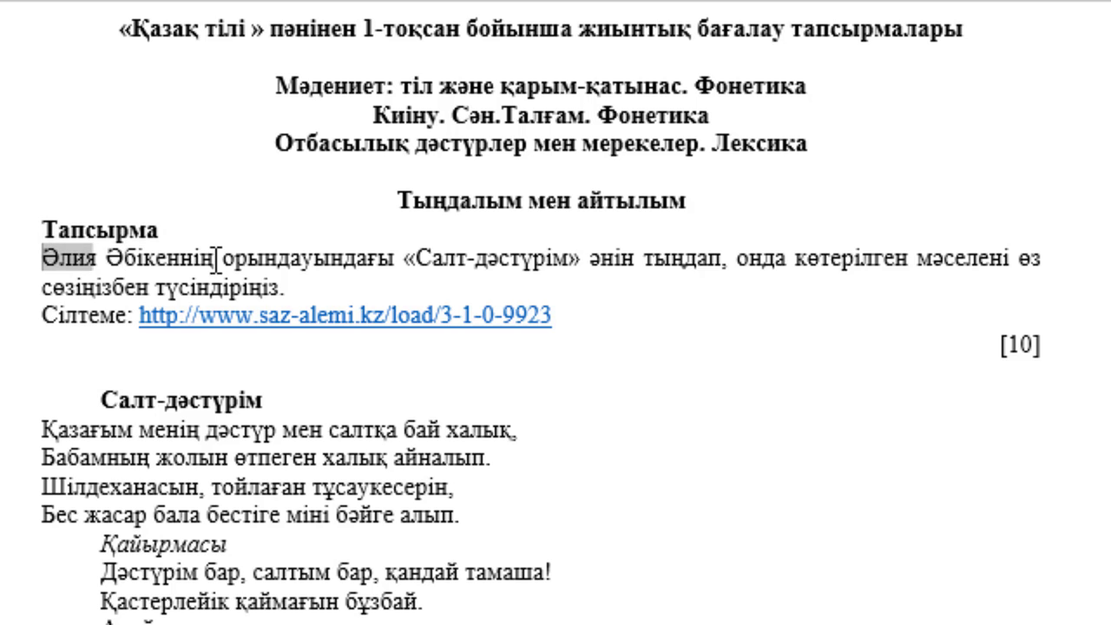
pyautogui.click(199, 350)
# Step: Look through the song and select the explain-in-your-own-words task instruction
pyautogui.scroll(-1, 197, 352)
pyautogui.scroll(-3, 197, 352)
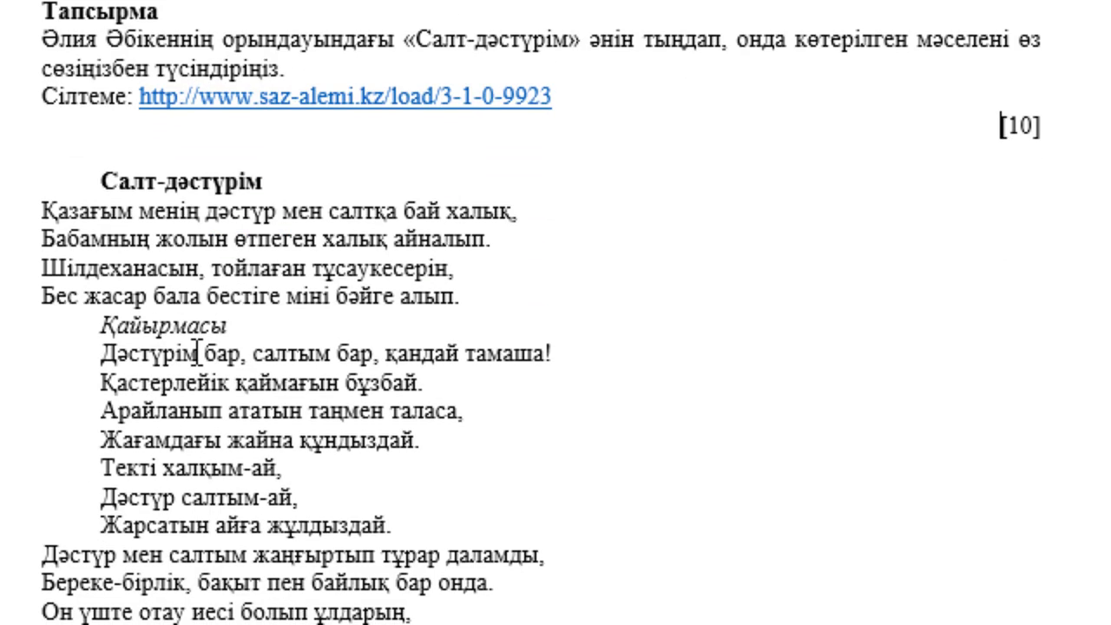
pyautogui.scroll(-2, 193, 349)
pyautogui.scroll(1, 189, 347)
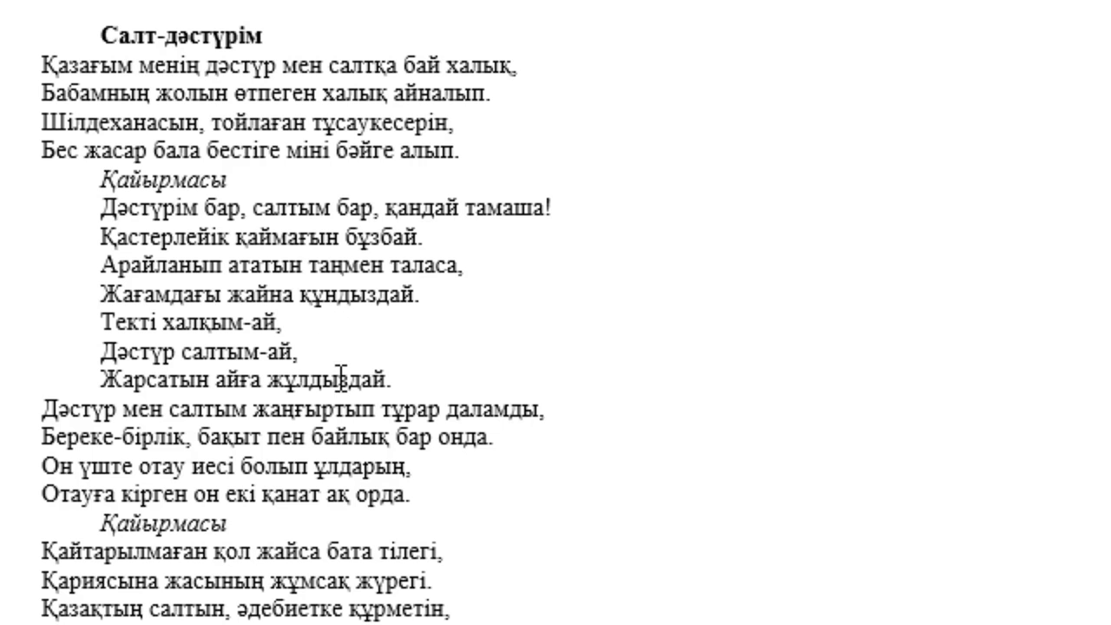
pyautogui.scroll(-1, 421, 380)
pyautogui.scroll(-1, 421, 380)
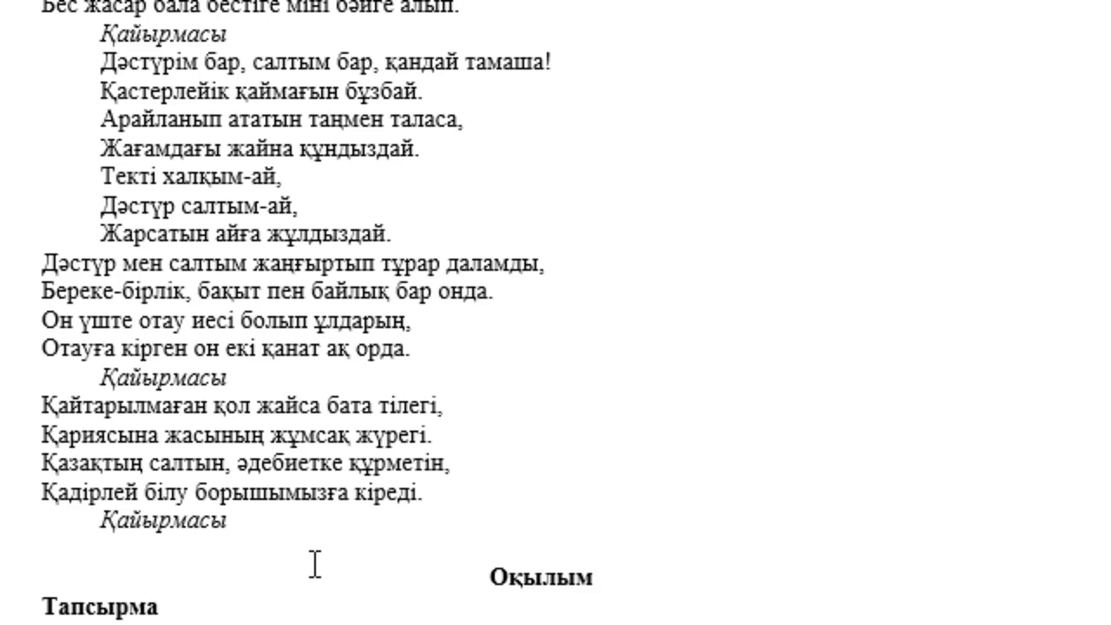
pyautogui.scroll(-3, 314, 564)
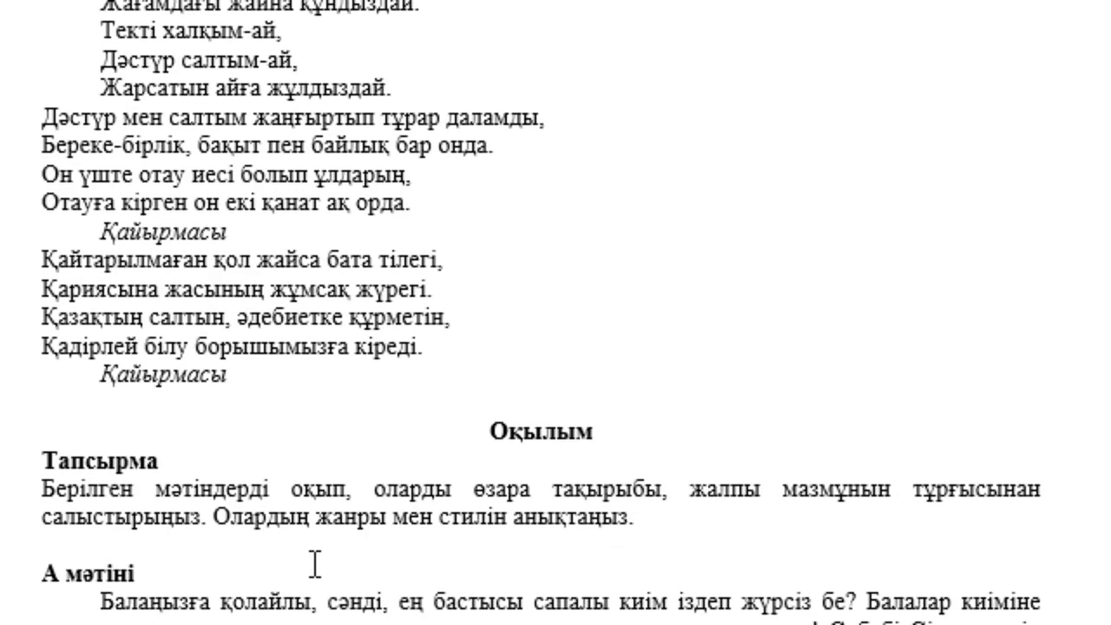
pyautogui.scroll(8, 315, 564)
pyautogui.scroll(3, 314, 564)
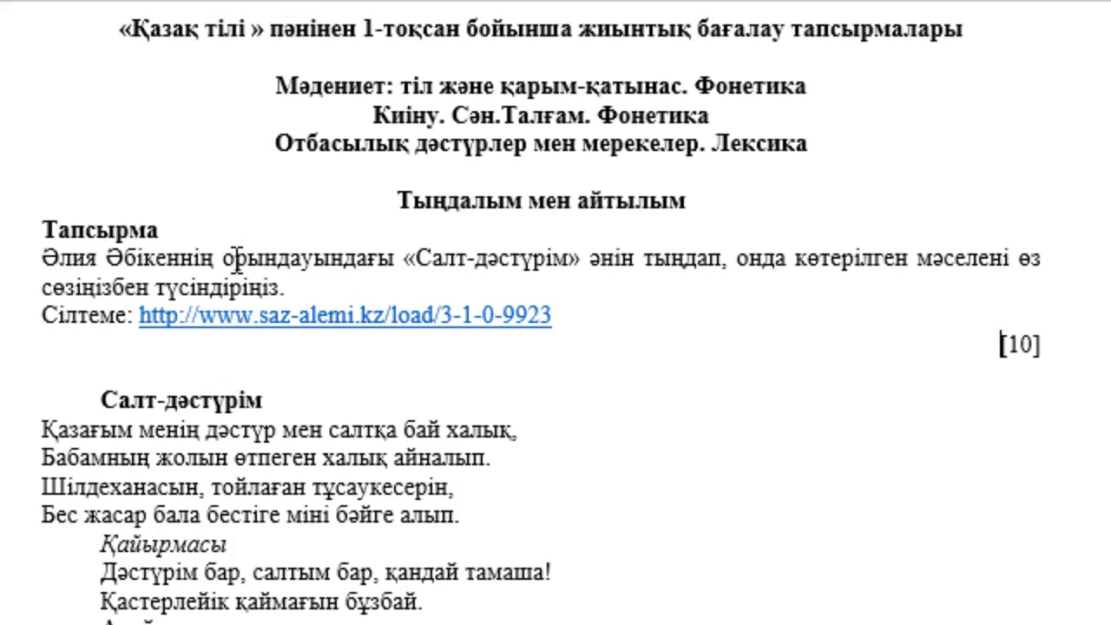
pyautogui.click(235, 258)
pyautogui.moveTo(918, 258); pyautogui.dragTo(317, 285)
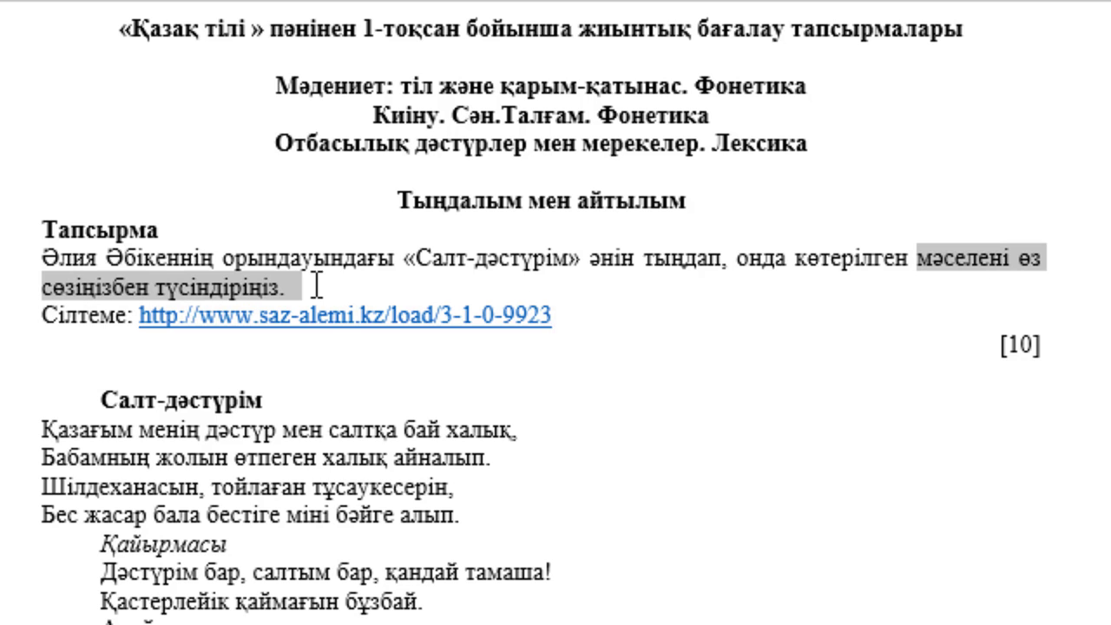
# Step: Insert a blank line after the song's last Қайырмасы, above the Оқылым section
pyautogui.scroll(-2, 318, 348)
pyautogui.scroll(-5, 326, 416)
pyautogui.click(311, 377)
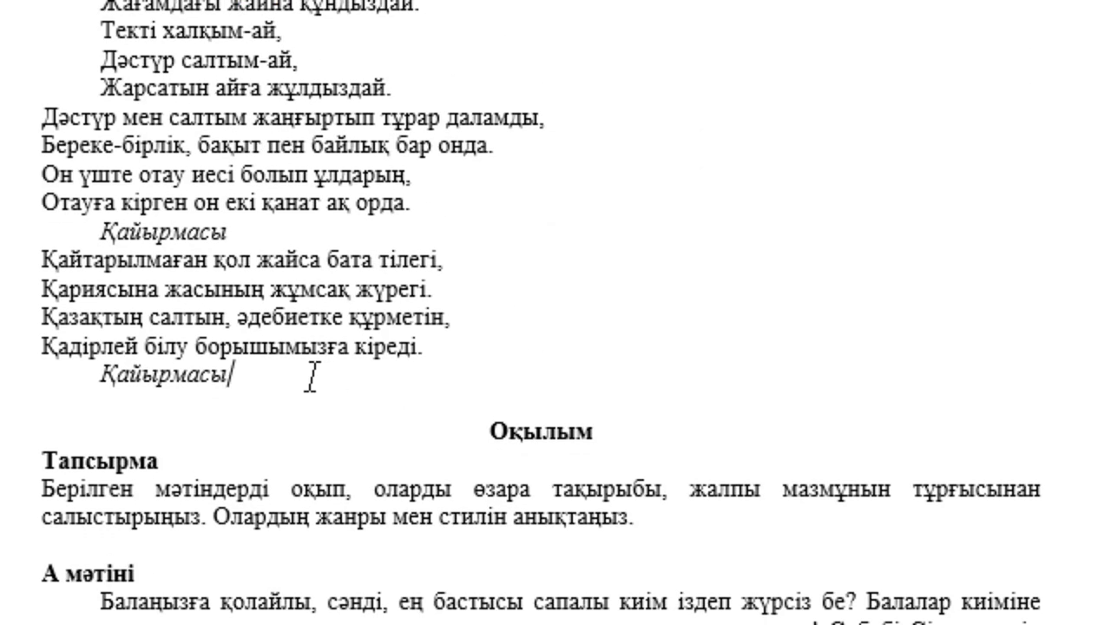
pyautogui.press('Return')
pyautogui.press('Return')
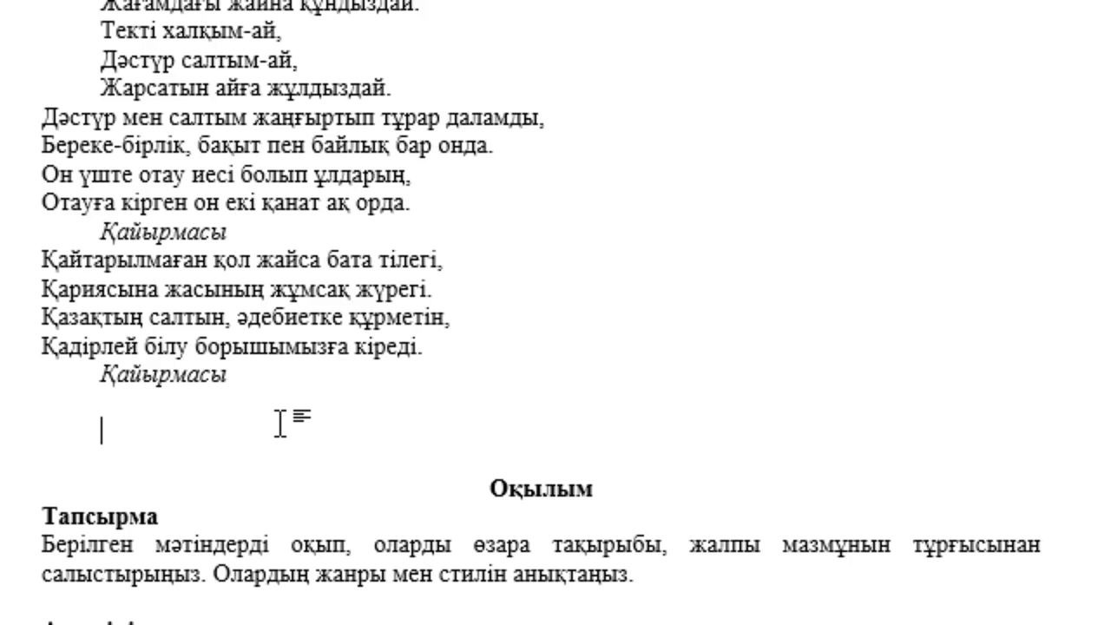
# Step: Type the commentary 'Бұл әнде қазақтың салт дәстүрі туралы айтылған…' on the traditions' importance
pyautogui.write('Бұл ә')
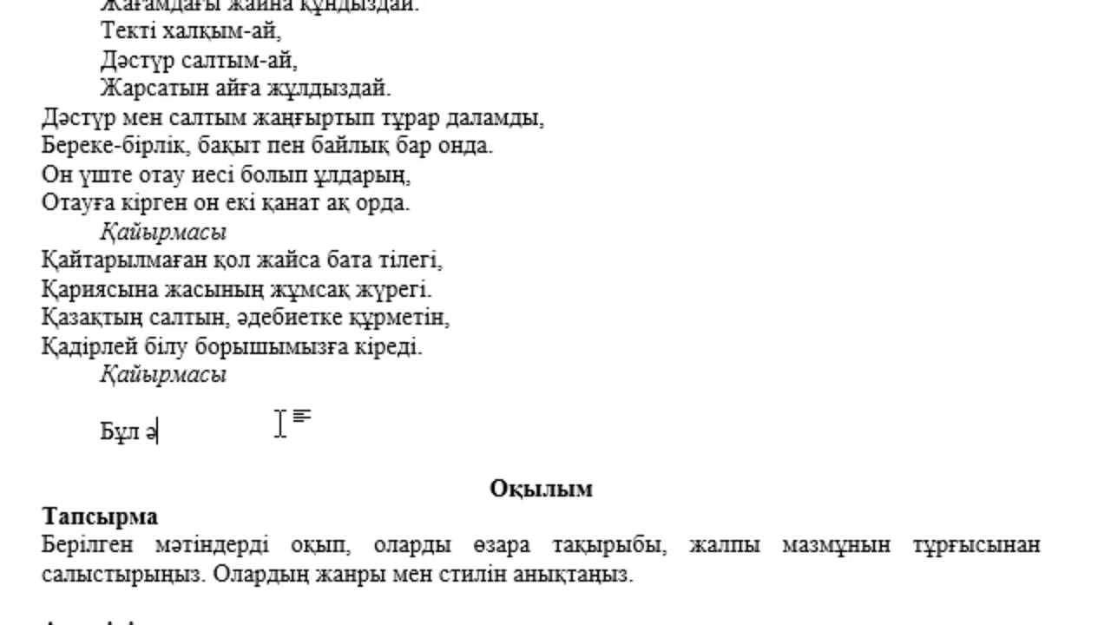
pyautogui.write('нде ай')
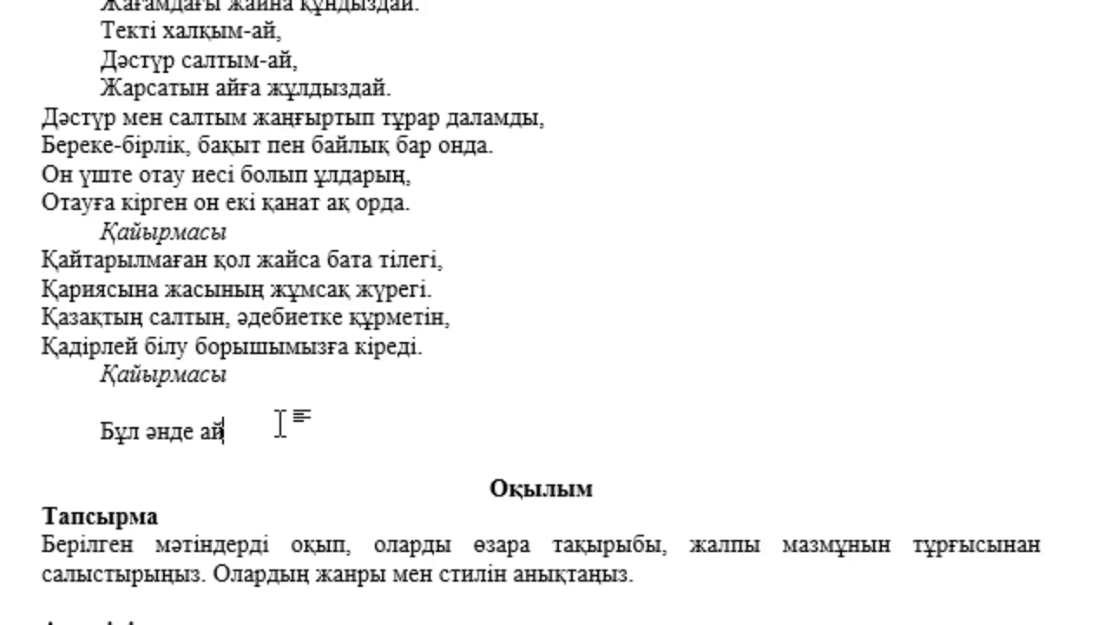
pyautogui.write('тылға')
pyautogui.press('BackSpace')
pyautogui.press('BackSpace')
pyautogui.press('BackSpace')
pyautogui.press('BackSpace')
pyautogui.write('ақт')
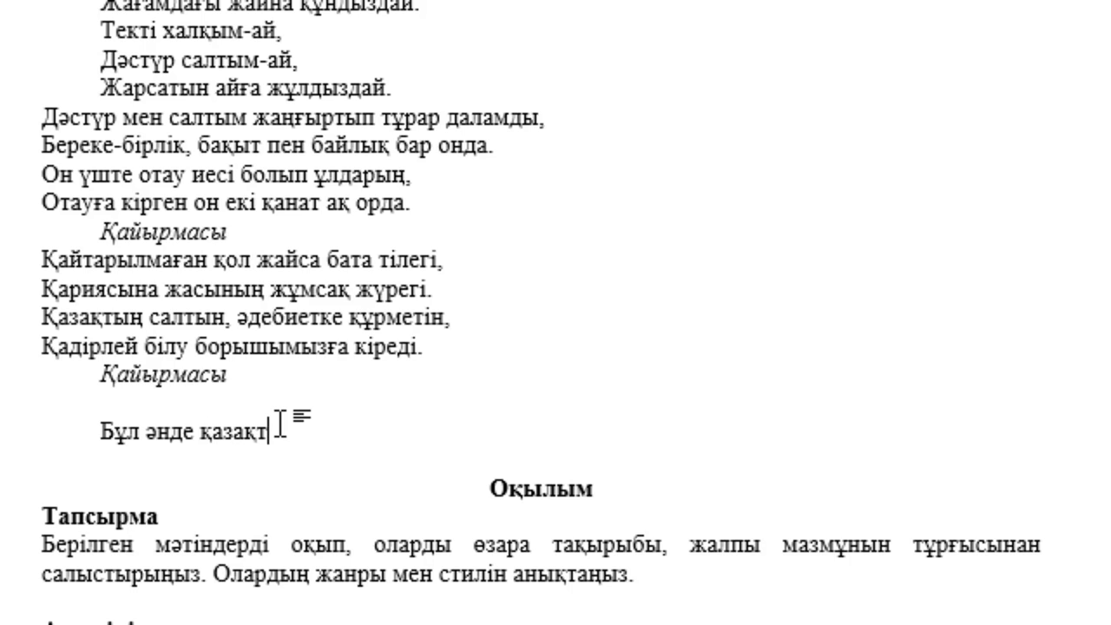
pyautogui.write('ың салт д')
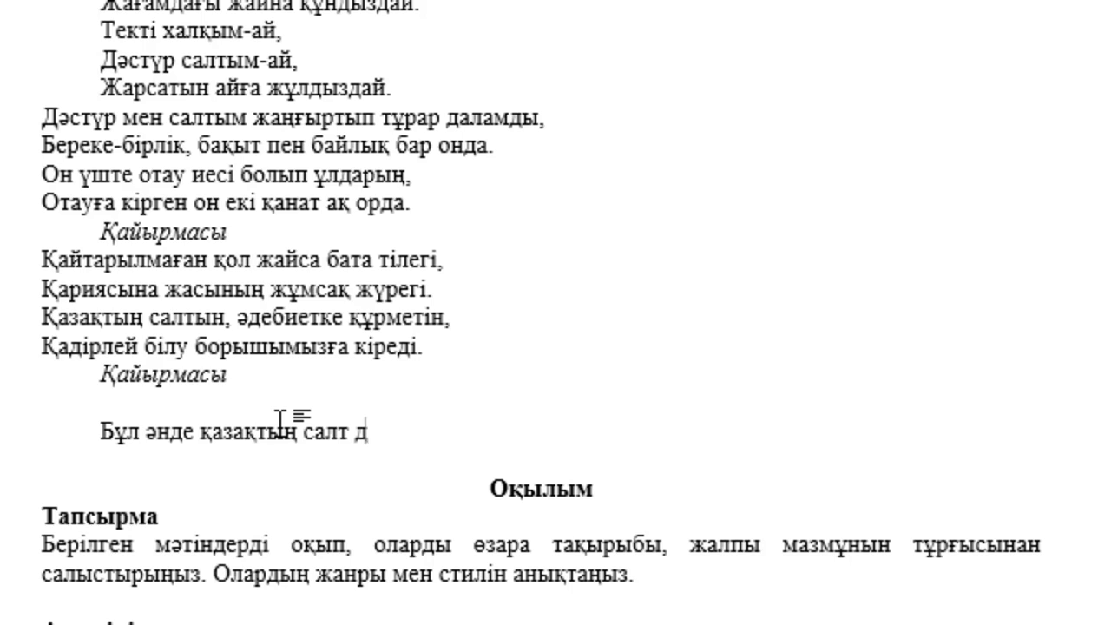
pyautogui.write('әстүрі ')
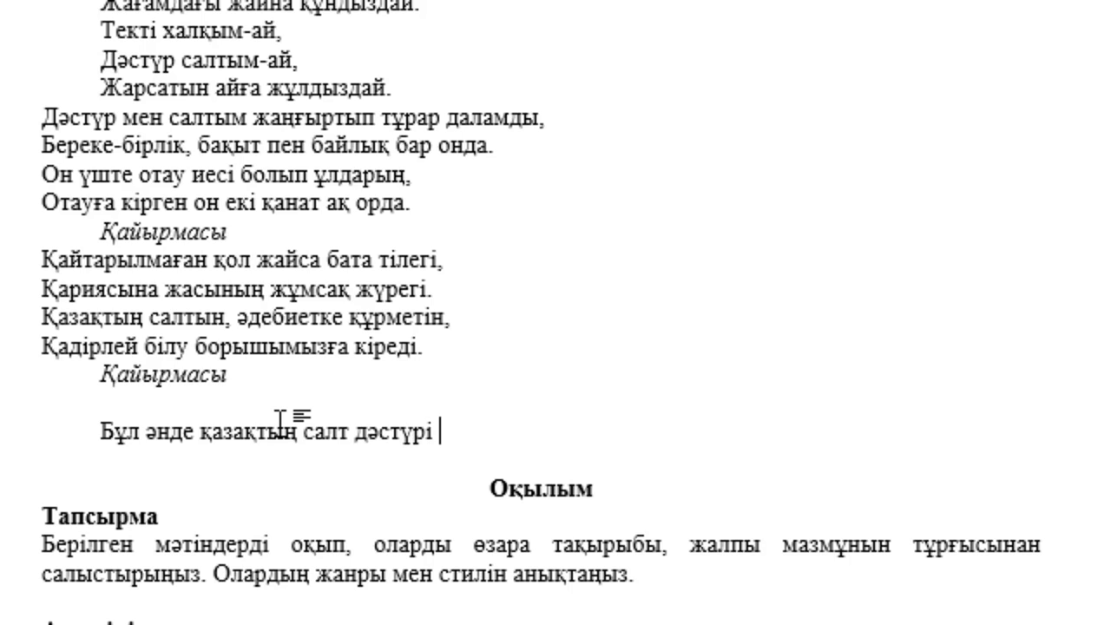
pyautogui.write('туралы айтыл')
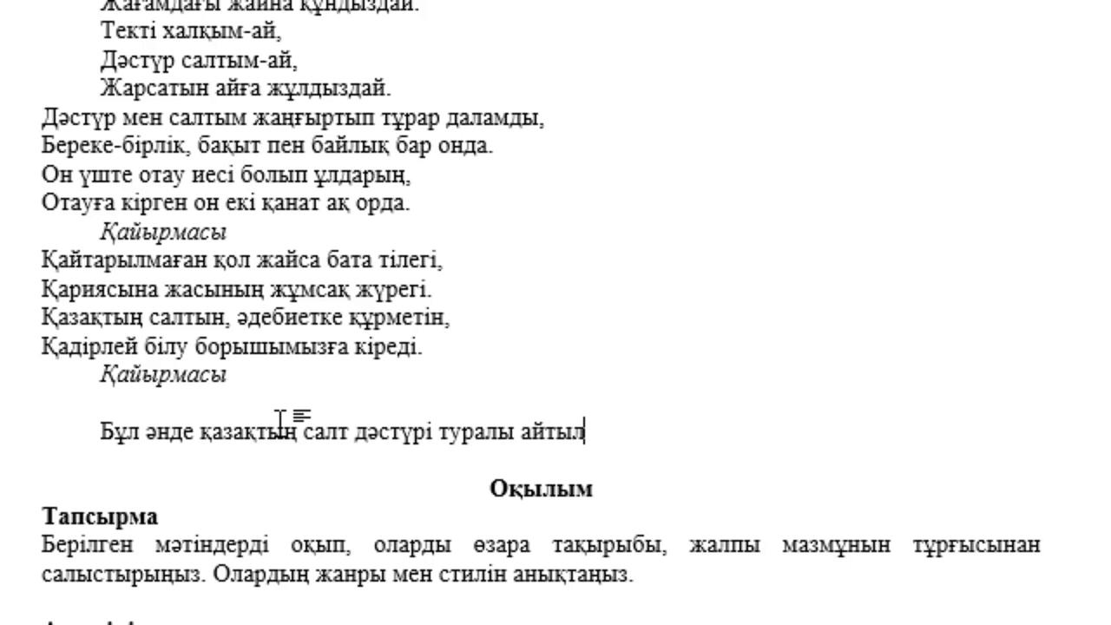
pyautogui.write('ған. Қа')
pyautogui.write('зақ')
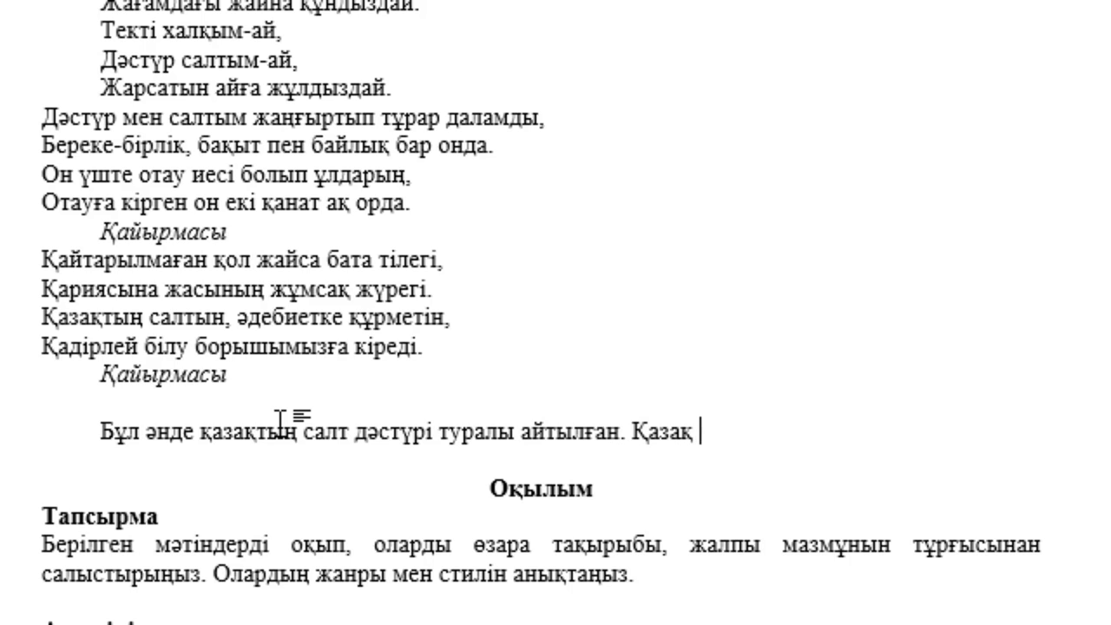
pyautogui.write(' халқында ')
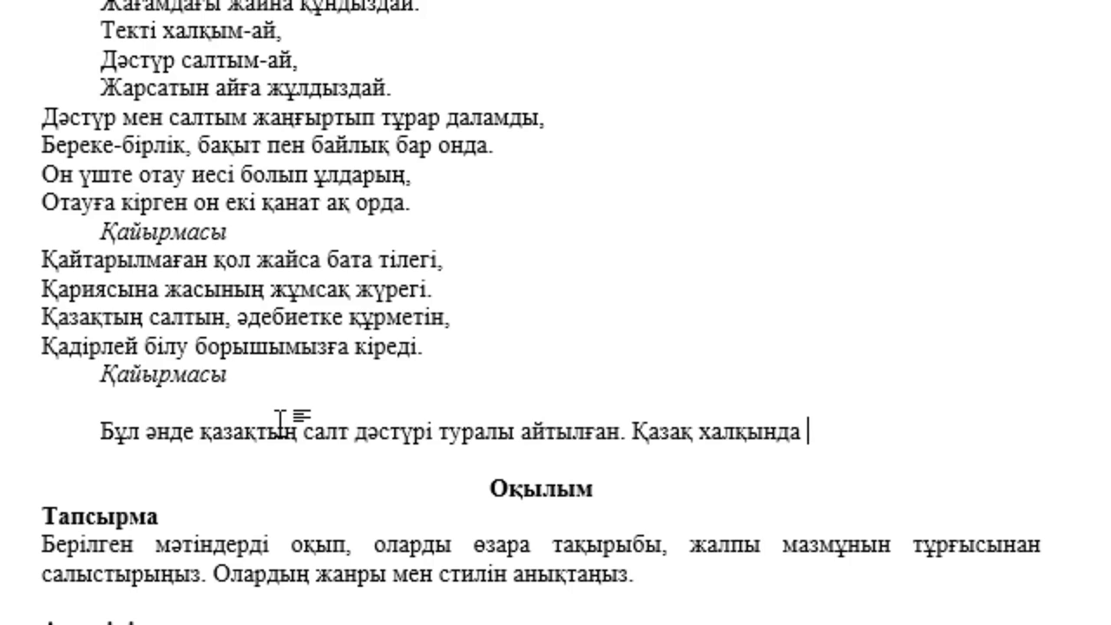
pyautogui.write('салт дәстү')
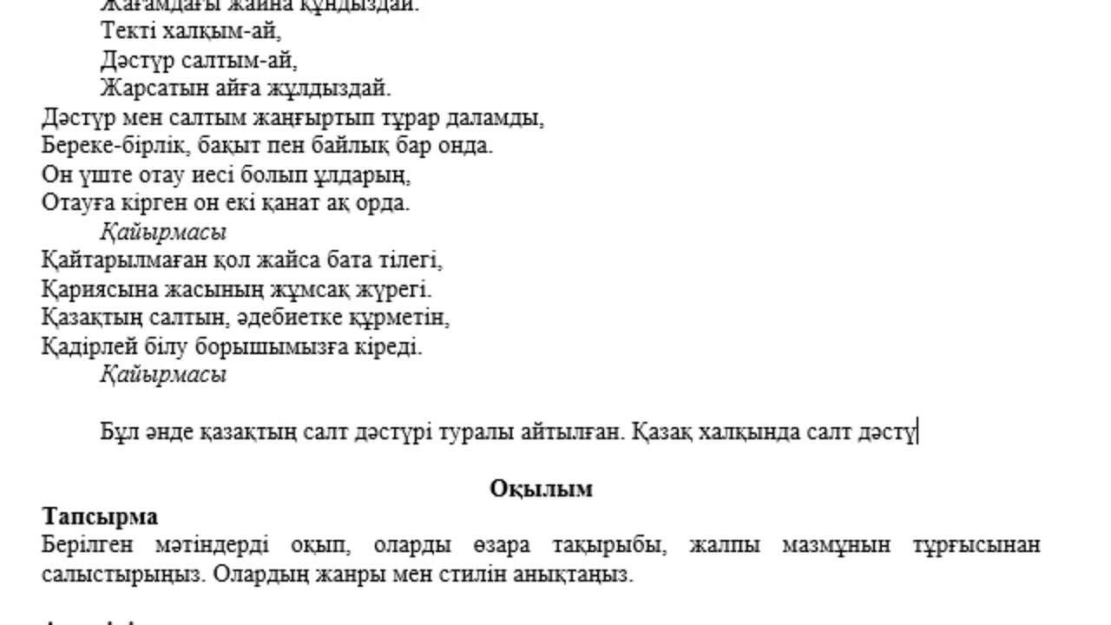
pyautogui.write('рдің көп ')
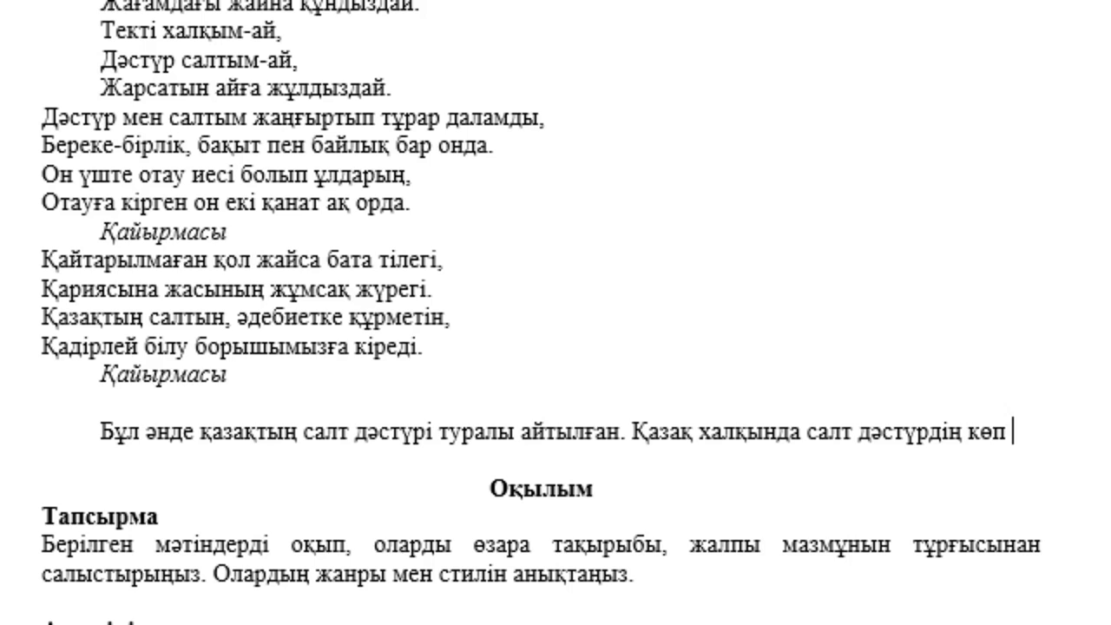
pyautogui.write('екендігі')
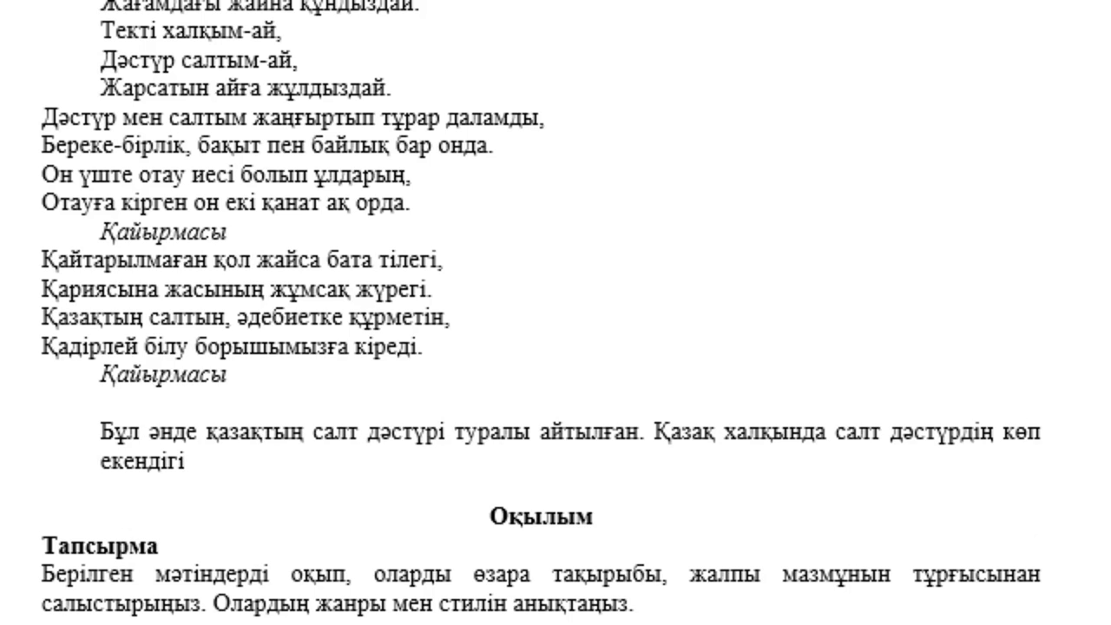
pyautogui.write(' және ')
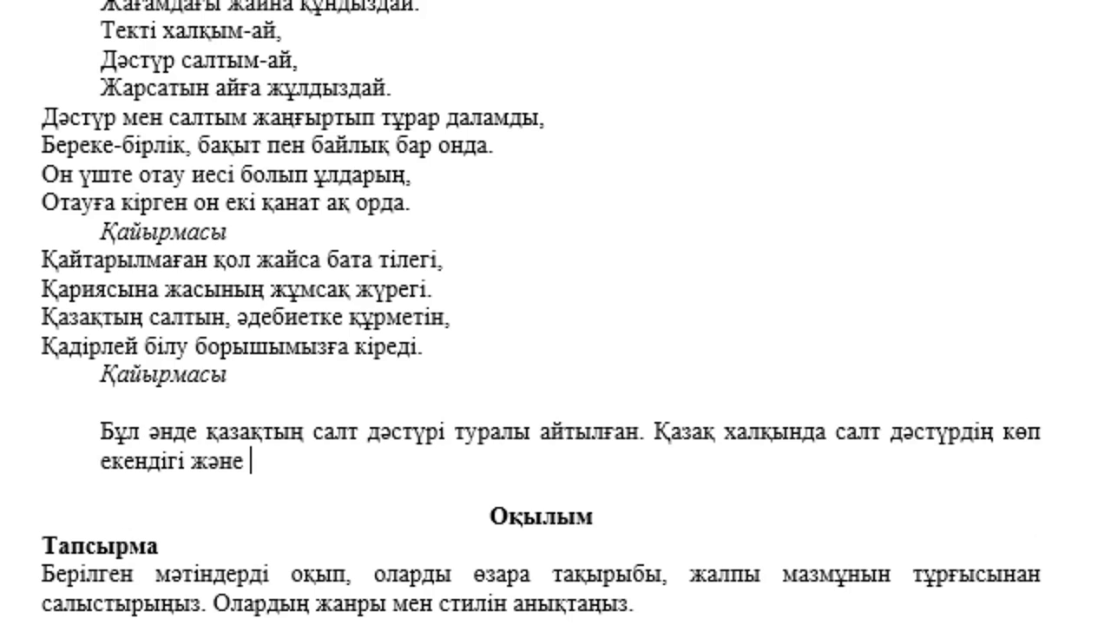
pyautogui.write('оның м')
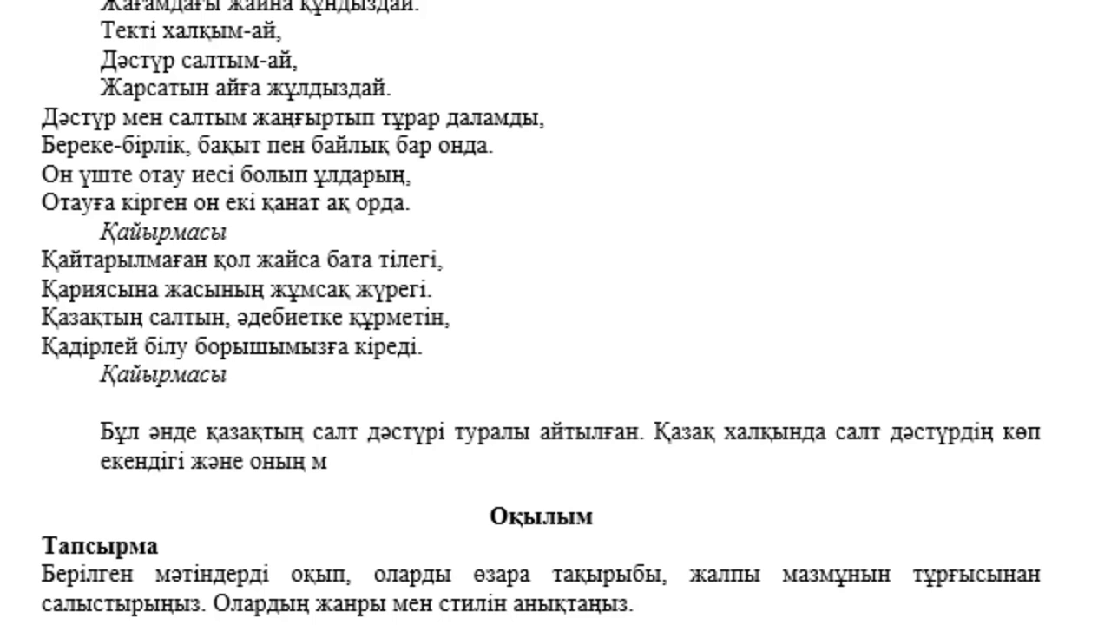
pyautogui.write('ән мағынас')
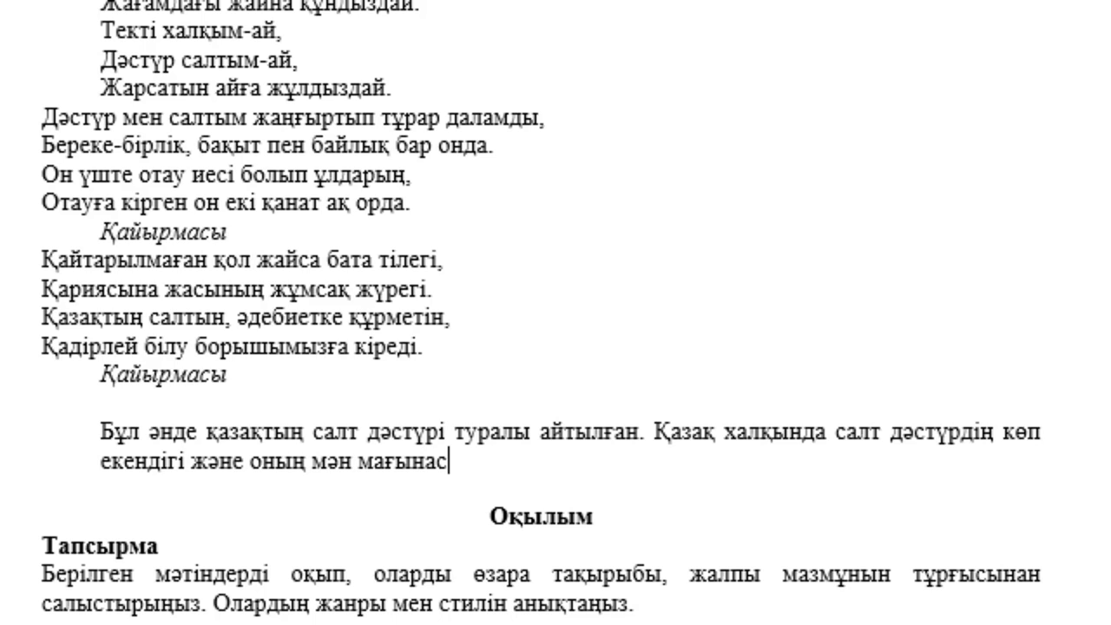
pyautogui.write('ының')
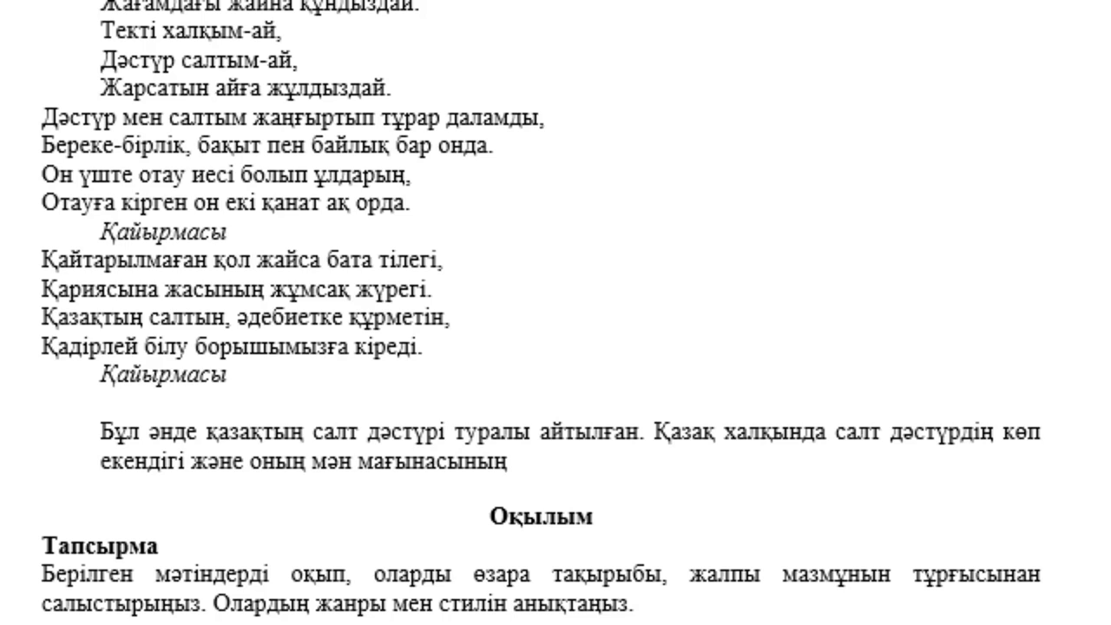
pyautogui.write(' зор ек')
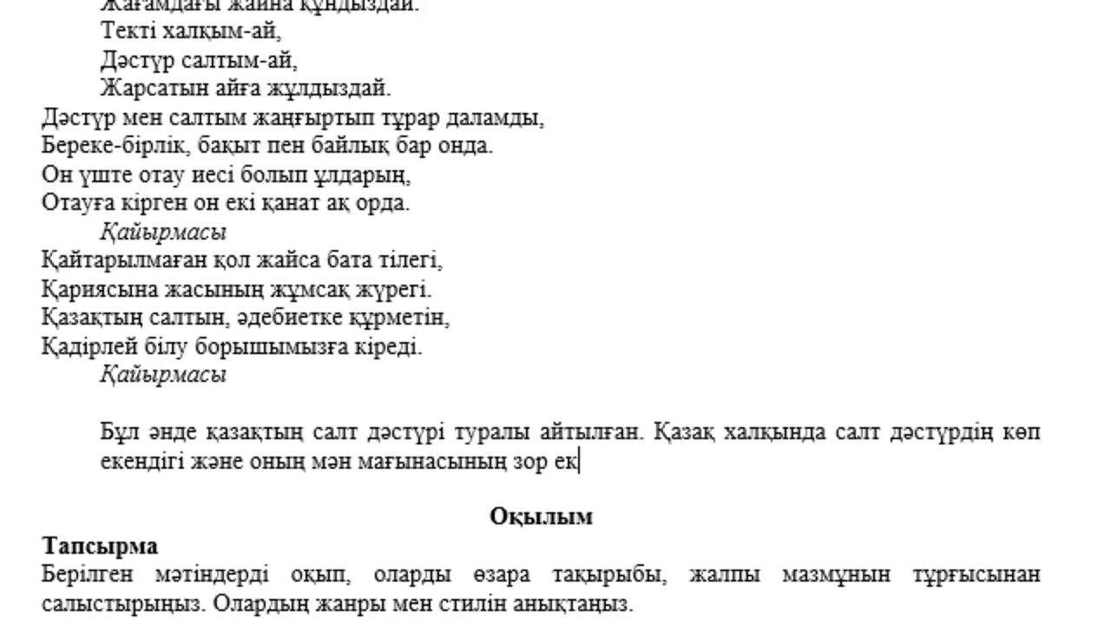
pyautogui.write('ендігі ту')
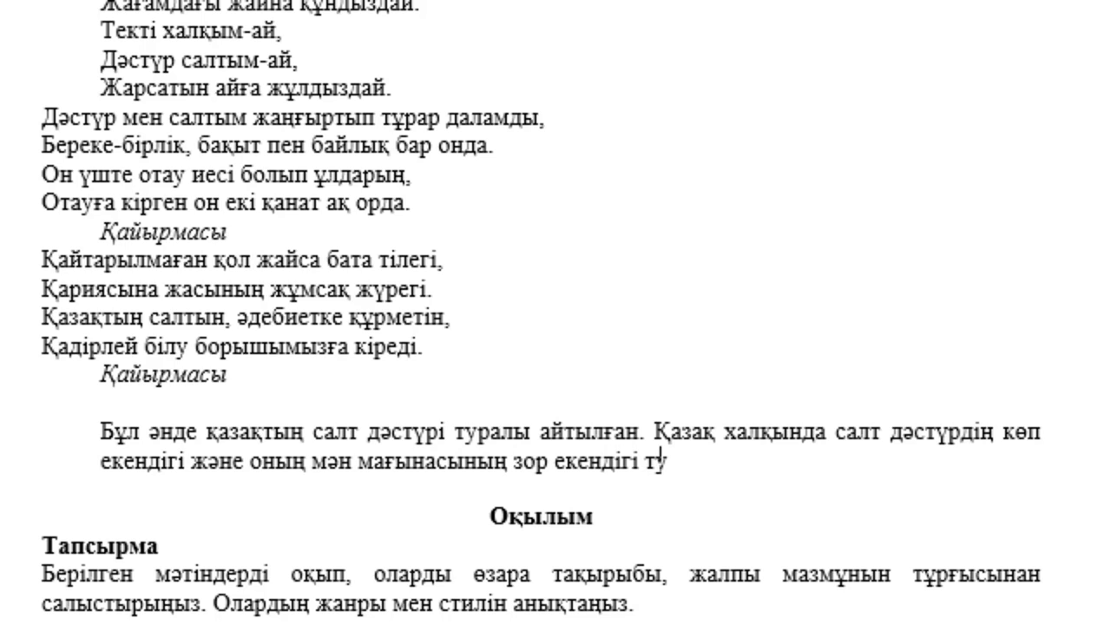
pyautogui.write('ралы айты')
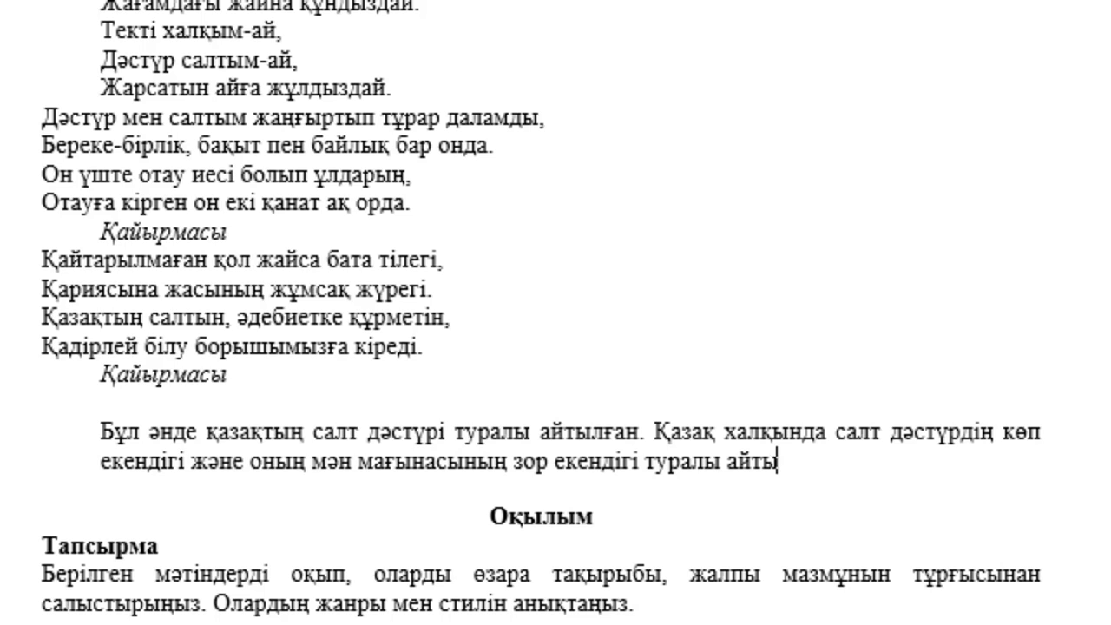
pyautogui.write('лған.')
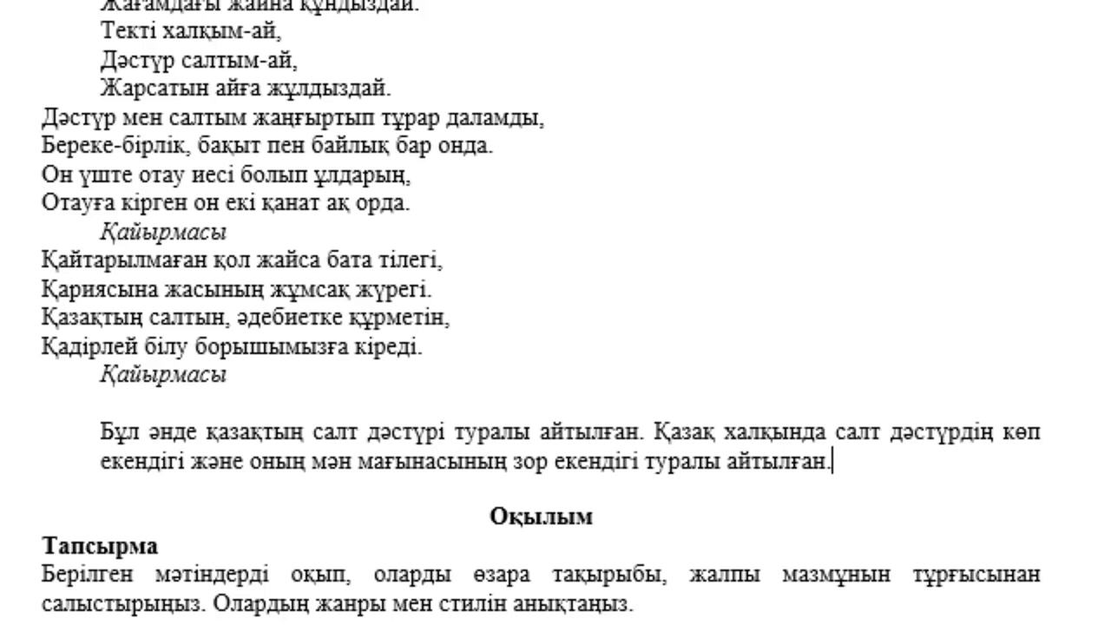
pyautogui.write(' Салт ж')
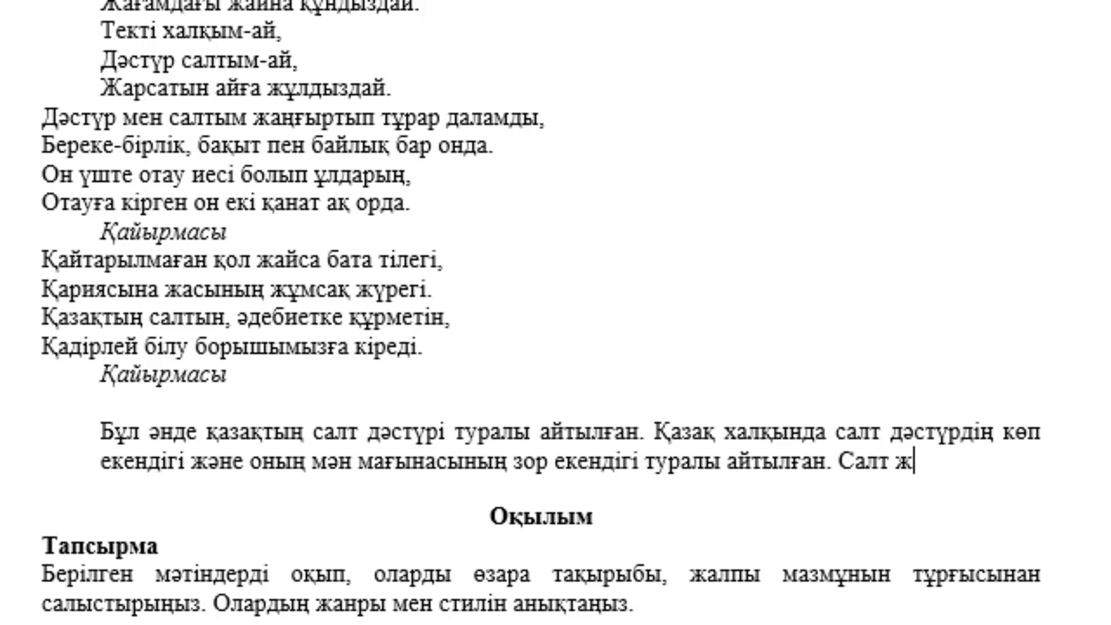
# Step: Add sentences on the traditions' educational meaning and the song's main issue of preserving them
pyautogui.press('BackSpace')
pyautogui.write('дәст')
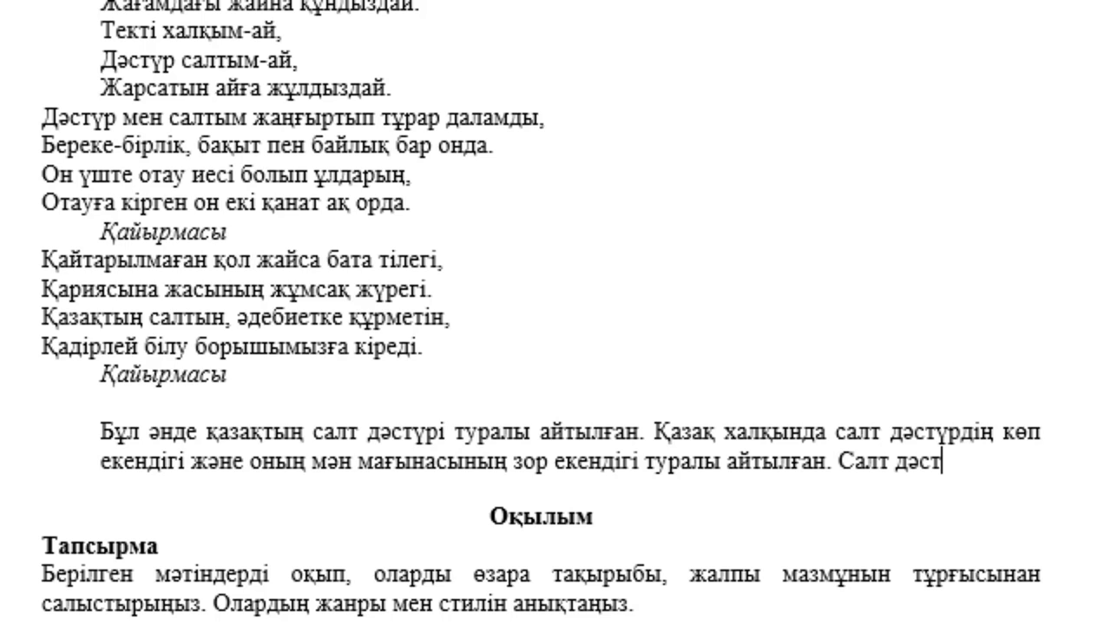
pyautogui.write('үрдің тәр')
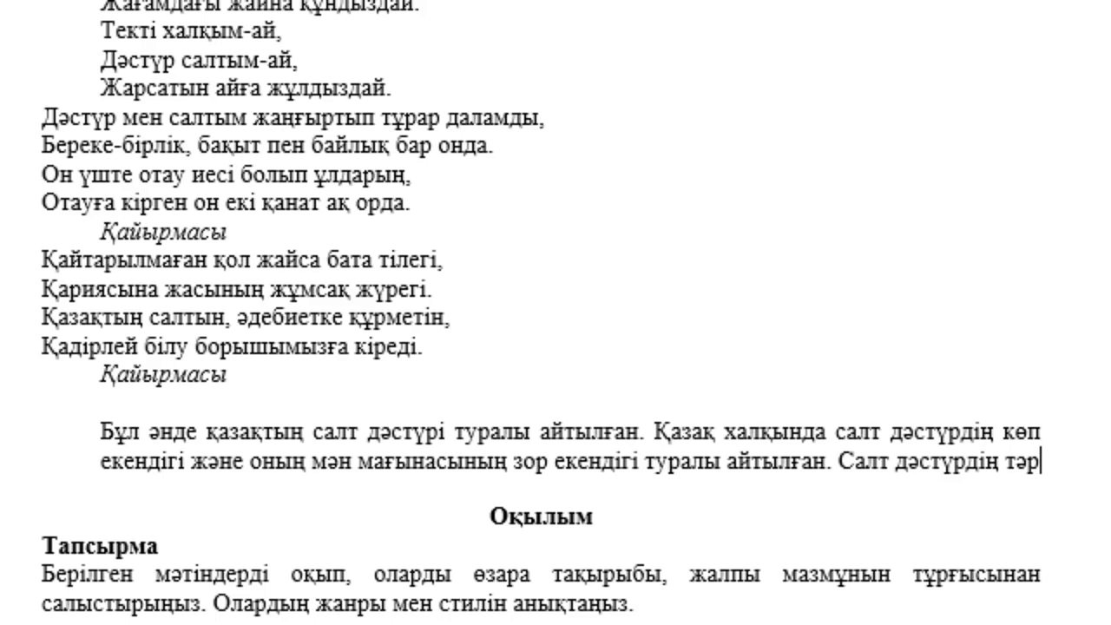
pyautogui.write('биелік ма')
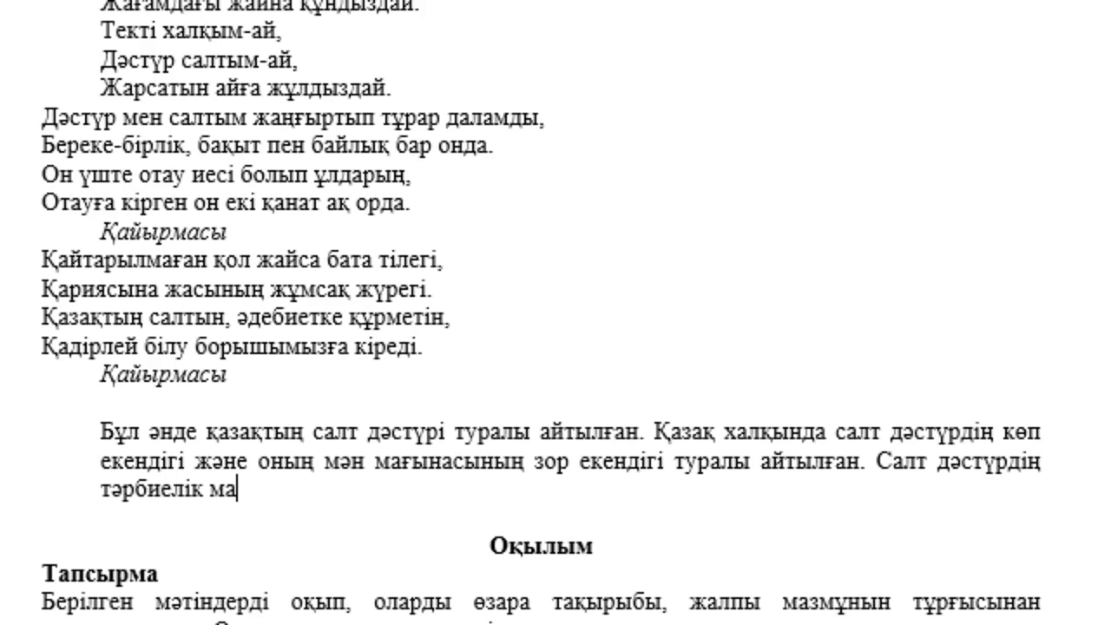
pyautogui.write('ғынасы')
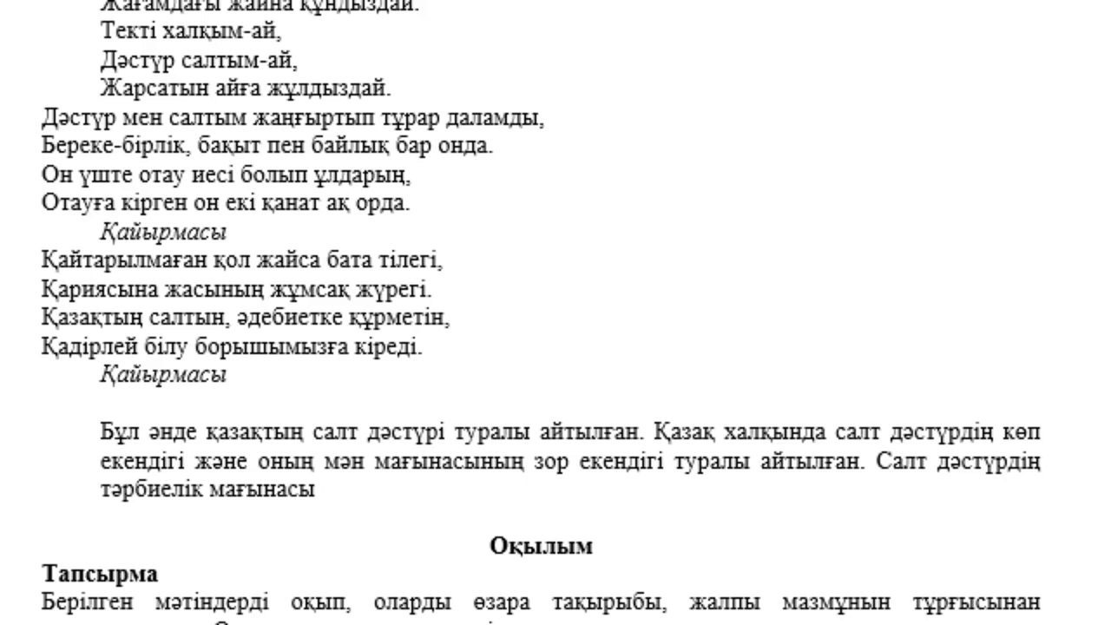
pyautogui.write(' бар екендігі')
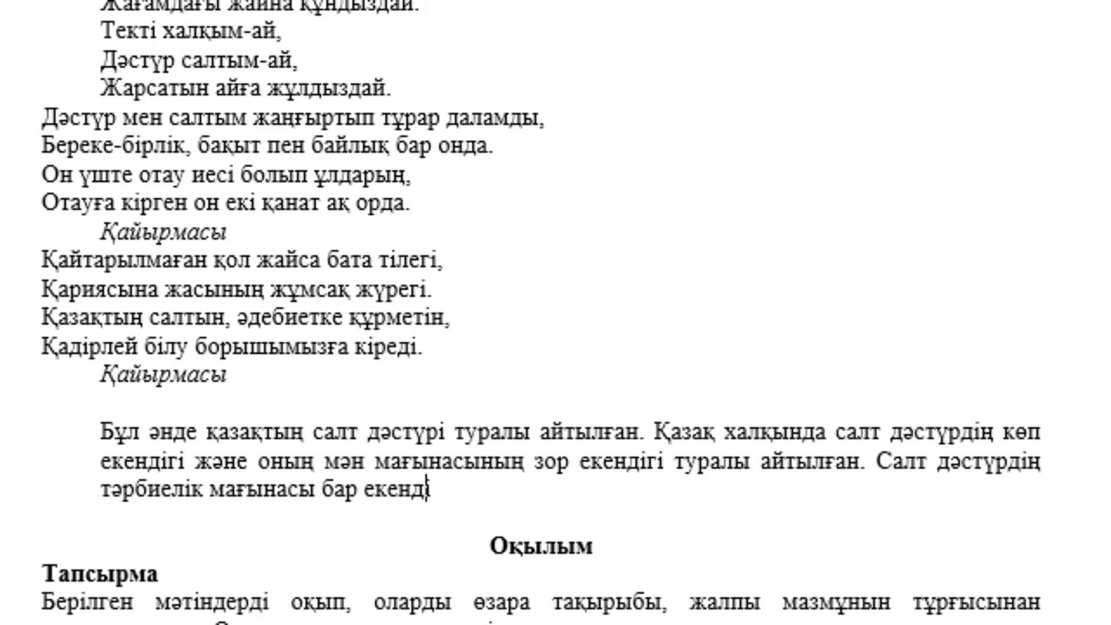
pyautogui.write(' туралы а')
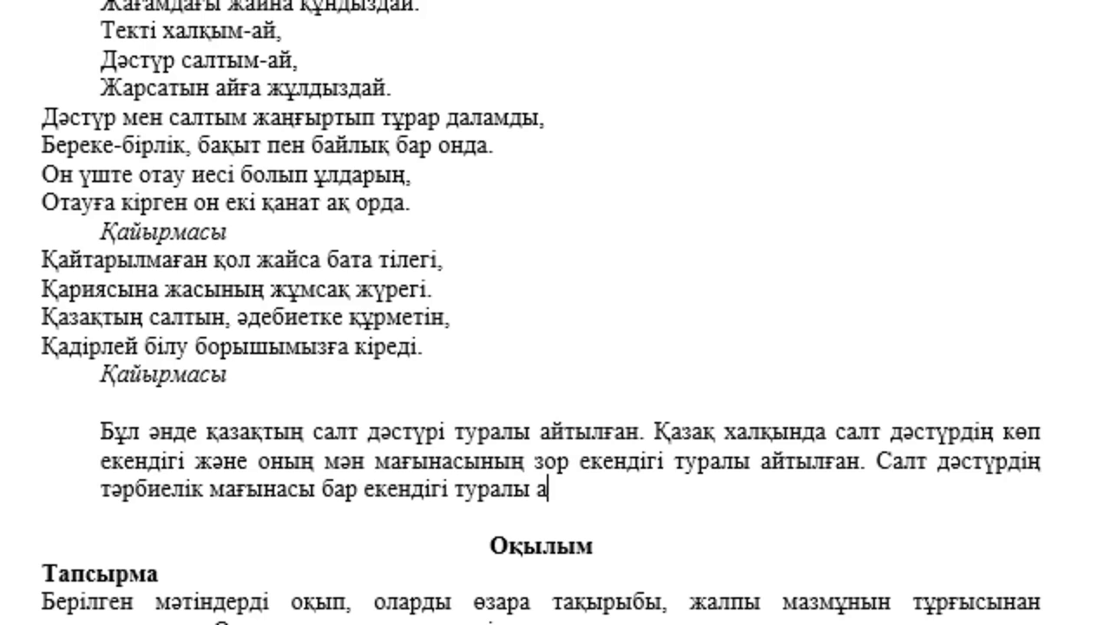
pyautogui.write('йтқан.')
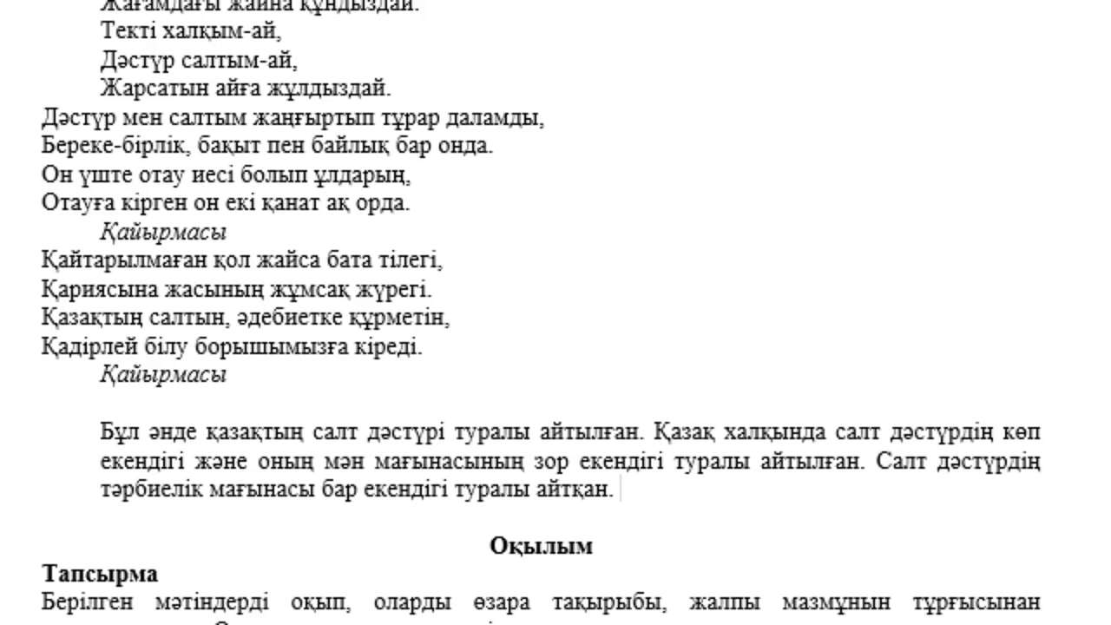
pyautogui.write('бар екендігі туралы айтқан. Басты')
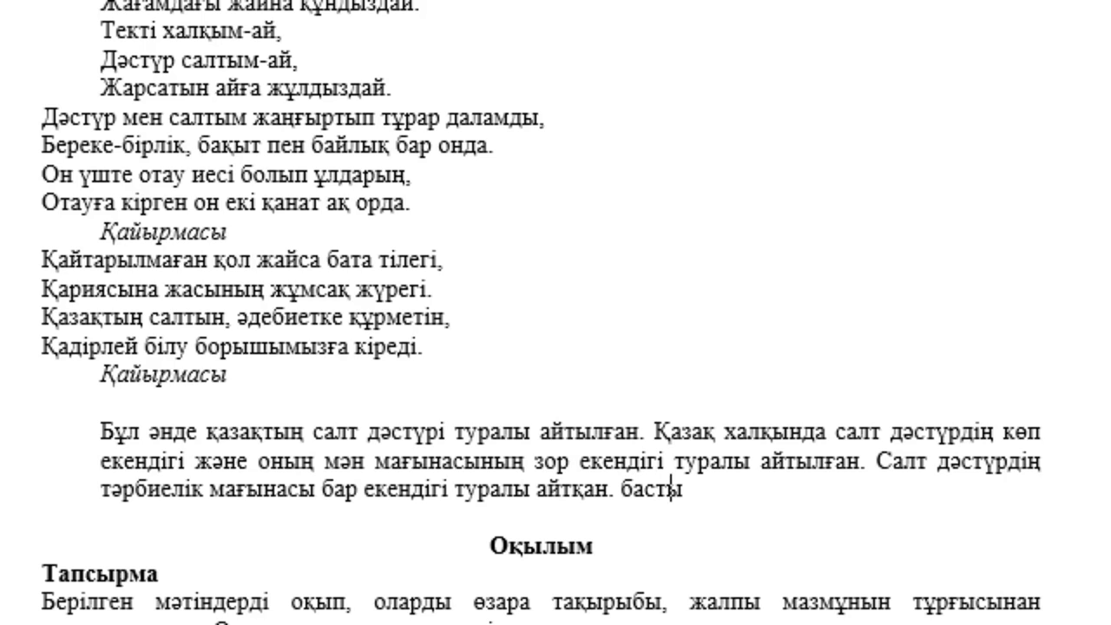
pyautogui.write(' көтеріл')
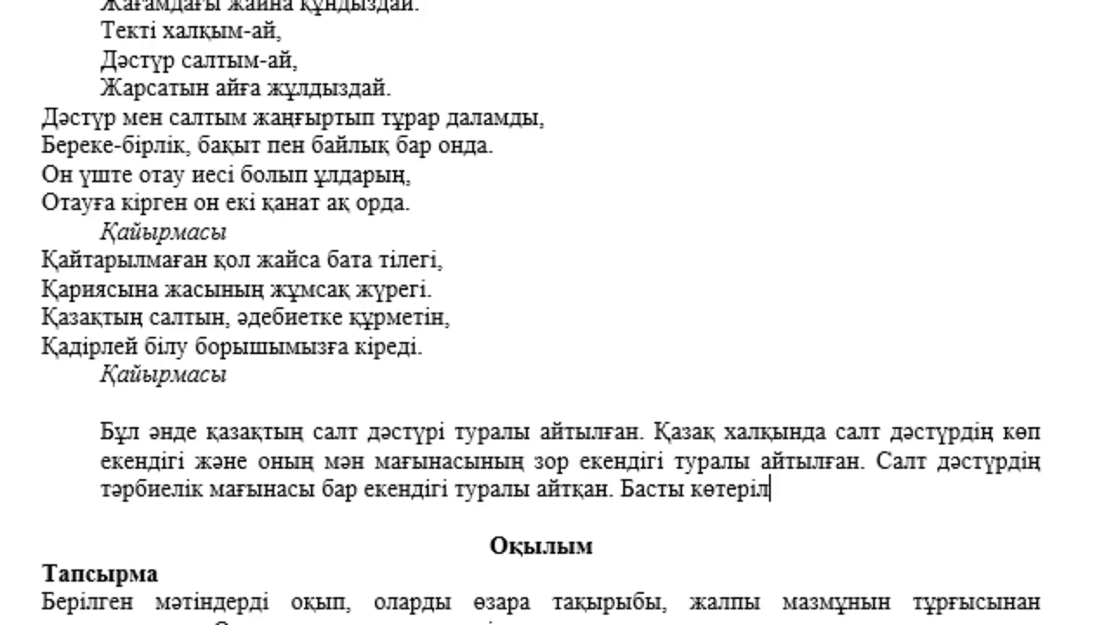
pyautogui.write('ген мәсе')
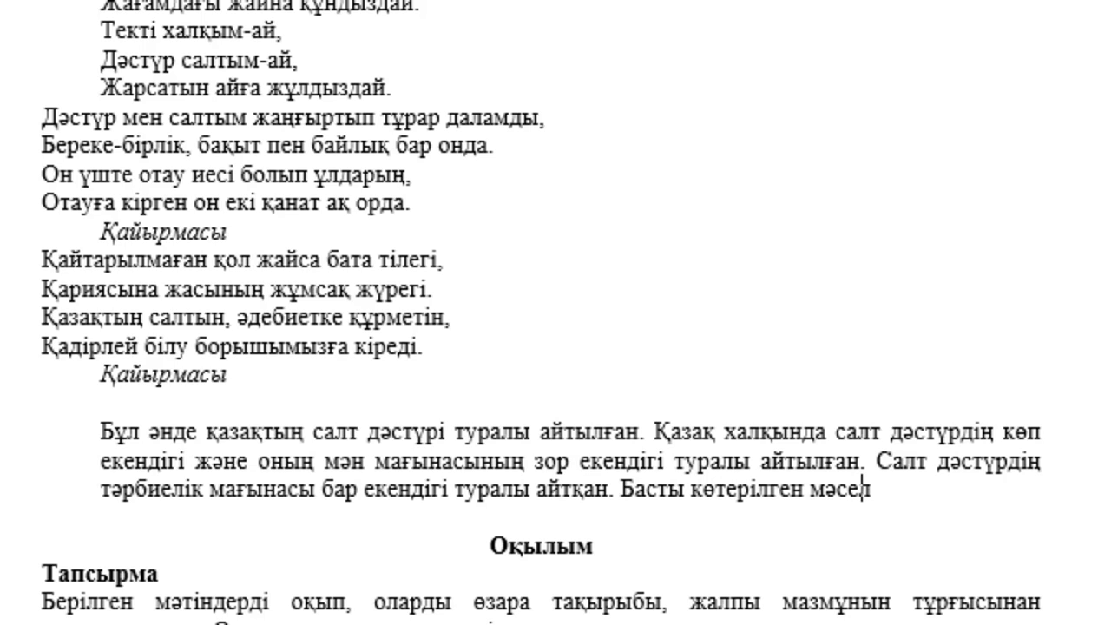
pyautogui.write('ле осы салт')
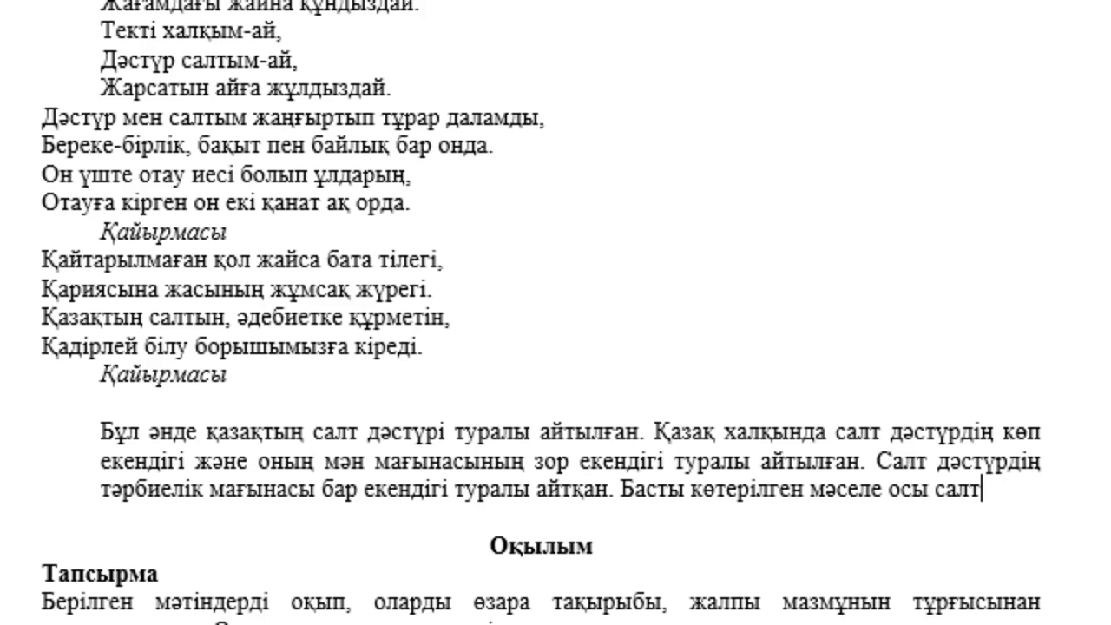
pyautogui.write(' дәст')
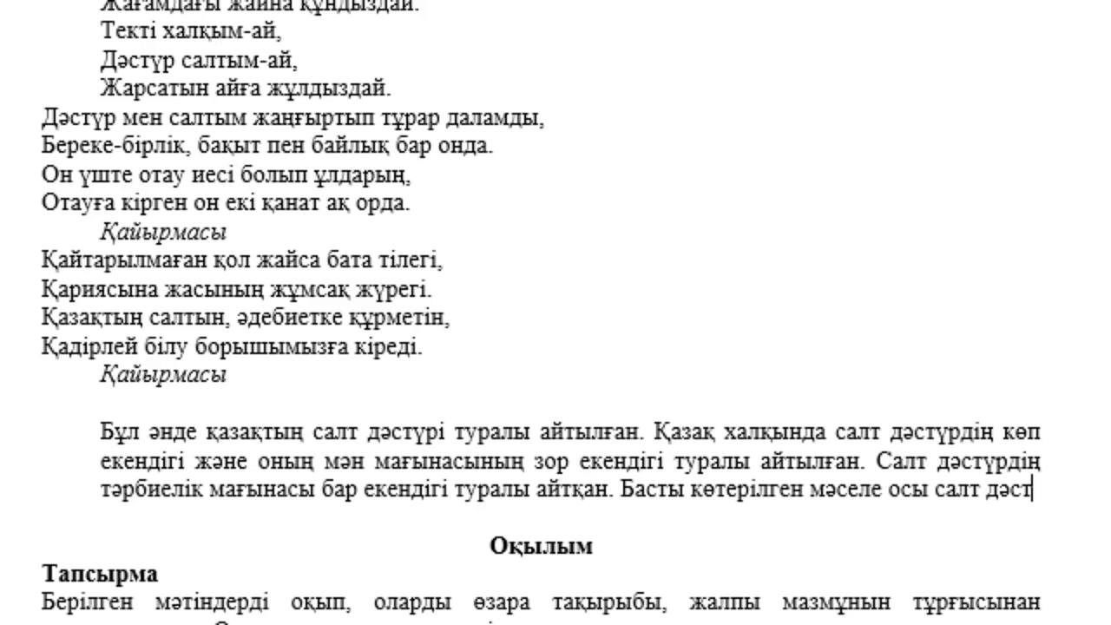
pyautogui.write('үрді ')
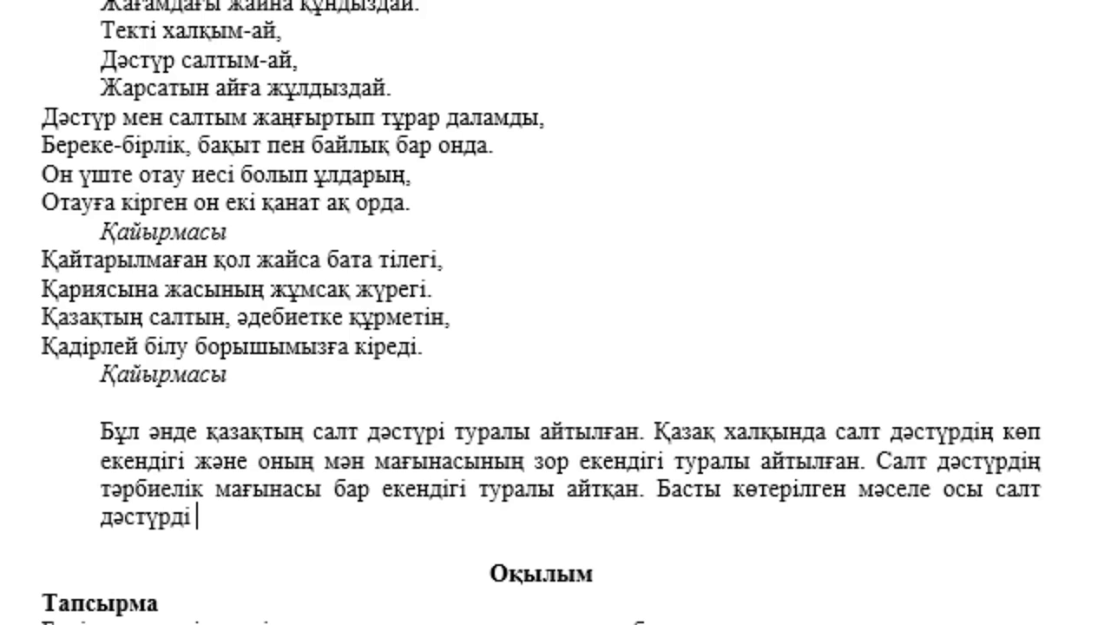
pyautogui.write('сақтап, ')
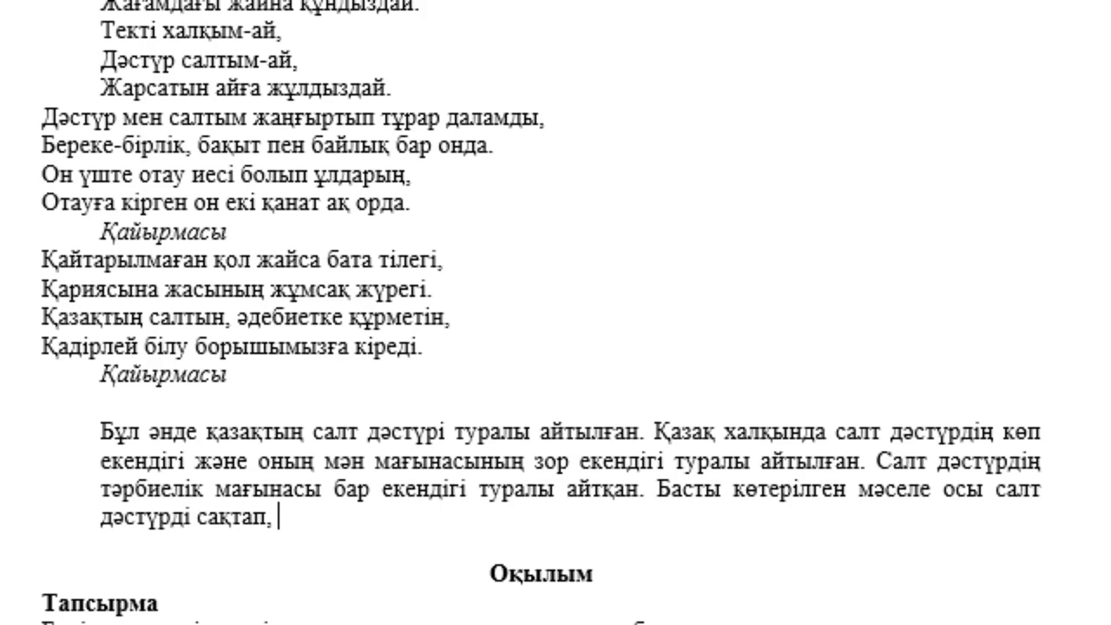
pyautogui.write('оның маң')
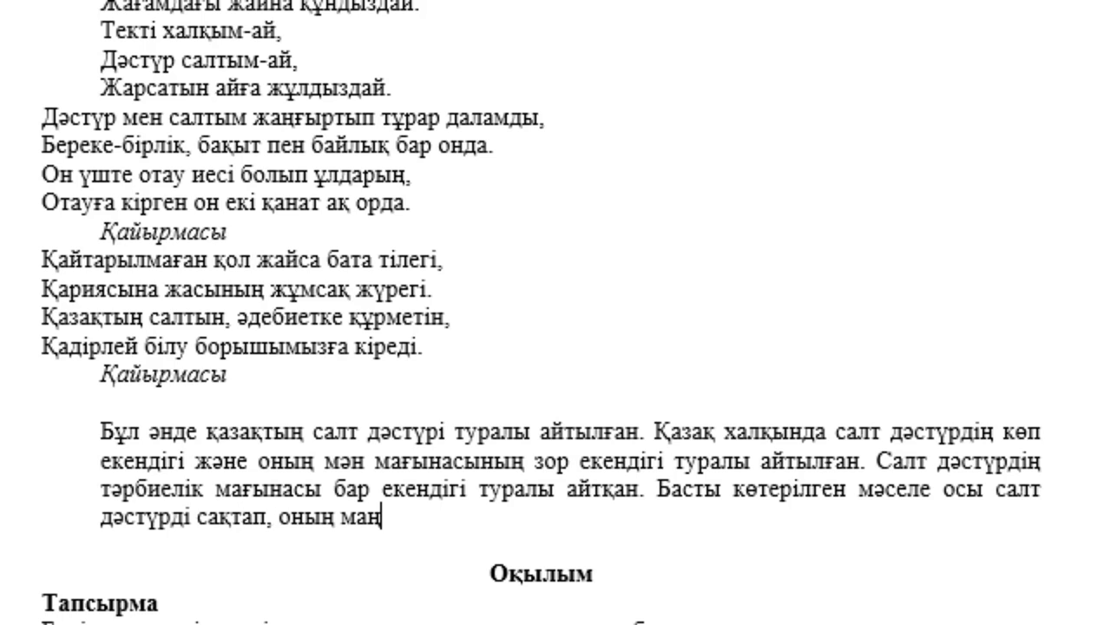
pyautogui.write('ызды екені')
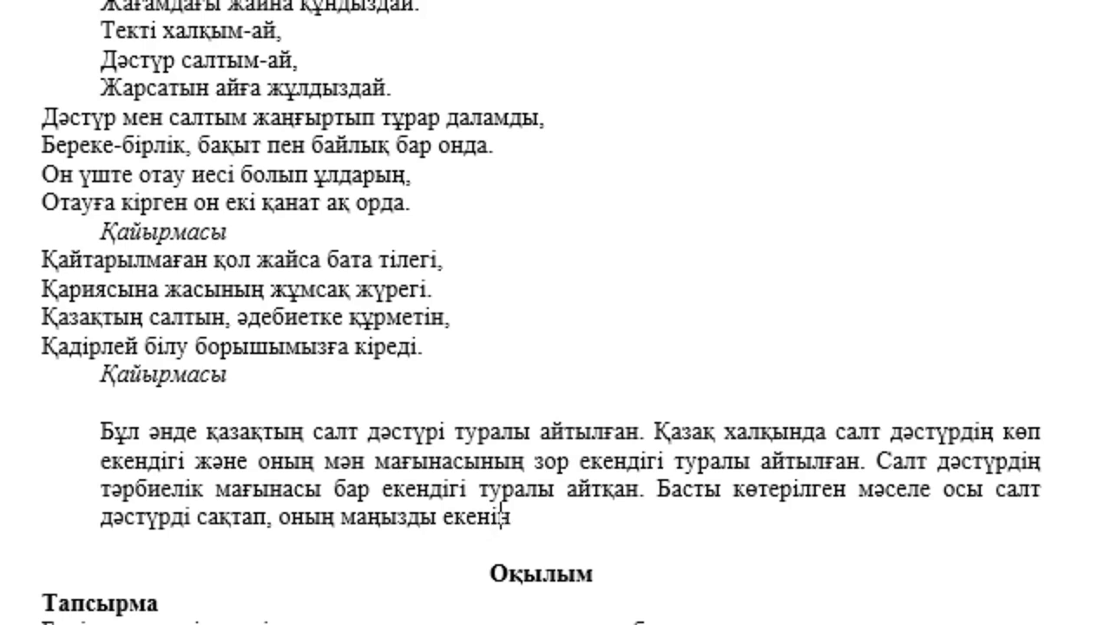
pyautogui.write('н түсін')
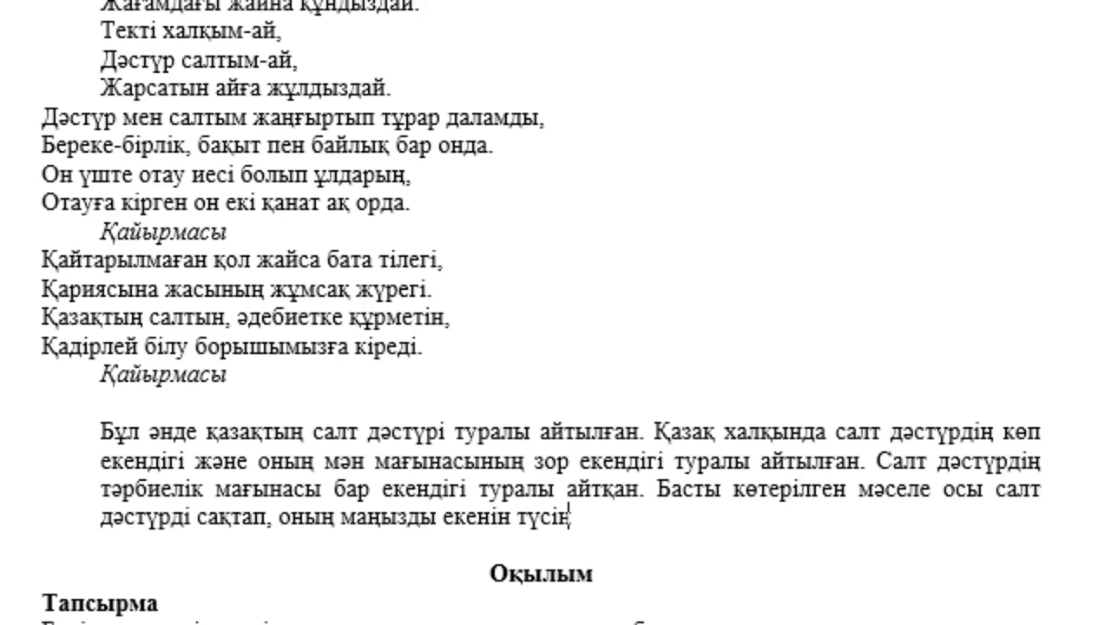
pyautogui.write('е білу')
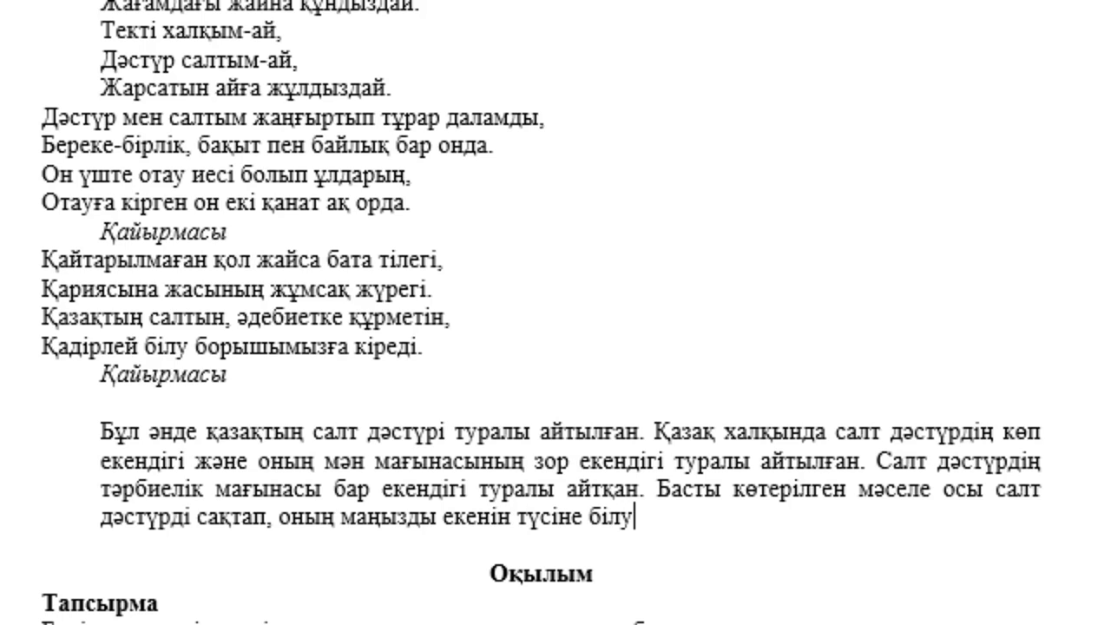
pyautogui.write('ге, жән')
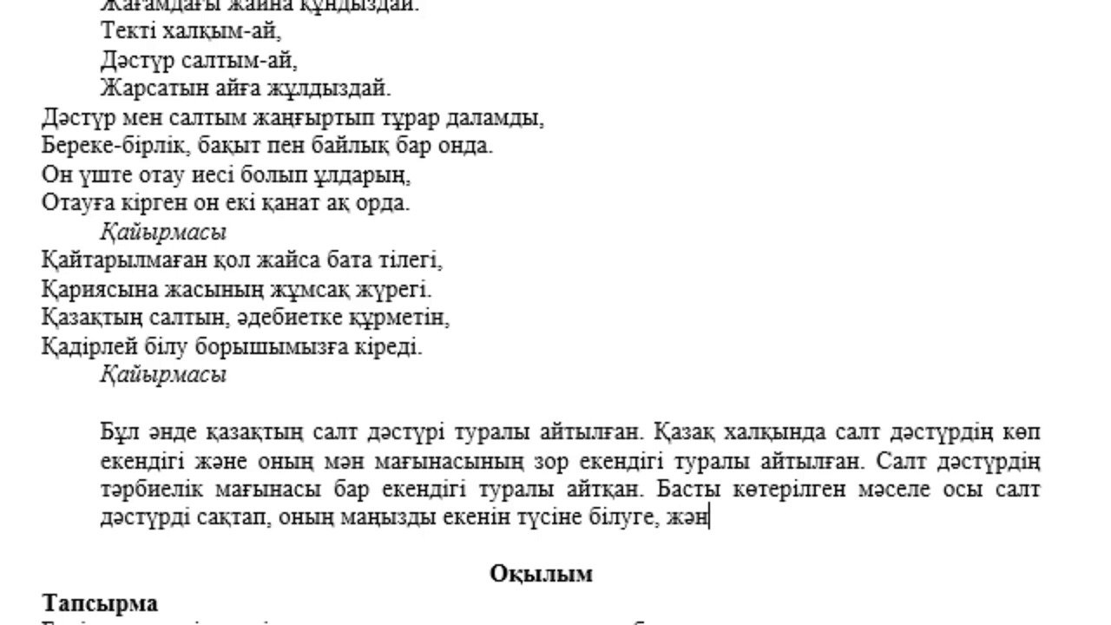
pyautogui.write('е ұмы')
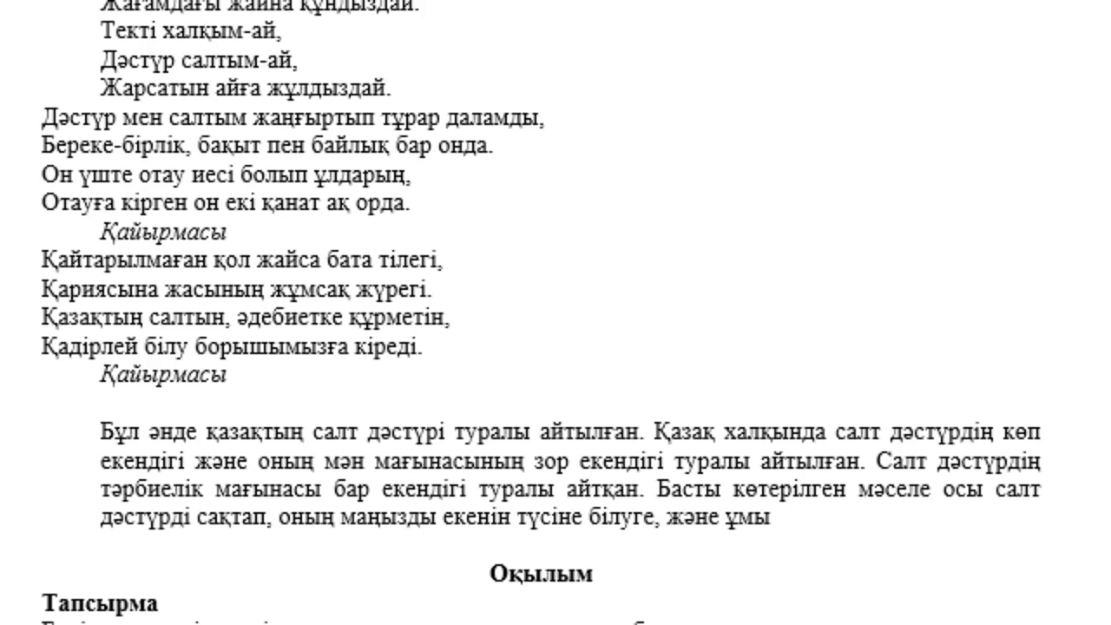
pyautogui.write('тпауға')
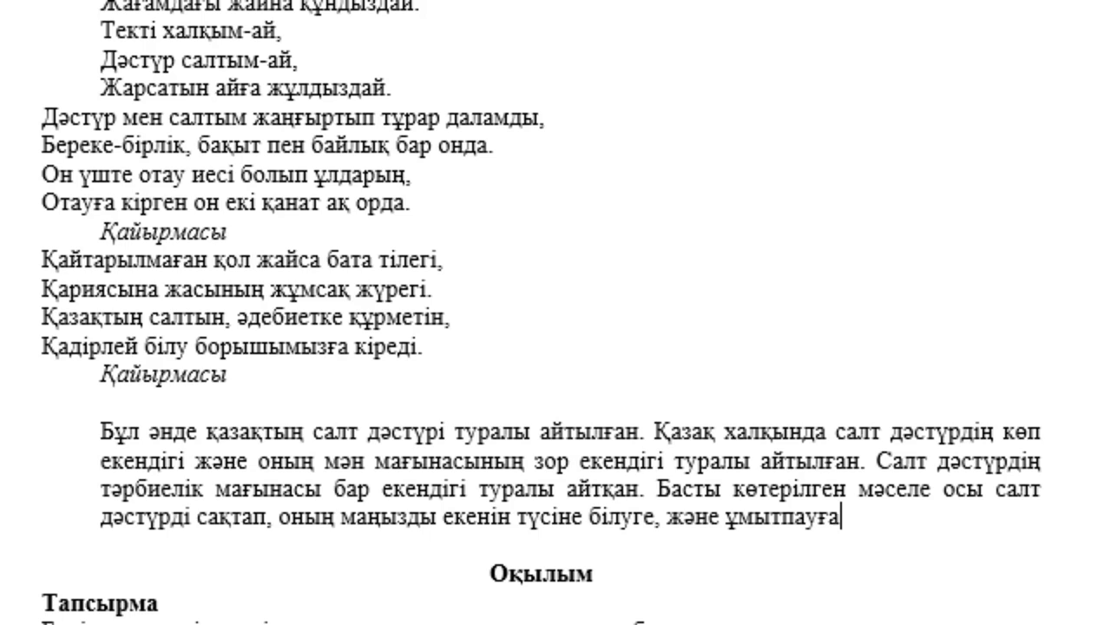
pyautogui.write(' шақырады.')
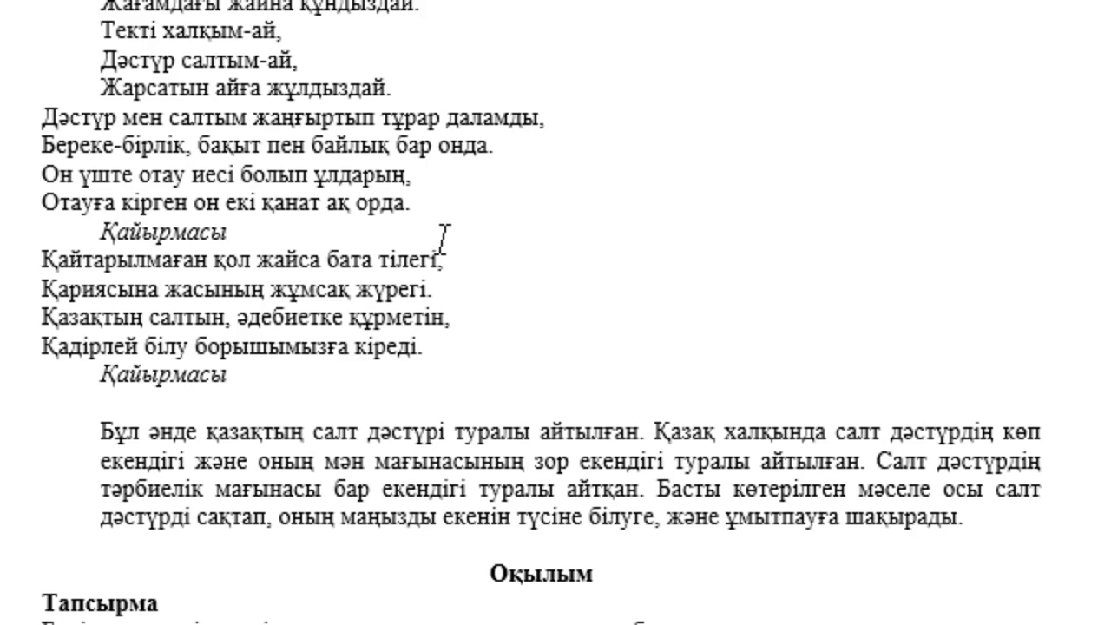
pyautogui.scroll(-2, 444, 238)
pyautogui.scroll(-3, 434, 298)
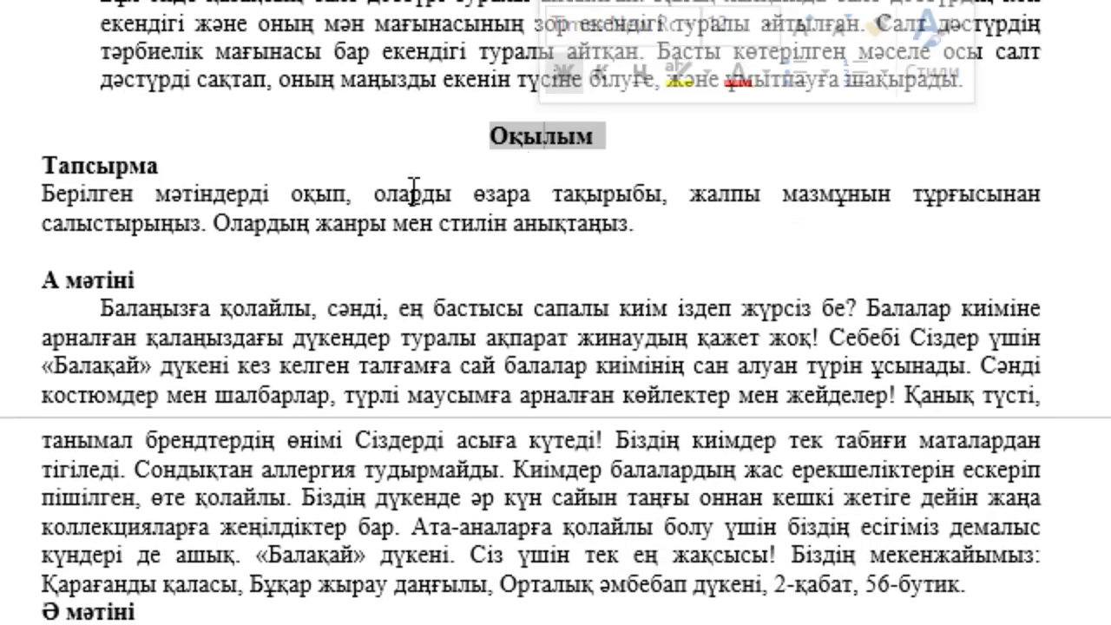
pyautogui.moveTo(159, 194)
pyautogui.mouseDown()
pyautogui.moveTo(686, 194)
pyautogui.moveTo(669, 224)
pyautogui.mouseUp()
pyautogui.click(426, 245)
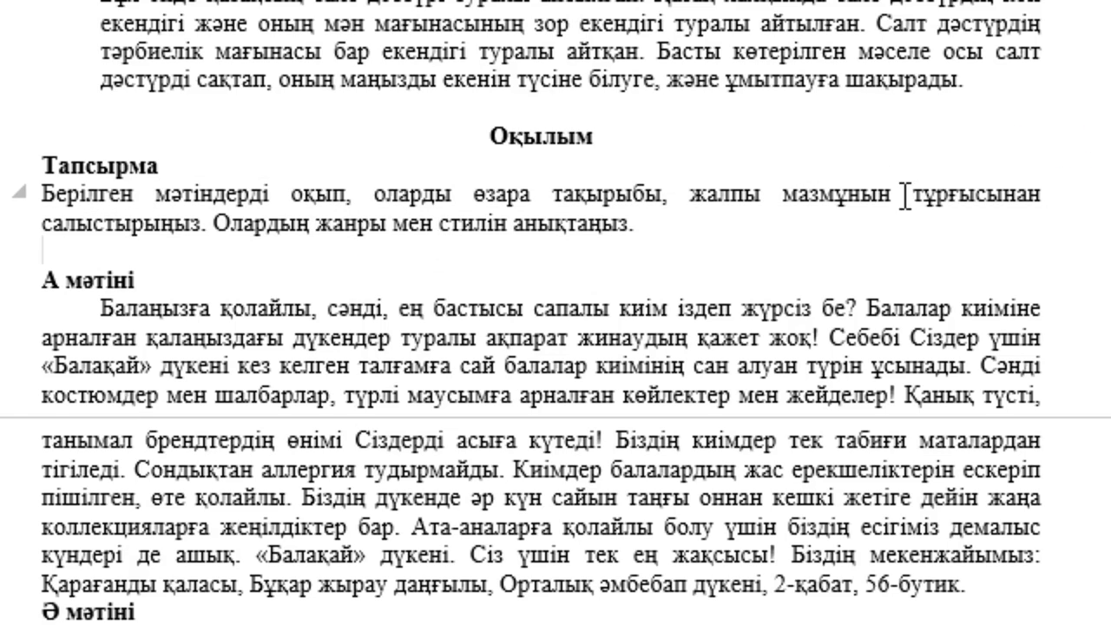
pyautogui.scroll(-2, 529, 260)
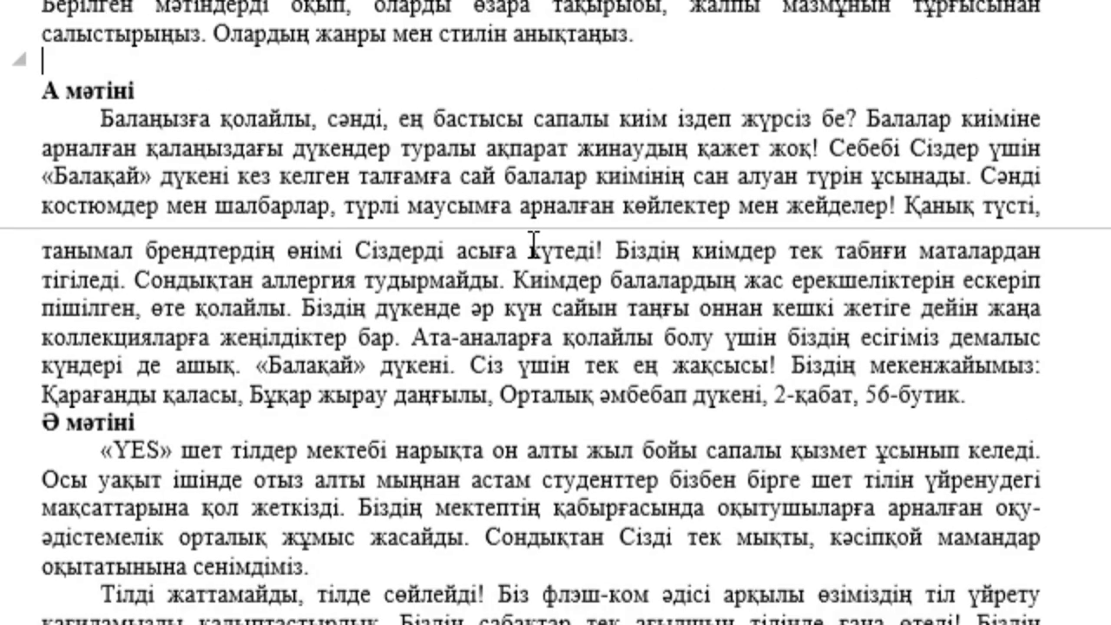
pyautogui.scroll(-1, 532, 252)
pyautogui.scroll(-1, 533, 245)
pyautogui.scroll(-1, 534, 238)
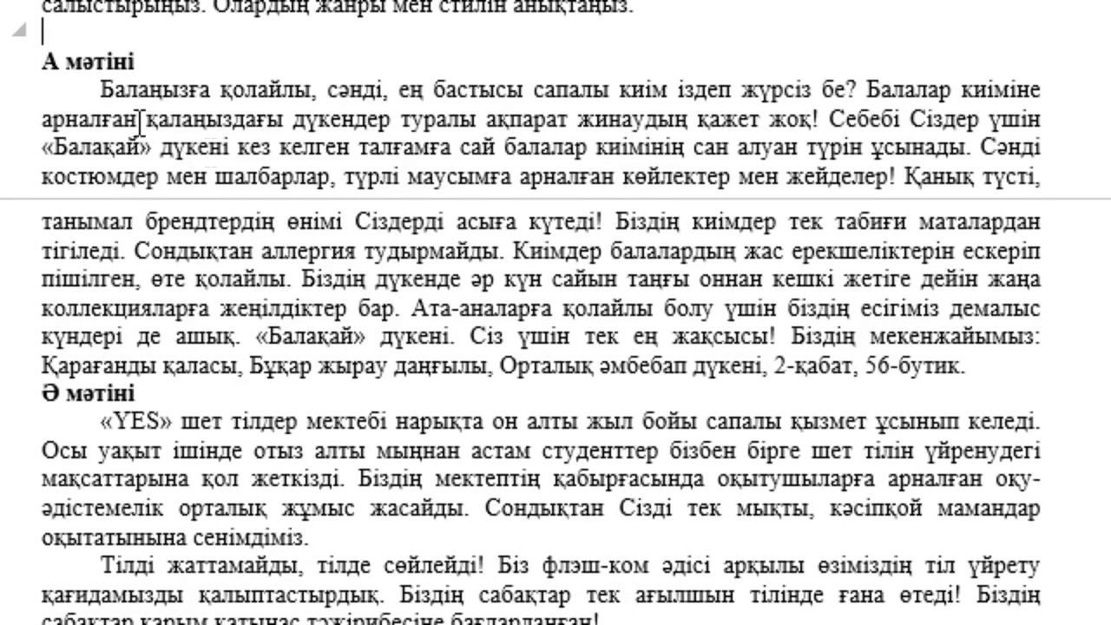
pyautogui.moveTo(74, 64); pyautogui.dragTo(152, 68)
pyautogui.scroll(-1, 270, 195)
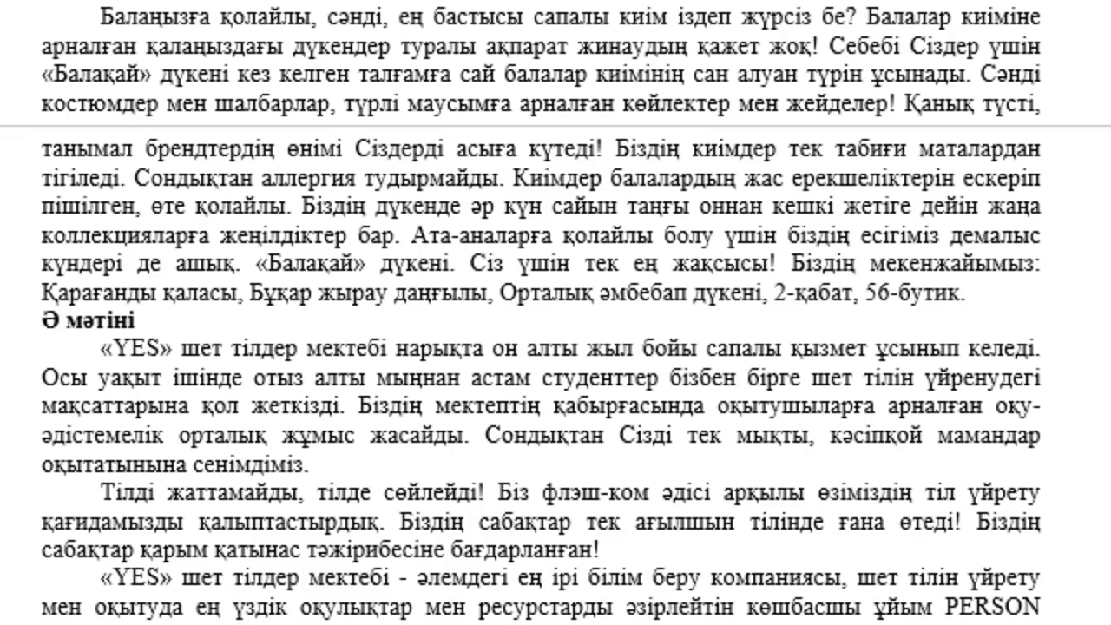
pyautogui.scroll(-2, 701, 332)
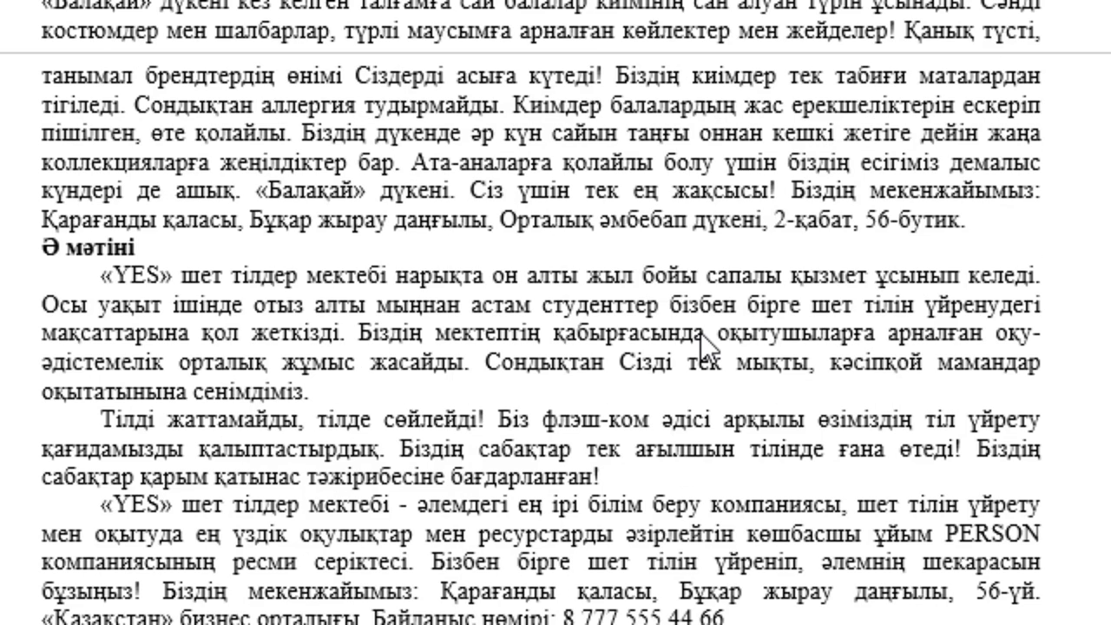
pyautogui.scroll(-2, 702, 333)
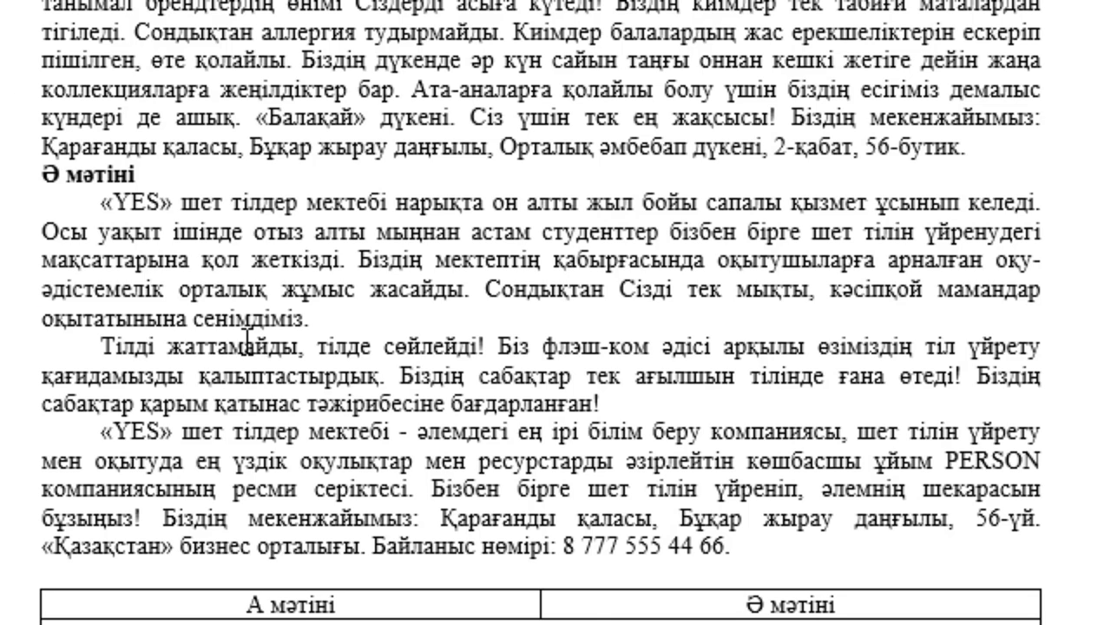
pyautogui.scroll(-4, 248, 343)
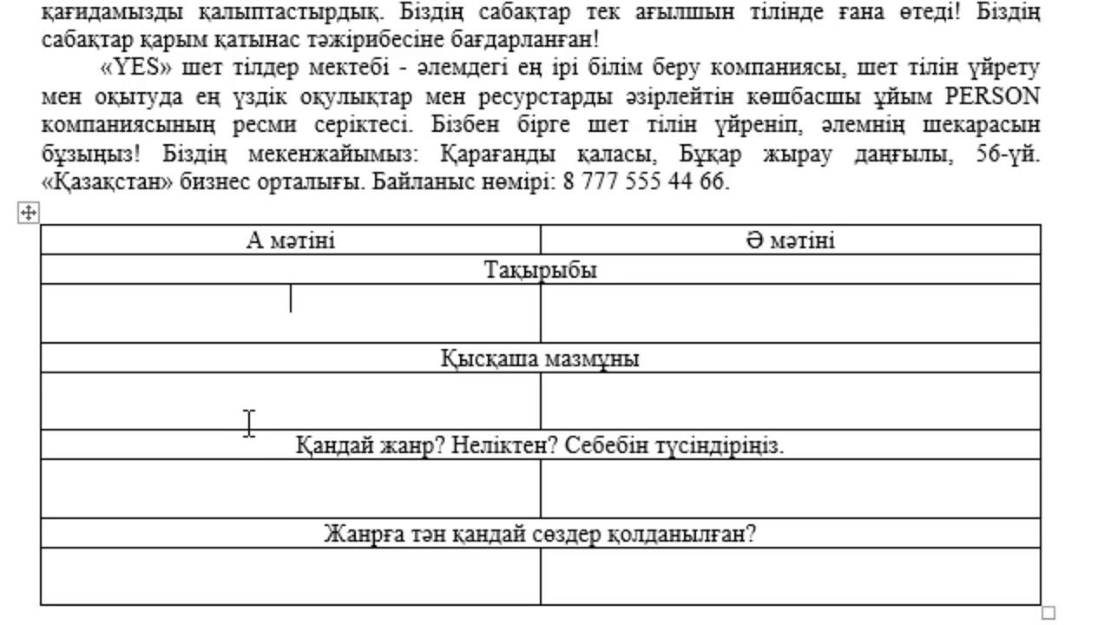
# Step: Enter topics 'Киім дүкеніне жарнама' for text А and 'Тіл мектебіне жарнама' for text Ә
pyautogui.write('Киім ')
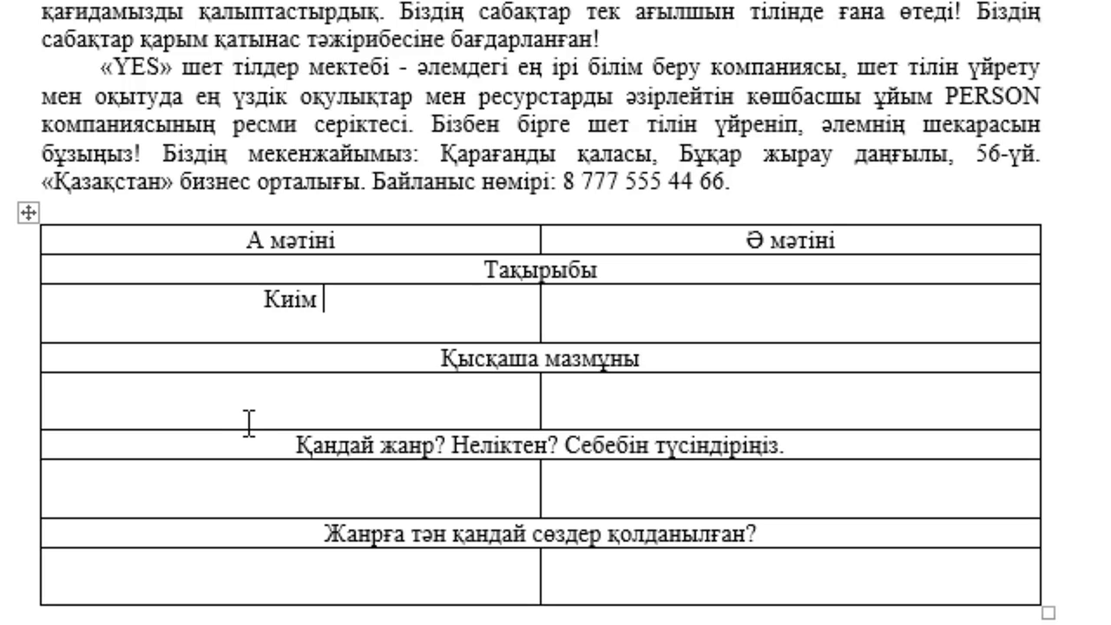
pyautogui.write('дүкеніне')
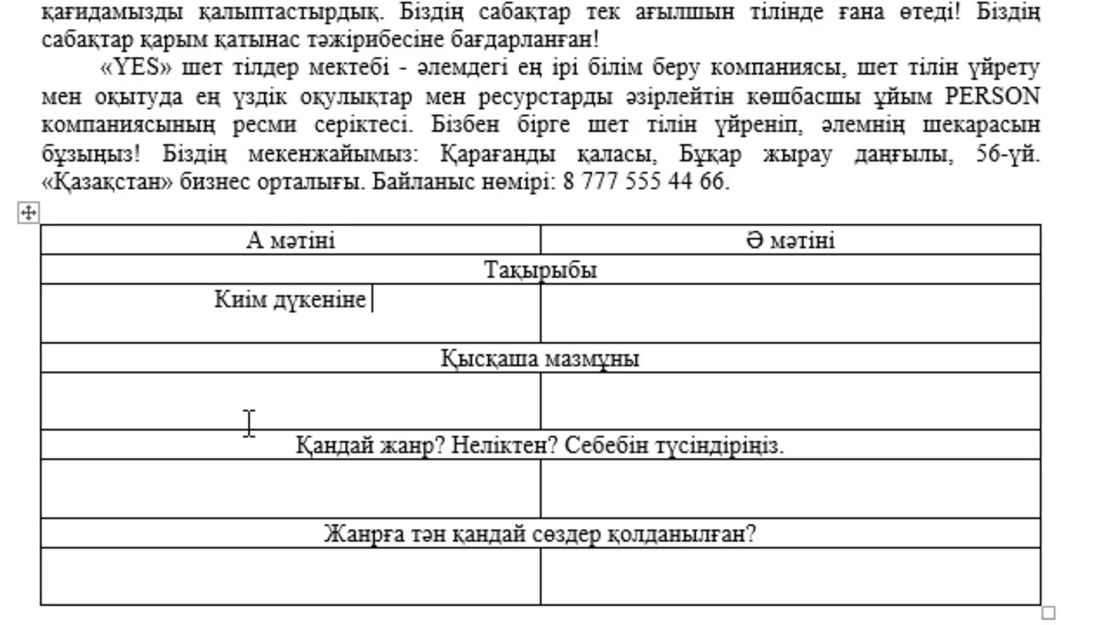
pyautogui.write(' жарнама')
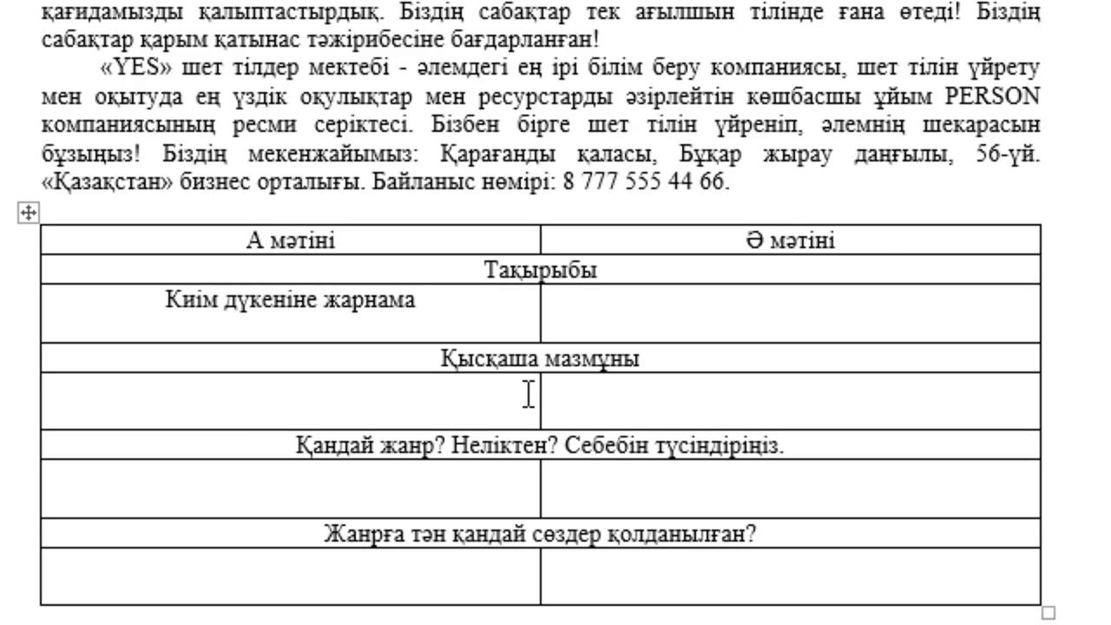
pyautogui.click(806, 311)
pyautogui.write('о')
pyautogui.press('BackSpace')
pyautogui.write('Ті')
pyautogui.write('л мектебіне ')
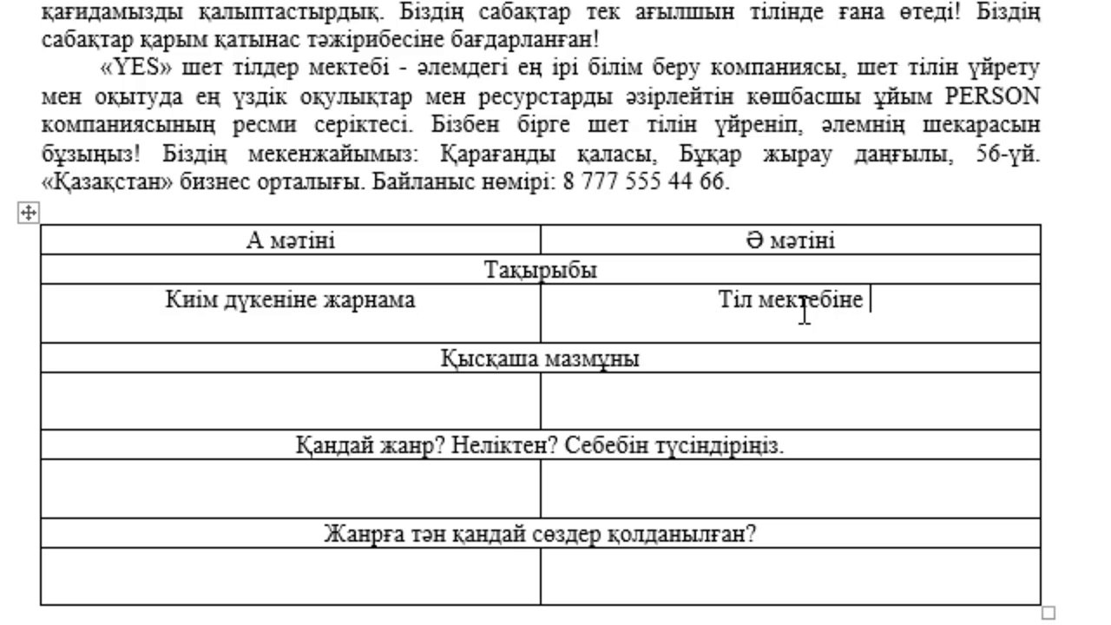
pyautogui.write('жа')
pyautogui.press('BackSpace')
pyautogui.write('жарнама')
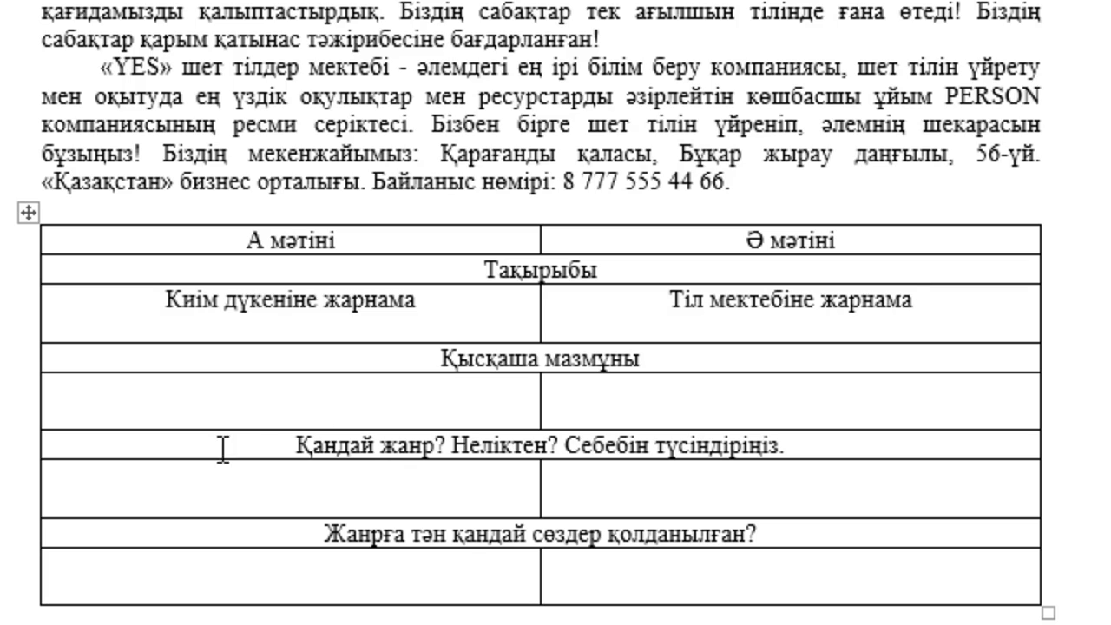
# Step: Write text А's summary about the «Балақай» children's clothing shop, ending with its address information
pyautogui.click(188, 414)
pyautogui.write('Беріл')
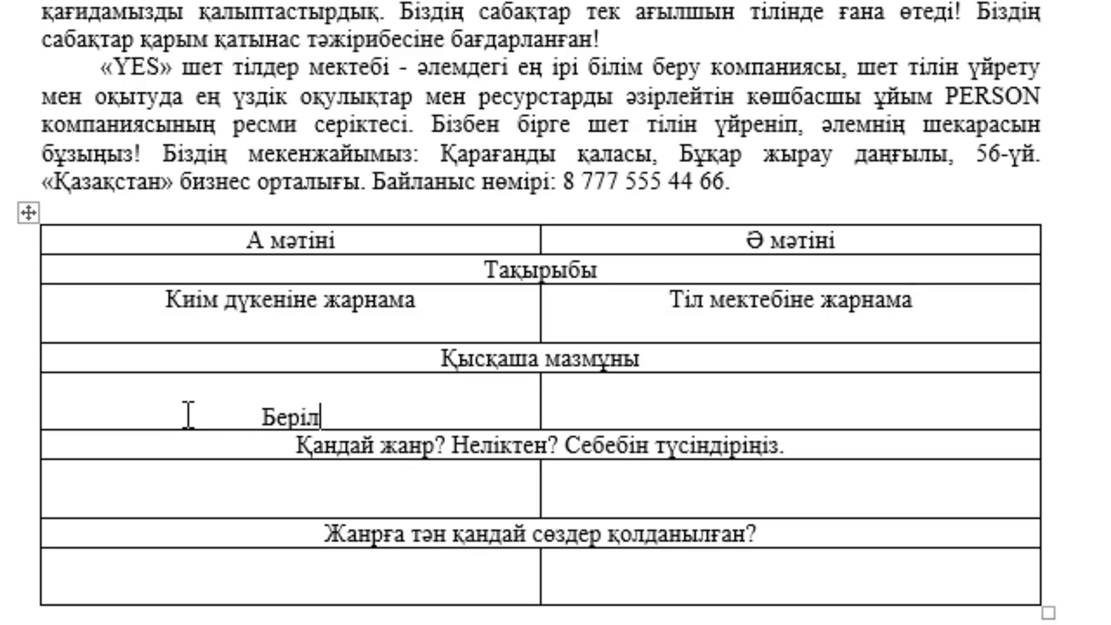
pyautogui.write('ген мәтінде ')
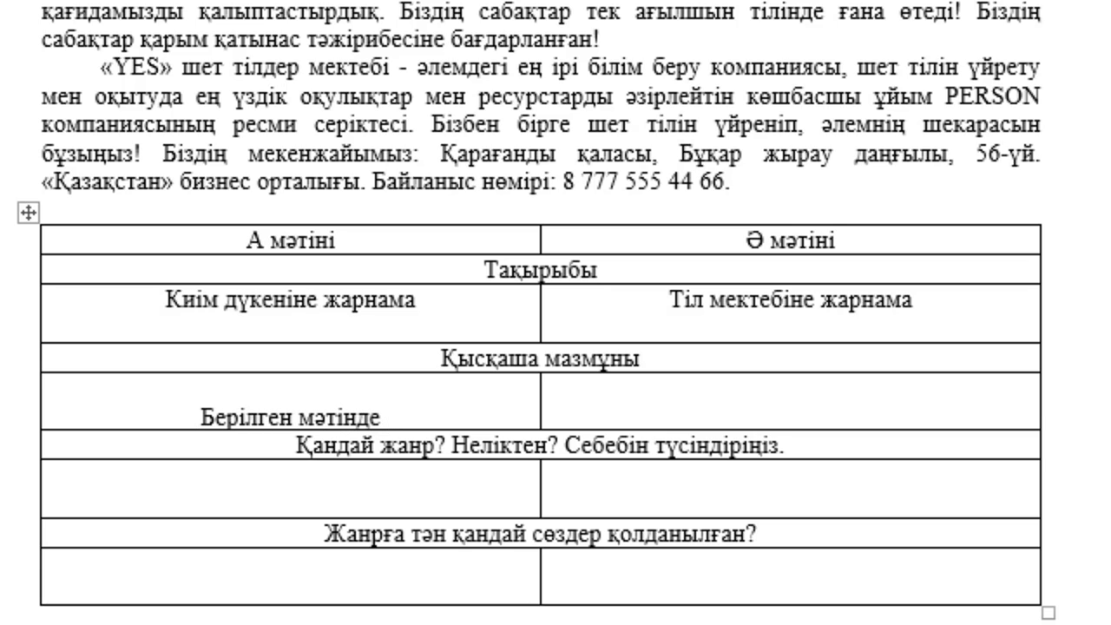
pyautogui.write('баларға')
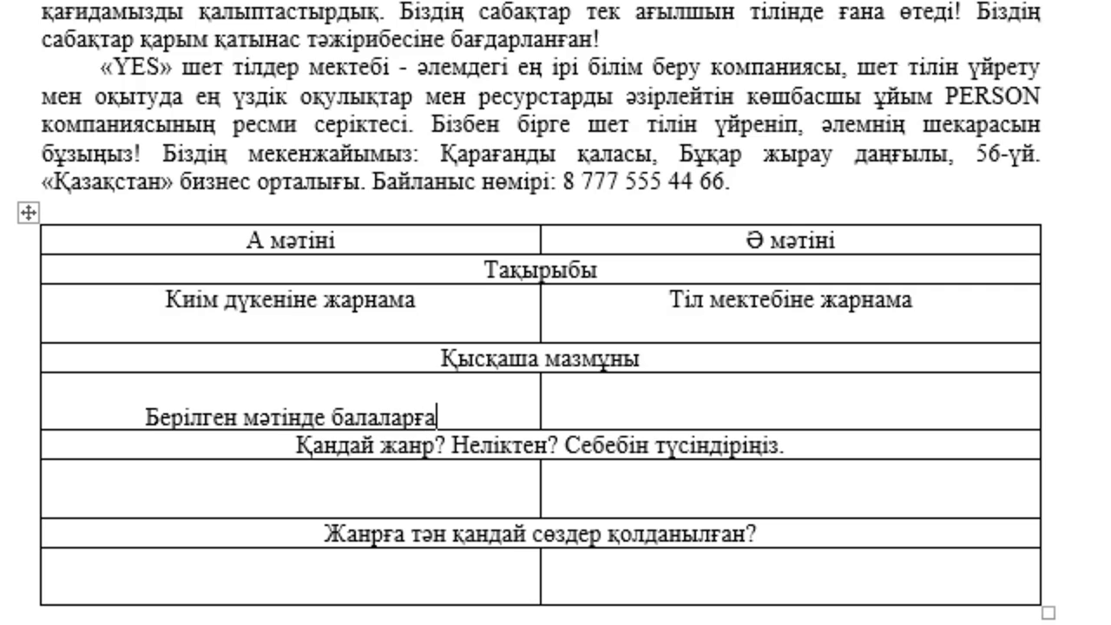
pyautogui.write(' арналғ')
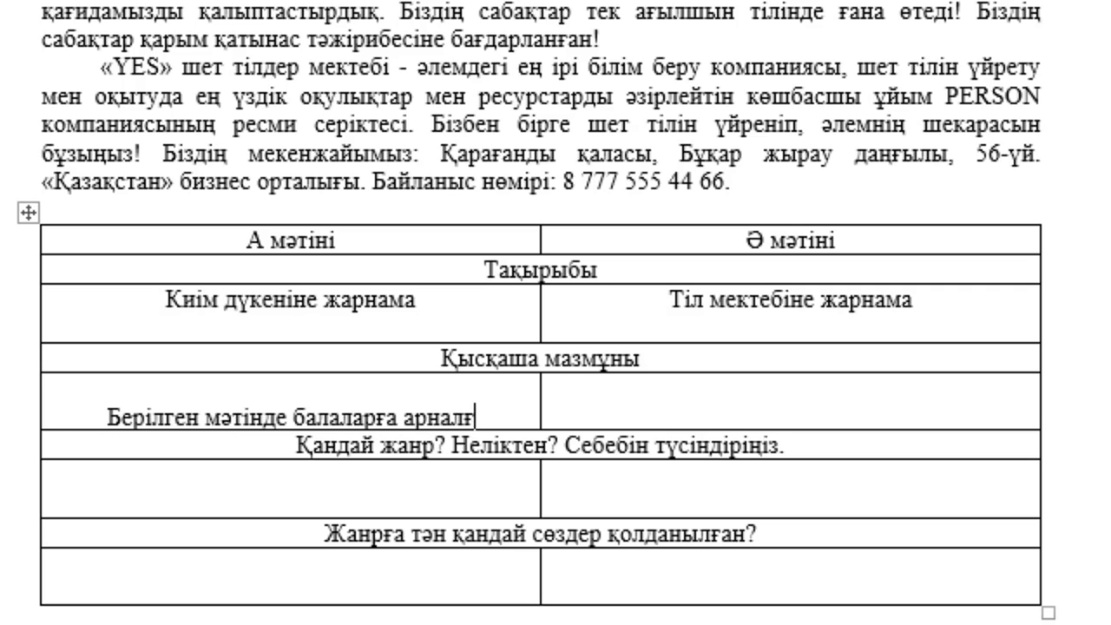
pyautogui.write('ан кіім ')
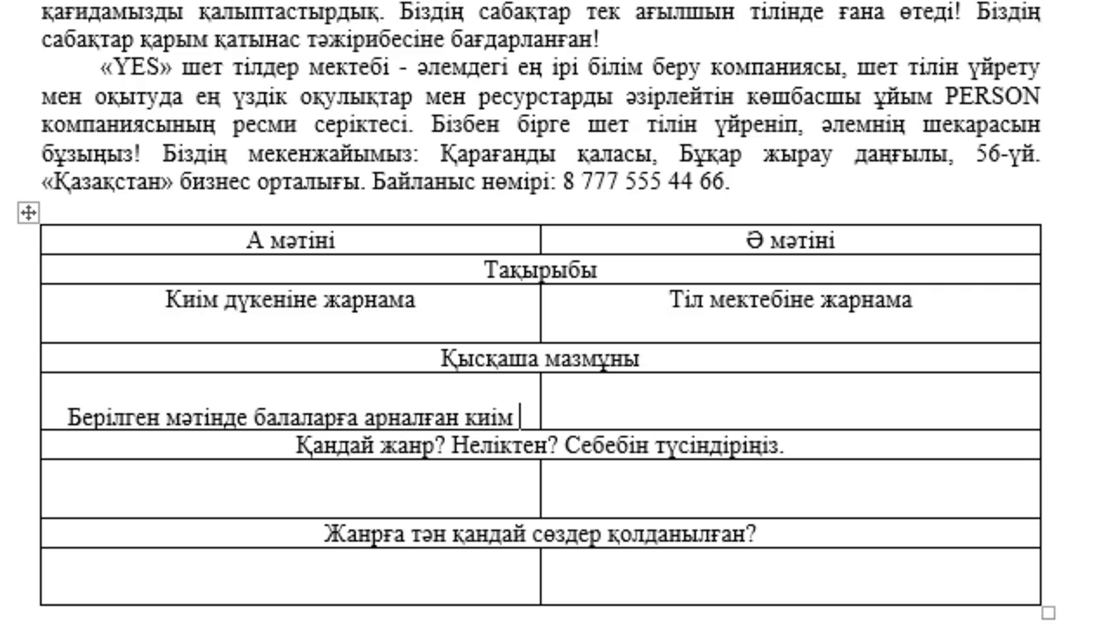
pyautogui.write('дүкен')
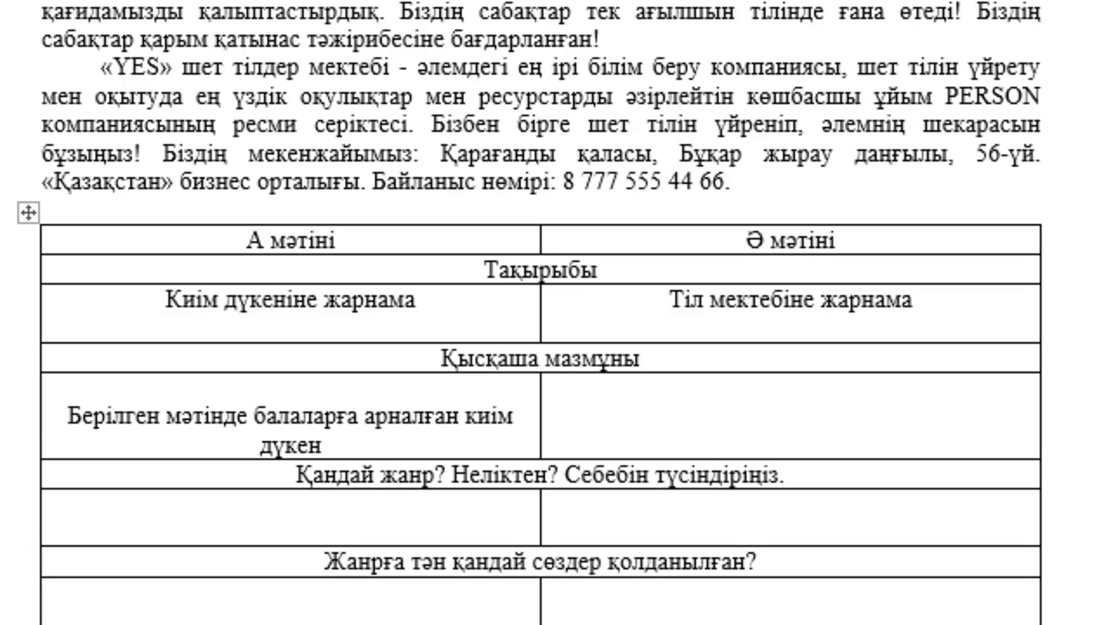
pyautogui.write('і ')
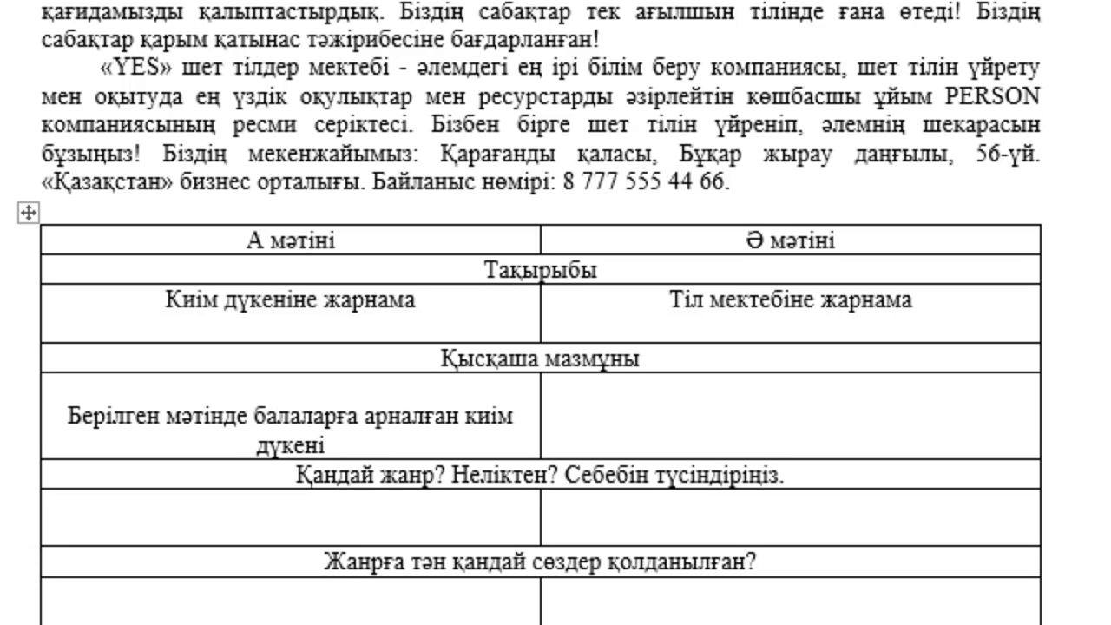
pyautogui.write('туар')
pyautogui.press('BackSpace')
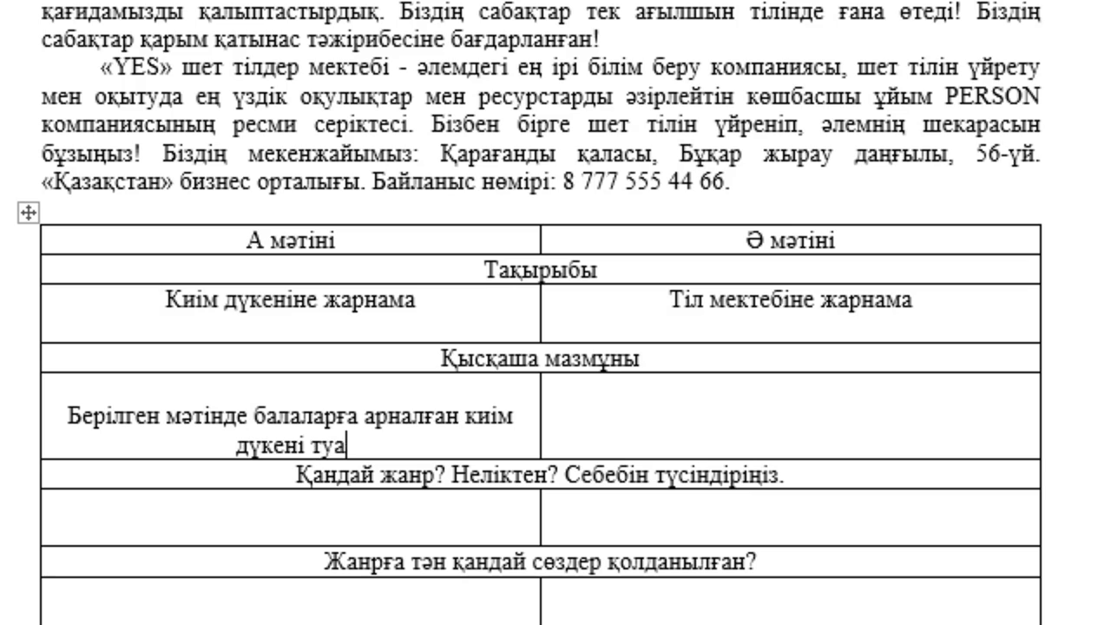
pyautogui.press('BackSpace')
pyautogui.write('ралы айтыл')
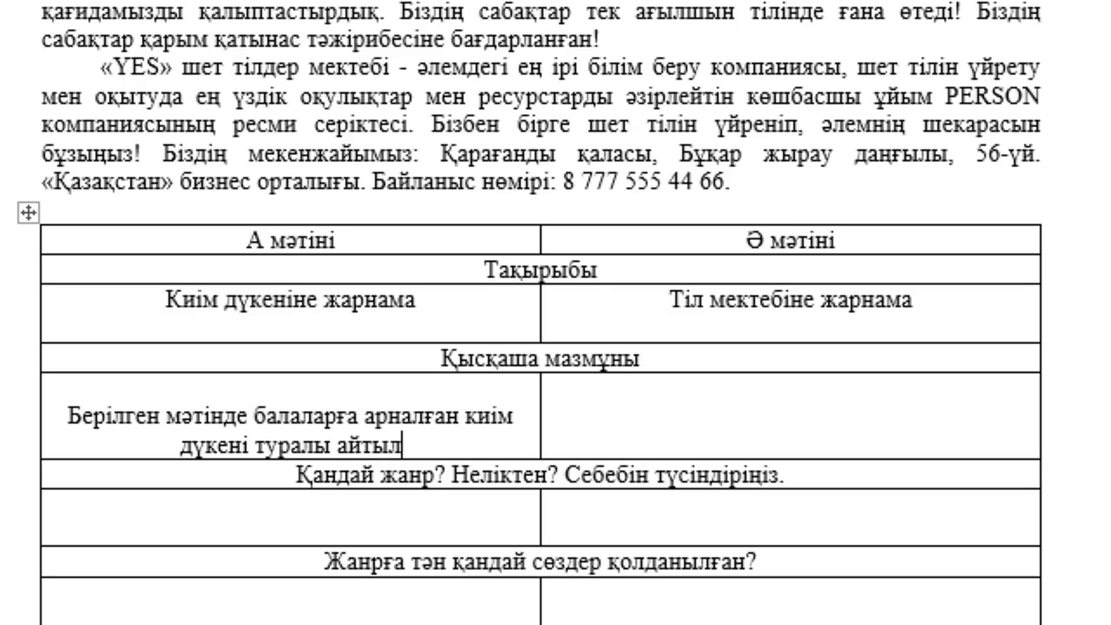
pyautogui.write('ған. ')
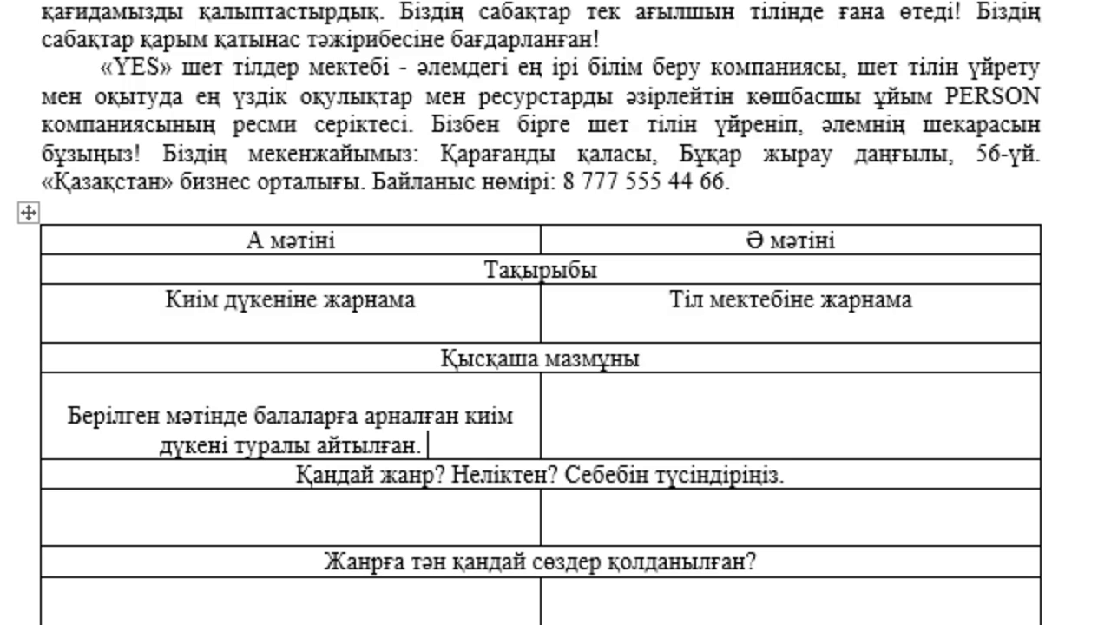
pyautogui.write('«Балақа')
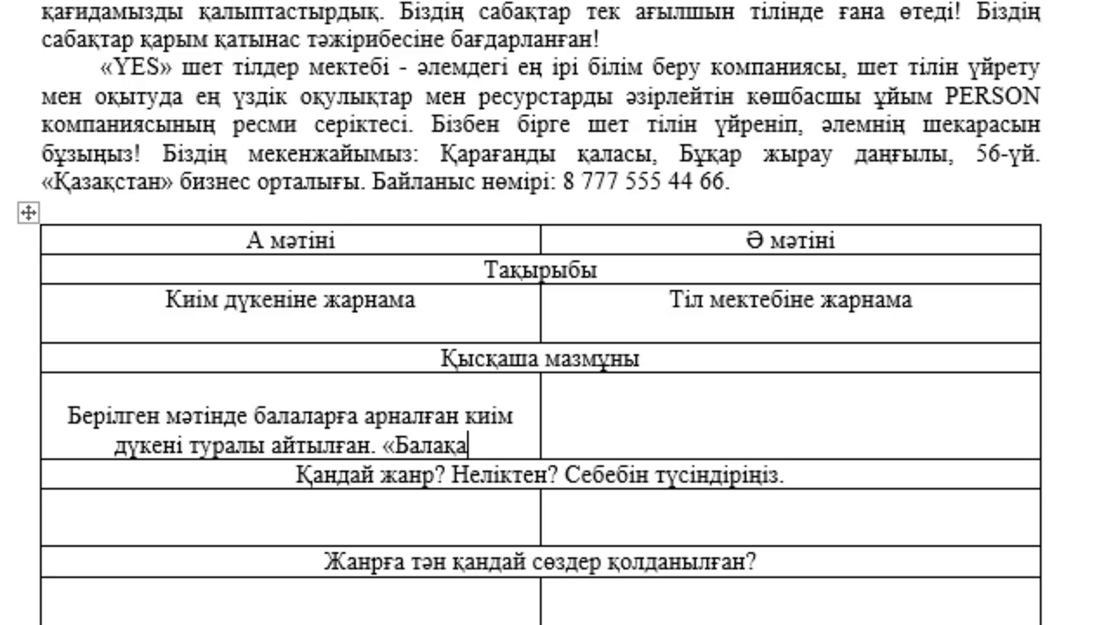
pyautogui.write('й» ')
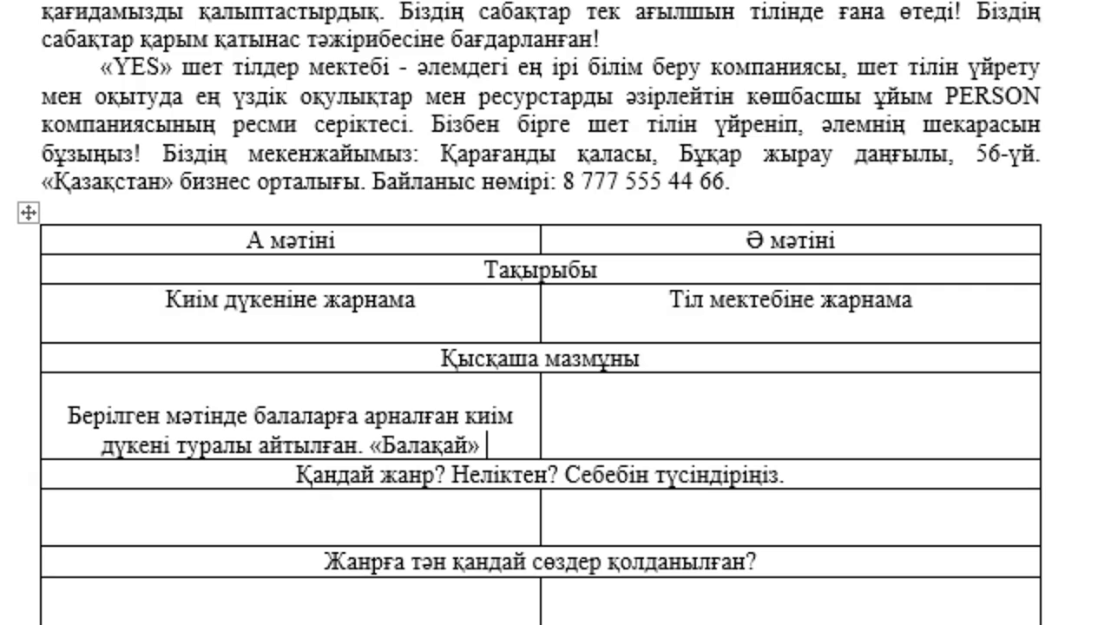
pyautogui.write('д')
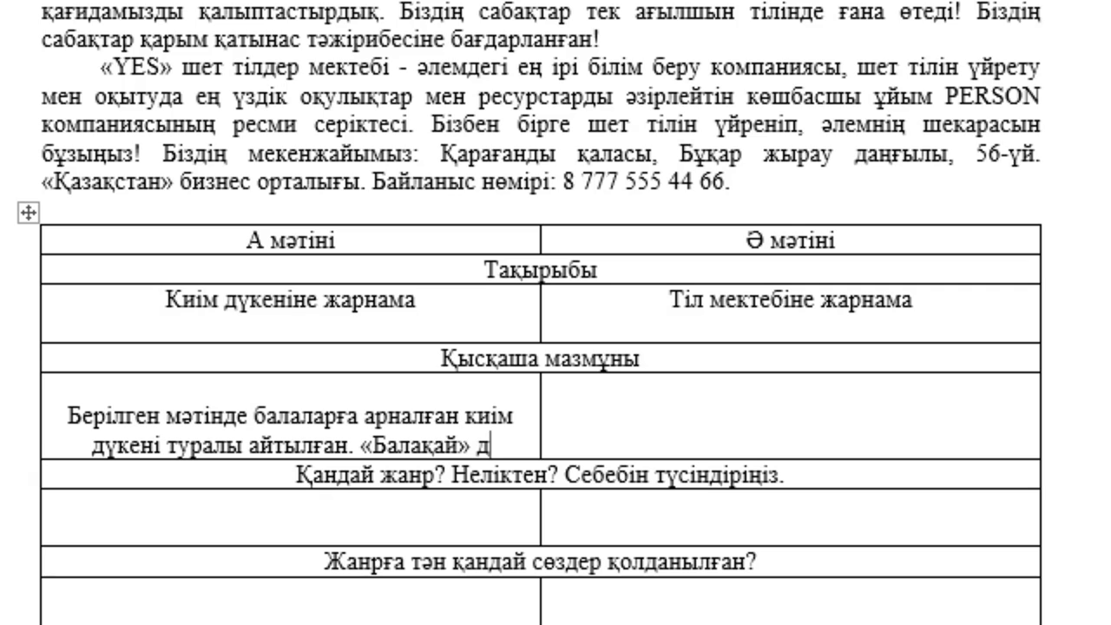
pyautogui.write('үкені')
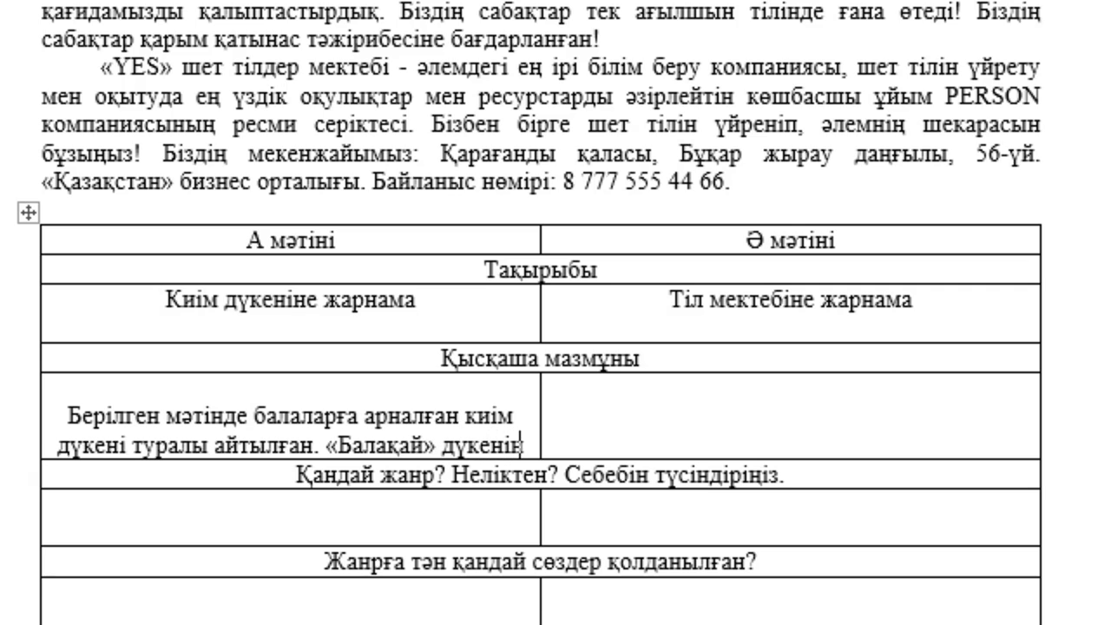
pyautogui.write('нен')
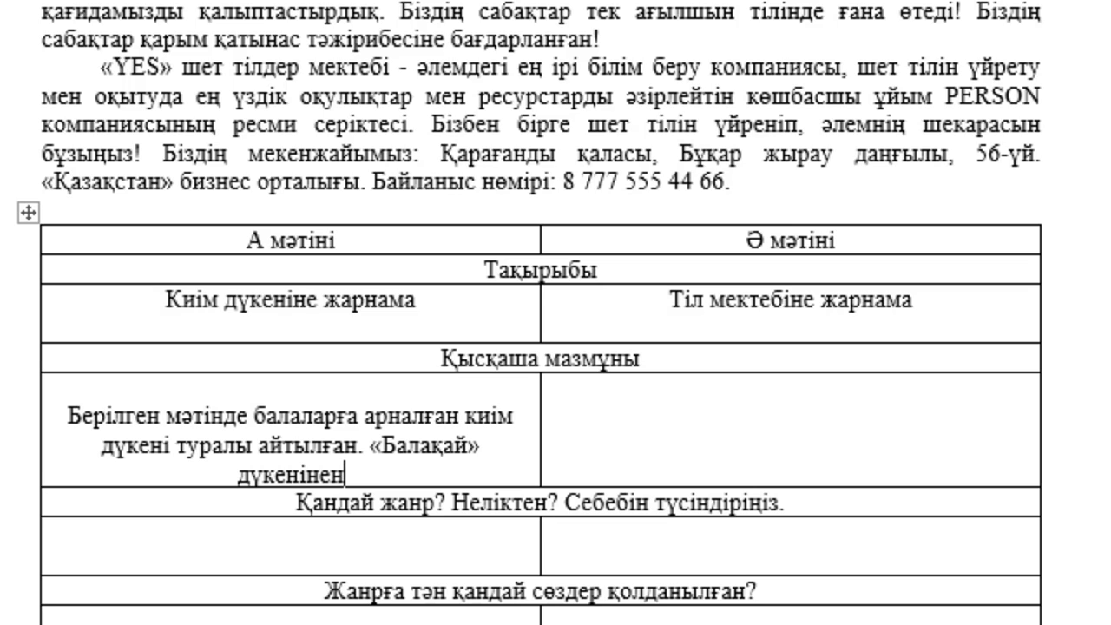
pyautogui.write(' ешқ')
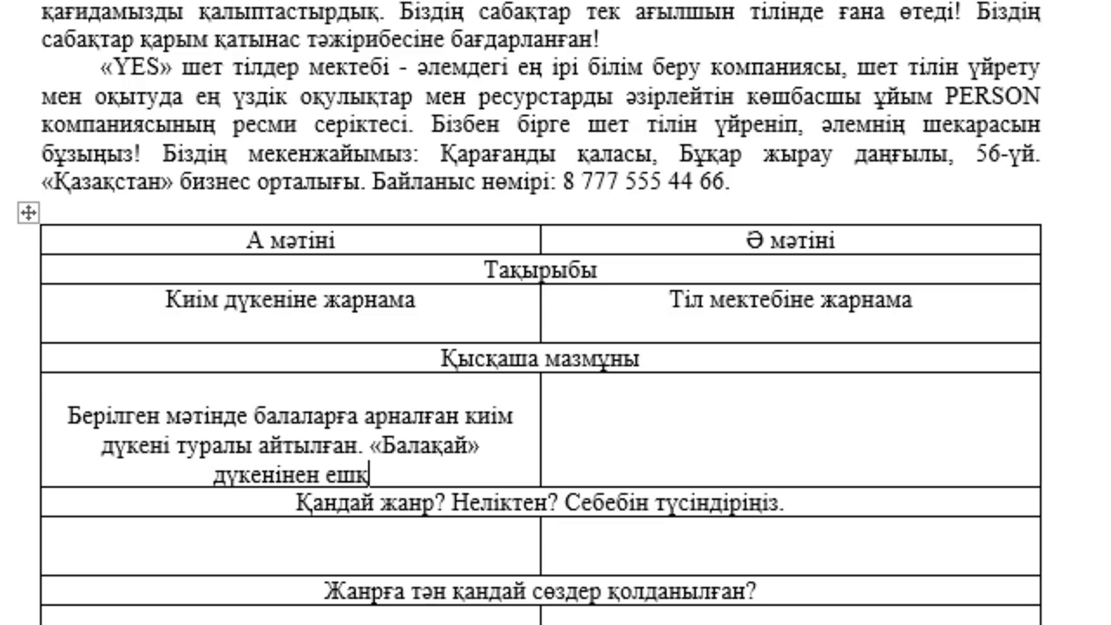
pyautogui.write('айда бармай')
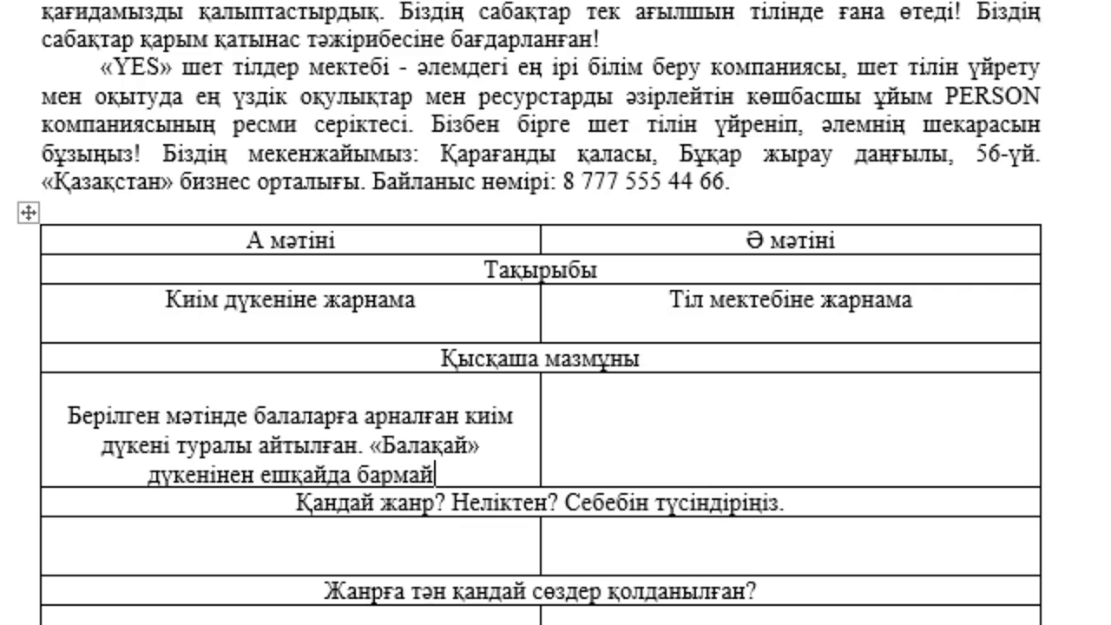
pyautogui.write(' ақ,')
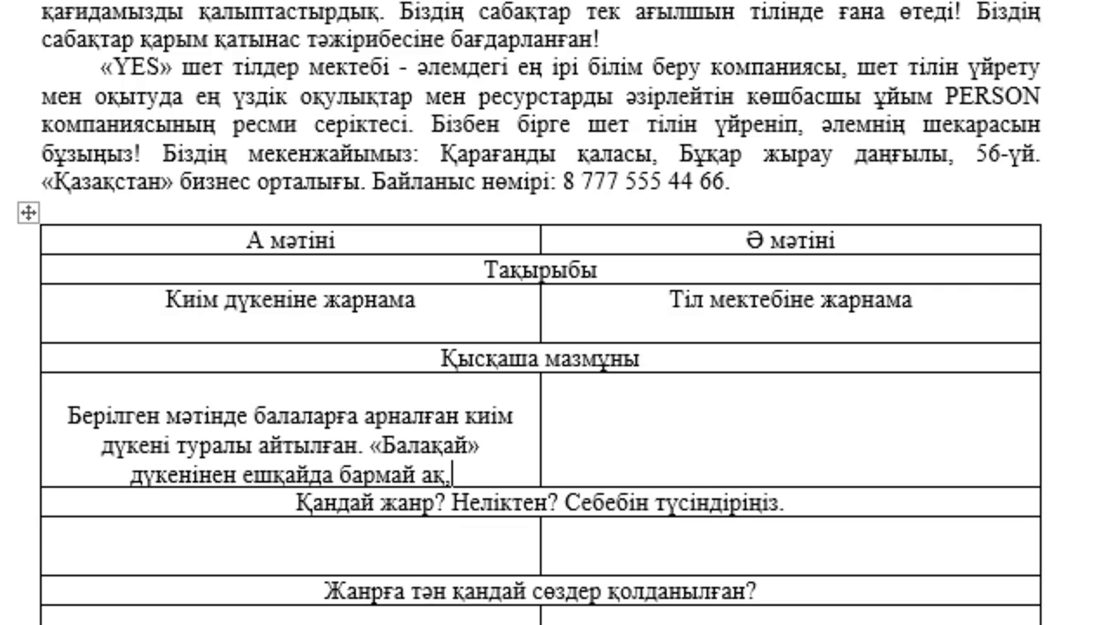
pyautogui.write(' бір жерде')
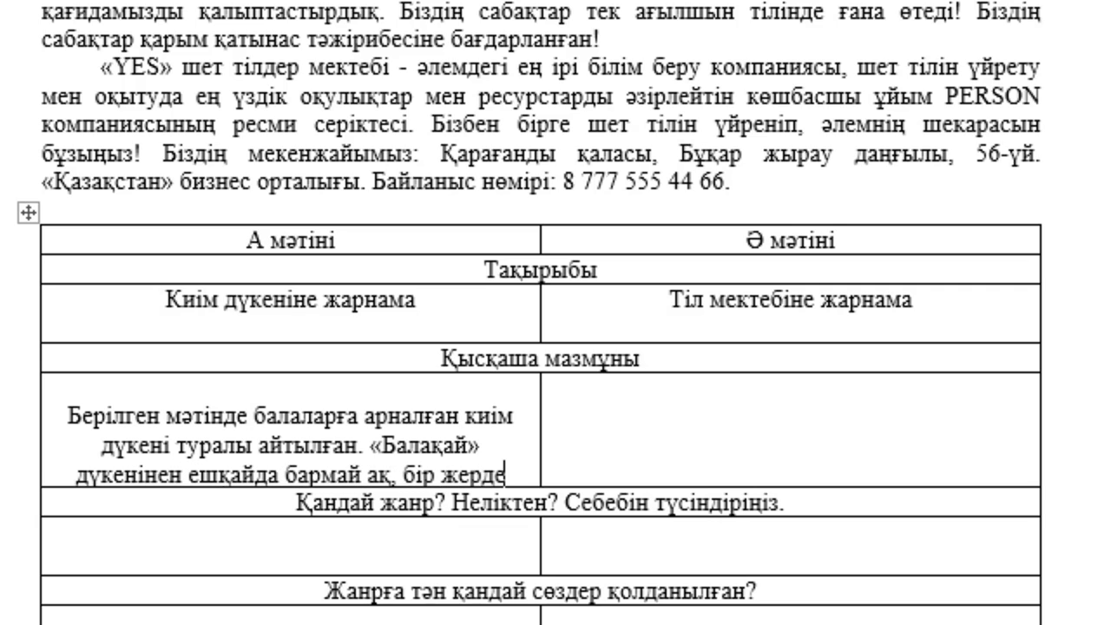
pyautogui.write('н ба')
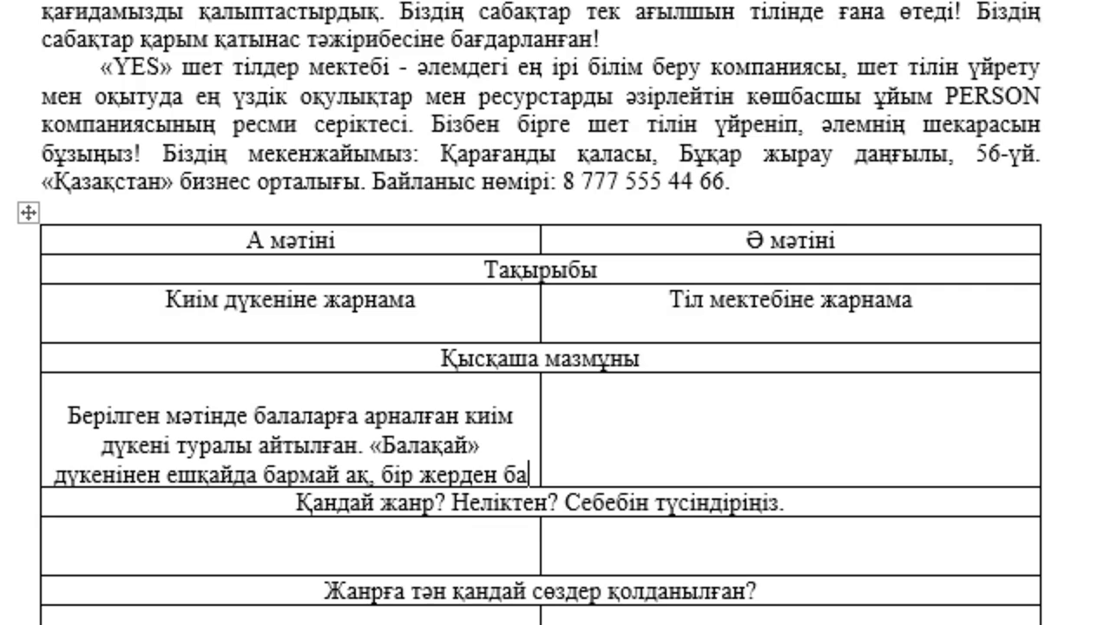
pyautogui.write('лаңыз')
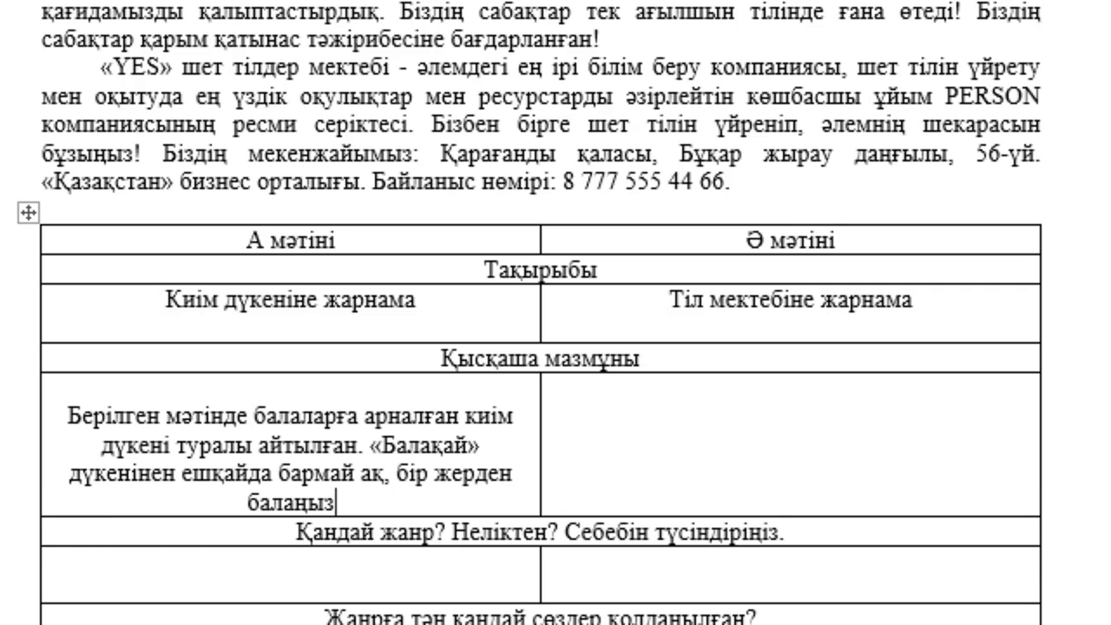
pyautogui.write('ға қаже')
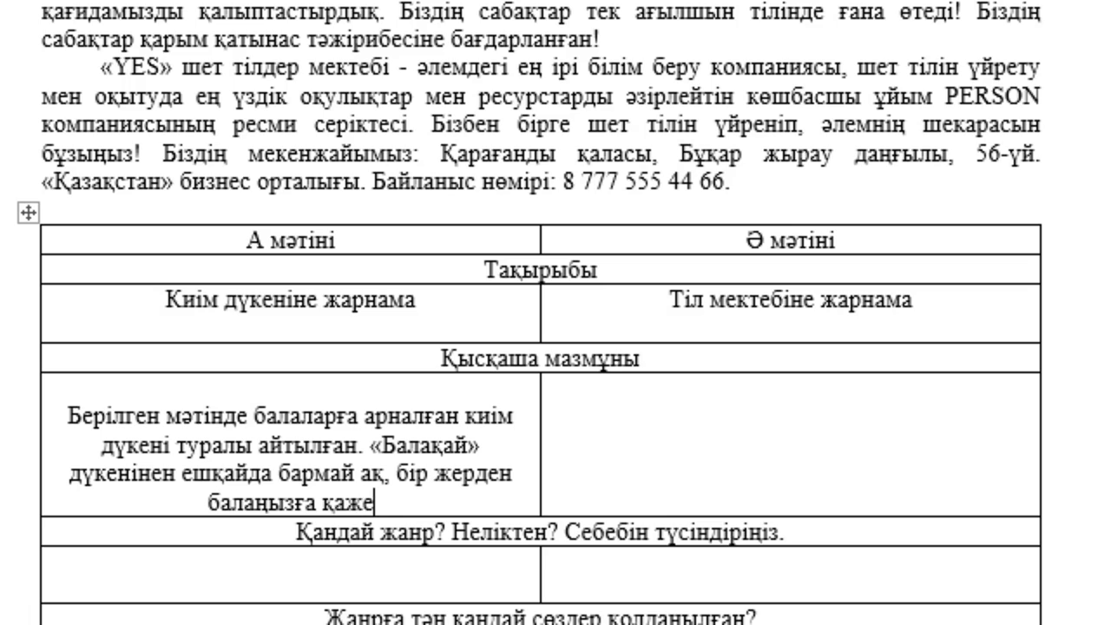
pyautogui.write('ттінің ')
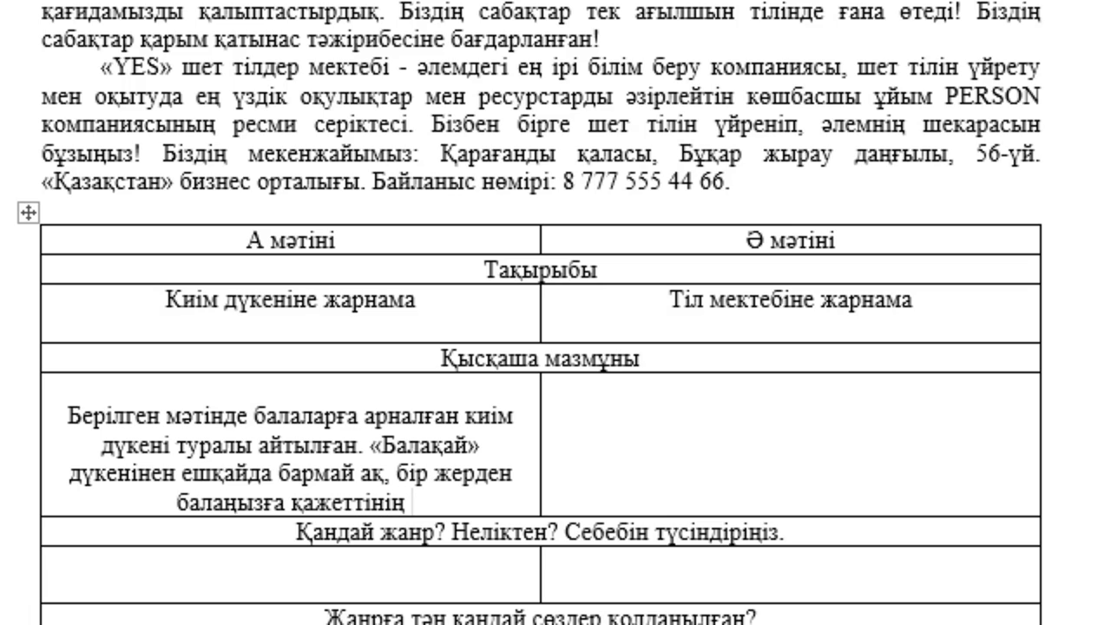
pyautogui.write('б')
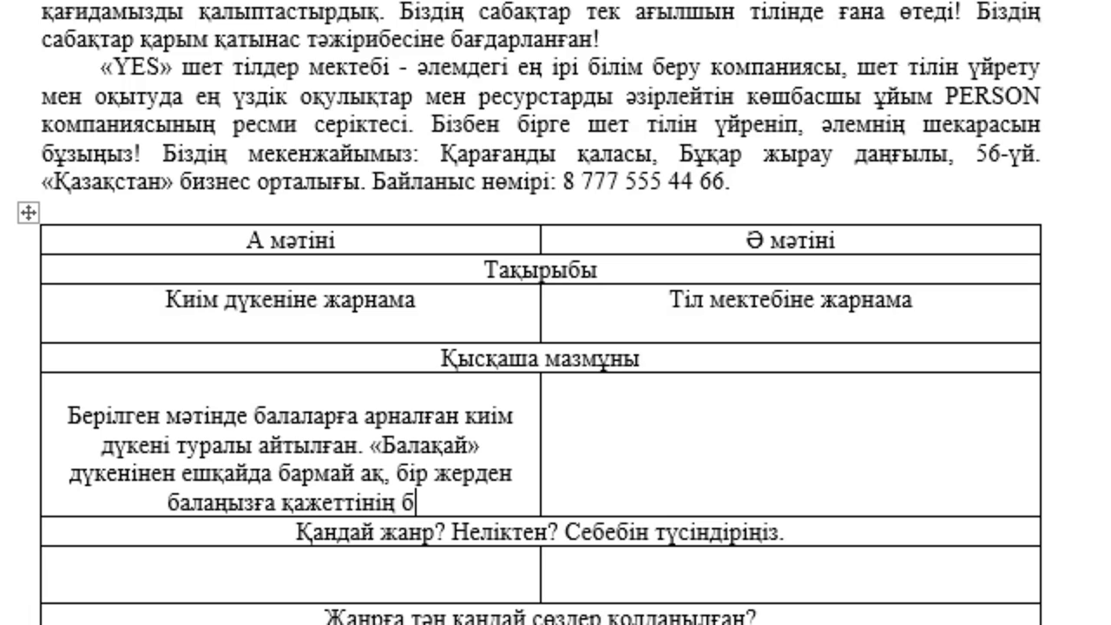
pyautogui.write('әрін таб')
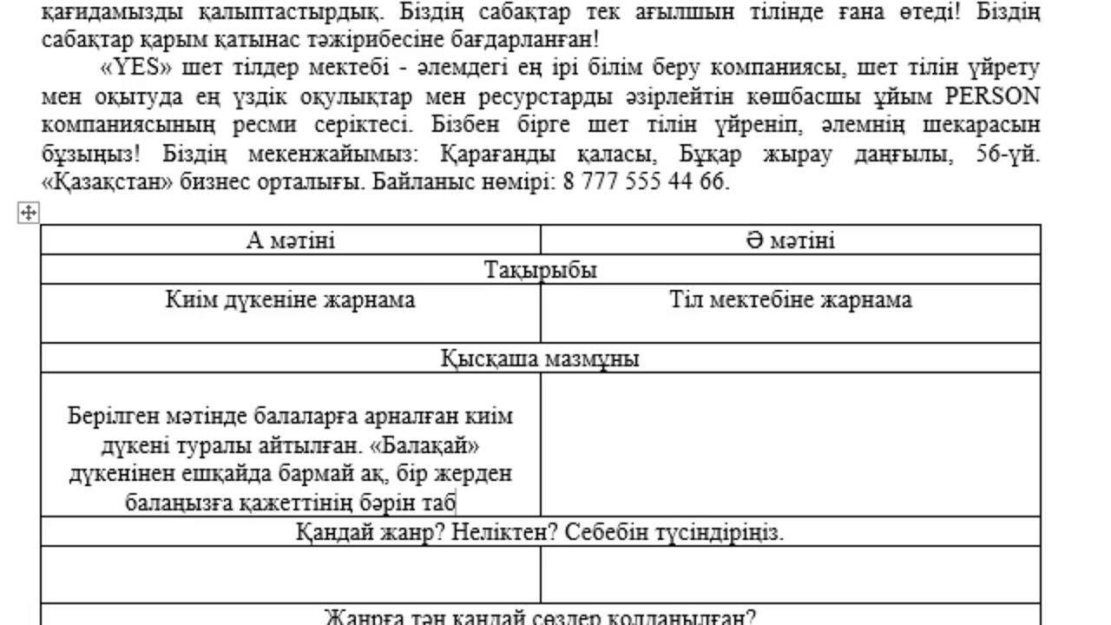
pyautogui.write('а алатынды')
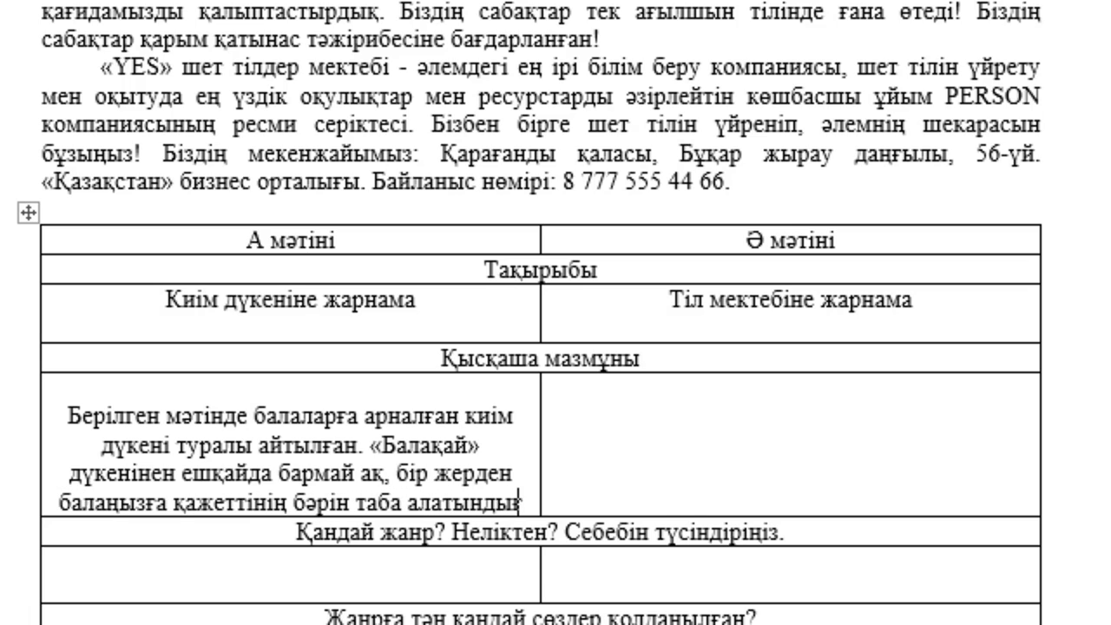
pyautogui.write('ғыңыз')
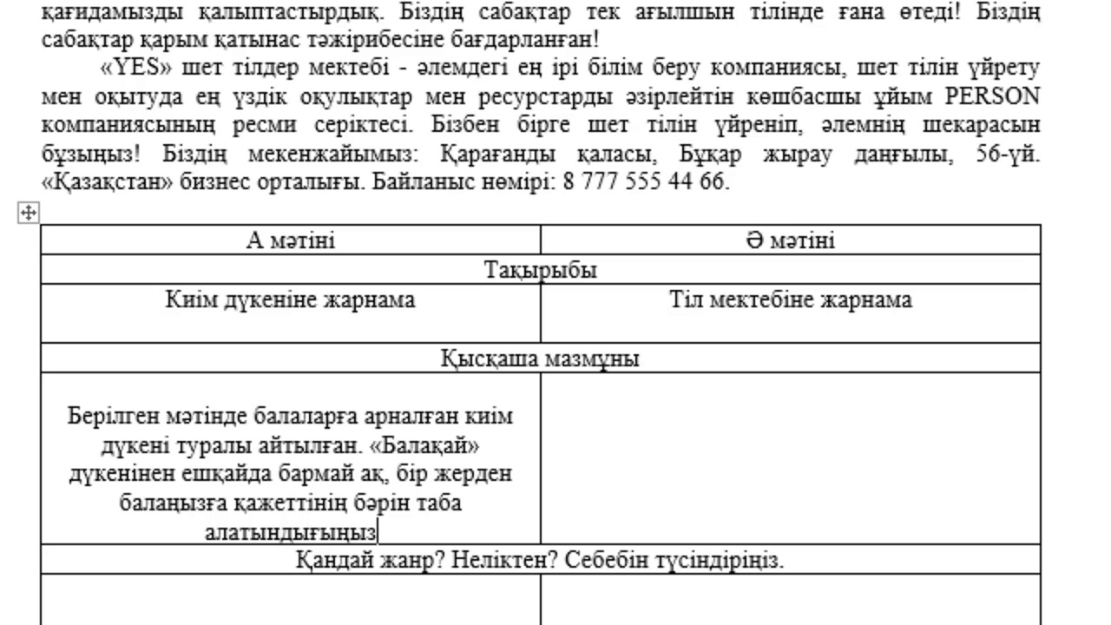
pyautogui.write(' туралы ')
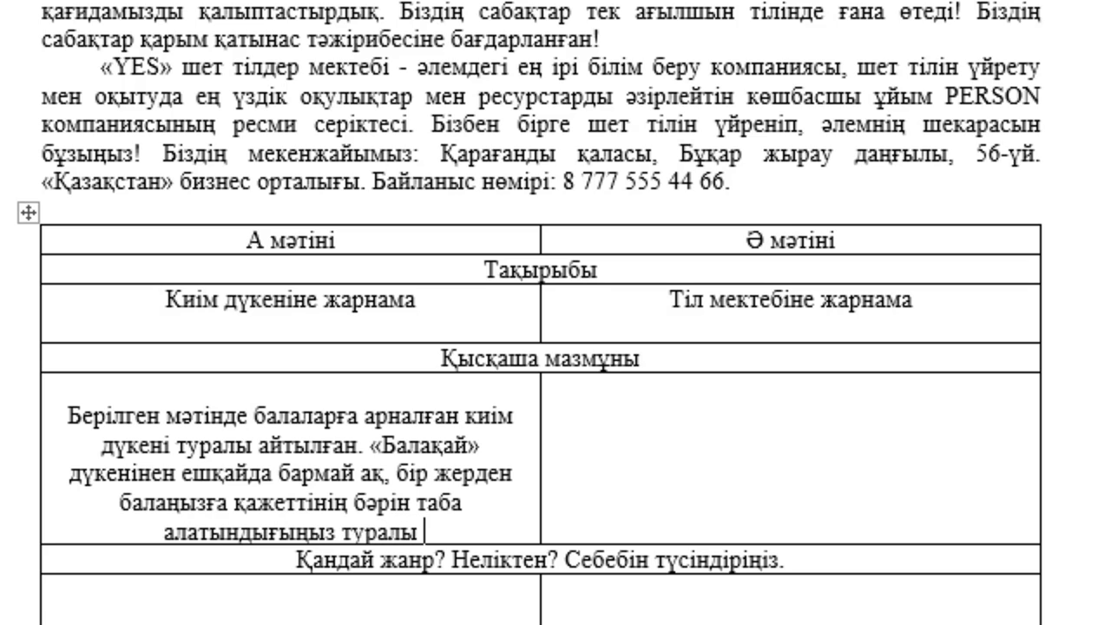
pyautogui.write('ақпарат бер')
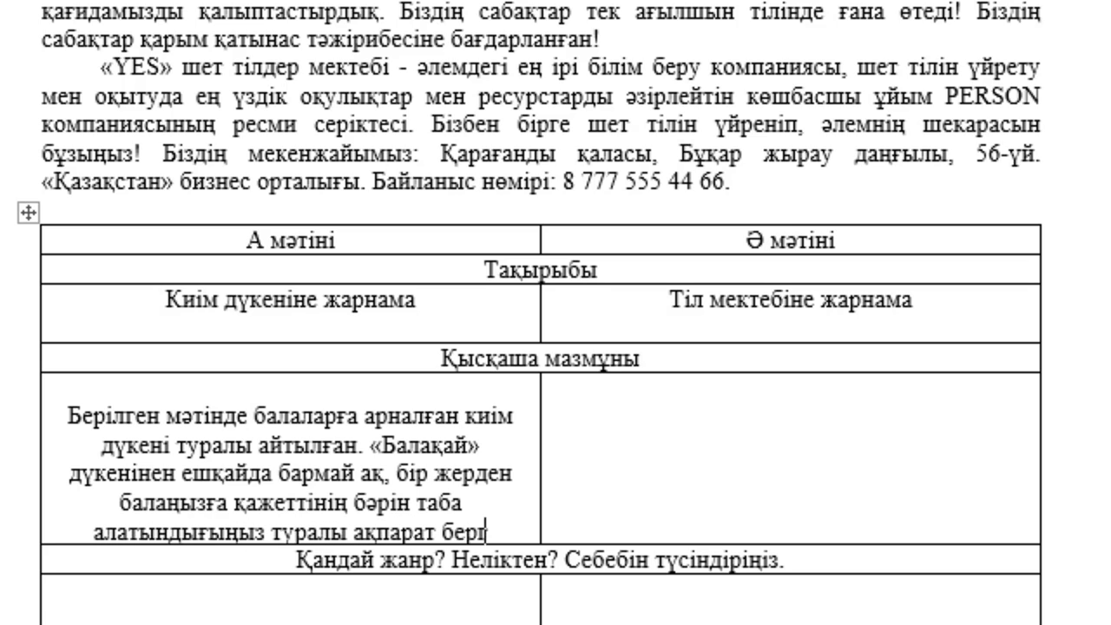
pyautogui.write('ген. ')
pyautogui.write('ки')
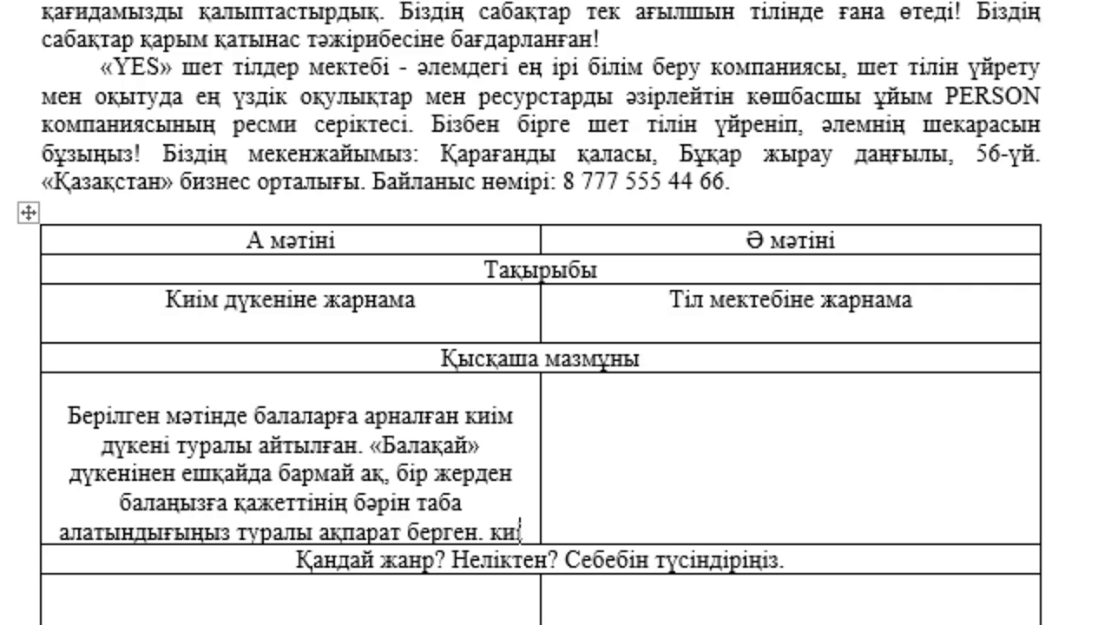
pyautogui.write('імдерді')
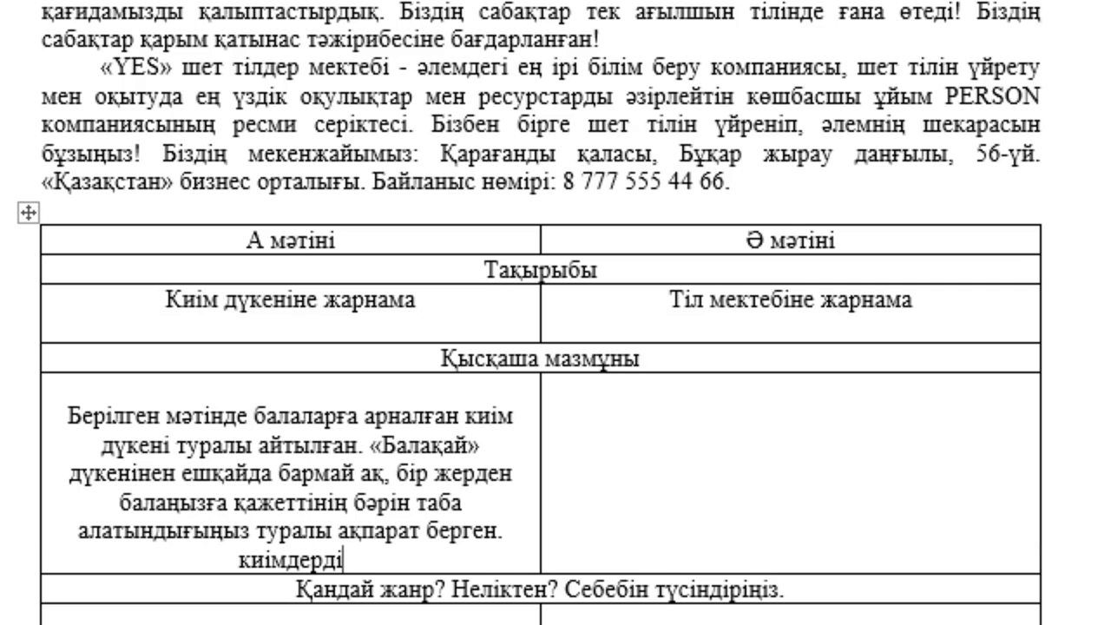
pyautogui.write('ң сапаслы')
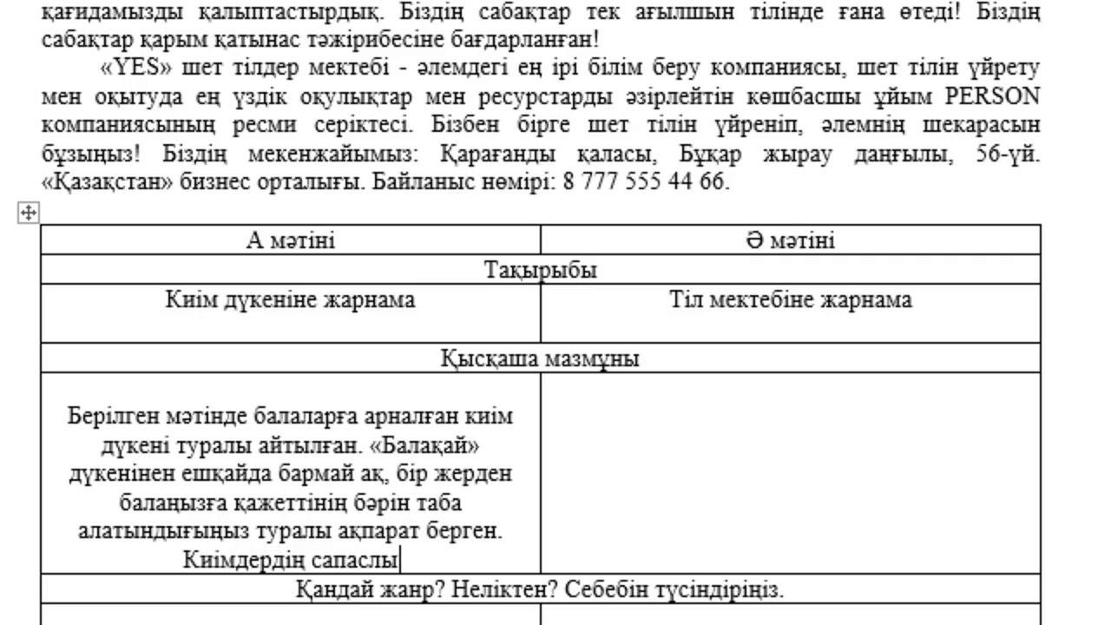
pyautogui.write(' екендігі т')
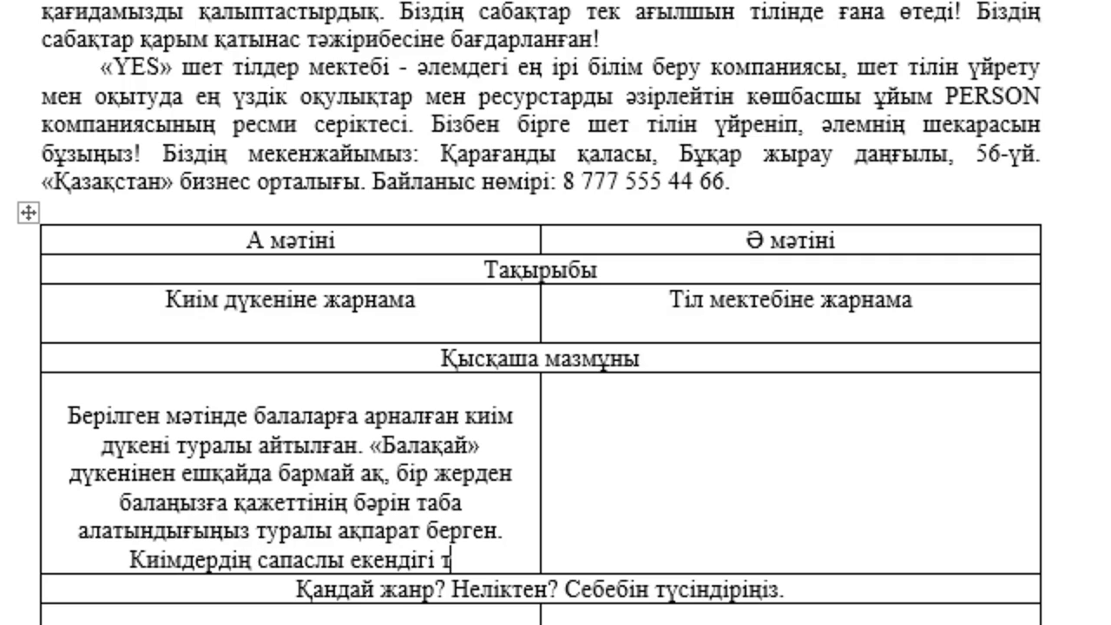
pyautogui.write('уралы да айт')
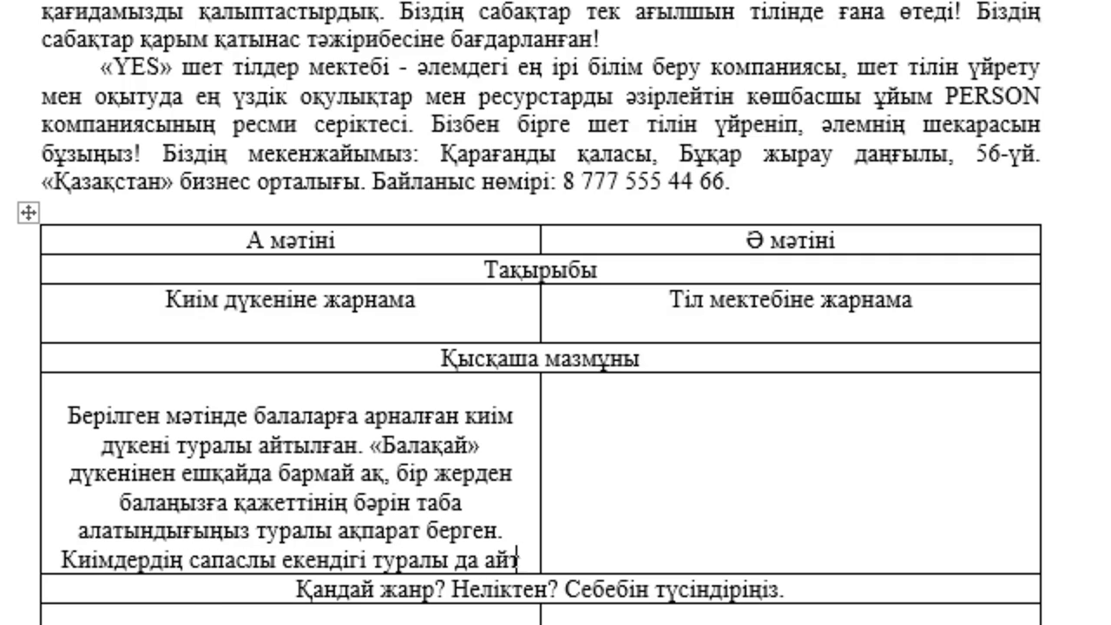
pyautogui.write('ып өткен.')
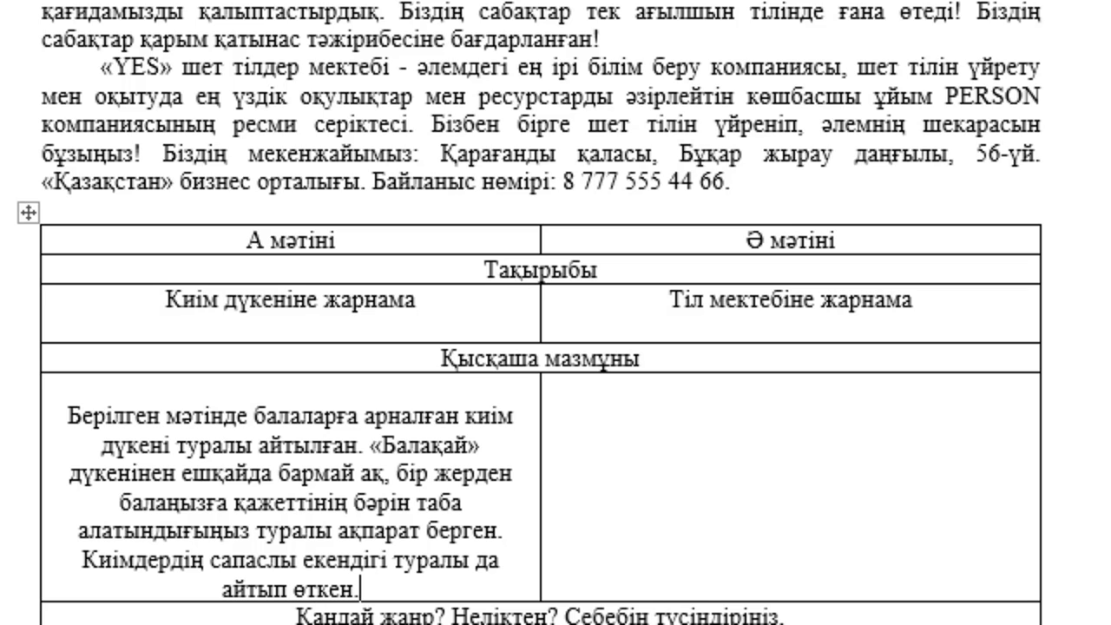
pyautogui.press('BackSpace')
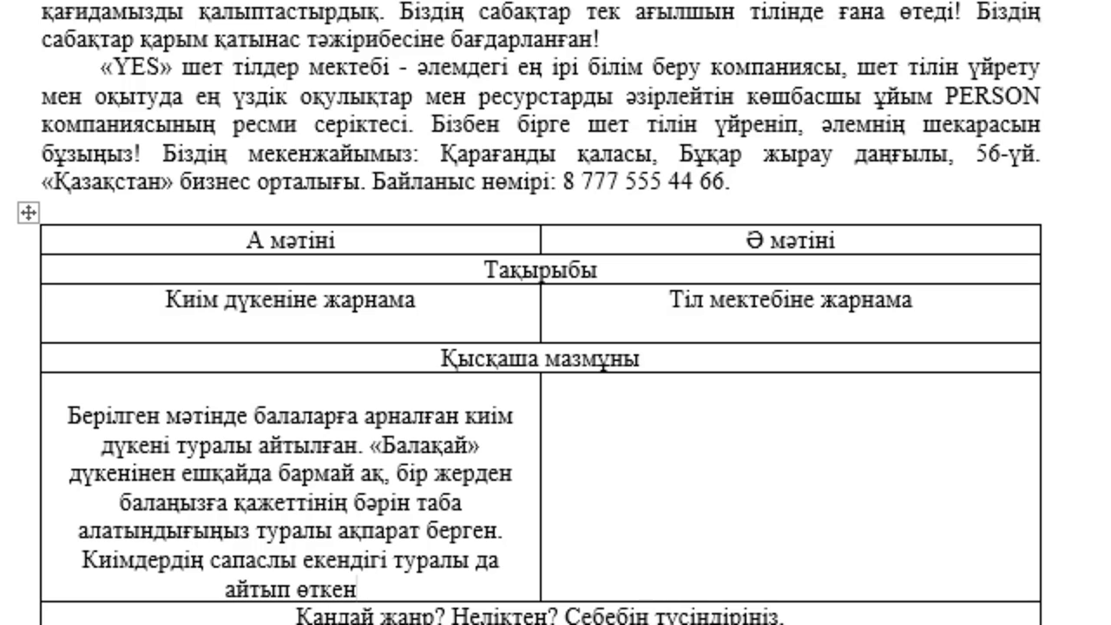
pyautogui.write(' және')
pyautogui.write(' мек')
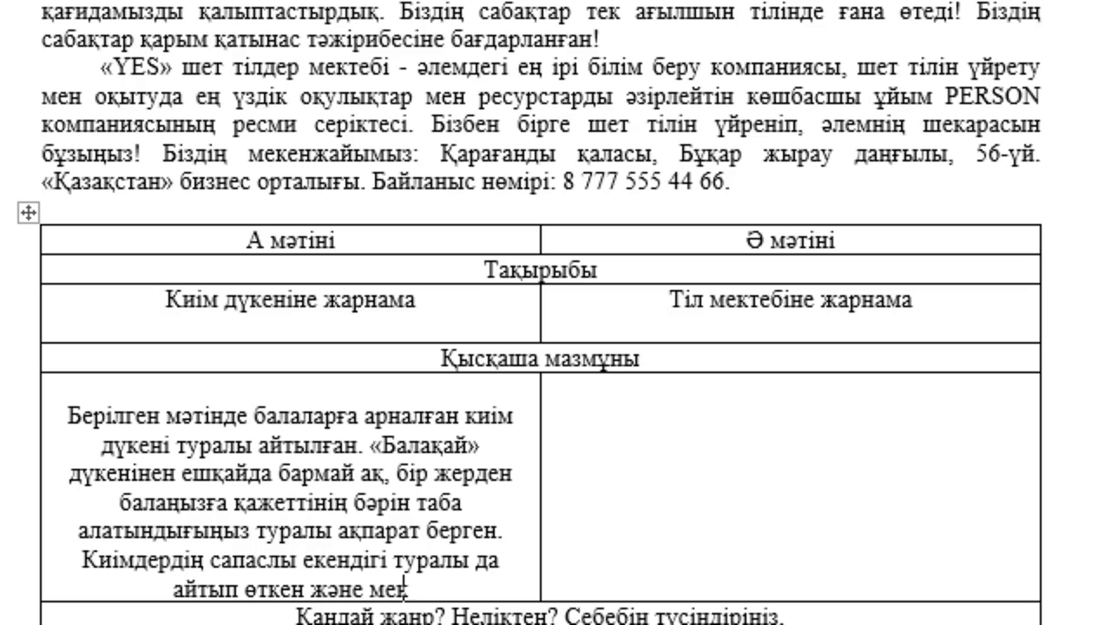
pyautogui.write('ен жайы')
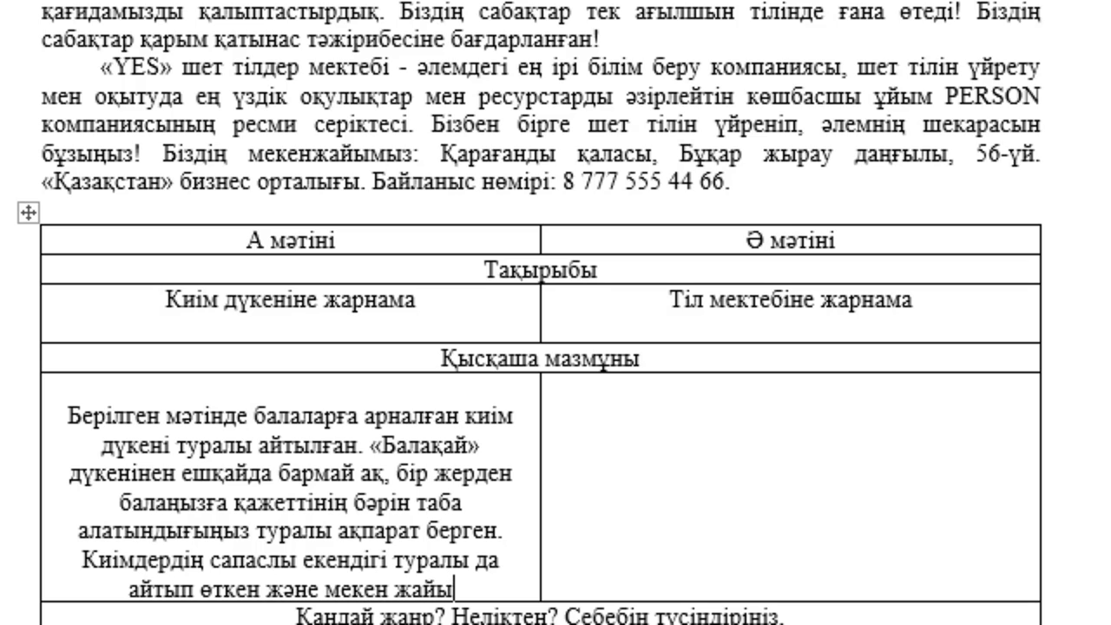
pyautogui.write(' туралы ақп')
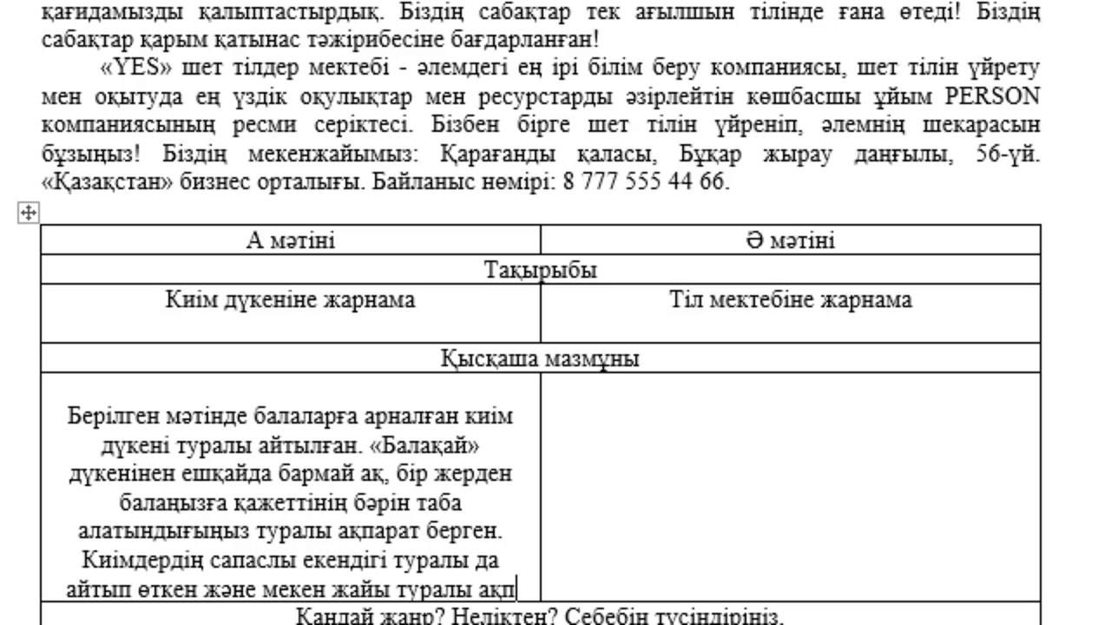
pyautogui.write('арат берген.')
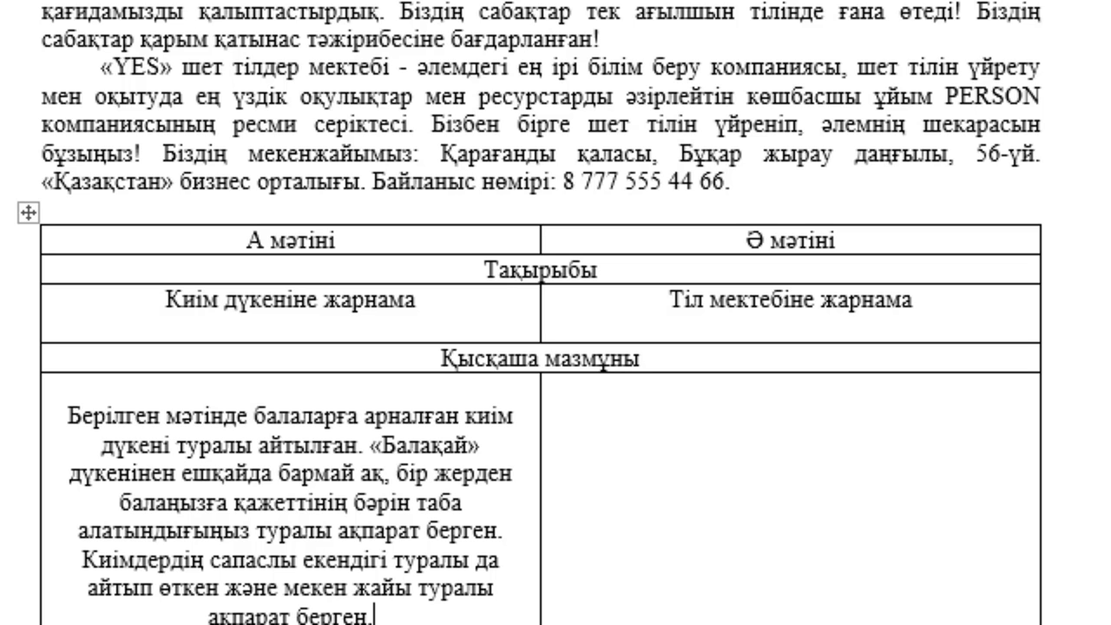
# Step: Write text Ә's summary on the «Yes» language school's achievements, teaching methods and address
pyautogui.scroll(-1, 834, 257)
pyautogui.scroll(-2, 835, 257)
pyautogui.scroll(-2, 834, 257)
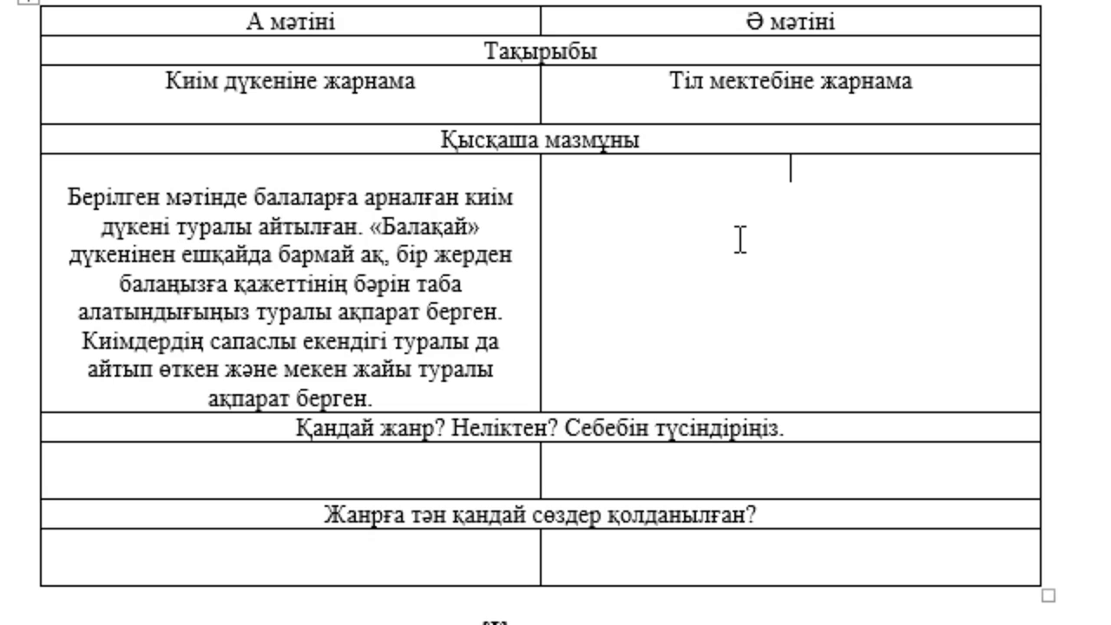
pyautogui.write('«»')
pyautogui.write('Yes»')
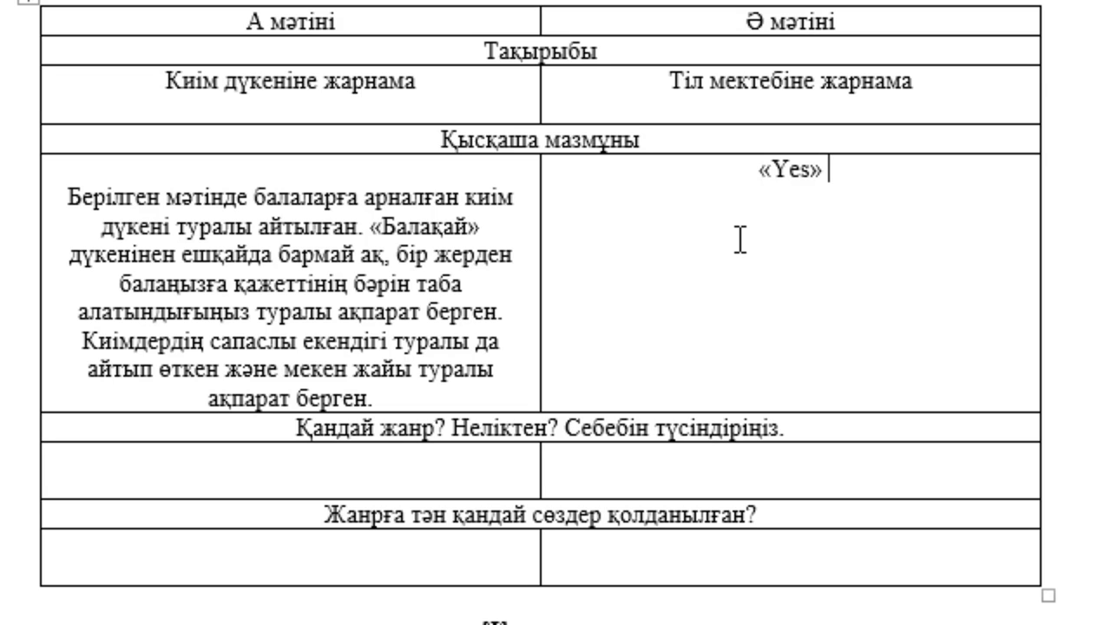
pyautogui.write('шет ')
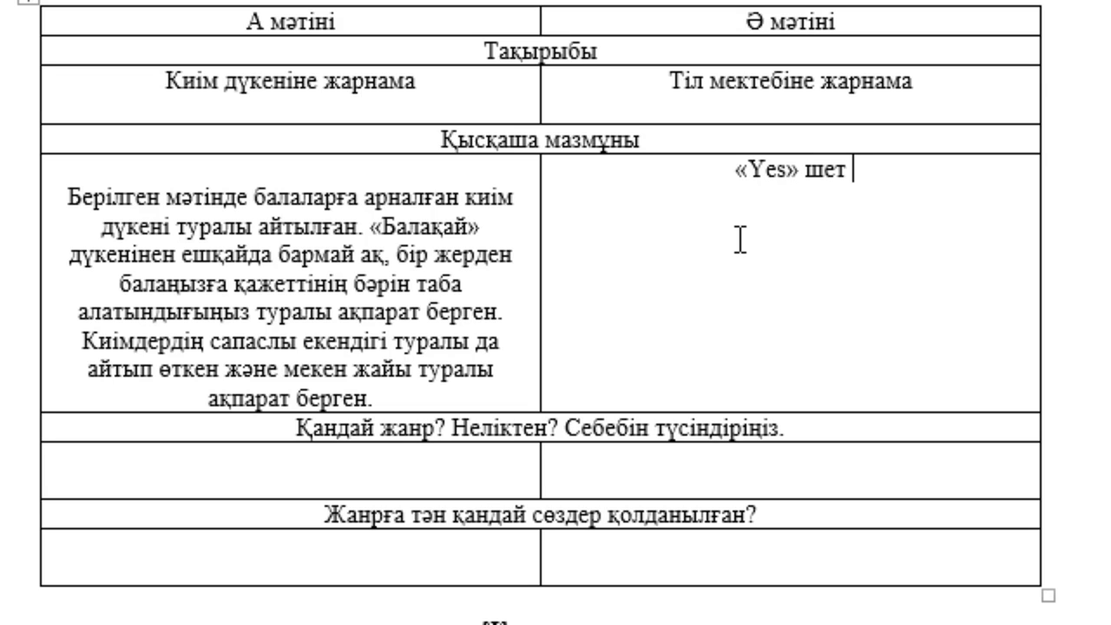
pyautogui.write('тілдер ')
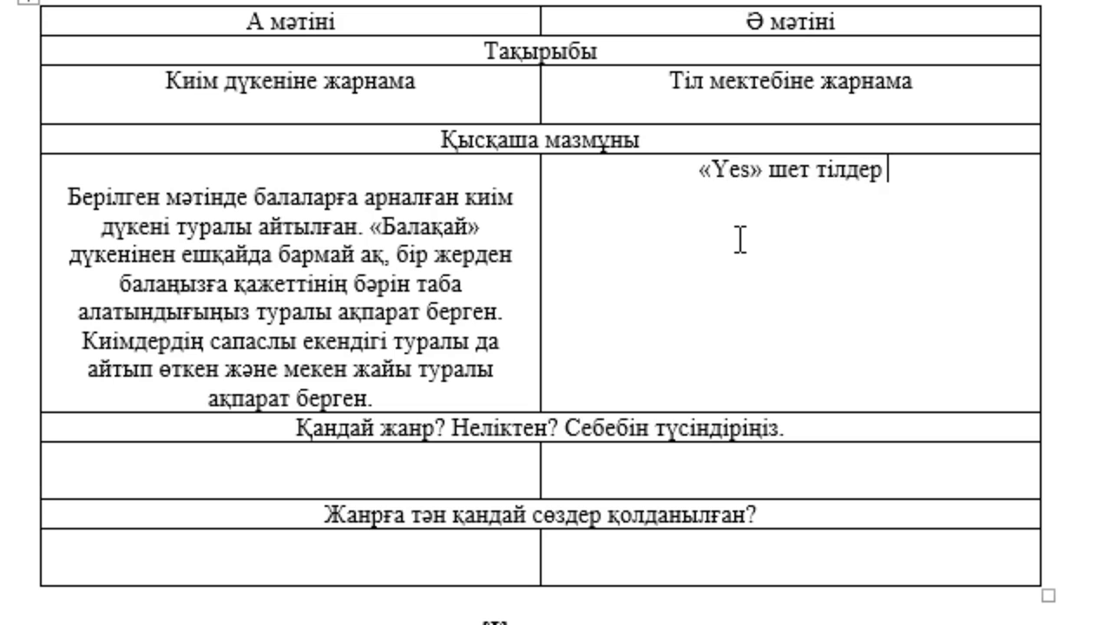
pyautogui.write('мектебі тура')
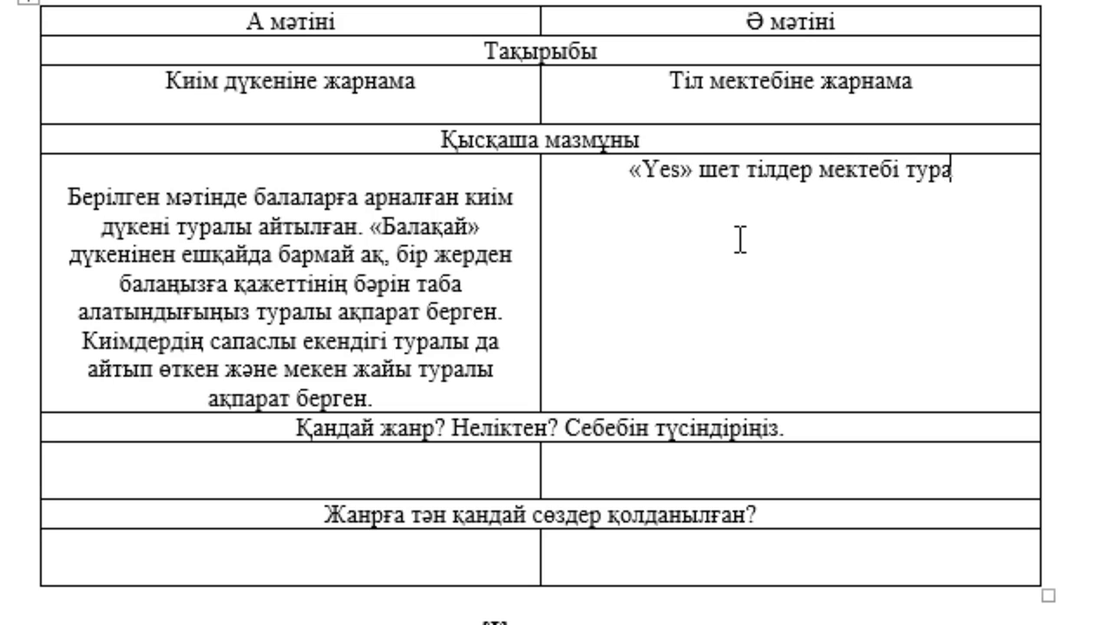
pyautogui.write('лы айтыл')
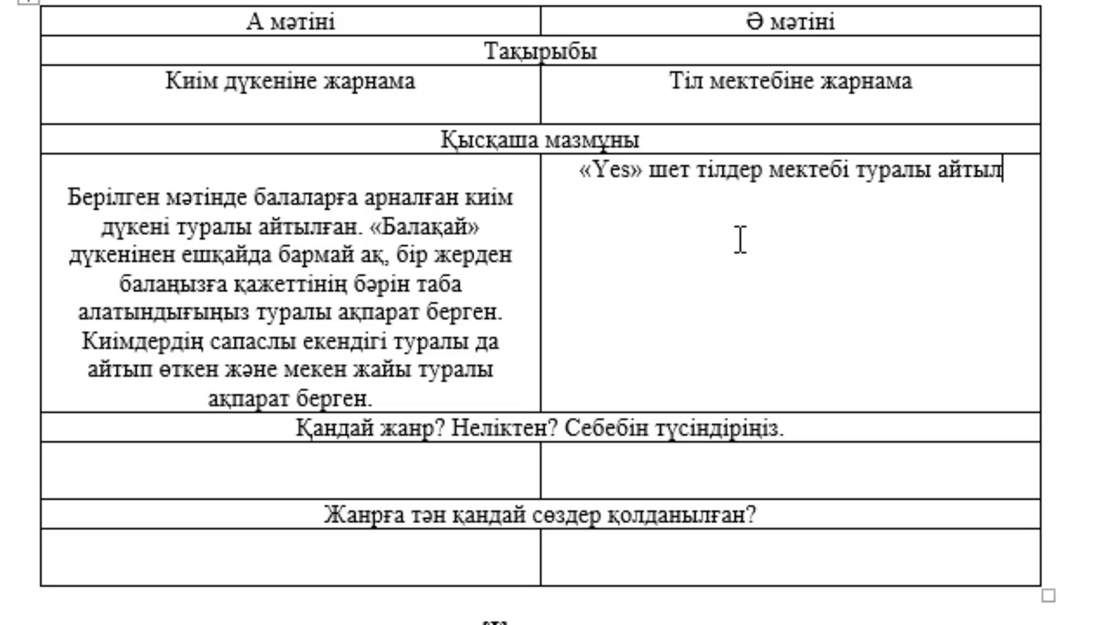
pyautogui.write('ған.Мек')
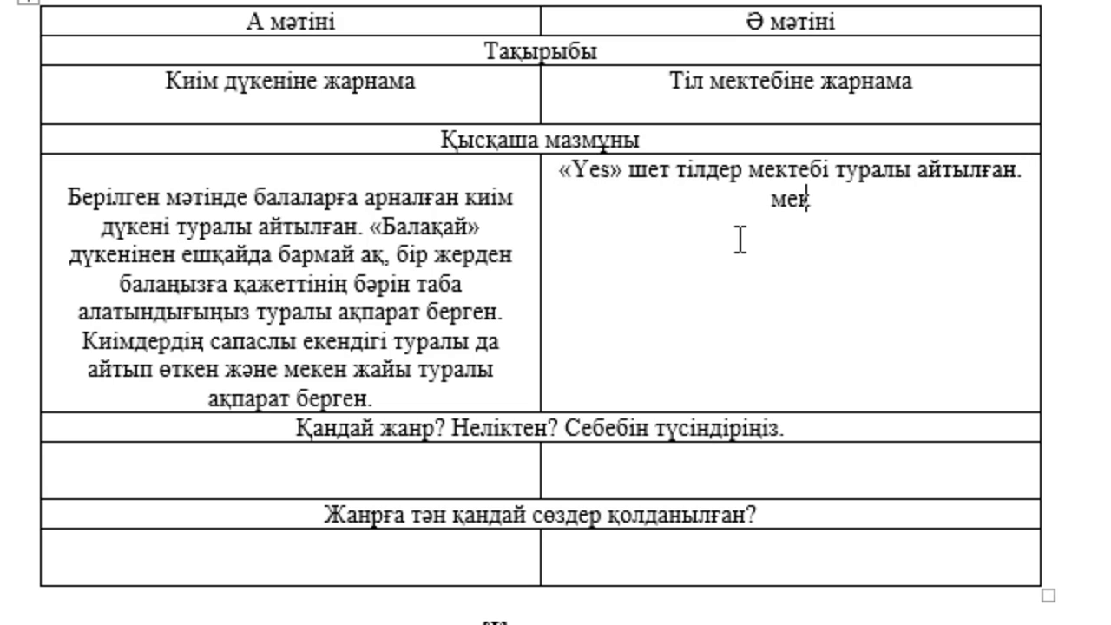
pyautogui.write('тептің алт')
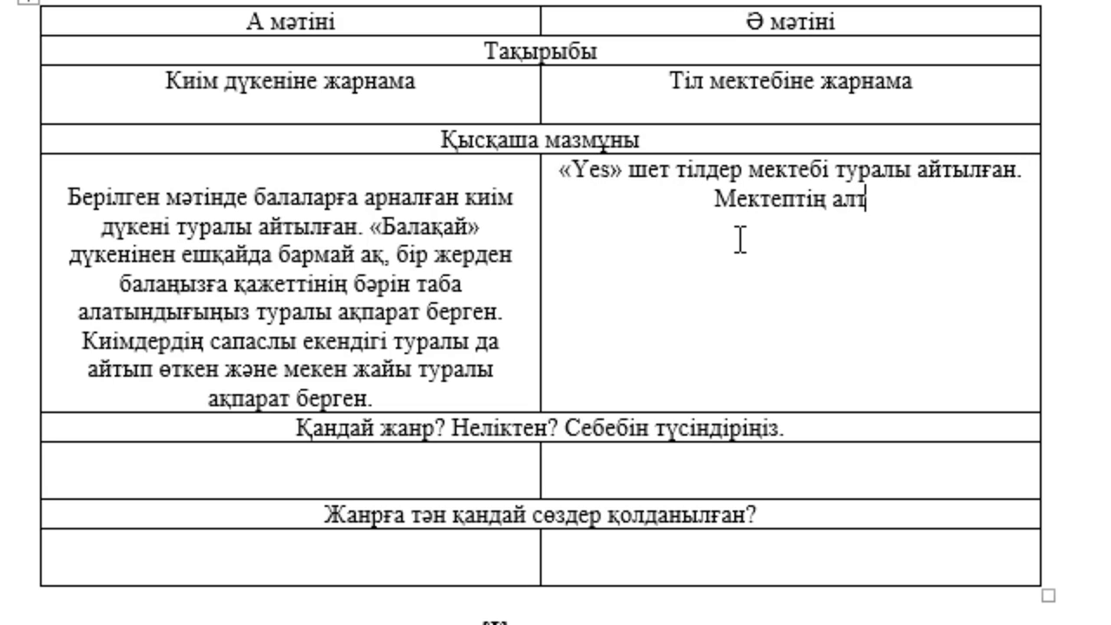
pyautogui.write('ы жыл')
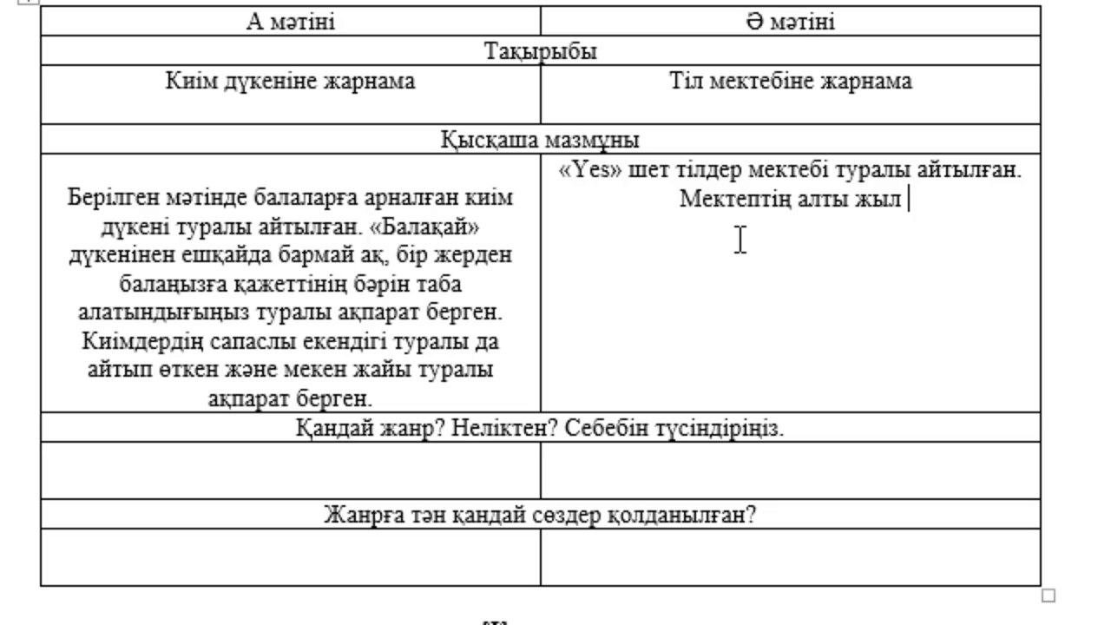
pyautogui.write('бойықа')
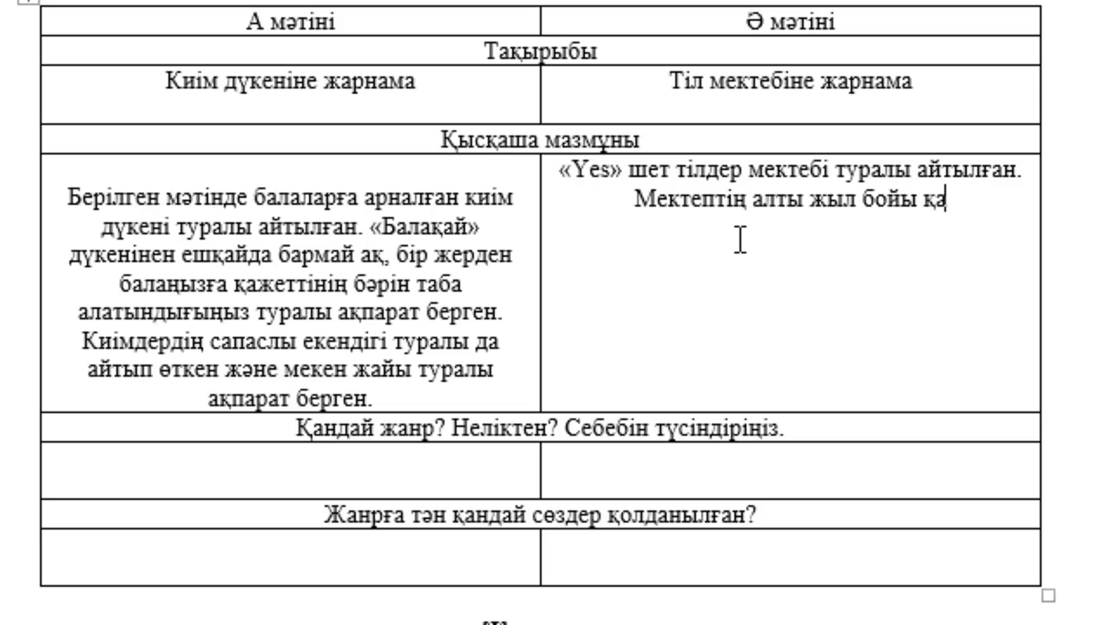
pyautogui.write('ндай жеті')
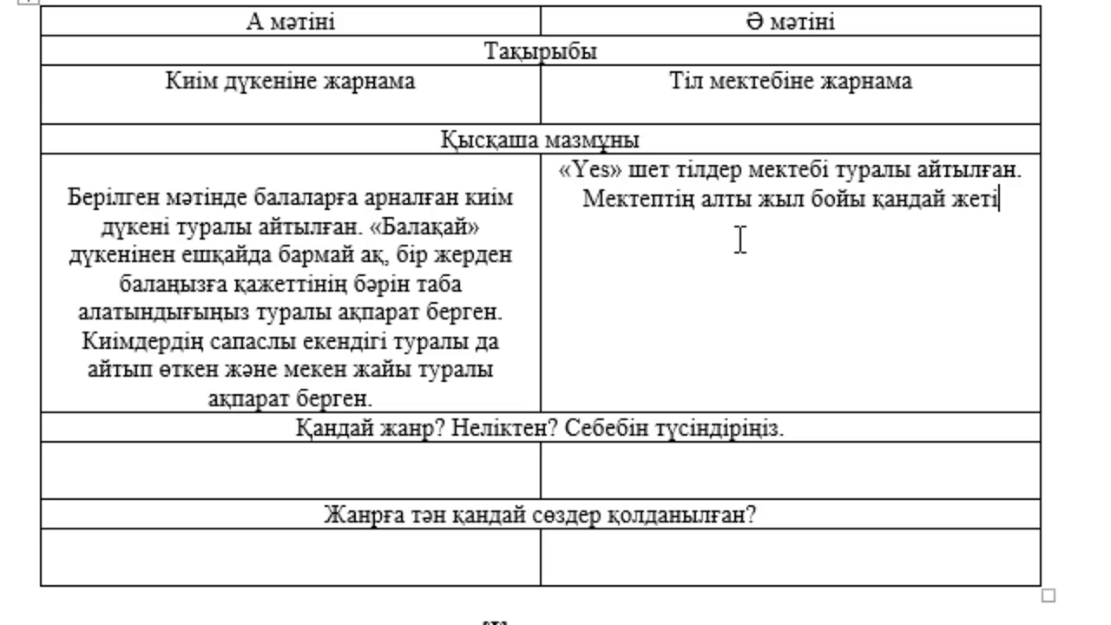
pyautogui.write('стіктерге')
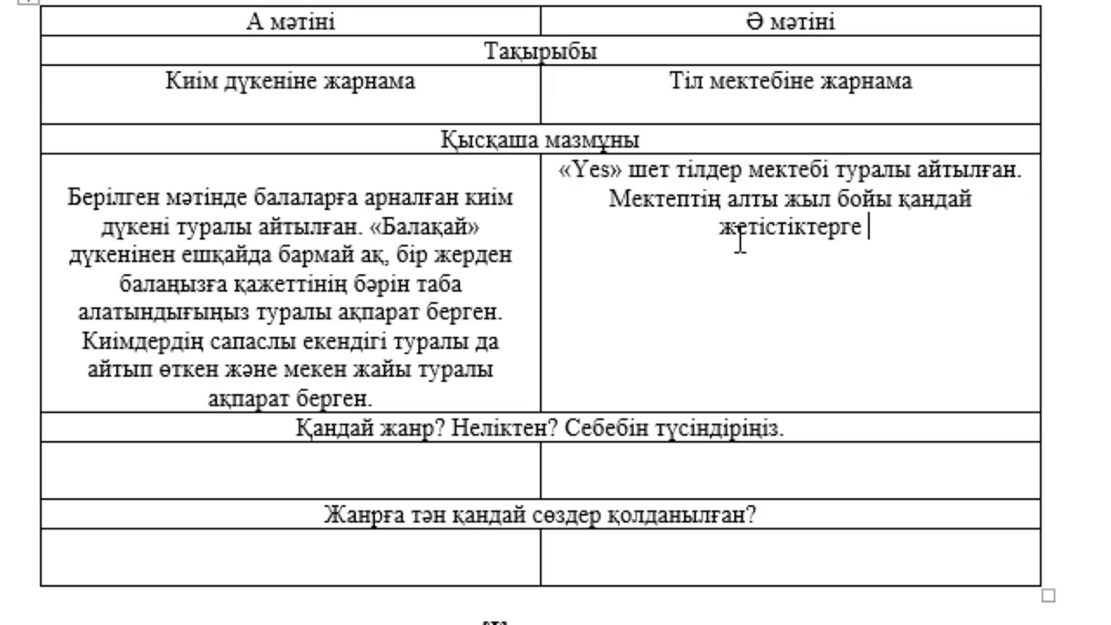
pyautogui.write('жеткені ту')
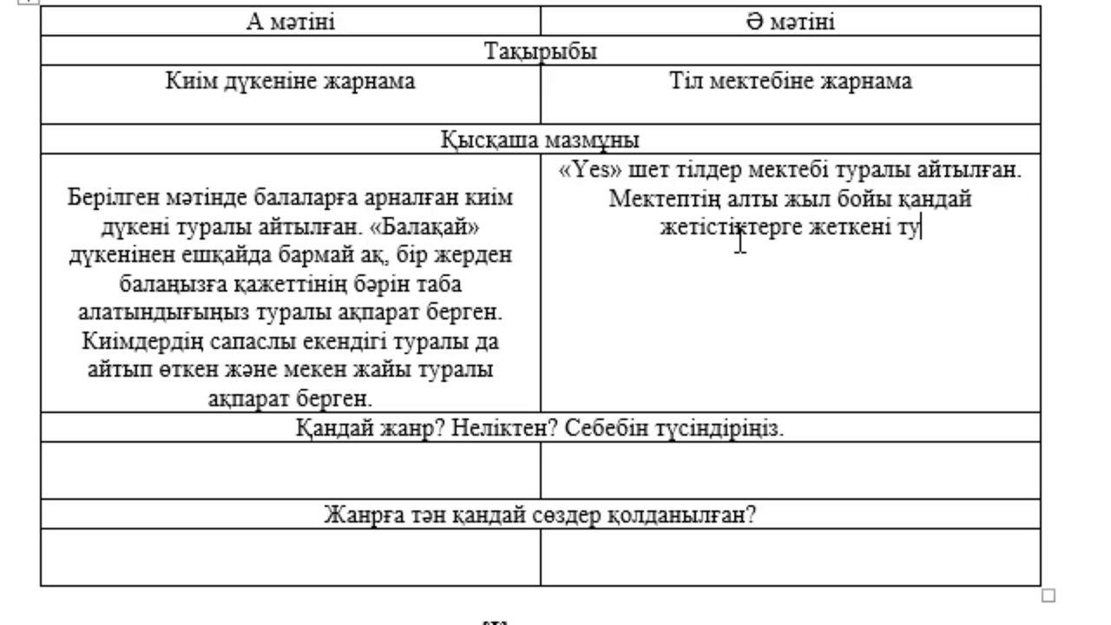
pyautogui.write('ралы а')
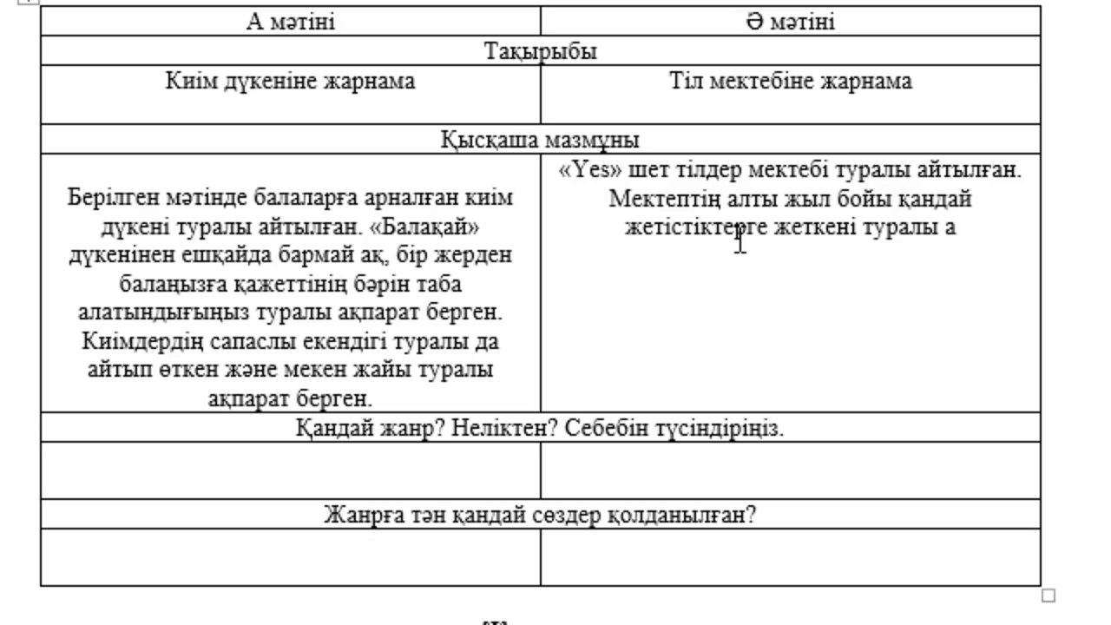
pyautogui.write('тқан.')
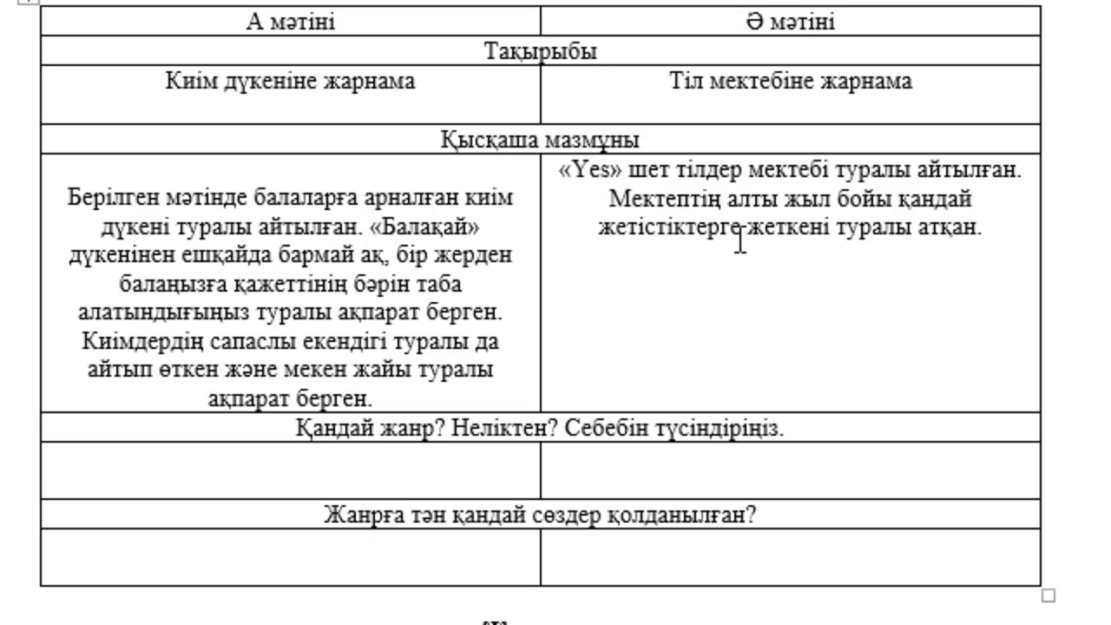
pyautogui.write(' соным')
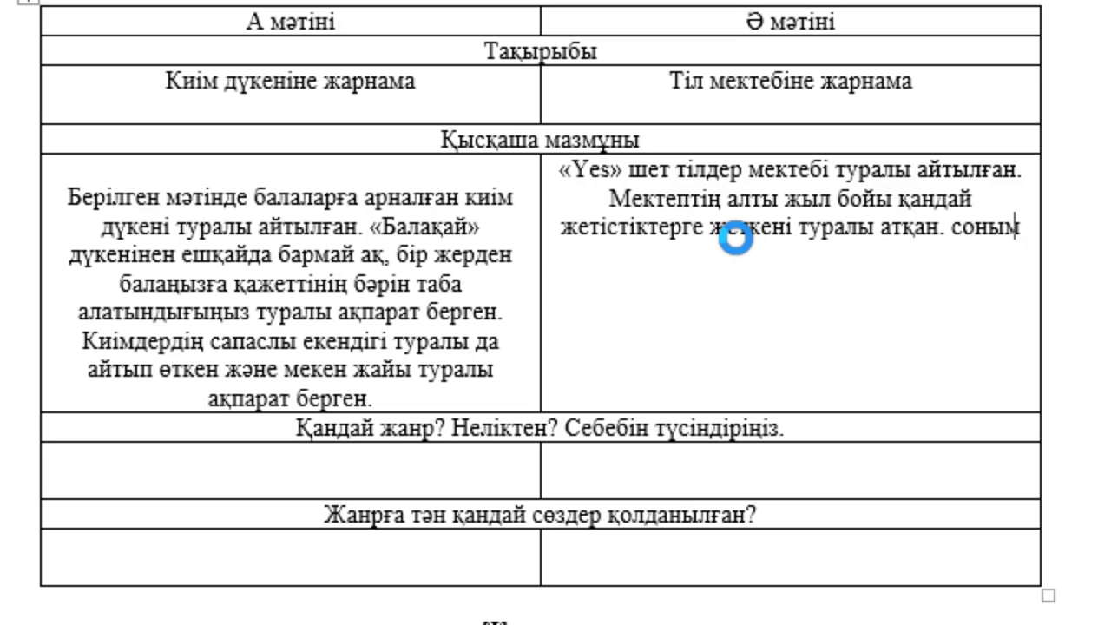
pyautogui.write('ен қатар ше')
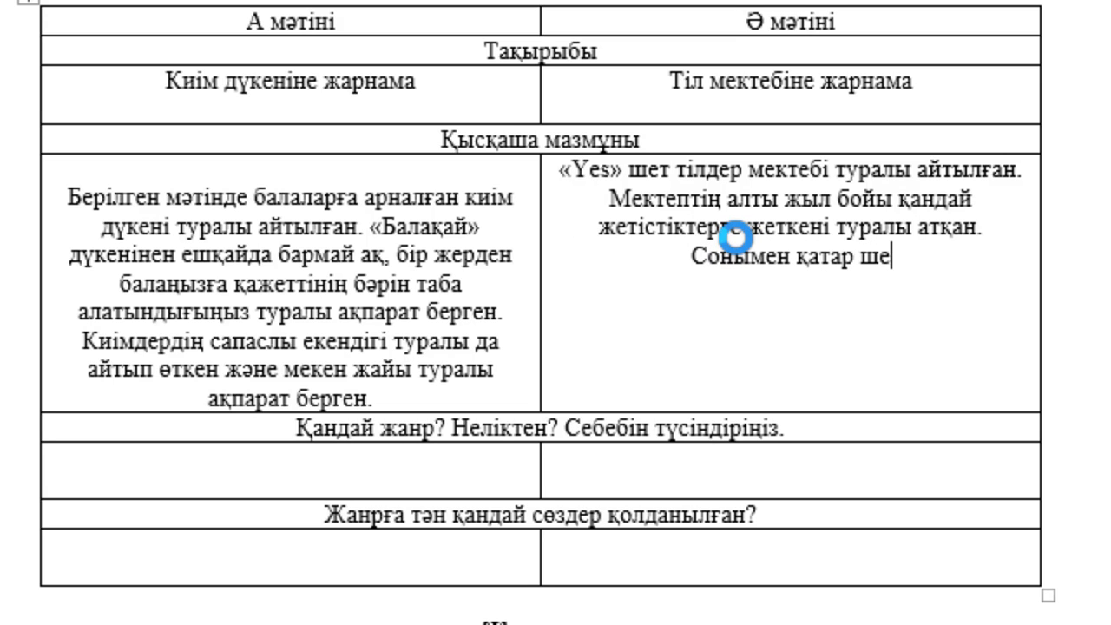
pyautogui.write('тт')
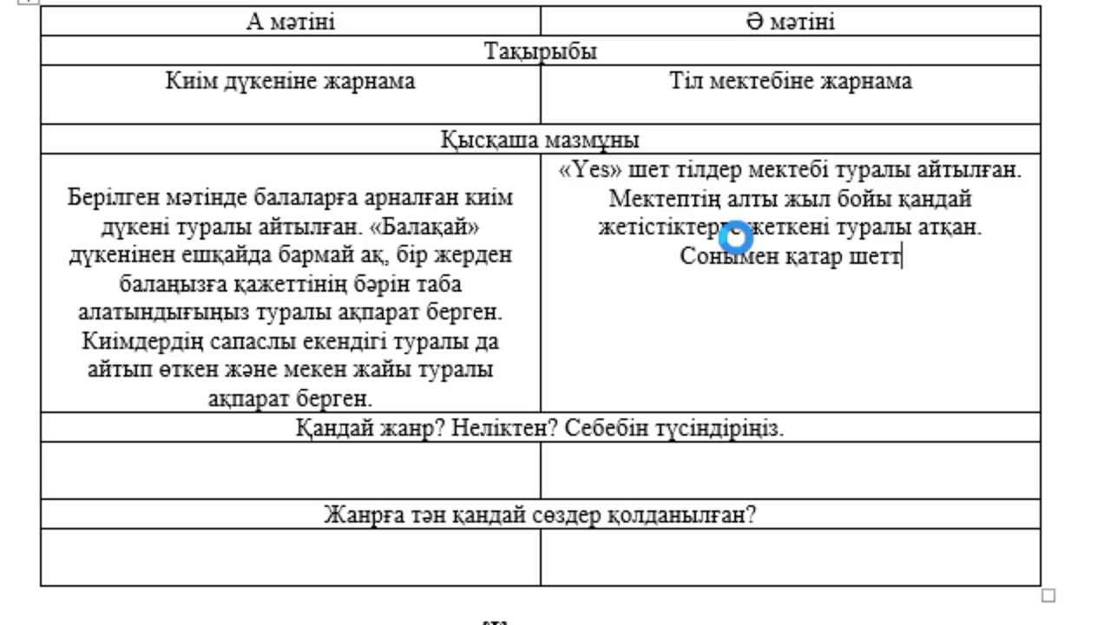
pyautogui.press('BackSpace')
pyautogui.write('тіл')
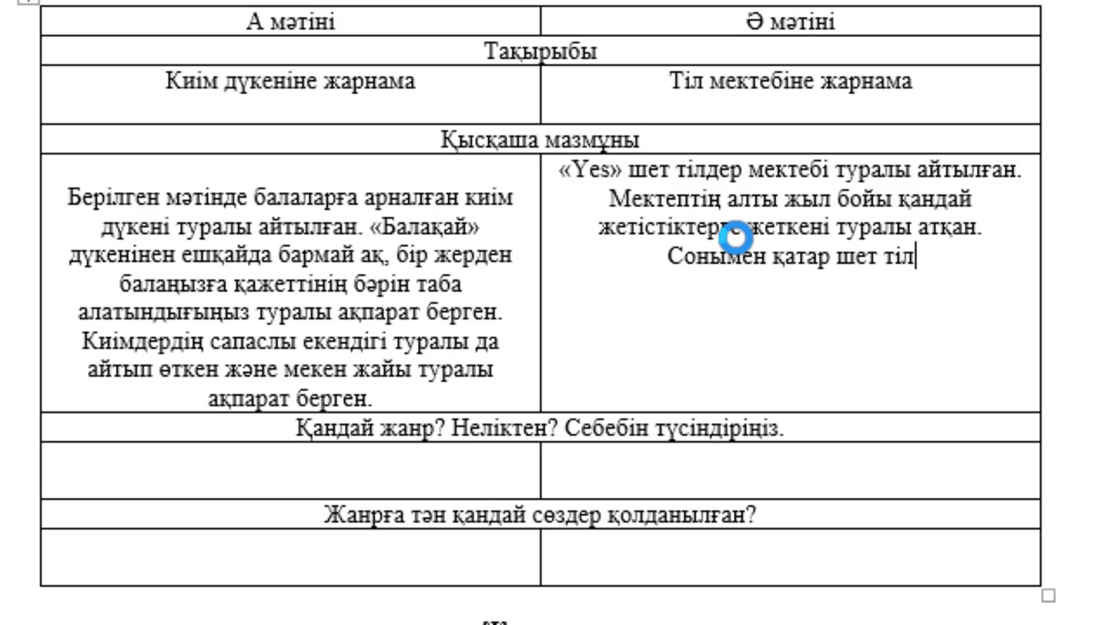
pyautogui.write('інің маңызы ')
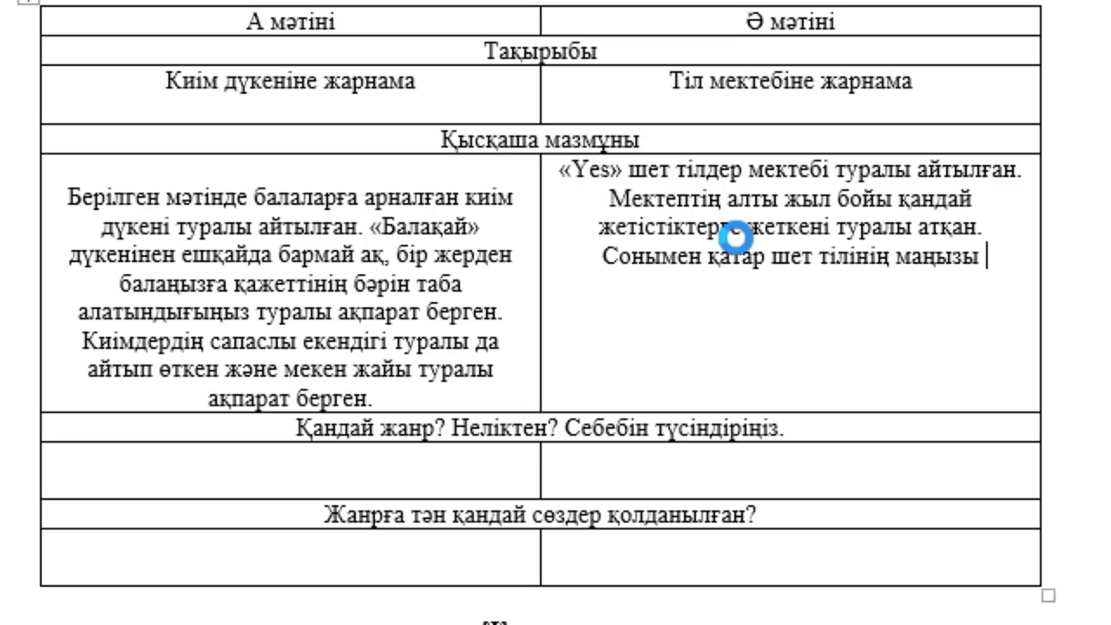
pyautogui.write('мен оны ү')
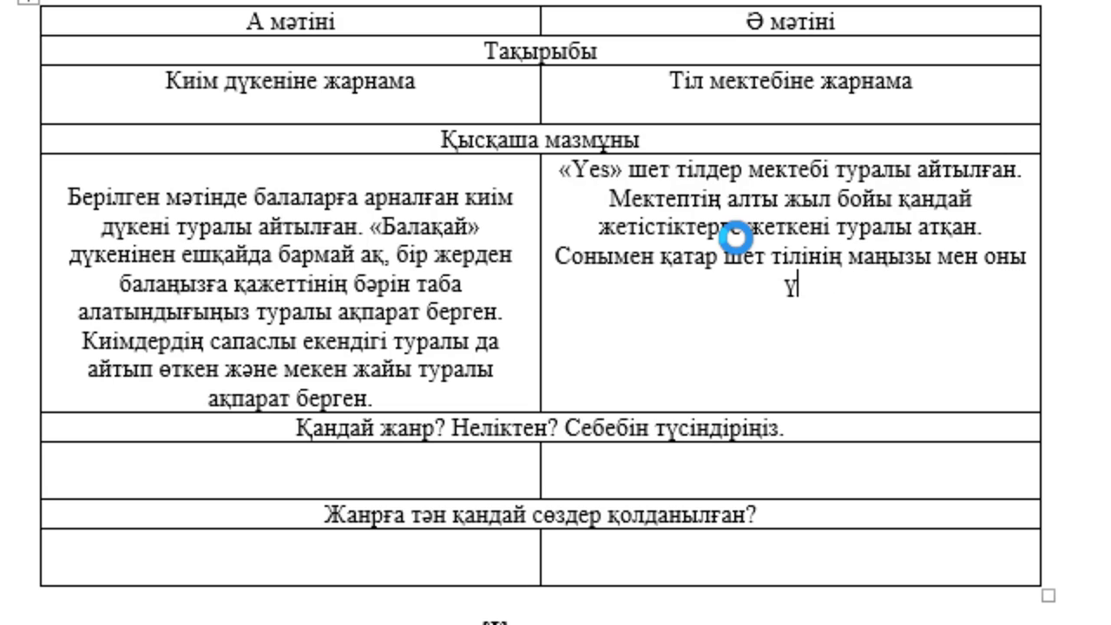
pyautogui.write('йрену ж')
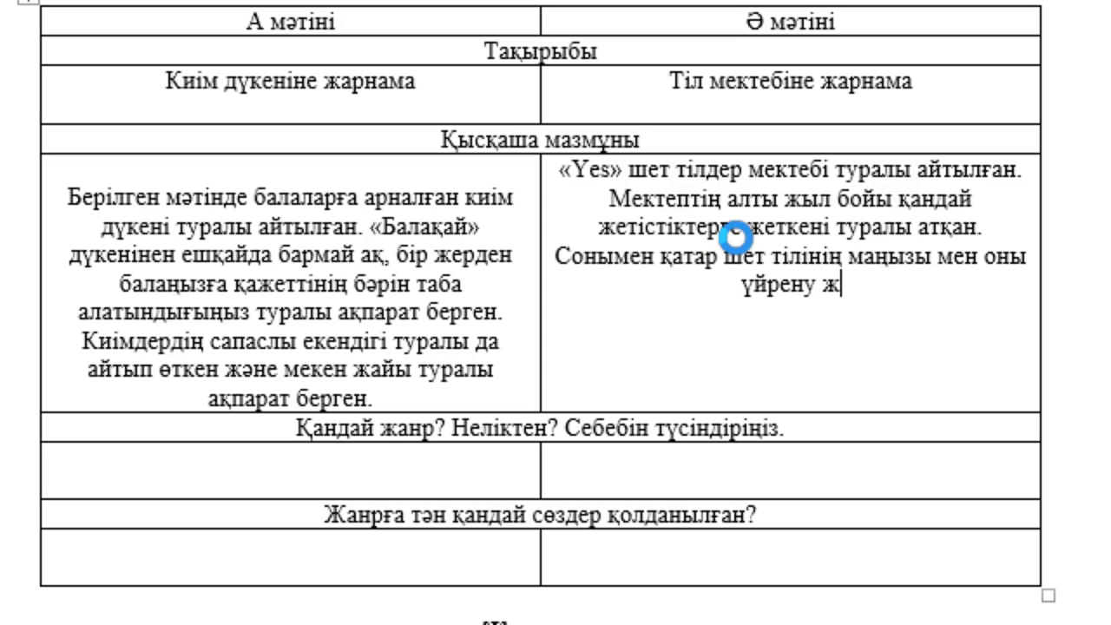
pyautogui.write('олдары тур')
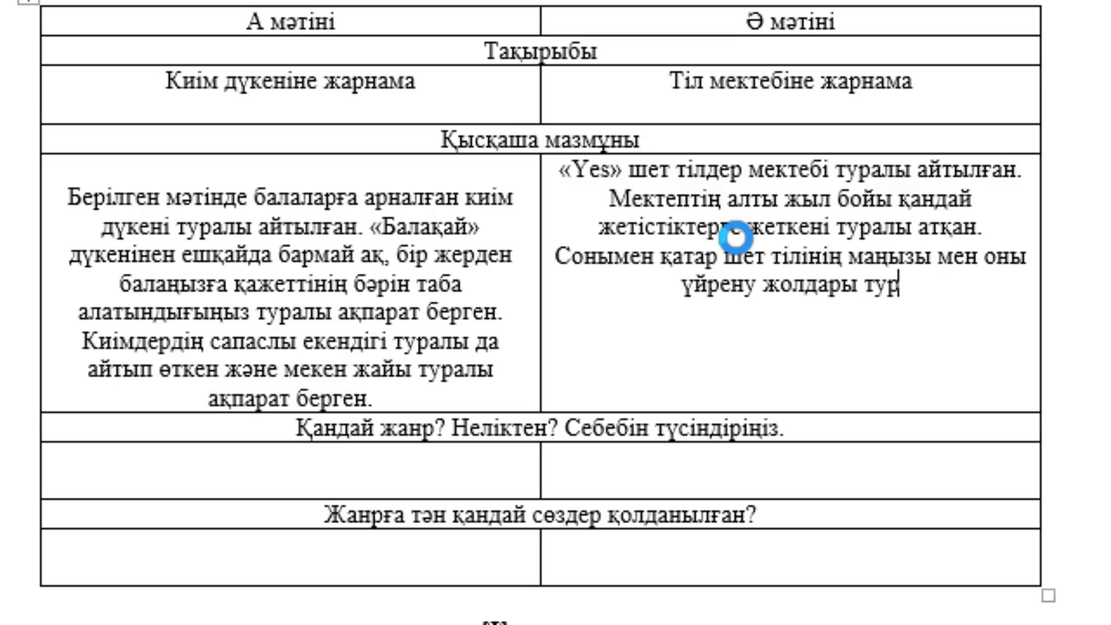
pyautogui.write('алы айта ')
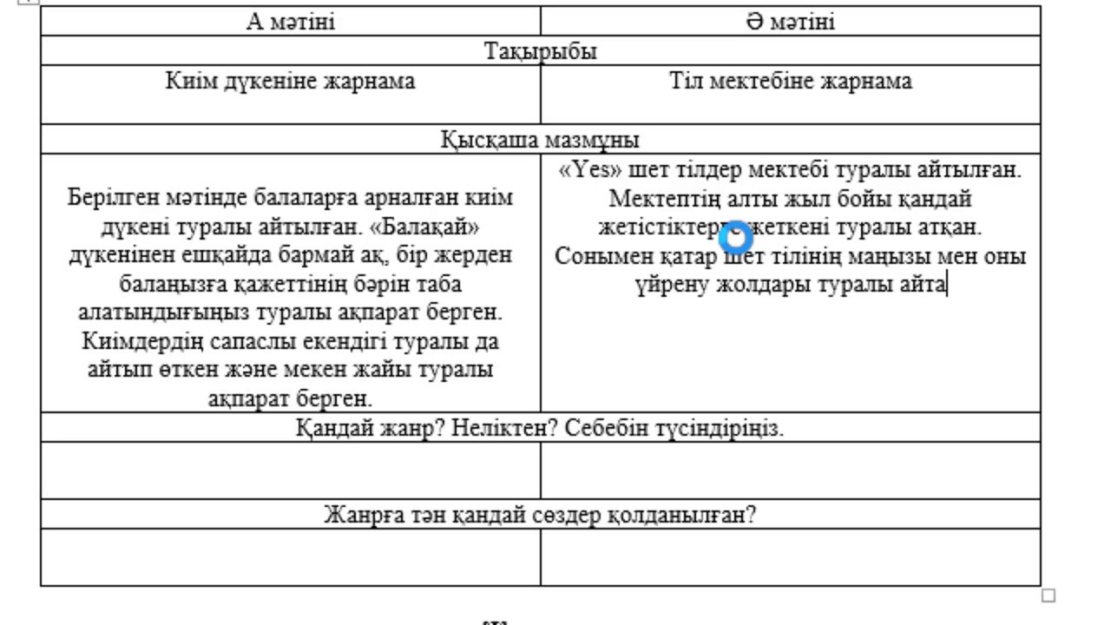
pyautogui.write('келіп, ')
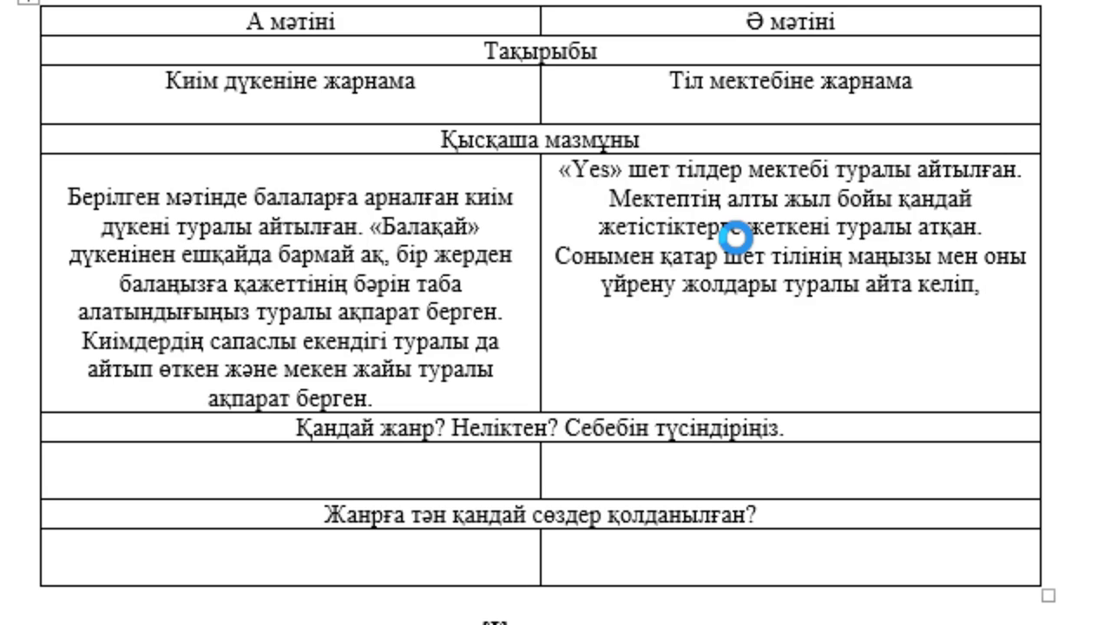
pyautogui.write('осы мектеп')
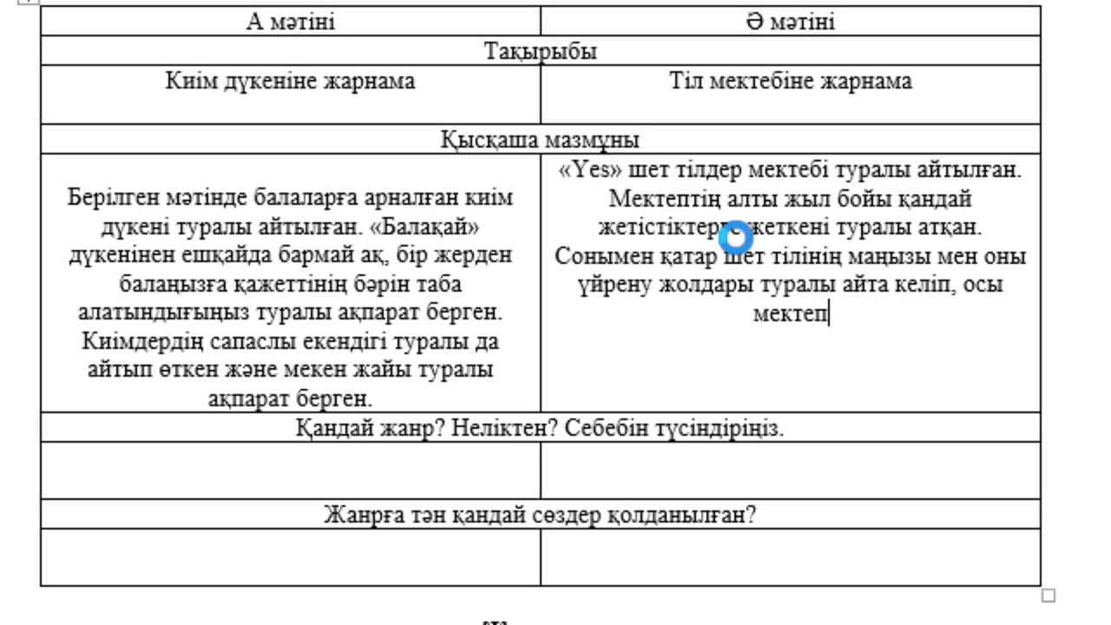
pyautogui.write('те қан')
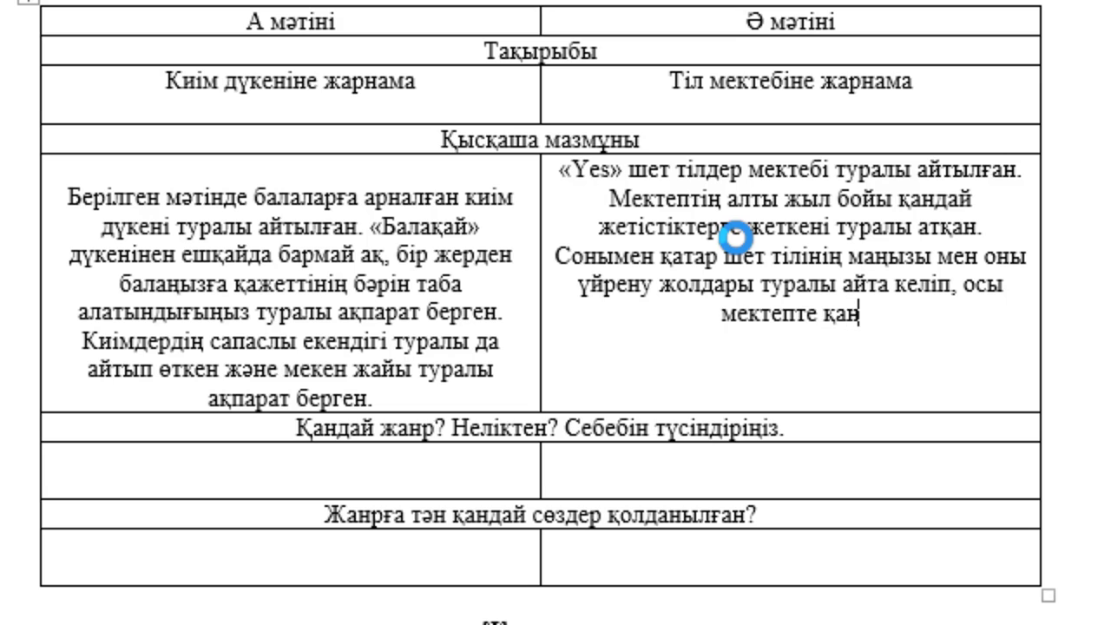
pyautogui.write('дай әдіс')
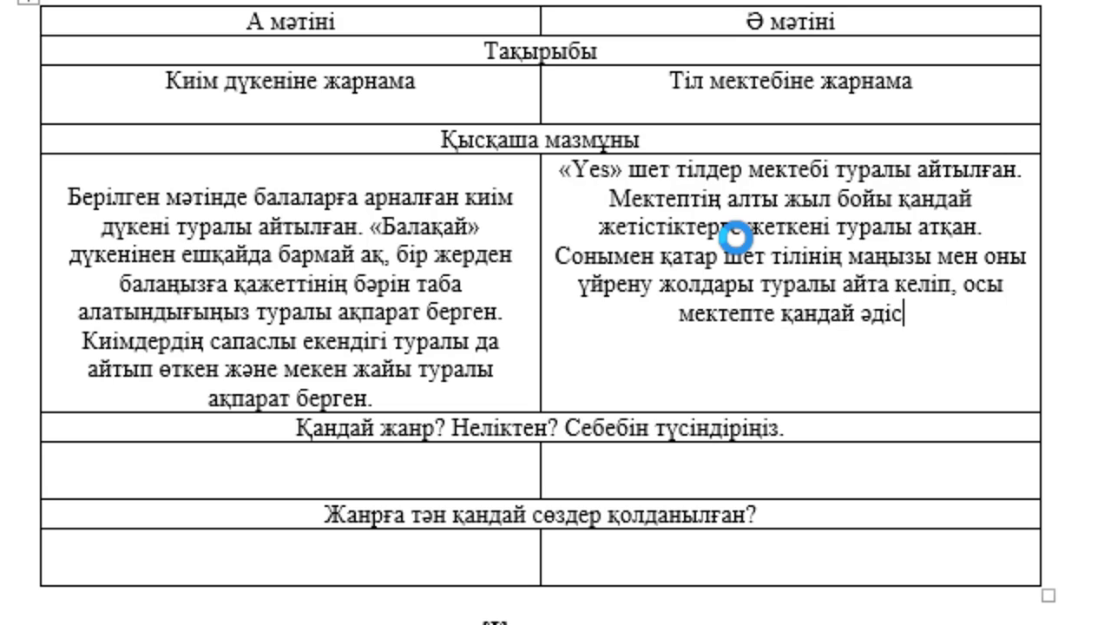
pyautogui.write('пен оқытат')
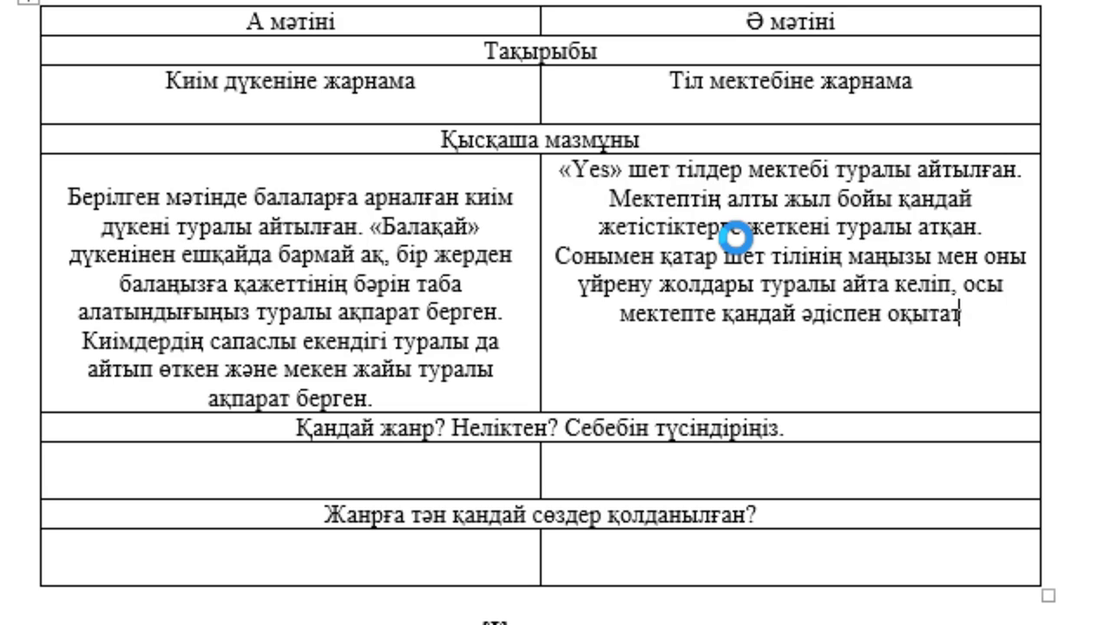
pyautogui.write('ыны туралы ')
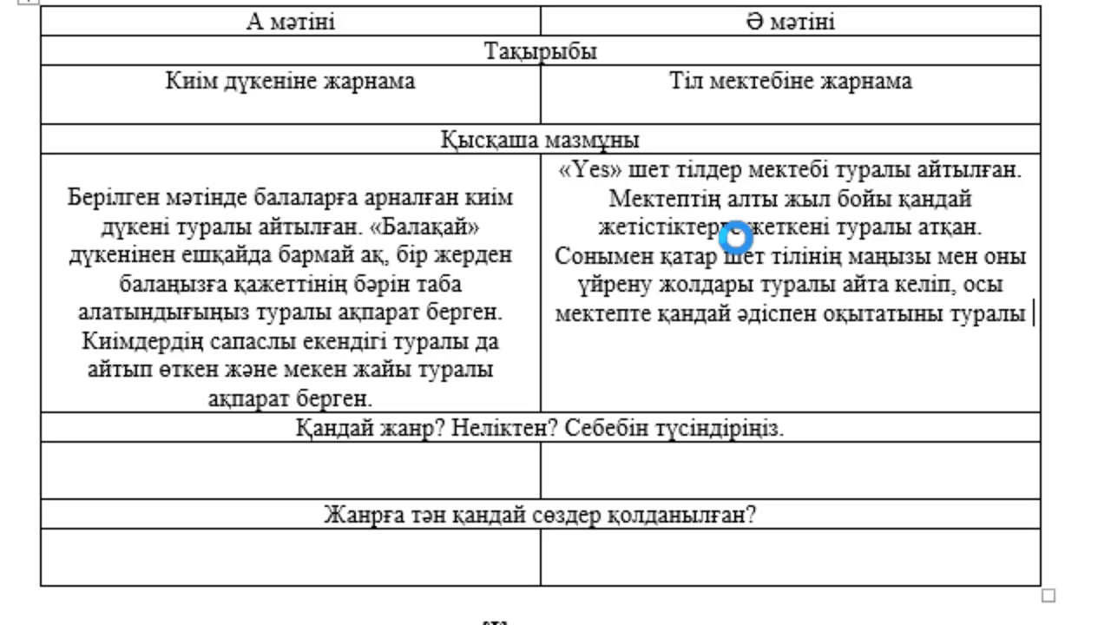
pyautogui.write('ақпарат бе')
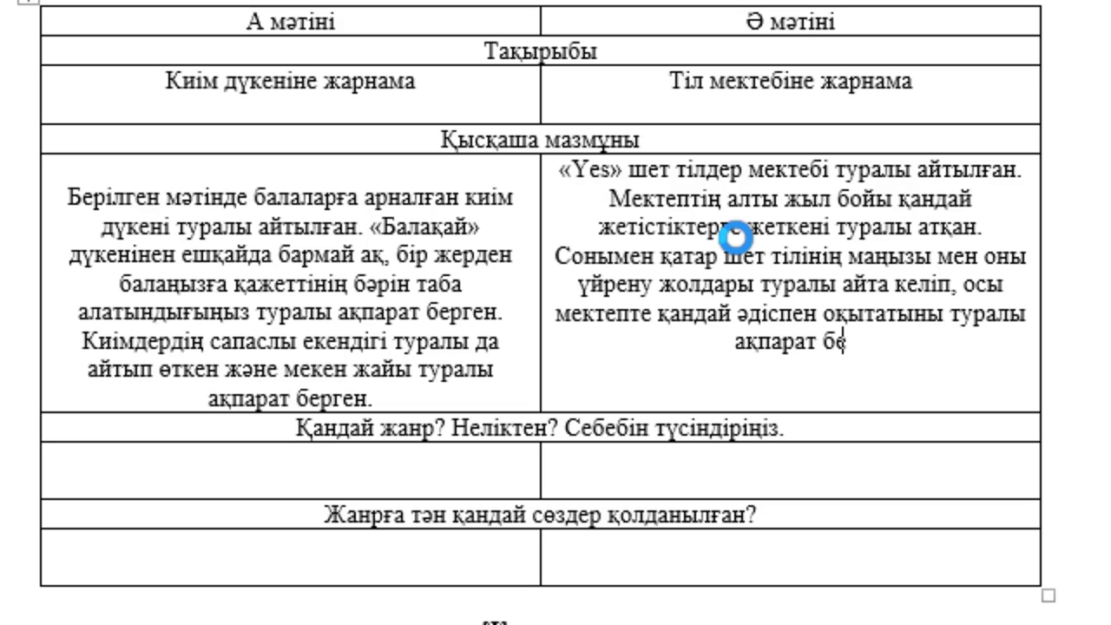
pyautogui.write('рген. ')
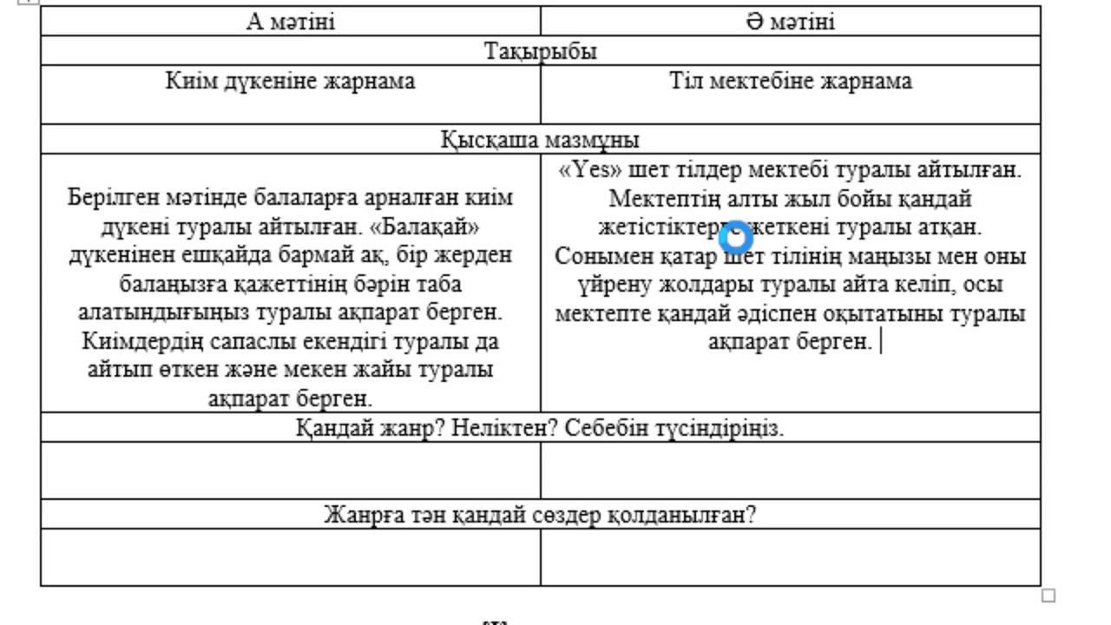
pyautogui.write('соңына')
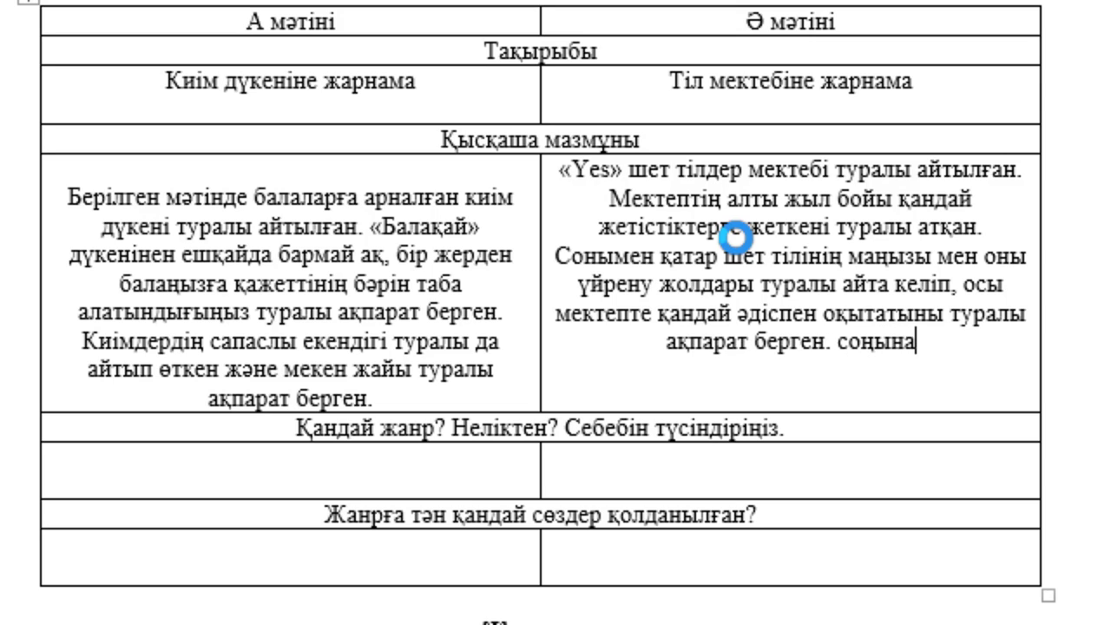
pyautogui.press('BackSpace')
pyautogui.write('да мекен ')
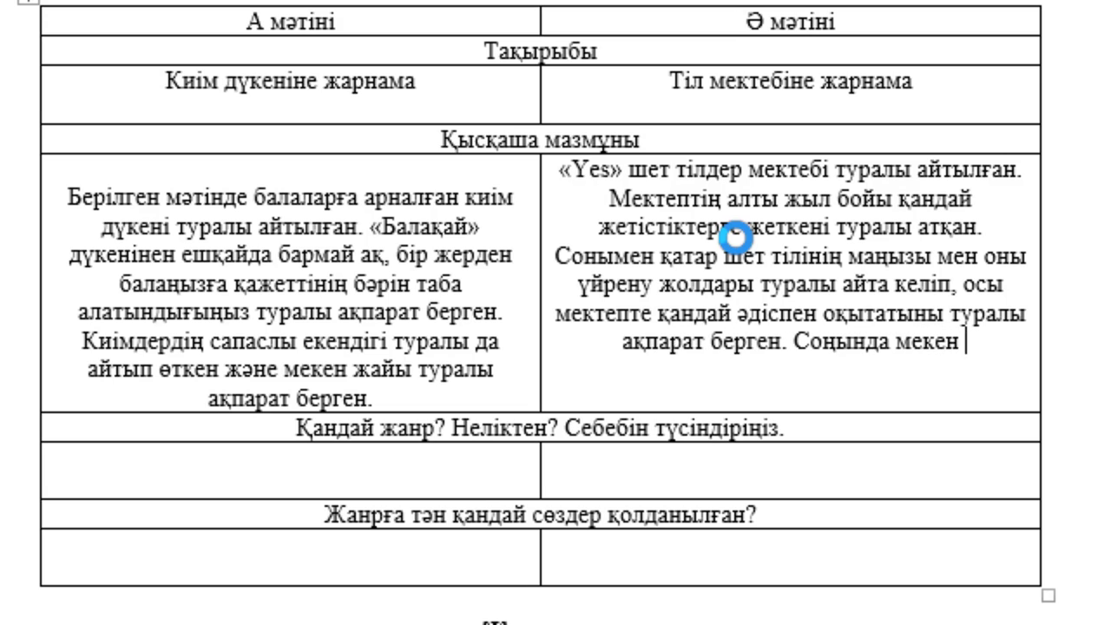
pyautogui.write('жайы туралы ')
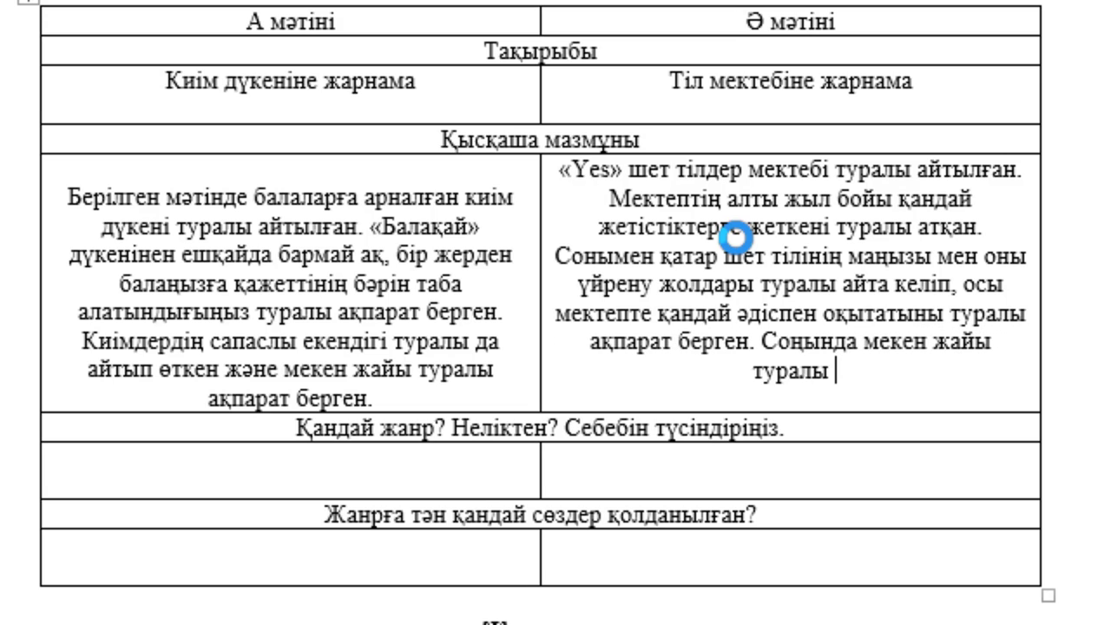
pyautogui.write('ақпарат')
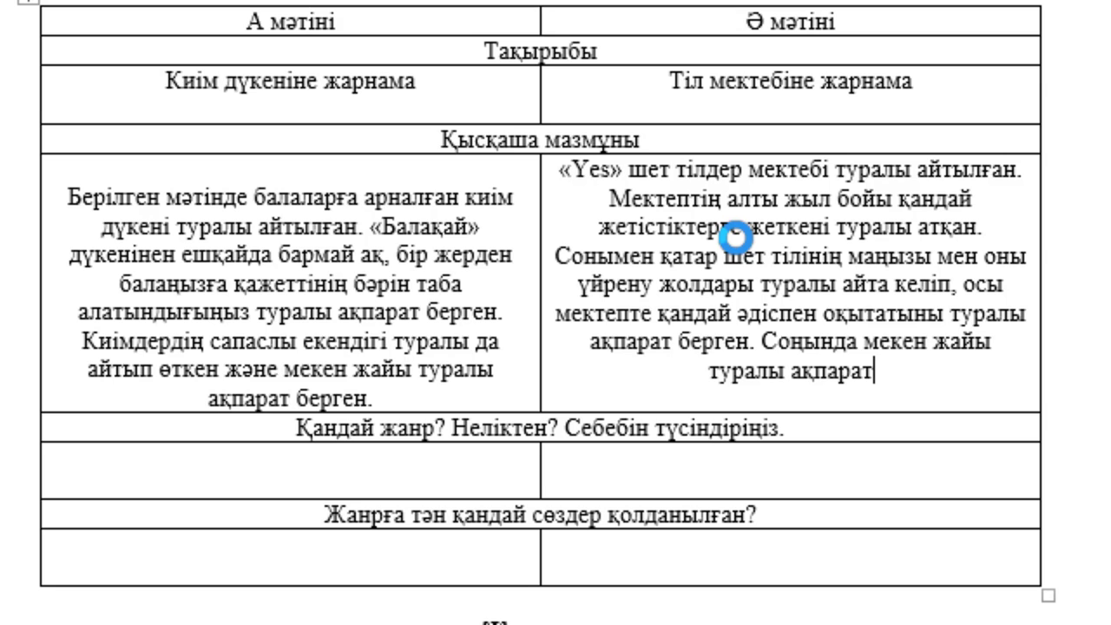
pyautogui.write(' қалдыр')
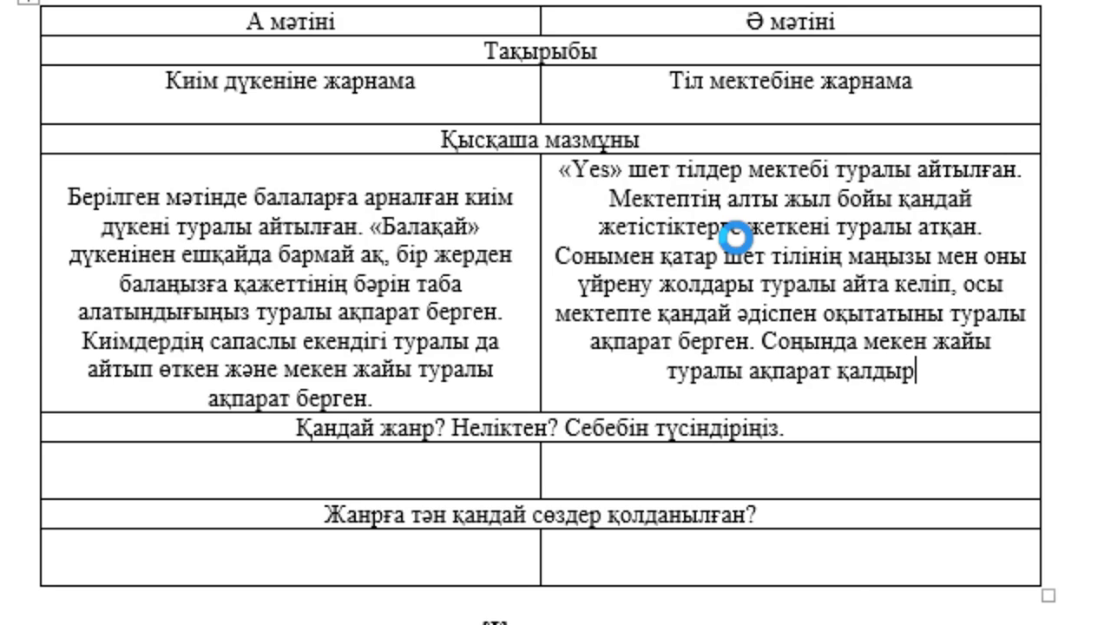
pyautogui.write('ған.')
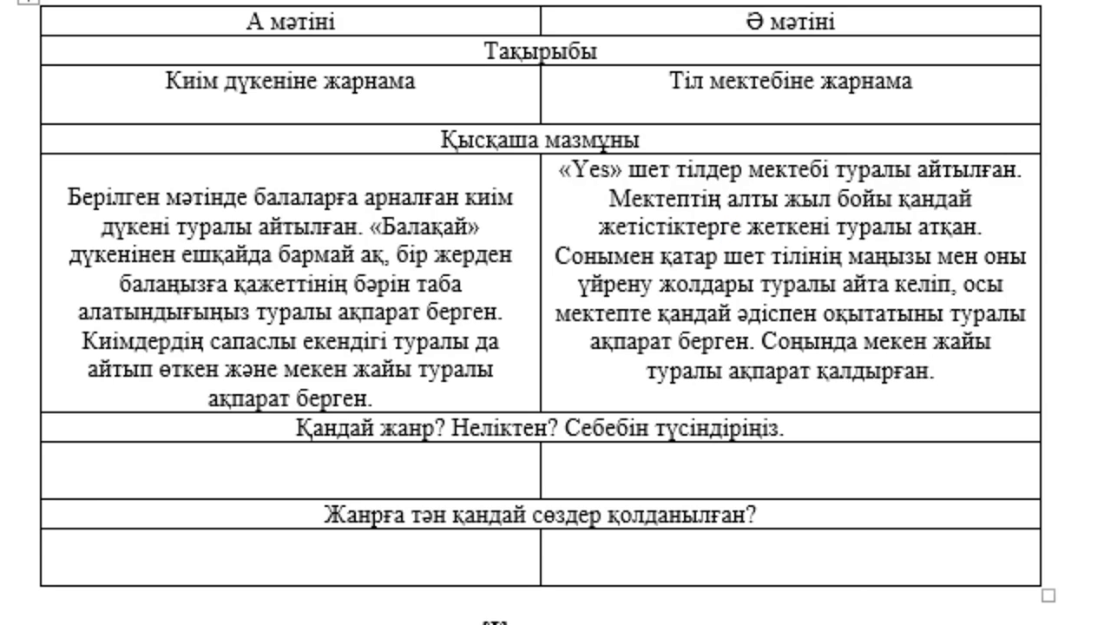
# Step: Type 'Жарнамалық мәтін. Өйткені мәтін арқылы қолданушыны шақырып тұр.' as text А's genre answer
pyautogui.scroll(-1, 77, 524)
pyautogui.scroll(-1, 577, 413)
pyautogui.write('ж')
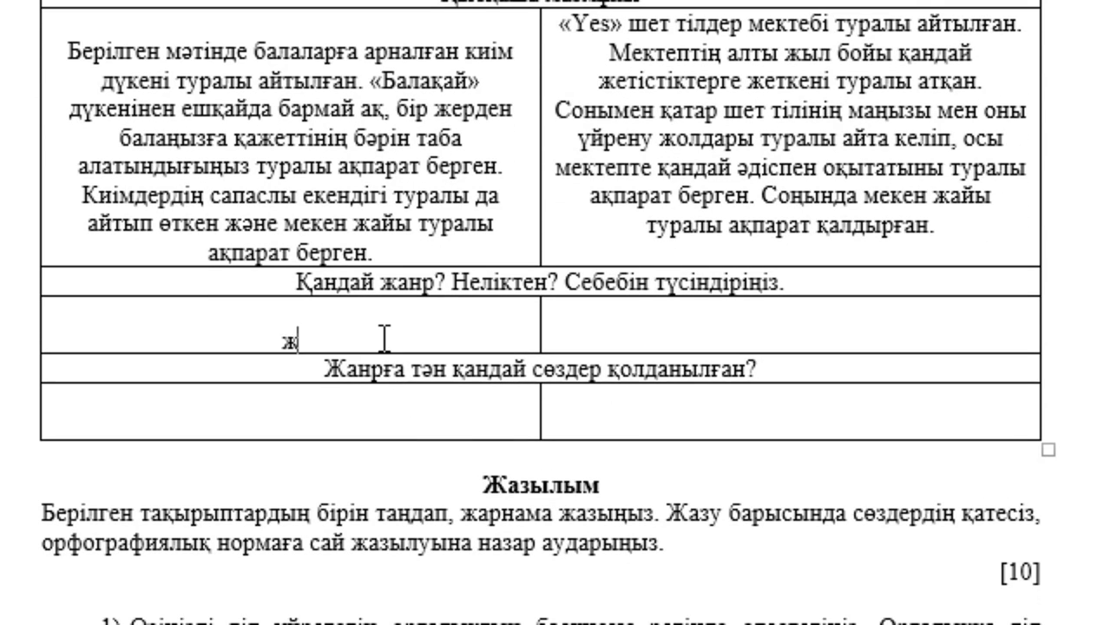
pyautogui.write('арна')
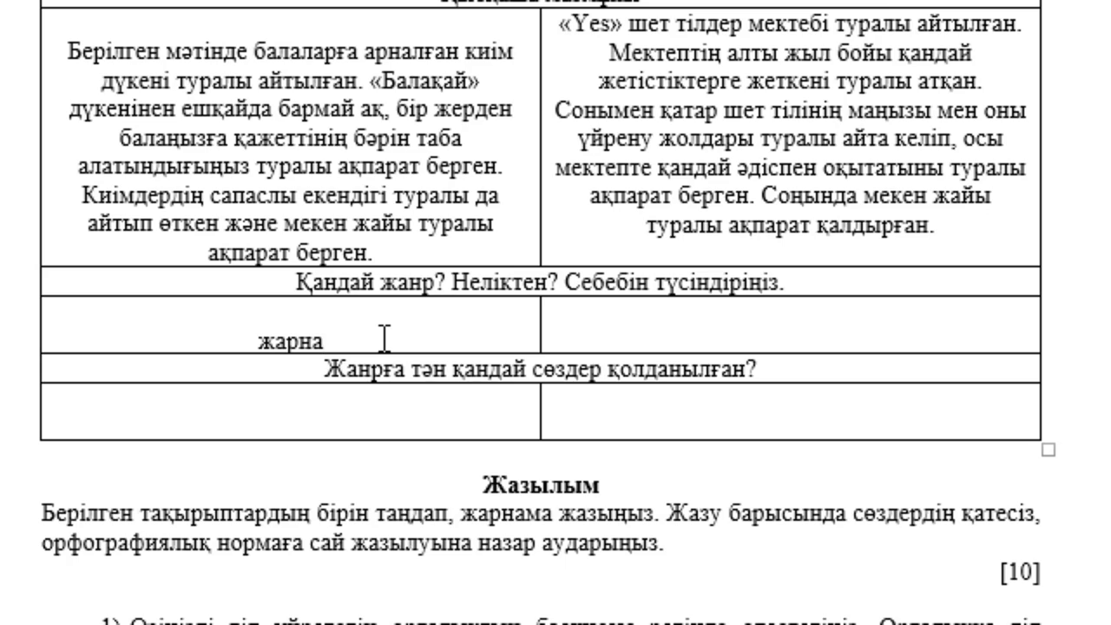
pyautogui.write('малық міт')
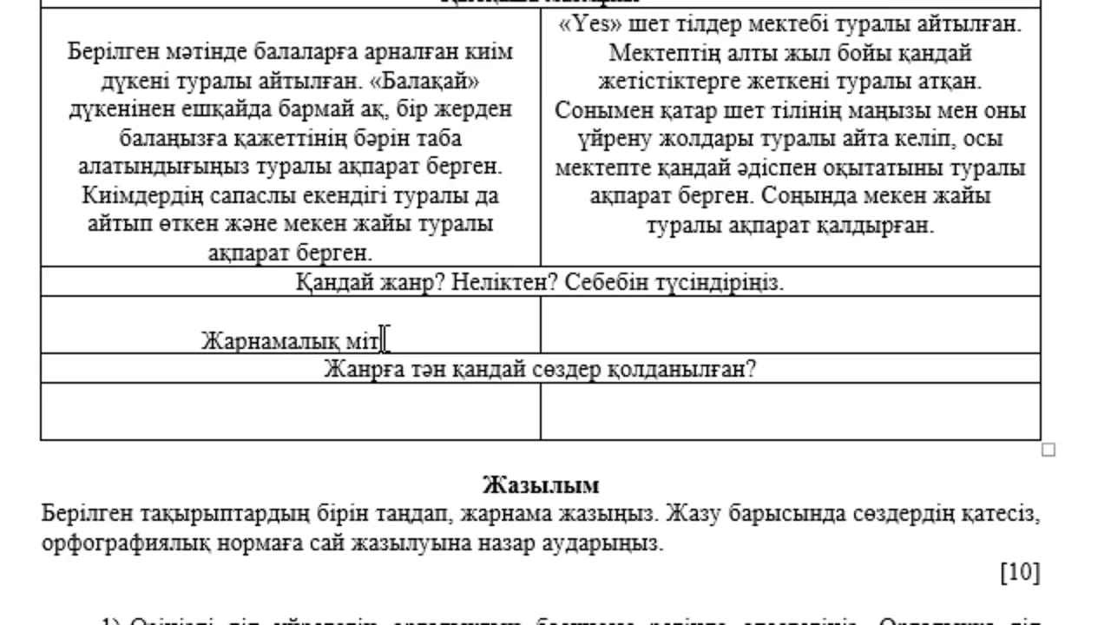
pyautogui.press('BackSpace')
pyautogui.press('BackSpace')
pyautogui.write('әт')
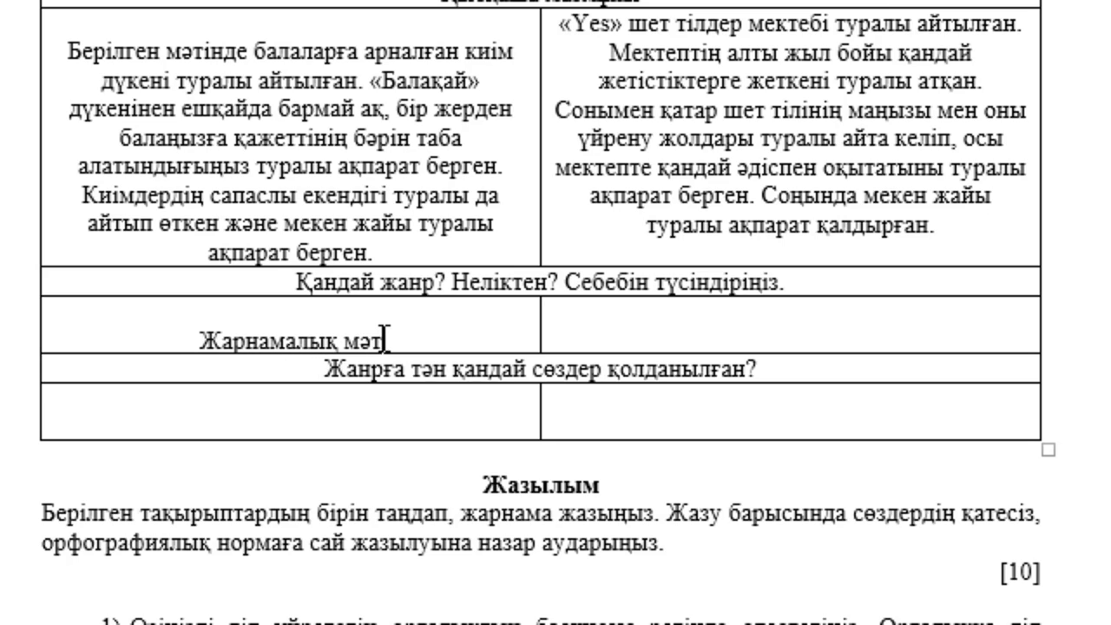
pyautogui.write('ің.')
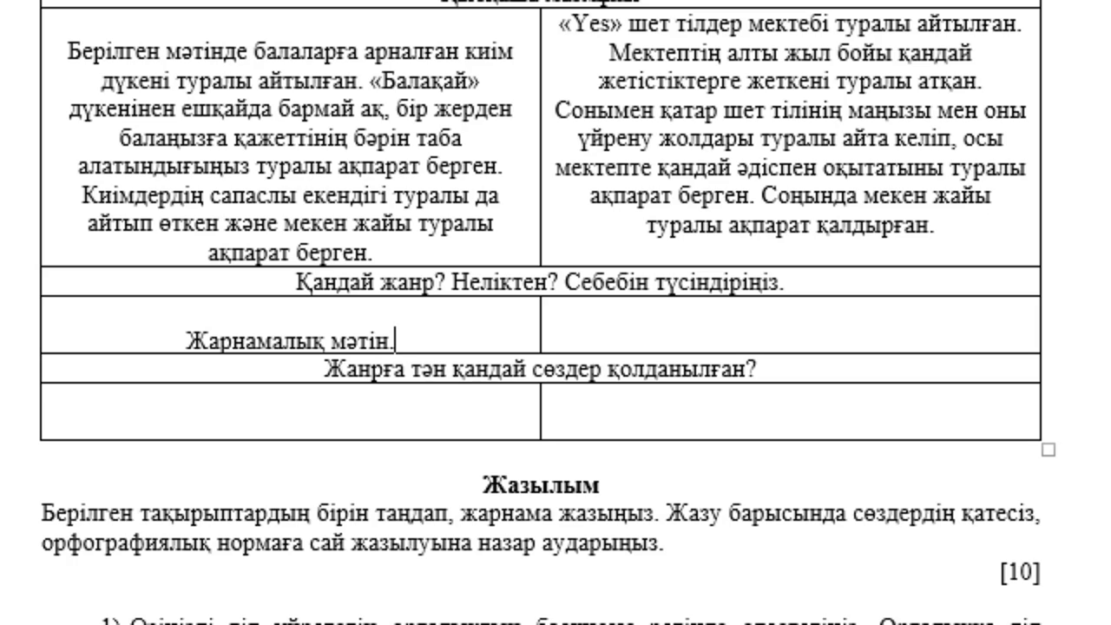
pyautogui.write(' ө')
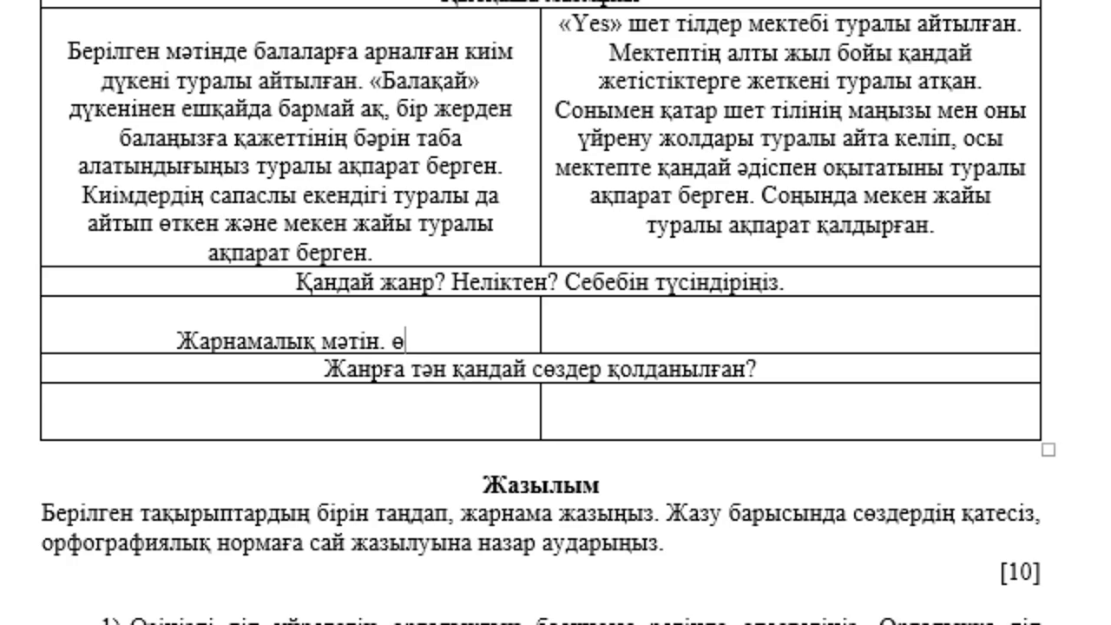
pyautogui.write('йткені мәт')
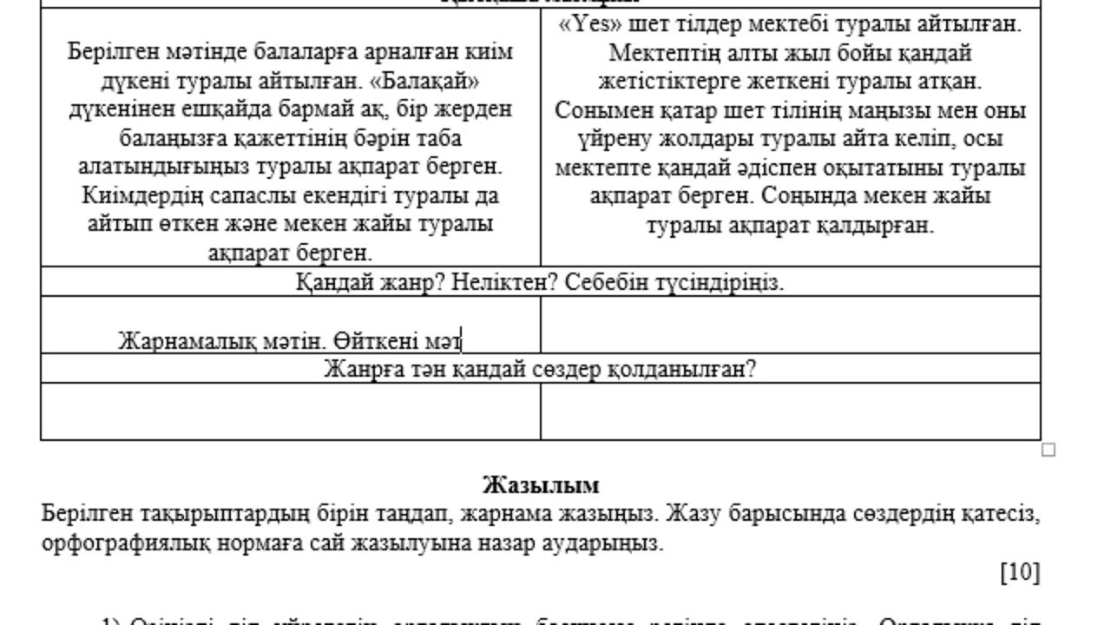
pyautogui.write('ін')
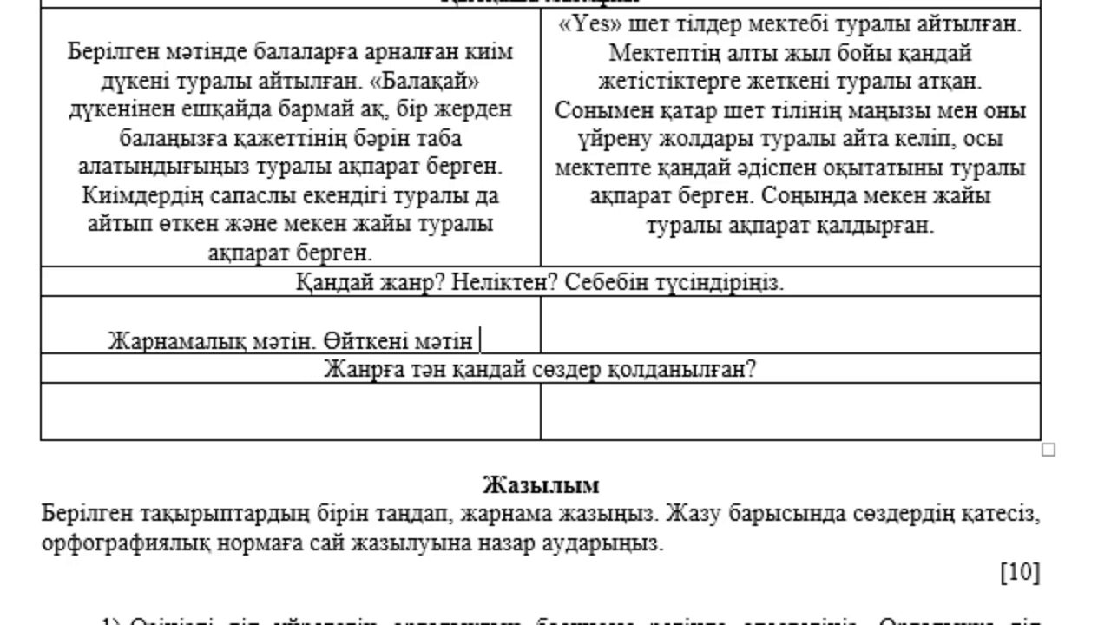
pyautogui.write(' а')
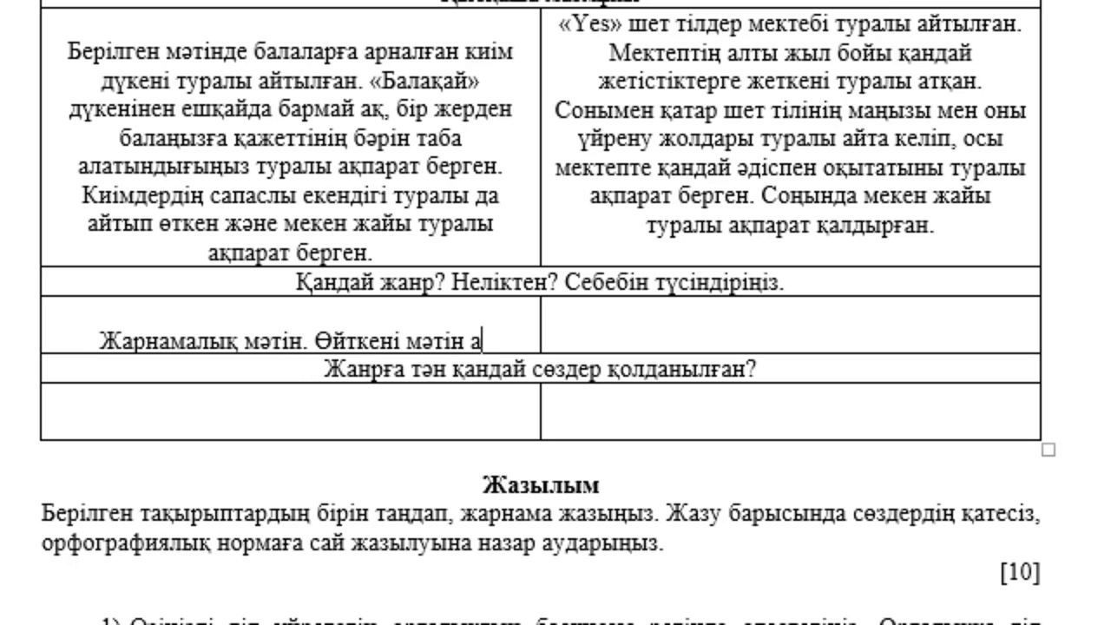
pyautogui.write('рқылық')
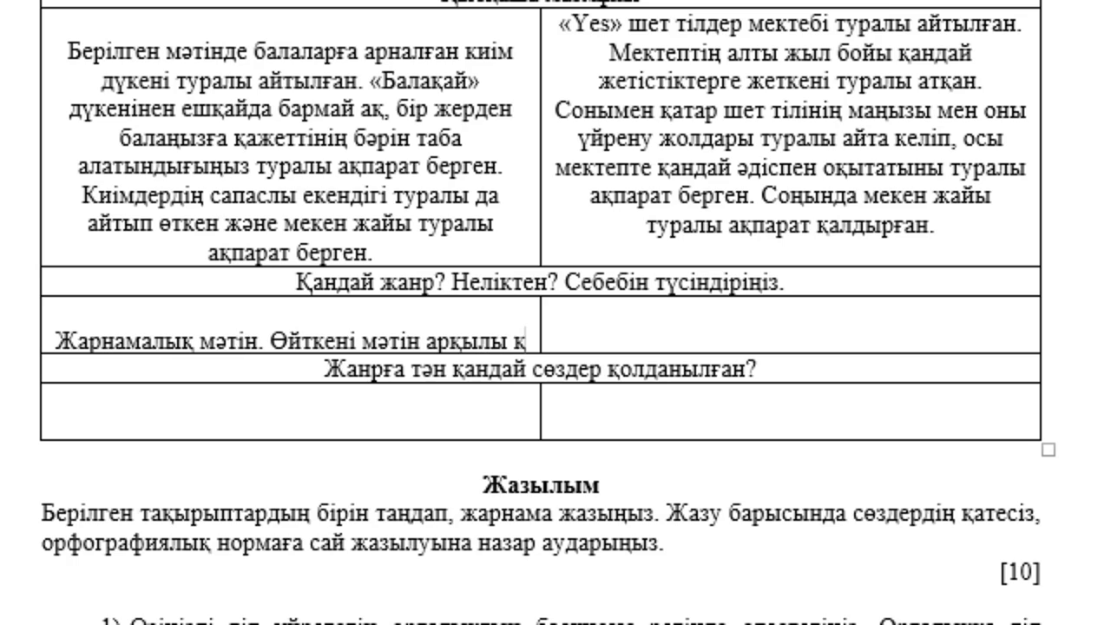
pyautogui.write('олданушын')
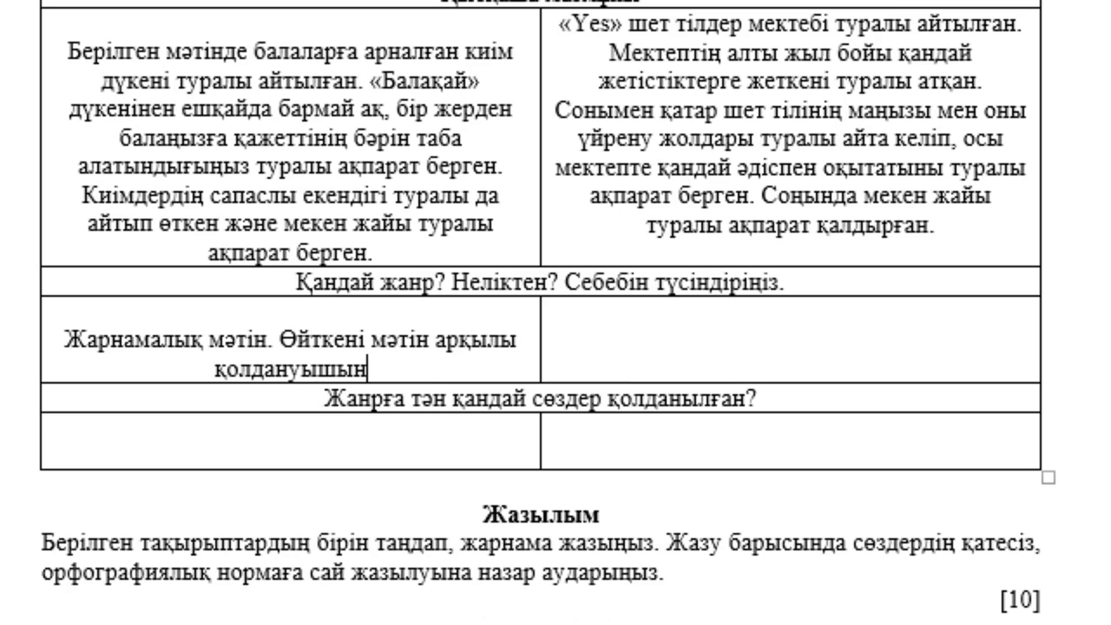
pyautogui.write('ы шақыр')
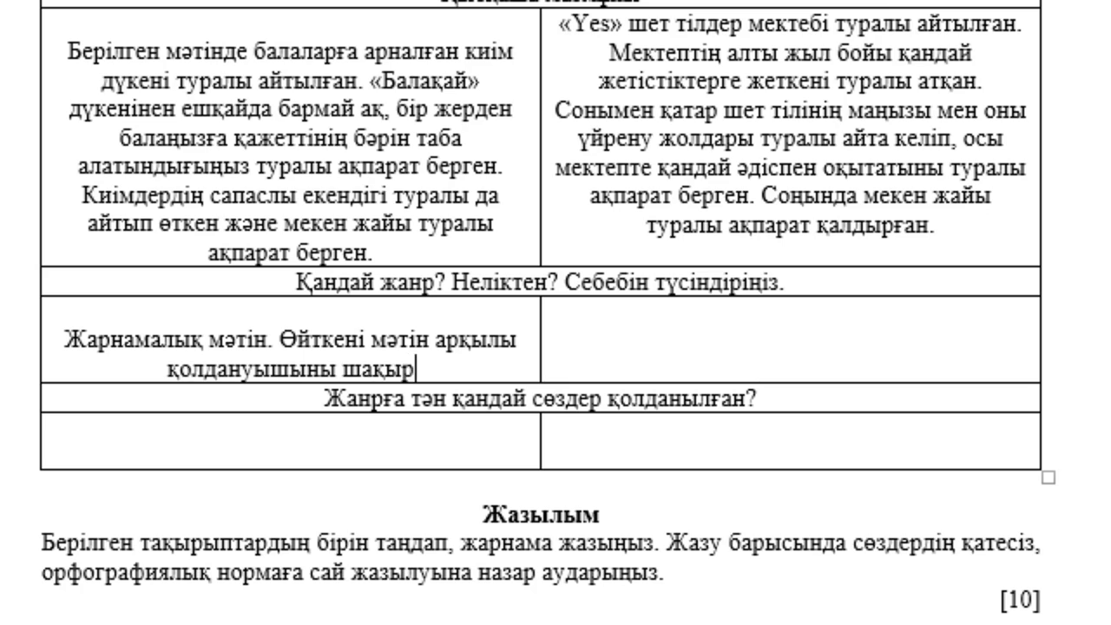
pyautogui.write('ып тұр')
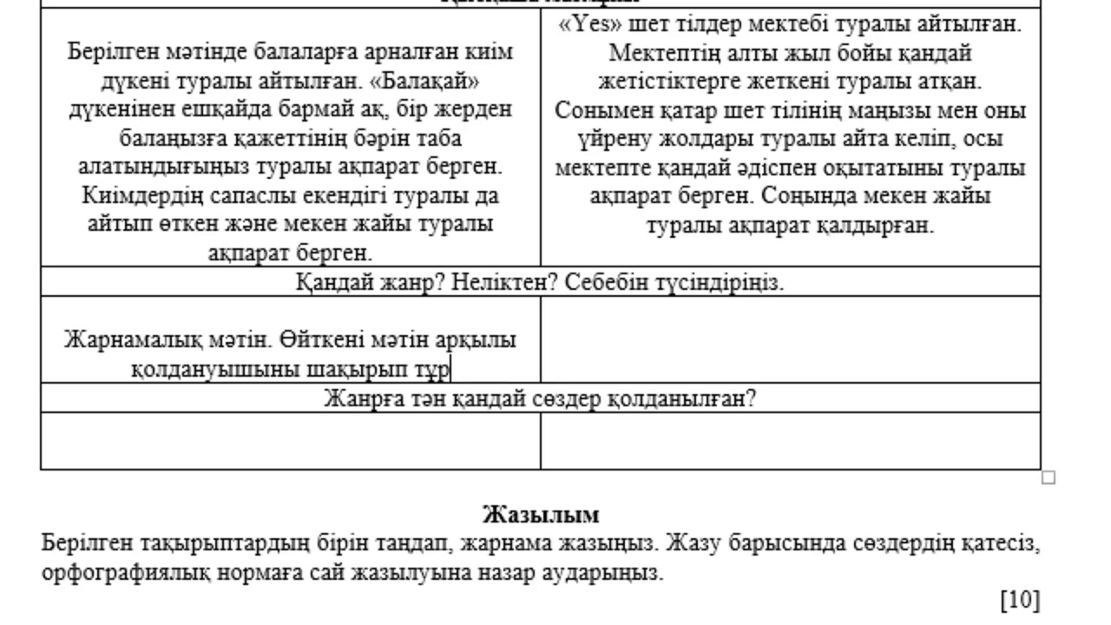
pyautogui.write('.')
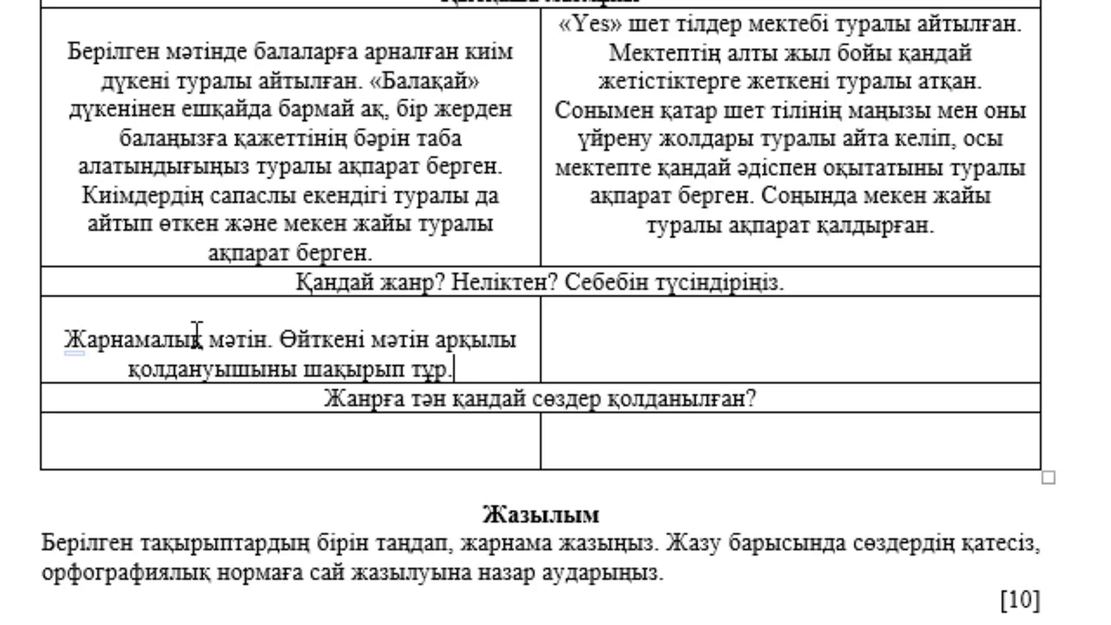
# Step: Copy the same genre answer into text Ә's cell
pyautogui.tripleClick(458, 358)
pyautogui.hotkey('ctrl', 'c')
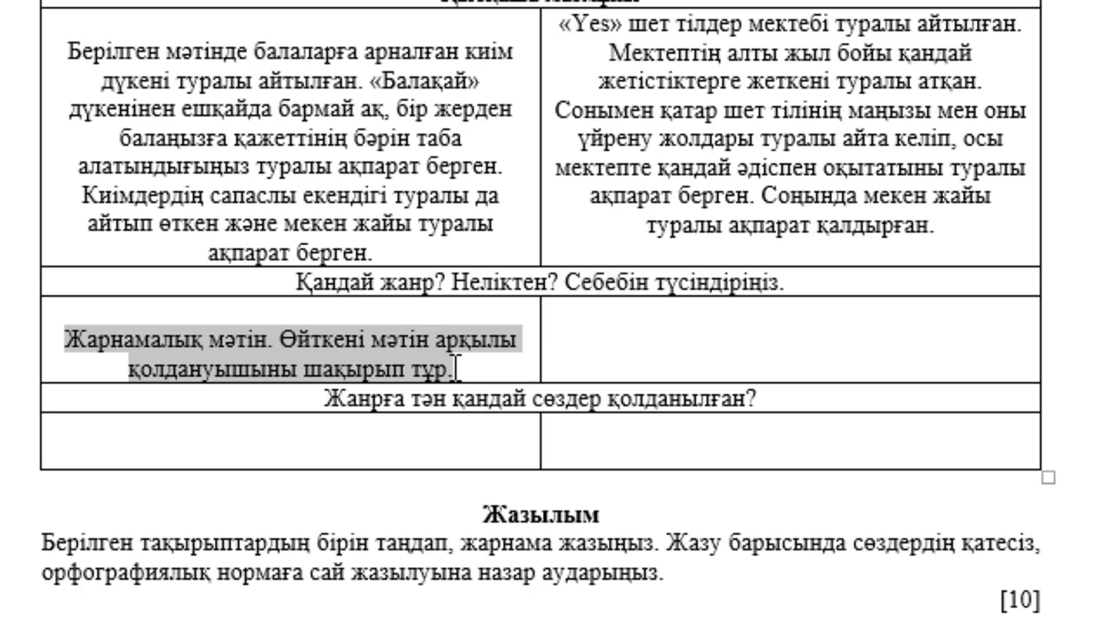
pyautogui.click(674, 332)
pyautogui.hotkey('ctrl', 'v')
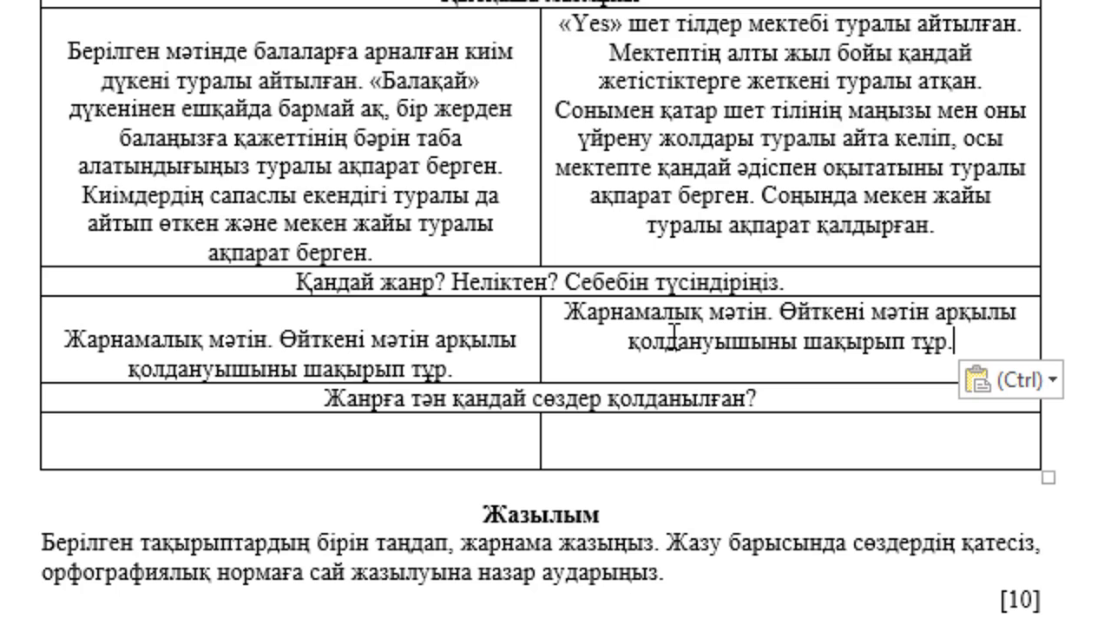
pyautogui.scroll(-2, 674, 346)
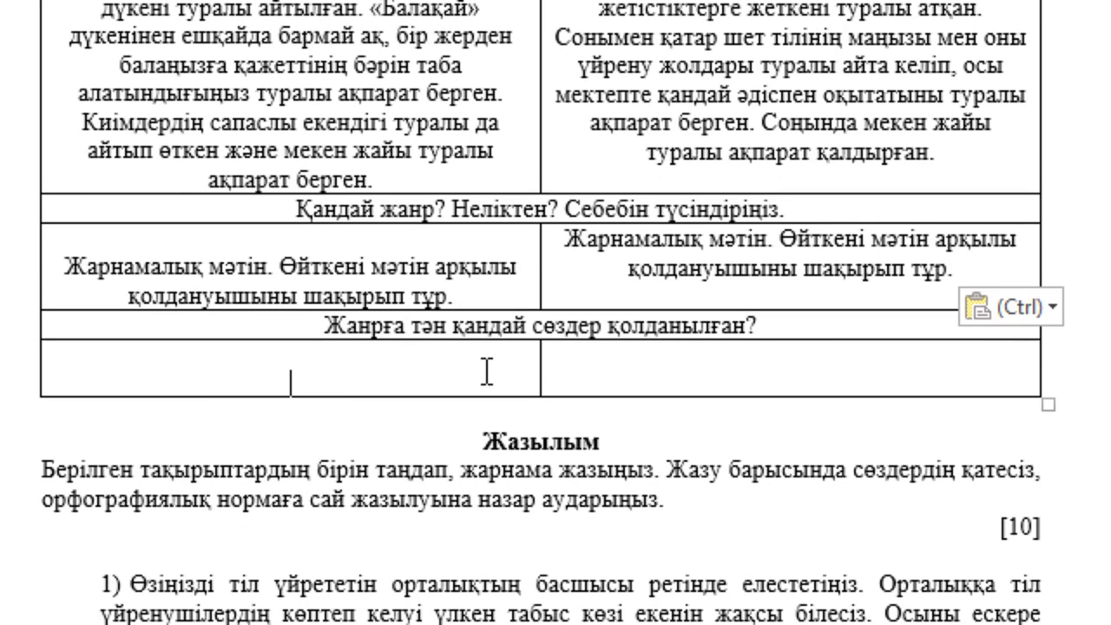
# Step: Answer text А's genre words with 'Балаңызға қолайлы, сәнді… жүрсіз бе?' plus the «Балақай» reason
pyautogui.click(488, 372)
pyautogui.write('ба')
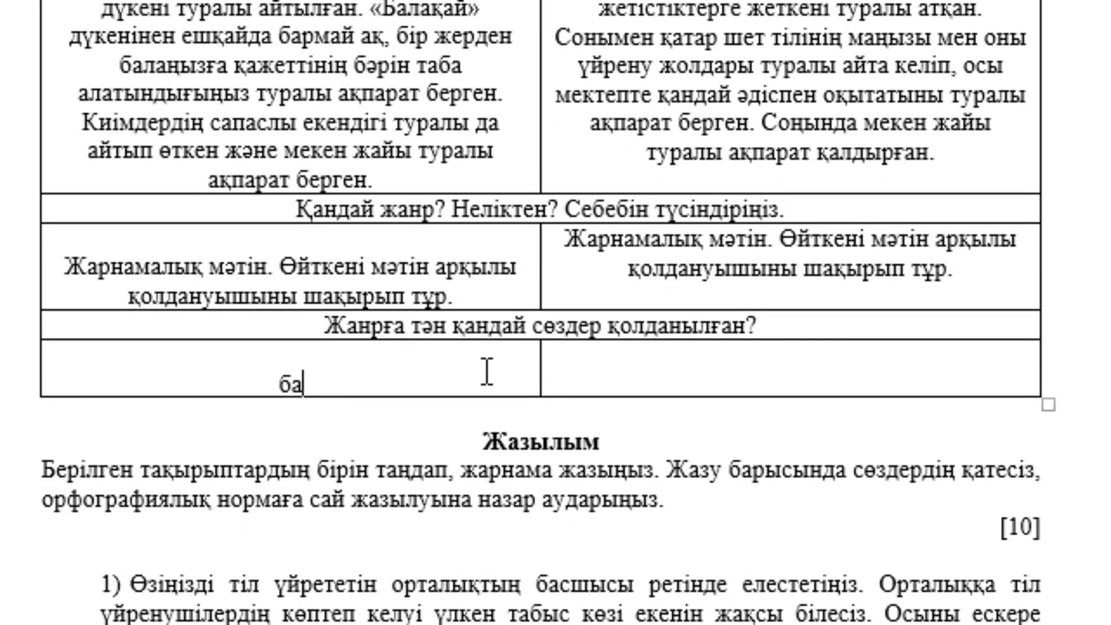
pyautogui.write('лаңызға')
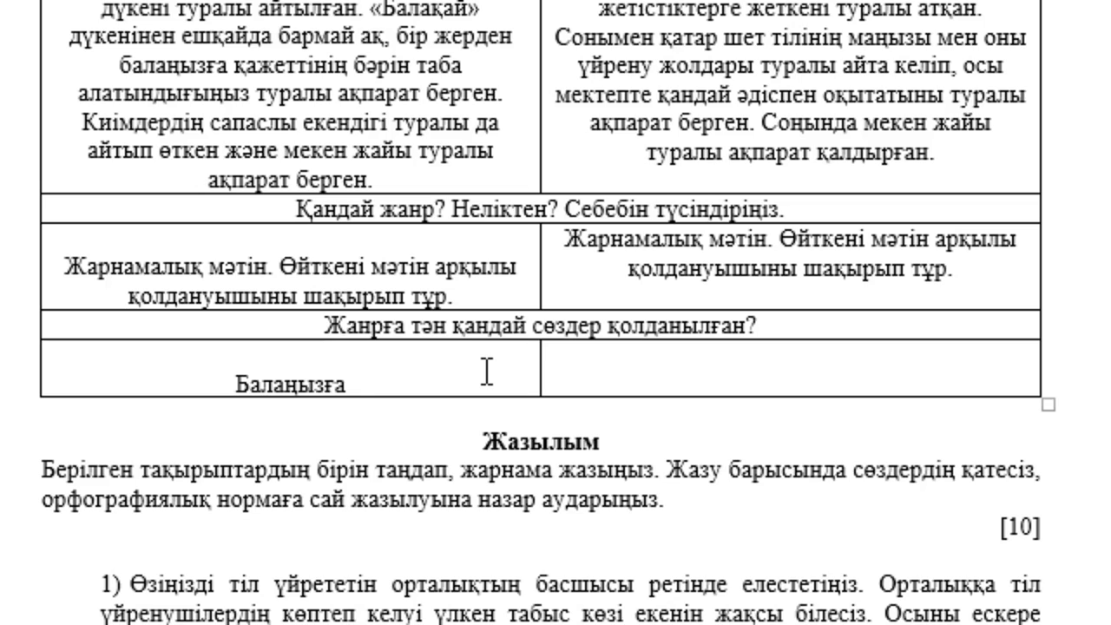
pyautogui.write(' қолайлы,')
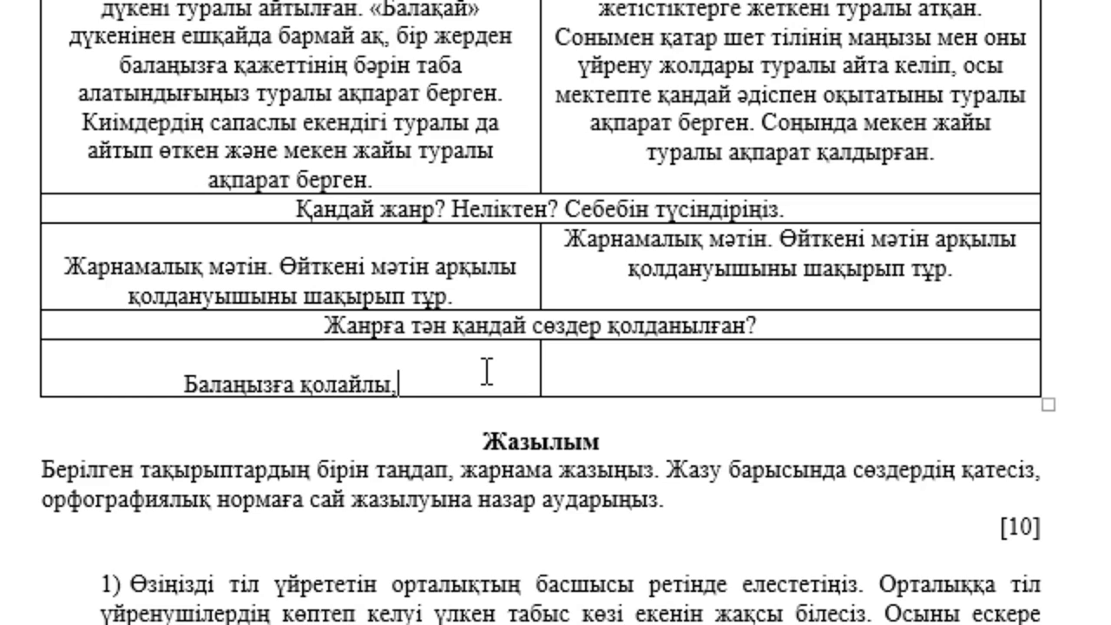
pyautogui.write(' сәнді')
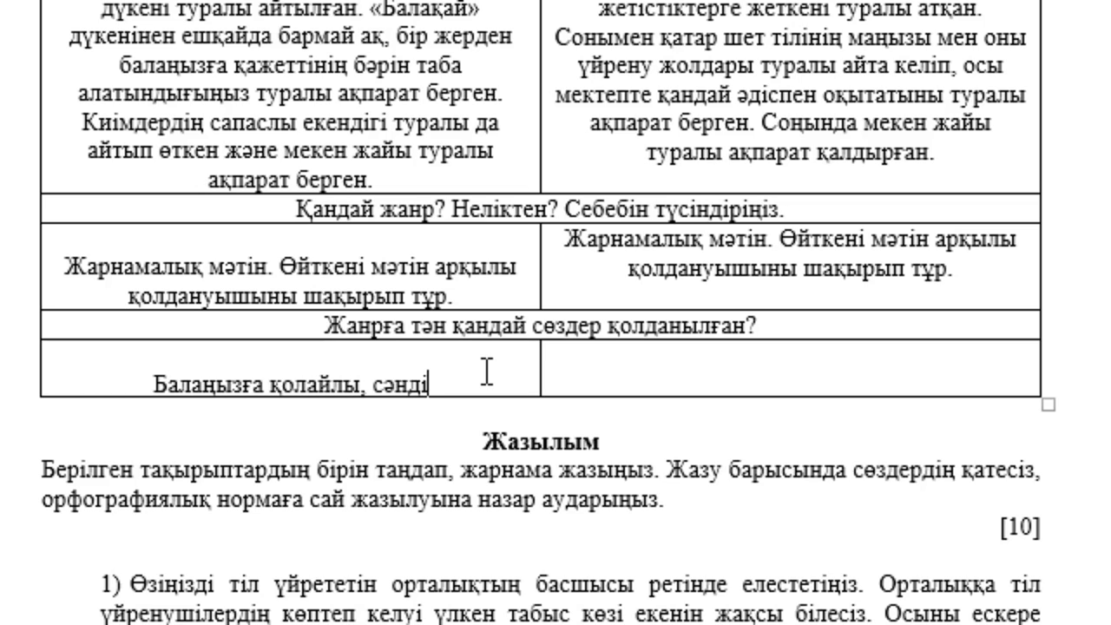
pyautogui.write(', с')
pyautogui.press('BackSpace')
pyautogui.write('ең')
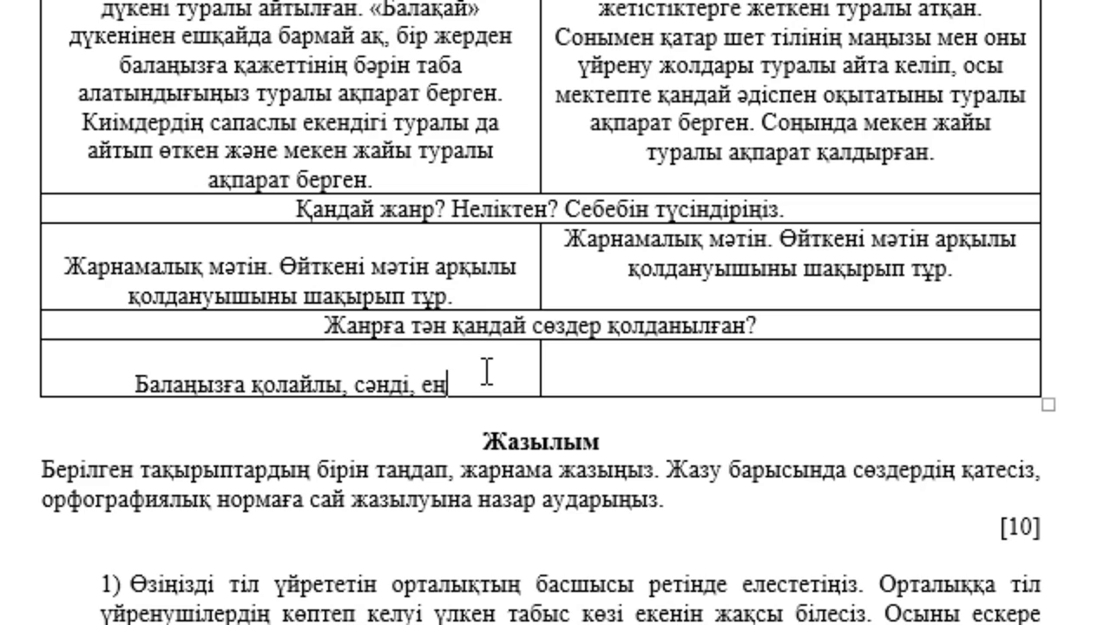
pyautogui.write(' бастысы ')
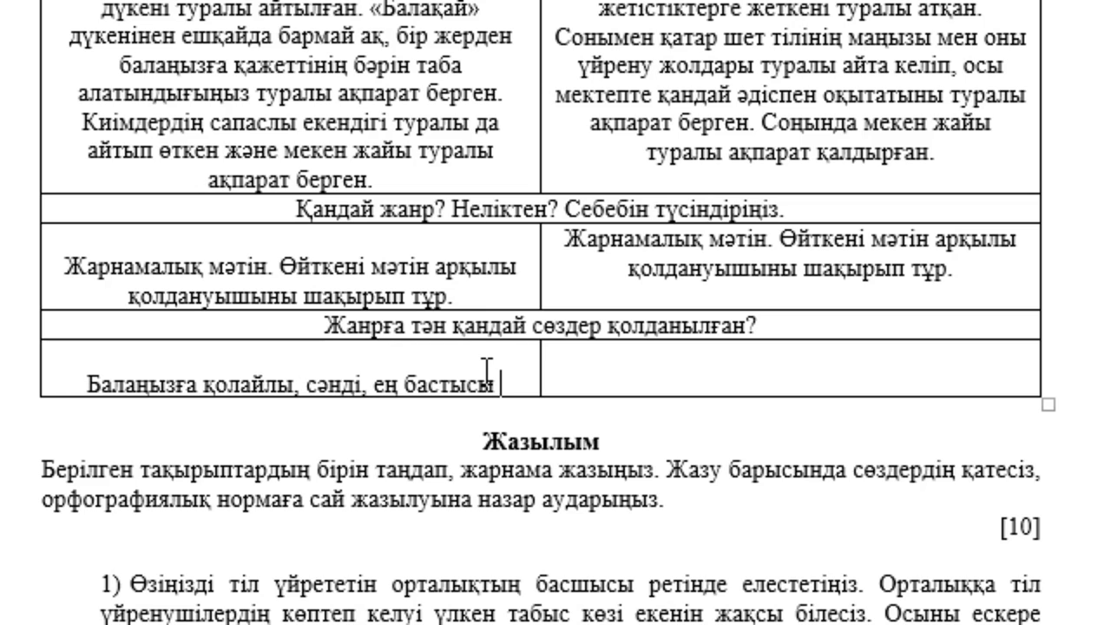
pyautogui.write('сапалы киім ')
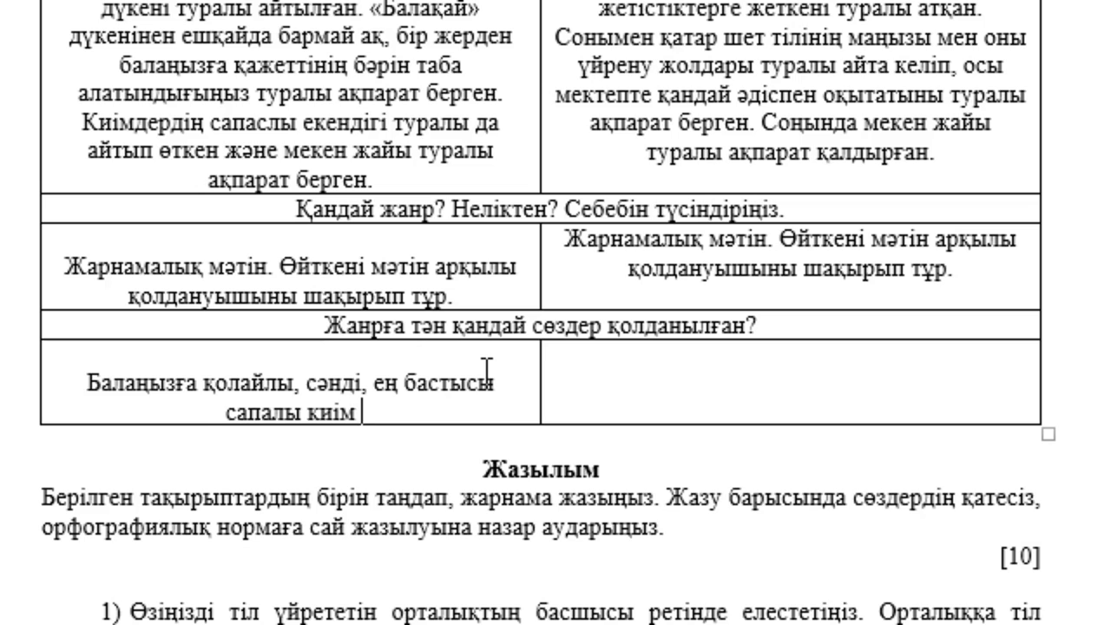
pyautogui.write('іздеп ')
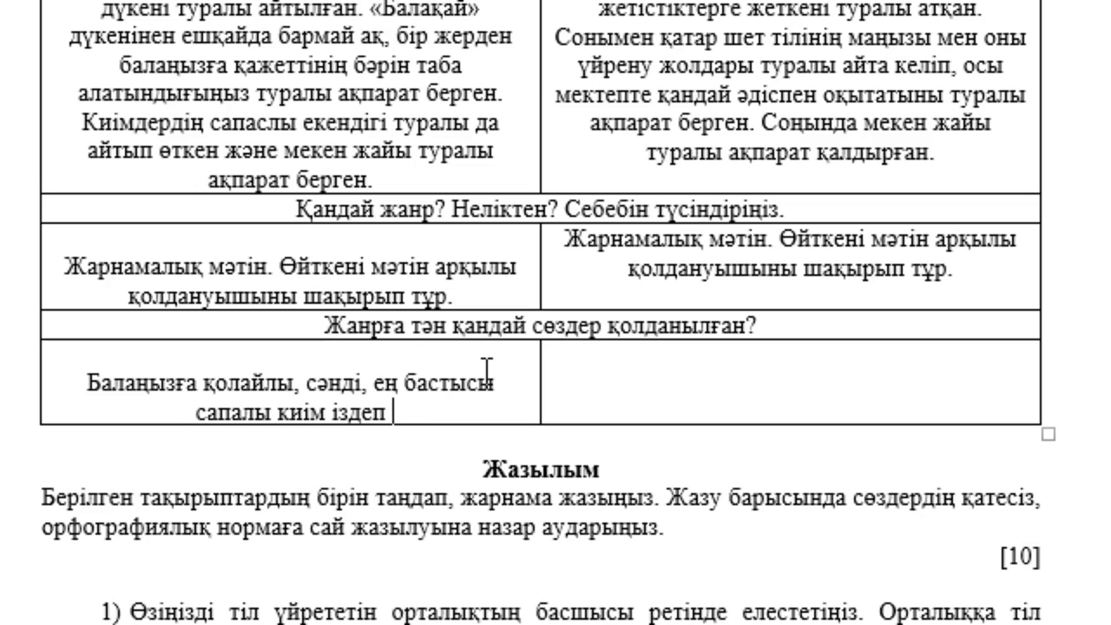
pyautogui.write('жүрсіз бе')
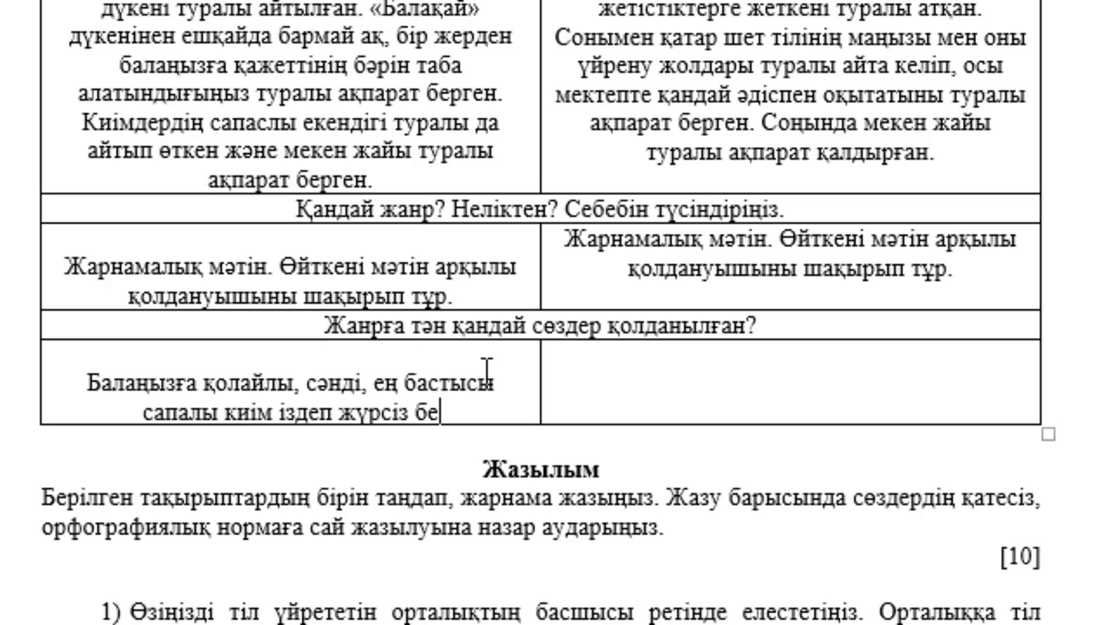
pyautogui.write(':')
pyautogui.press('BackSpace')
pyautogui.write('?')
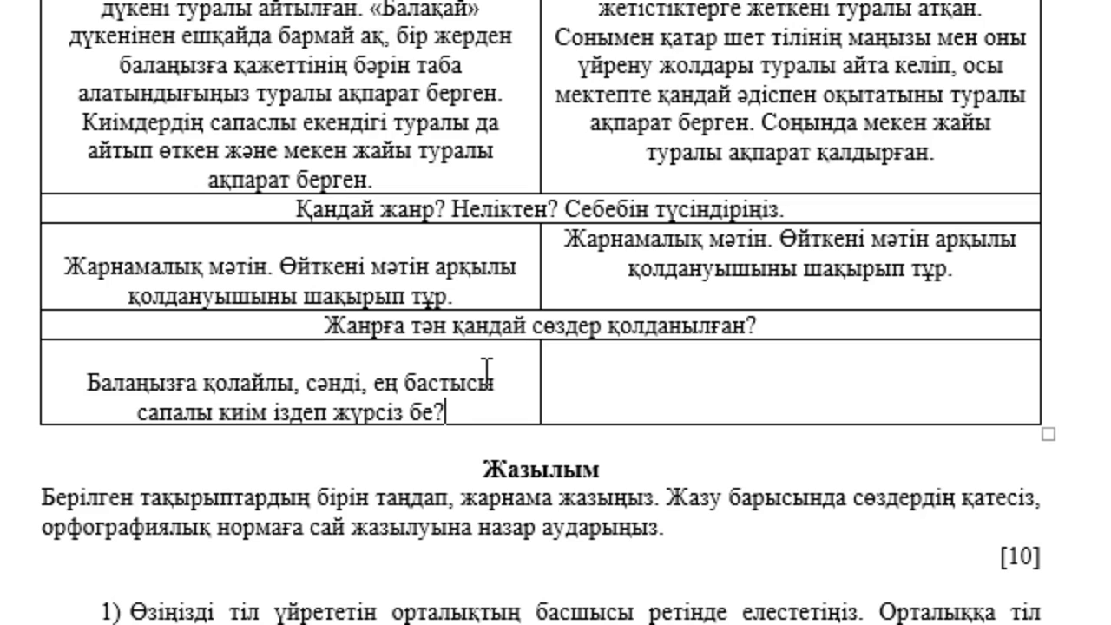
pyautogui.write(' себ')
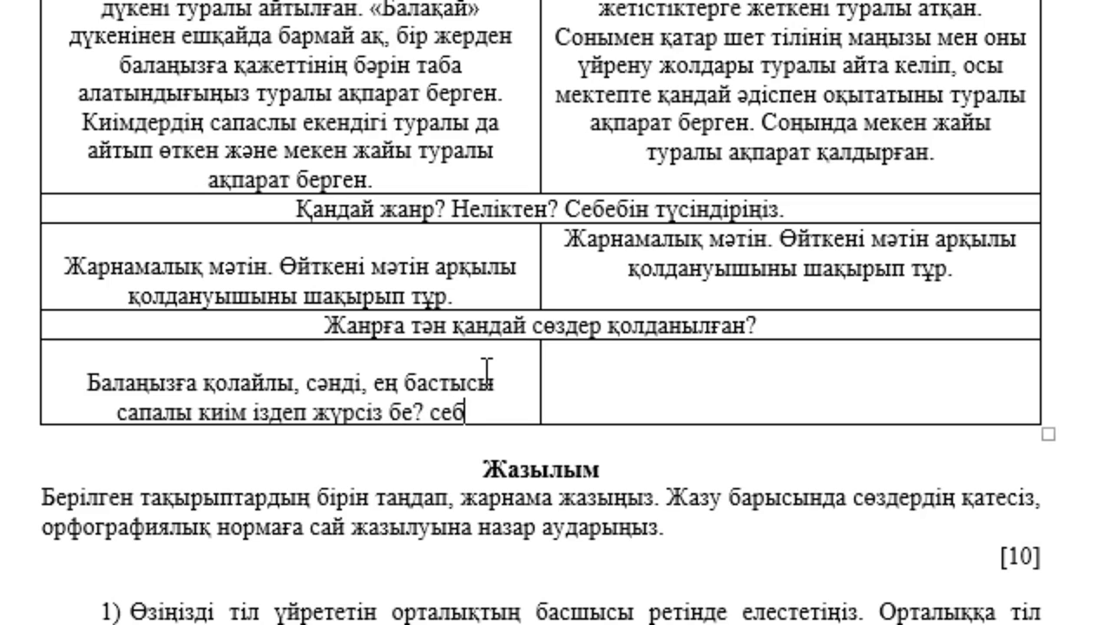
pyautogui.write('ебі ')
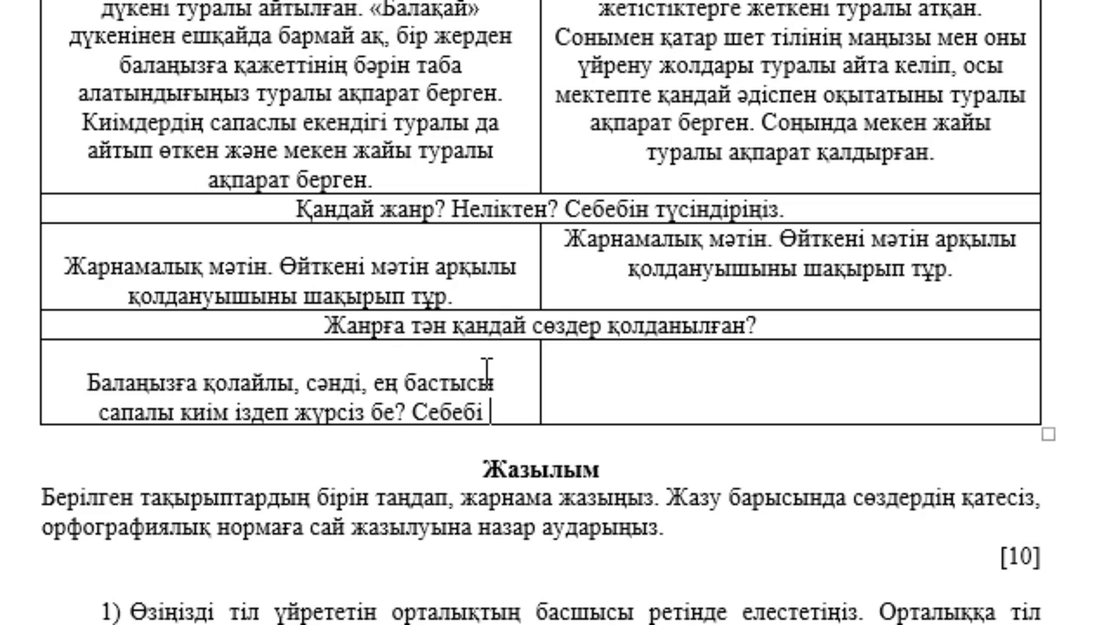
pyautogui.write('Сізд')
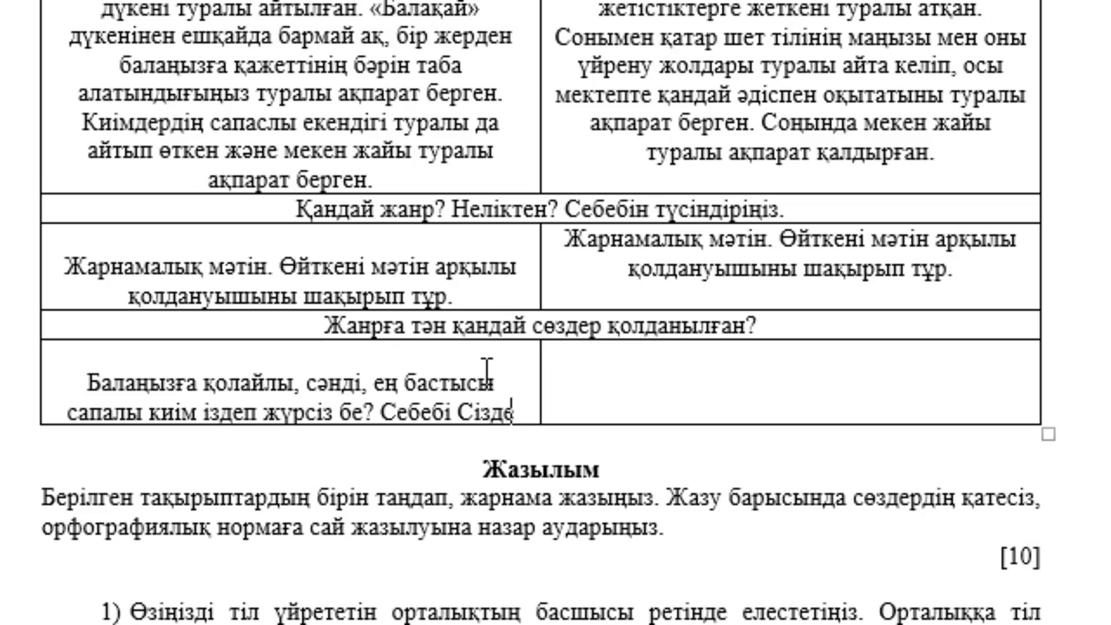
pyautogui.write('ер ү')
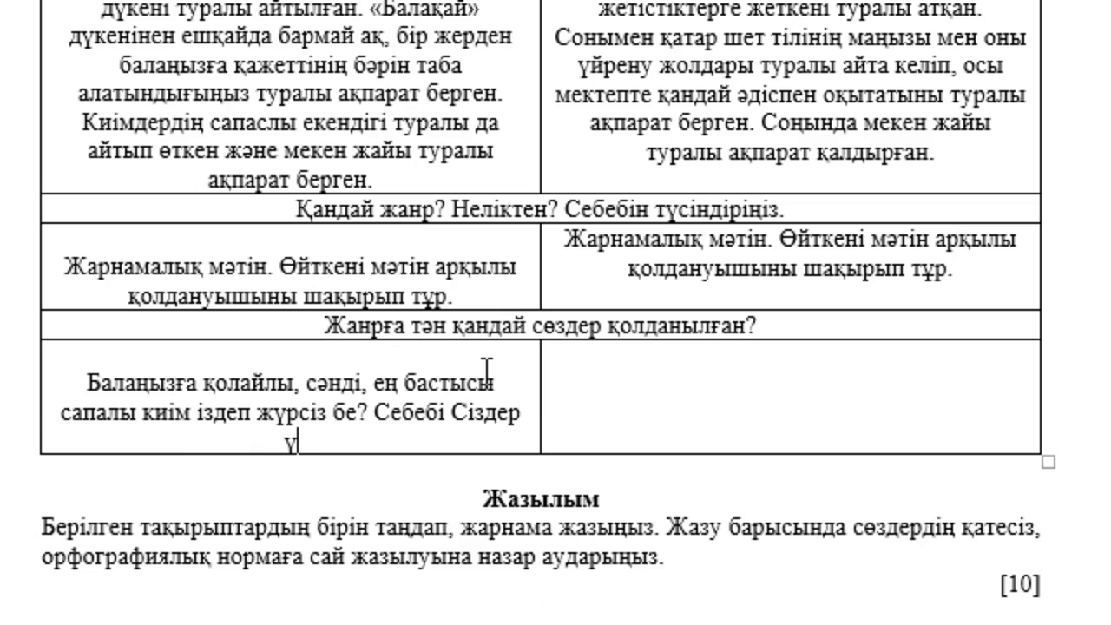
pyautogui.write('шін ')
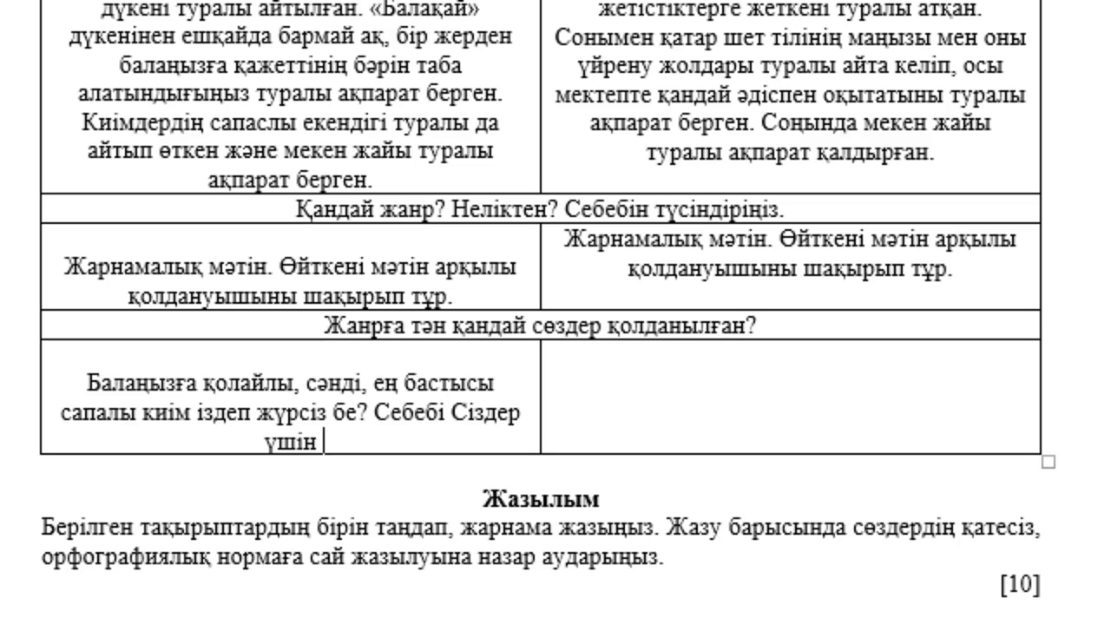
pyautogui.write('«')
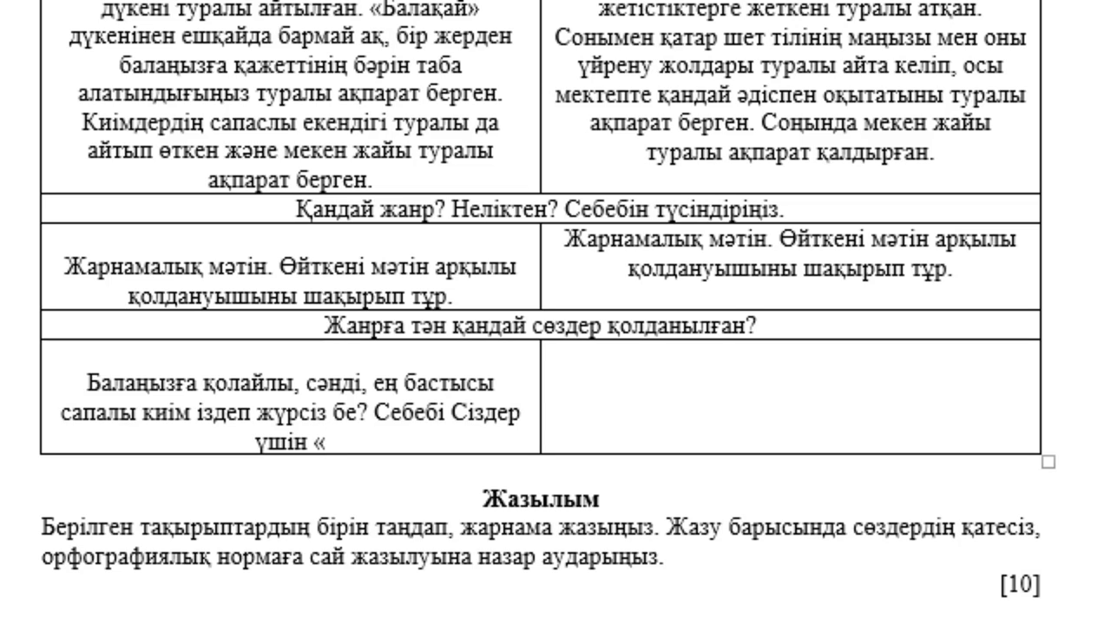
pyautogui.write('Балақай')
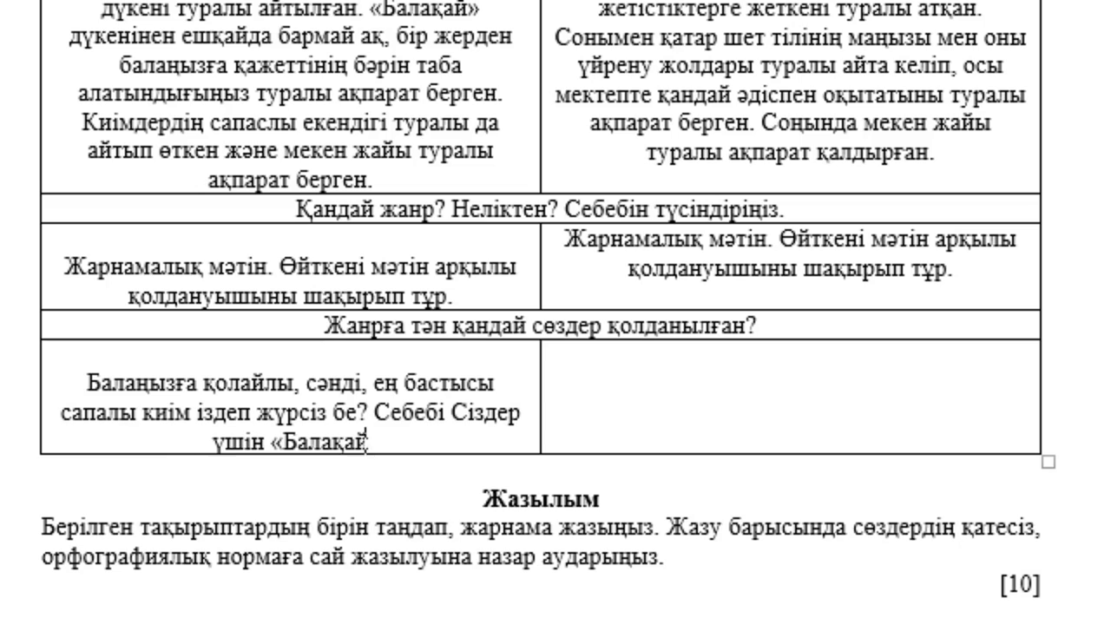
pyautogui.write('»')
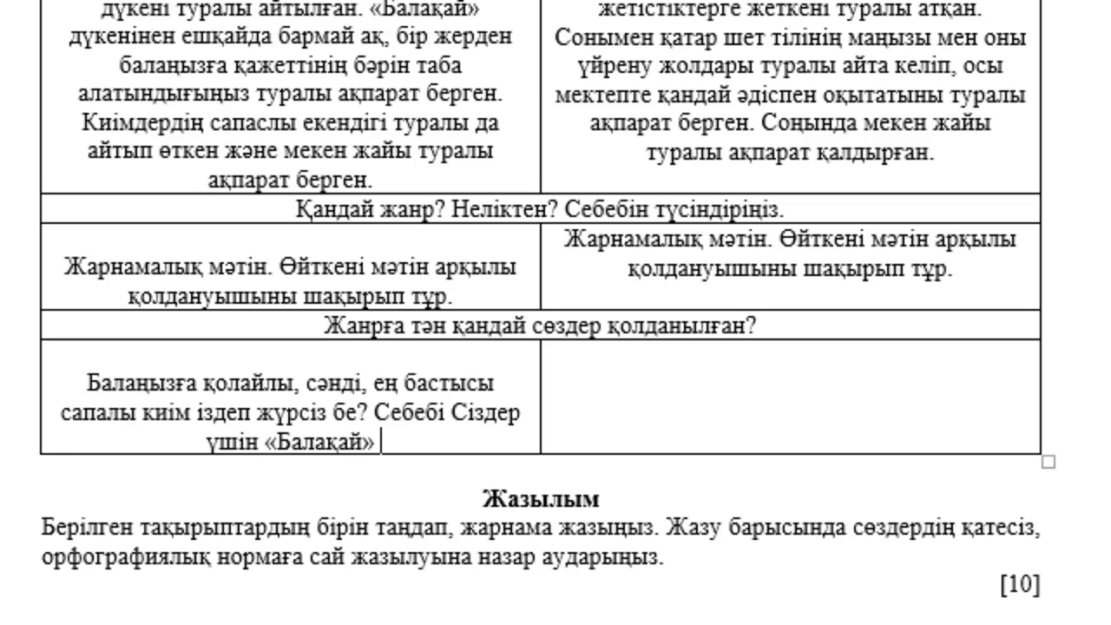
pyautogui.write('дүкені ке')
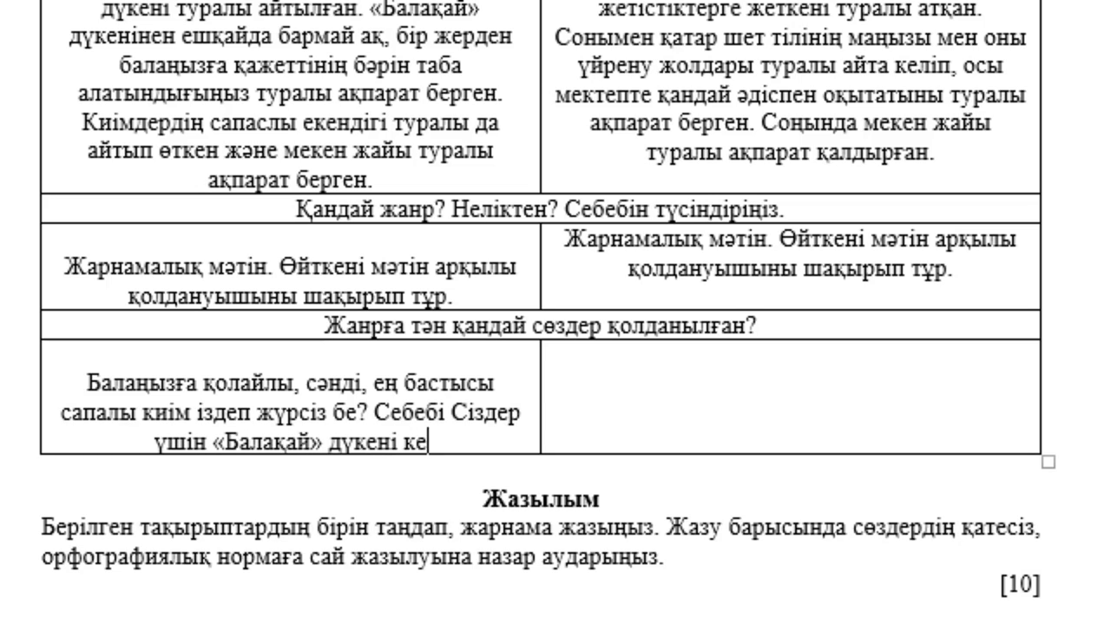
pyautogui.write('з келген ')
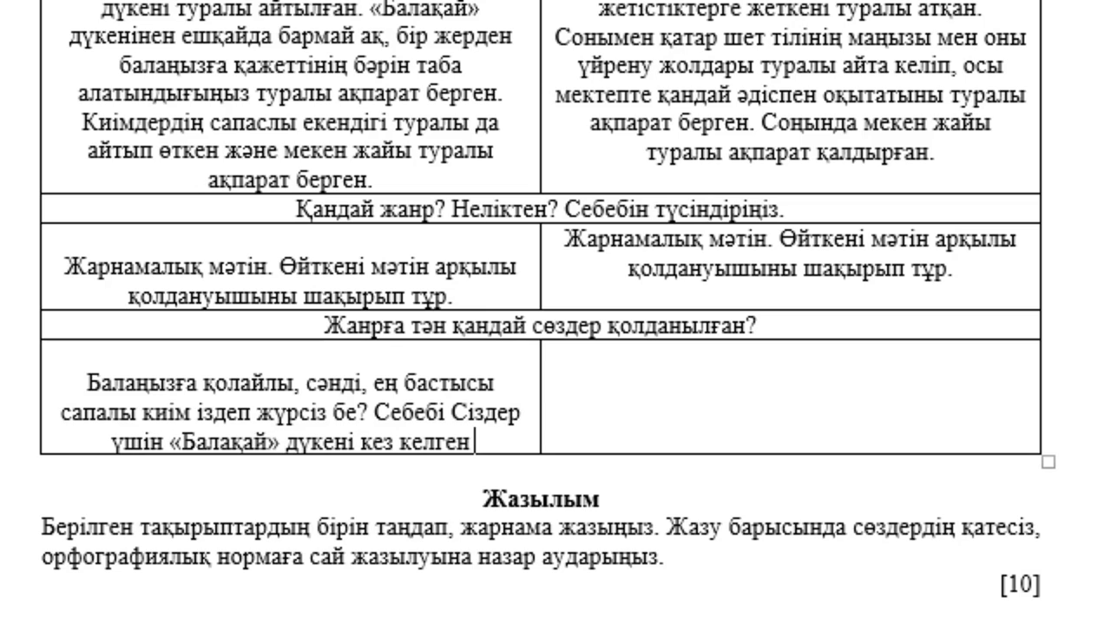
pyautogui.write('талғамға')
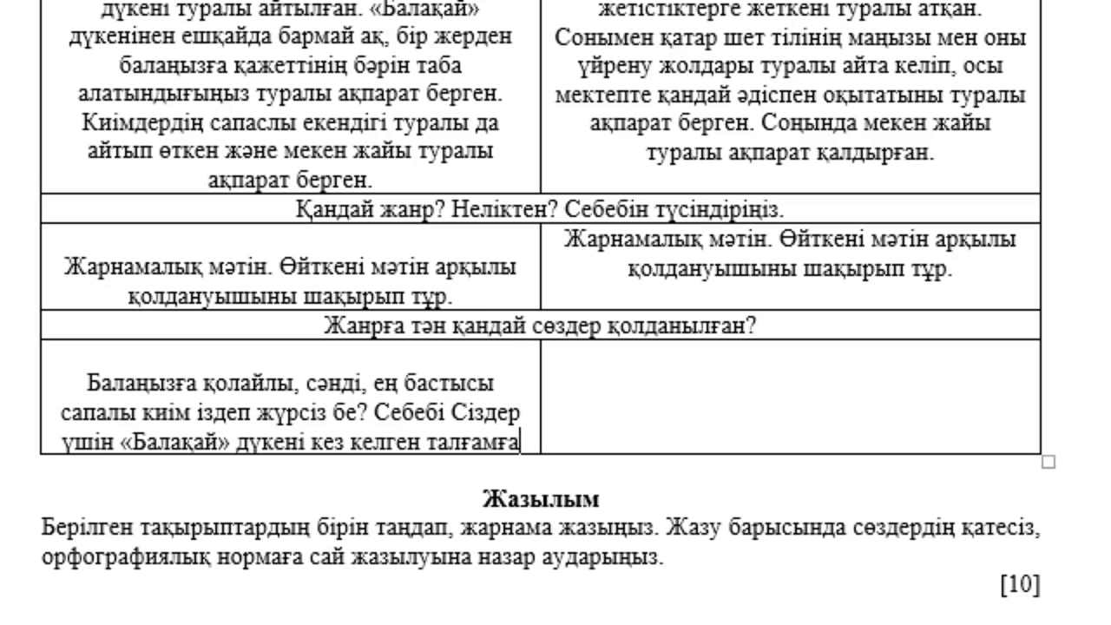
pyautogui.write(' сай ба')
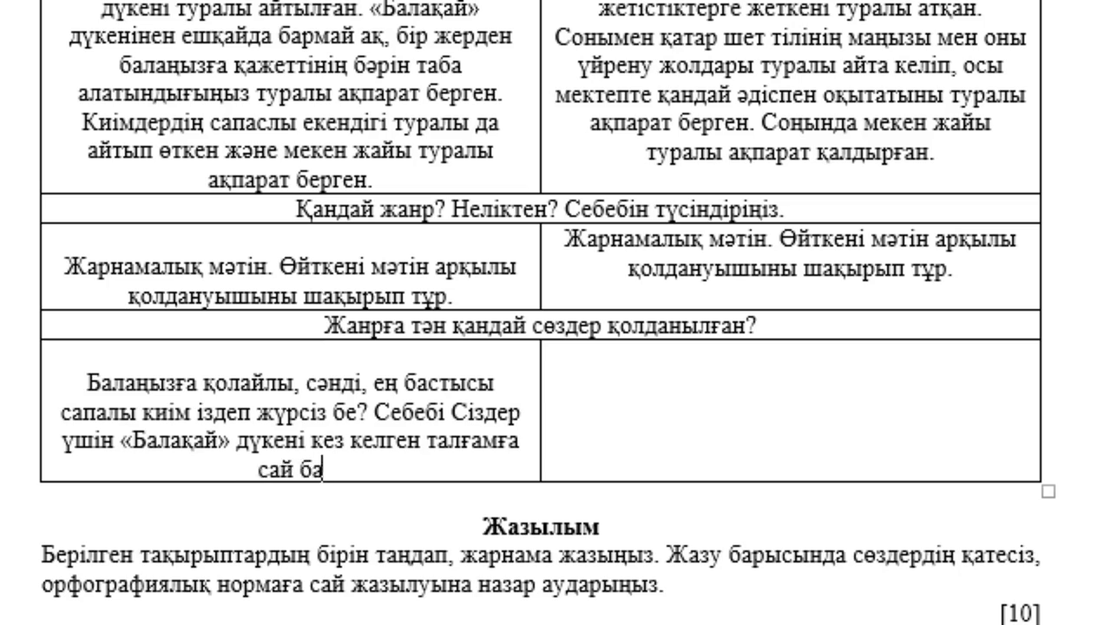
pyautogui.write('ларкиім')
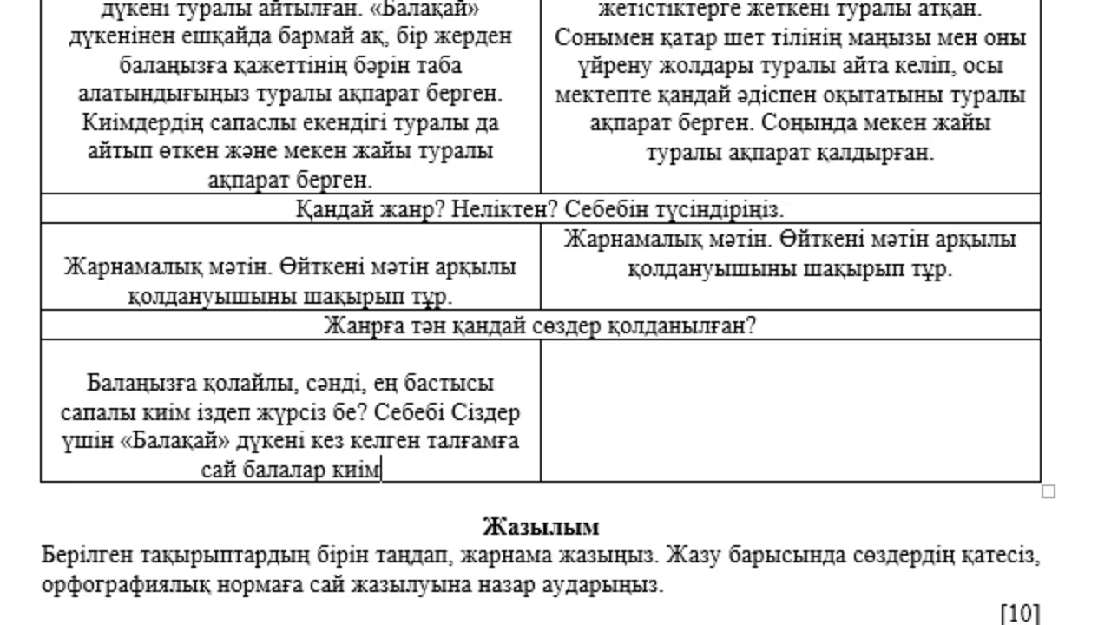
pyautogui.write('ініңсан')
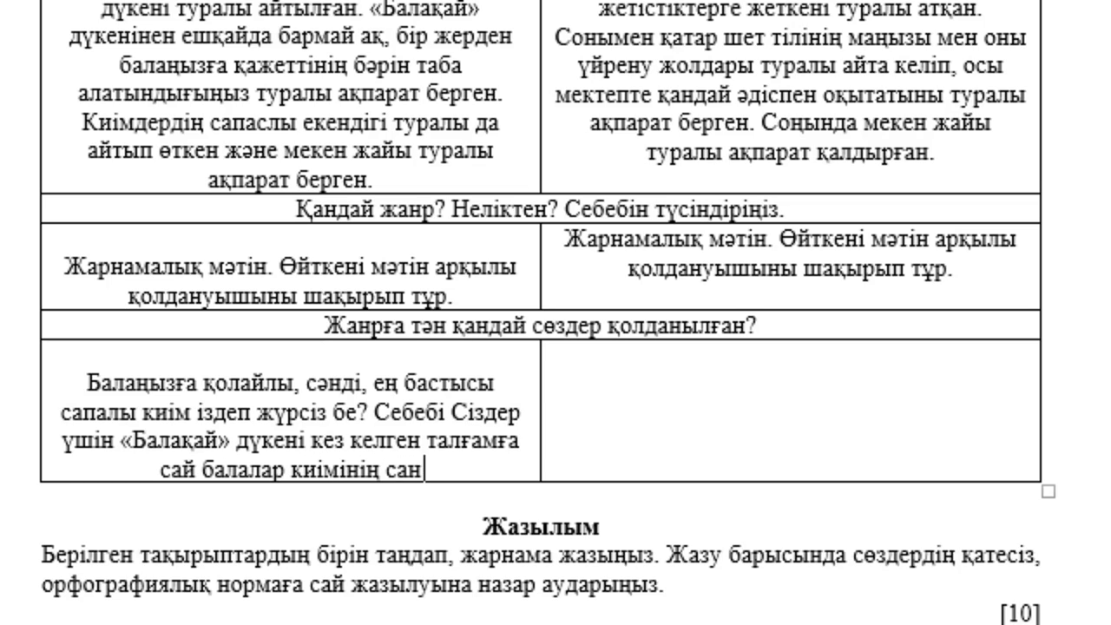
pyautogui.write(' алуан')
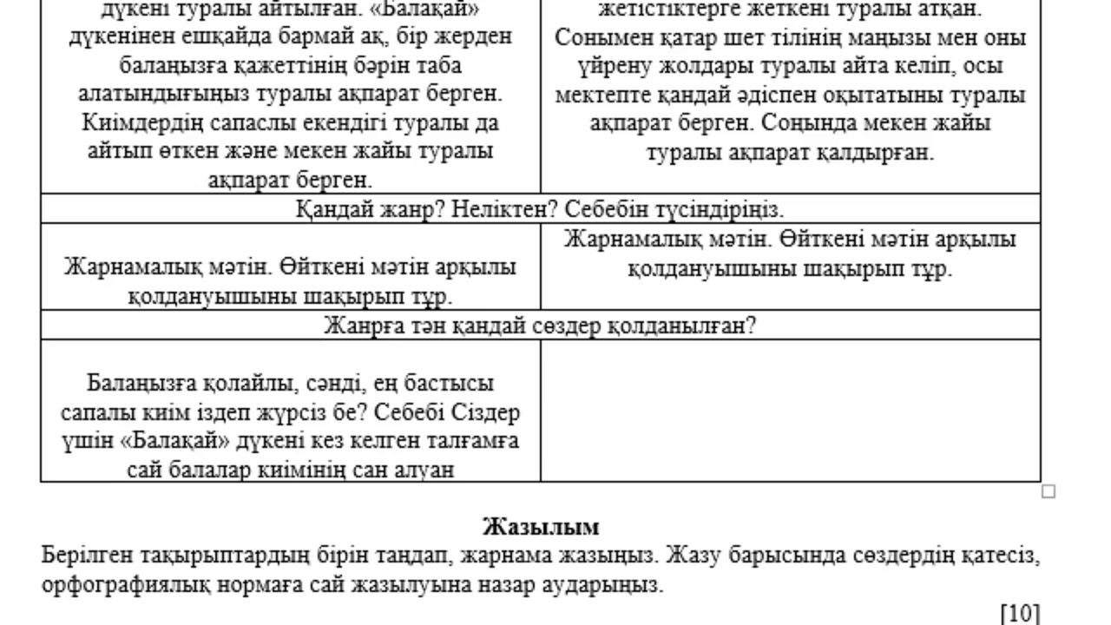
pyautogui.write(' түрін ұ')
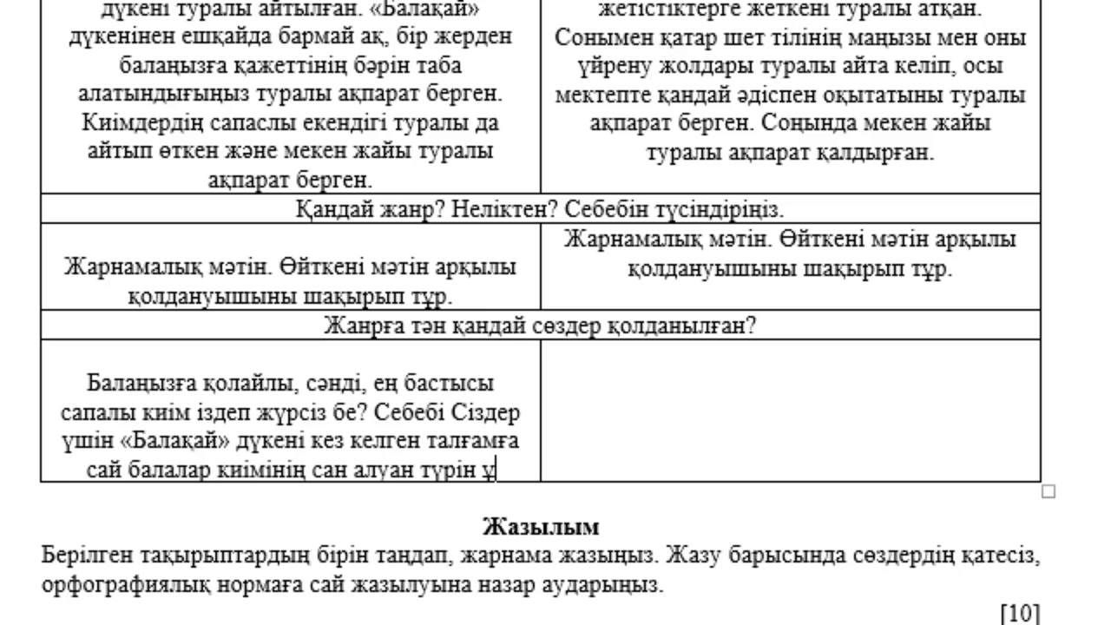
pyautogui.write('сынады')
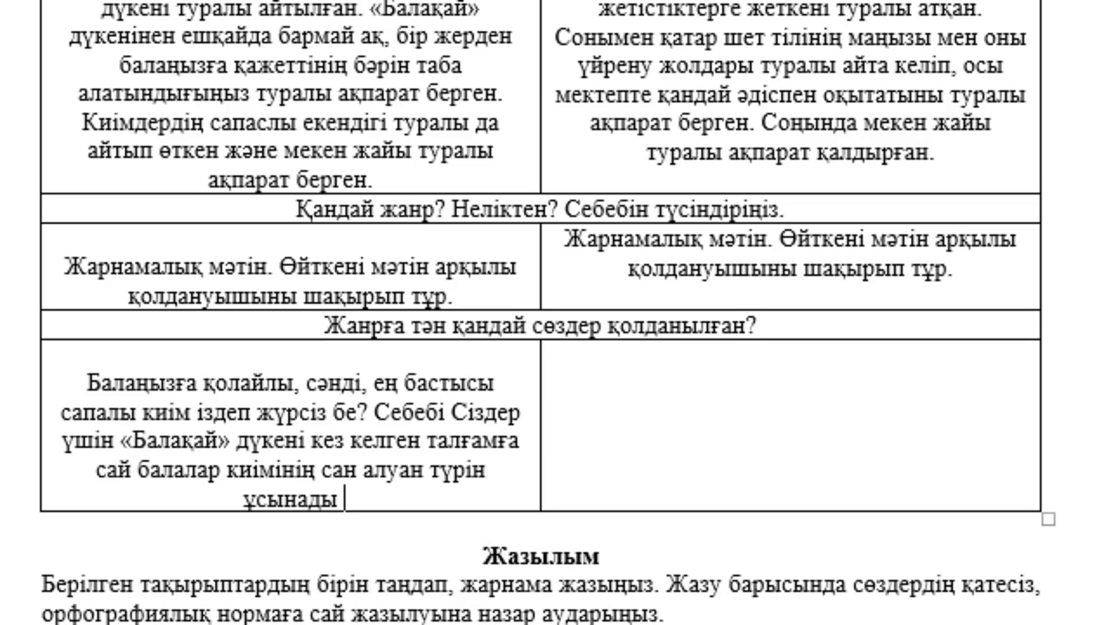
pyautogui.write(' деген жол')
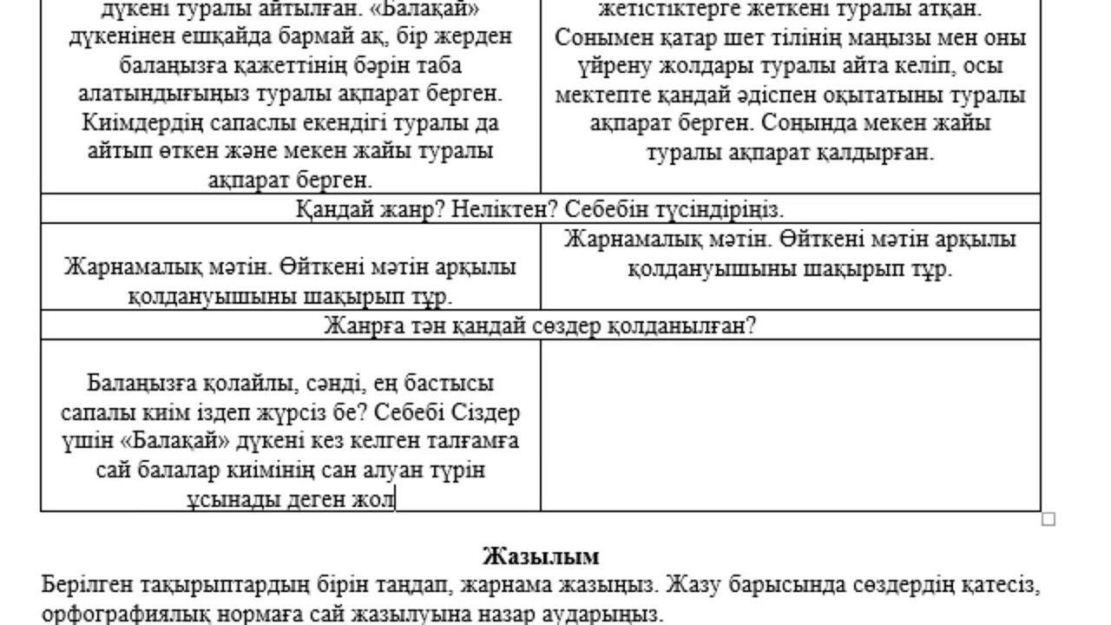
pyautogui.write('дарда')
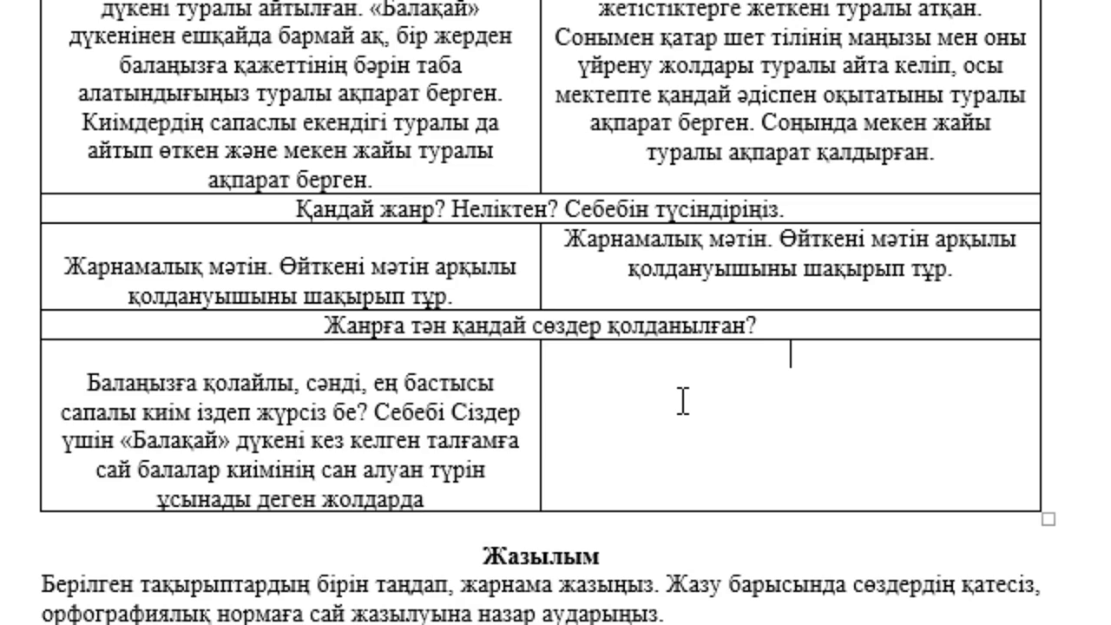
# Step: Quote text Ә's English-only, communication-focused lesson lines, ending 'Деген жолдардан байқауға болады'
pyautogui.write('дің с')
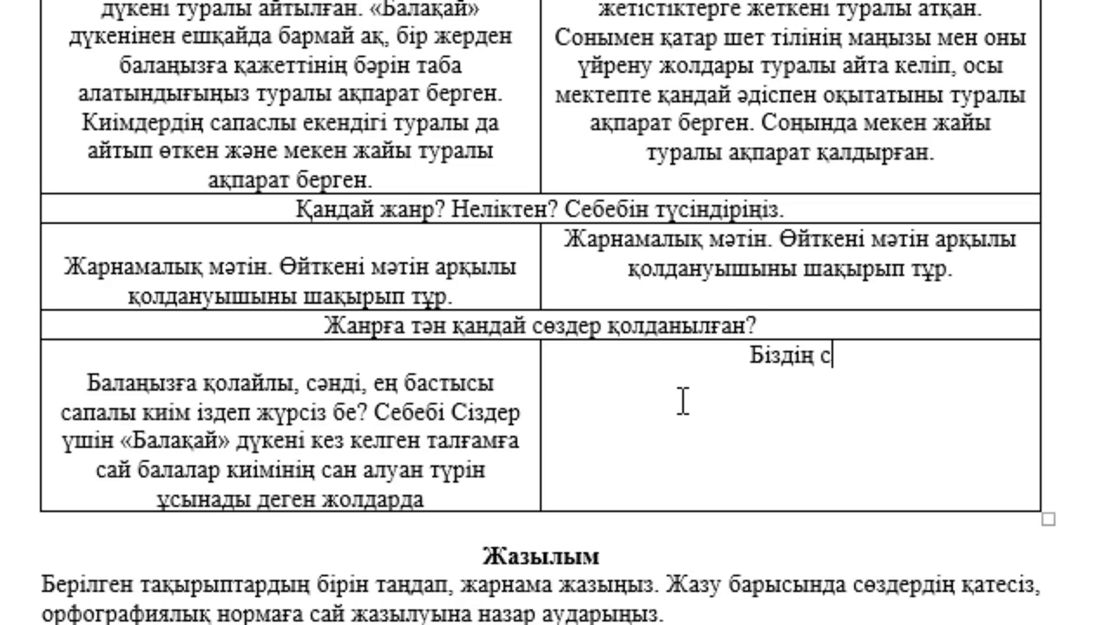
pyautogui.write('абақтар ')
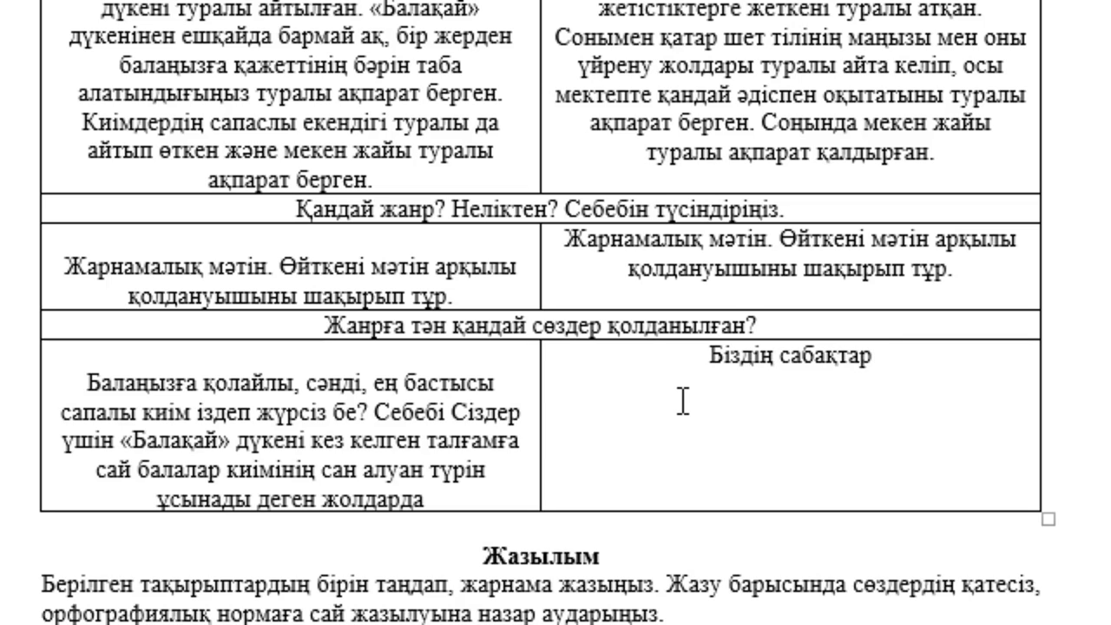
pyautogui.write('тек а')
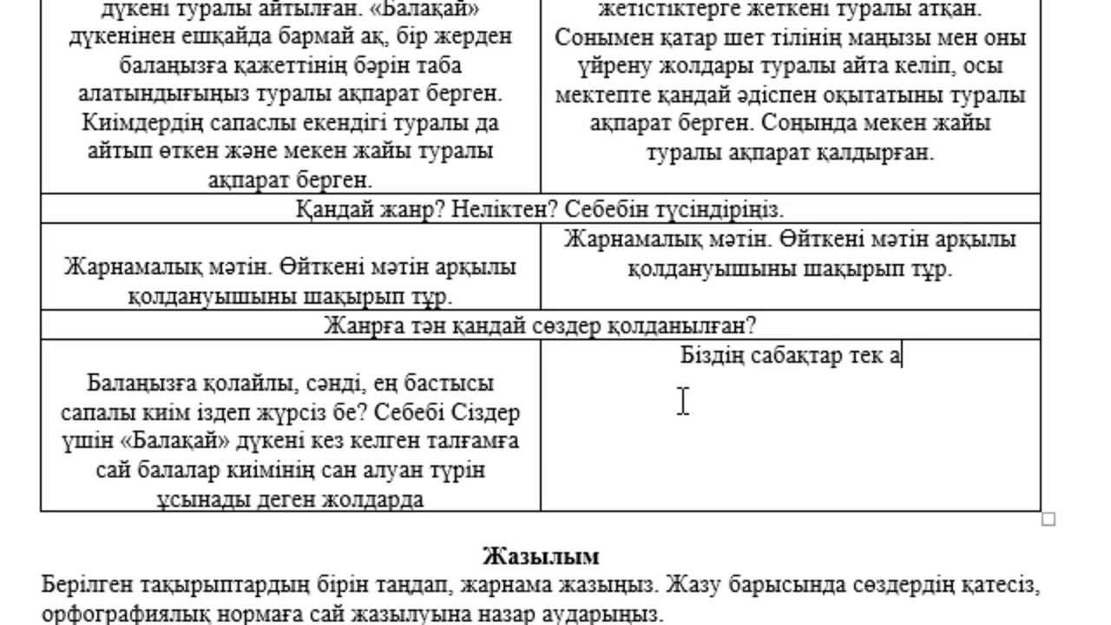
pyautogui.write('ғылшын ті')
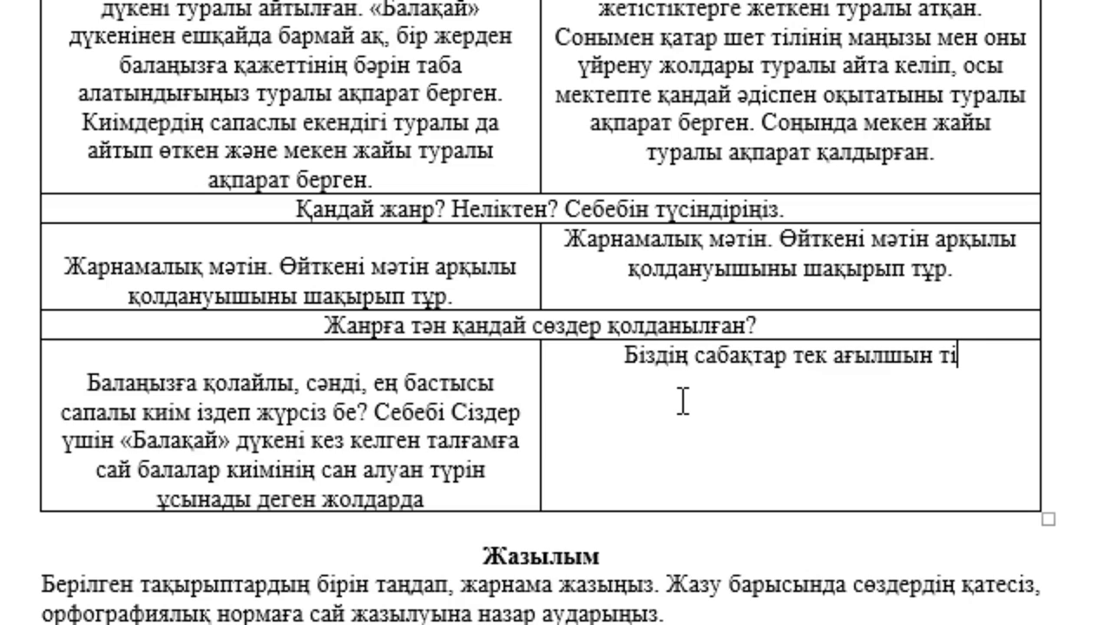
pyautogui.write('лінде ')
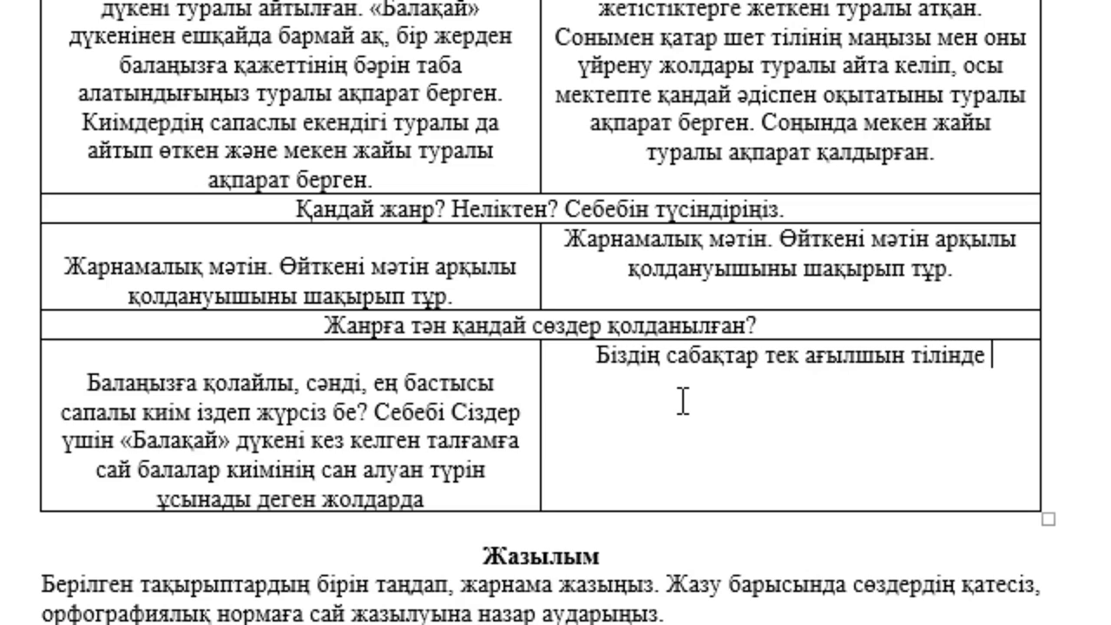
pyautogui.write('ғана емес')
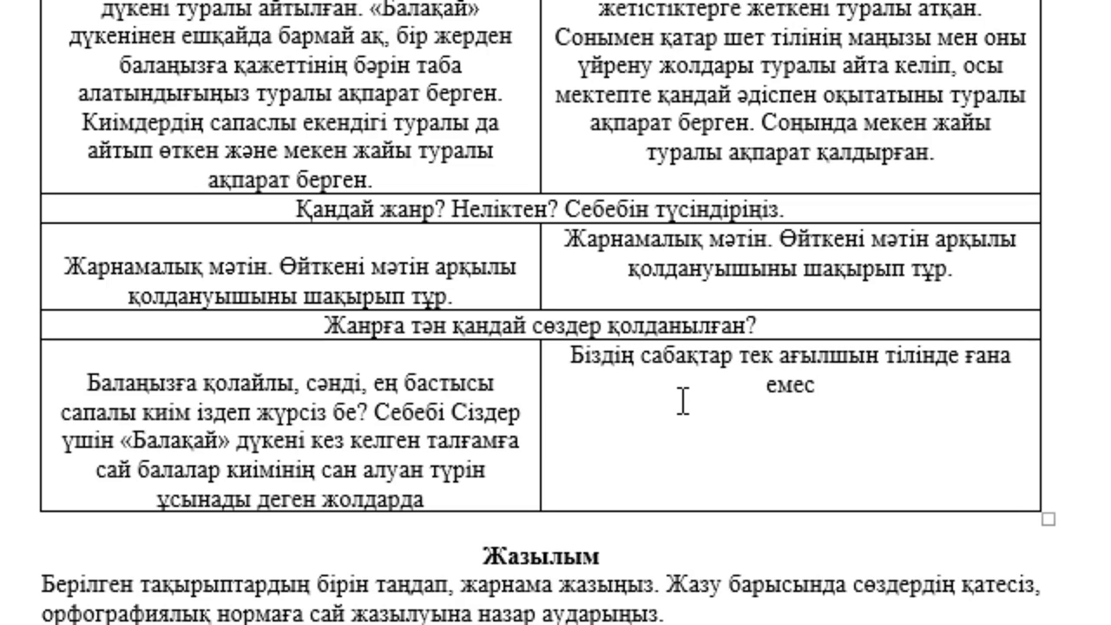
pyautogui.press('BackSpace')
pyautogui.press('BackSpace')
pyautogui.press('BackSpace')
pyautogui.press('BackSpace')
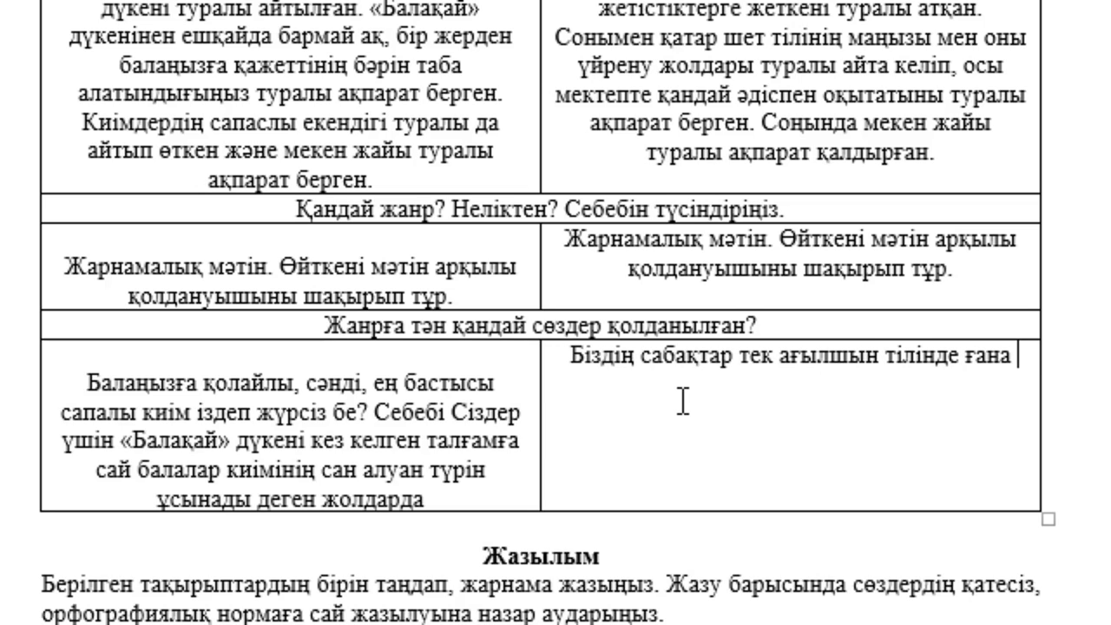
pyautogui.write('өтеді')
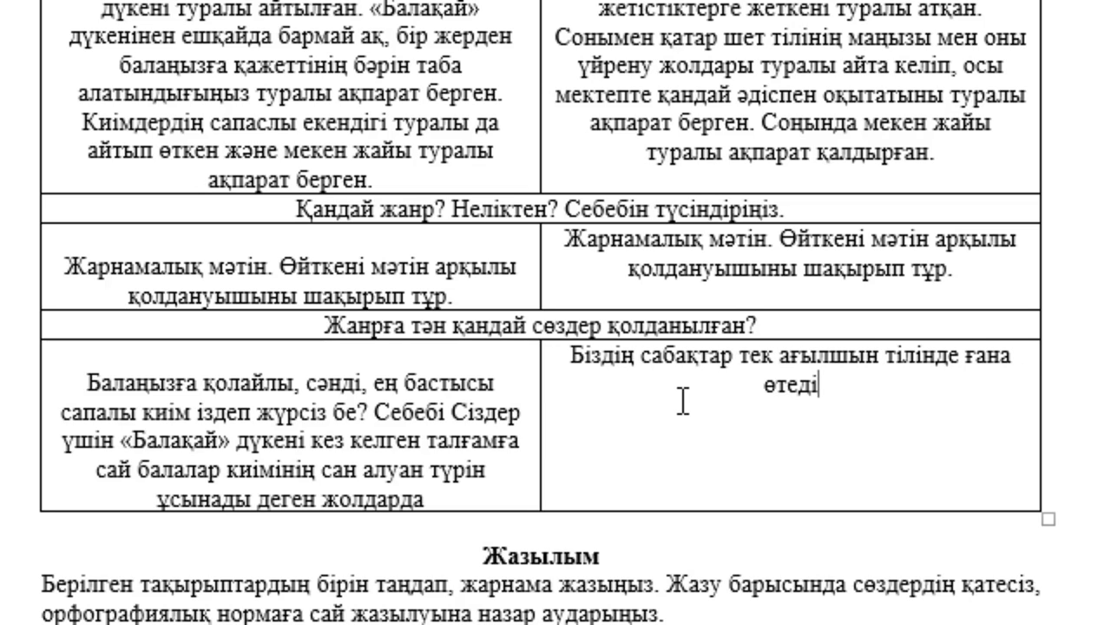
pyautogui.write('! ')
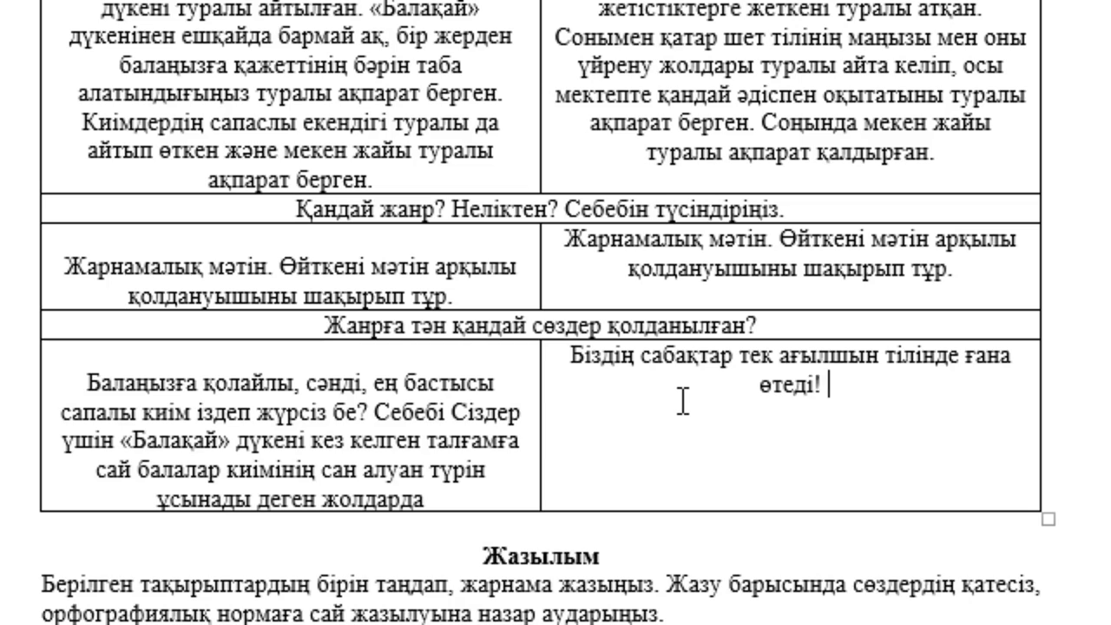
pyautogui.write('Б')
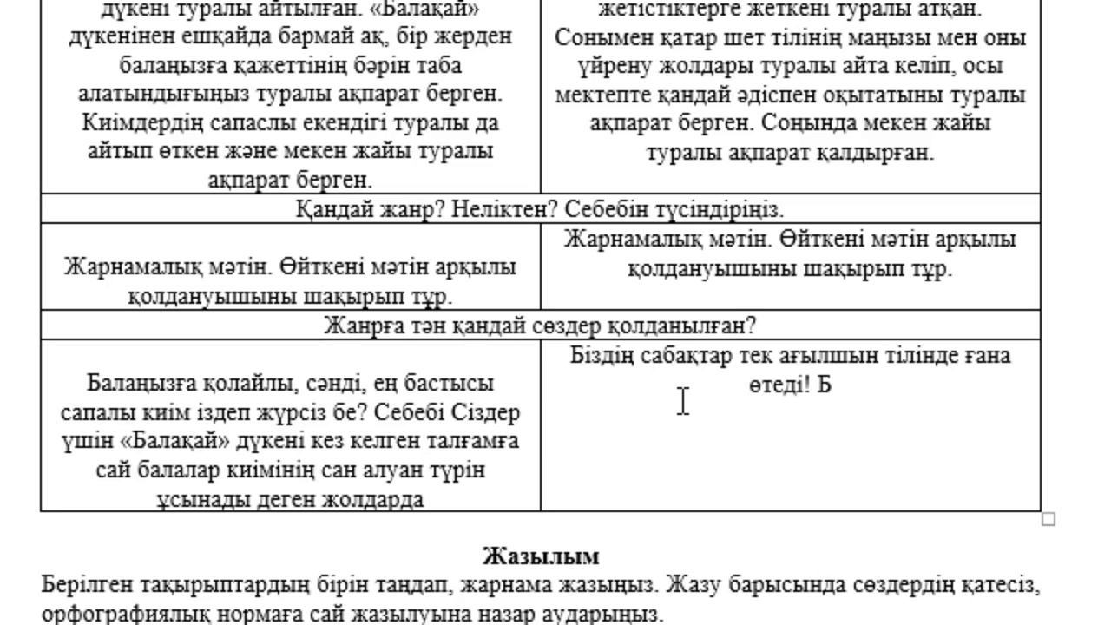
pyautogui.write('іздің сабақ')
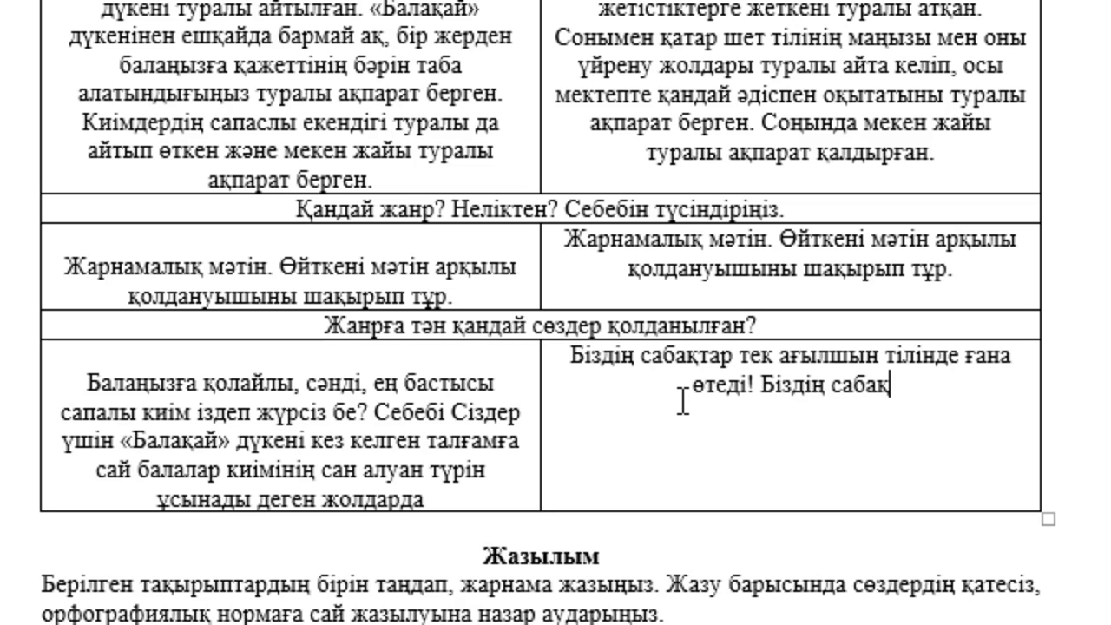
pyautogui.write('тар қ')
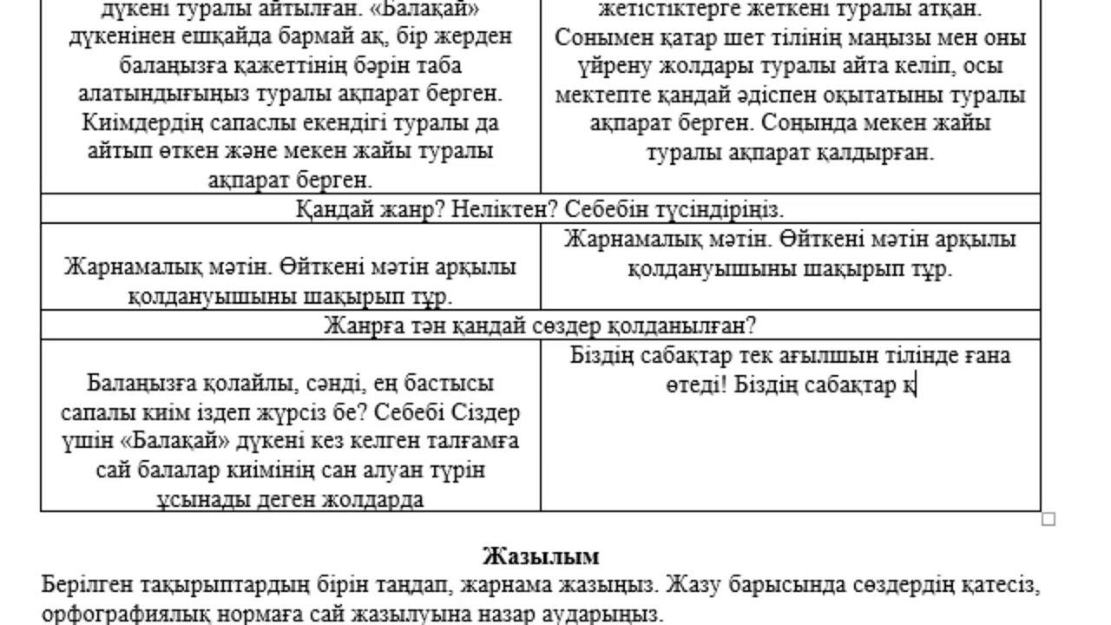
pyautogui.write('арым қатынас ')
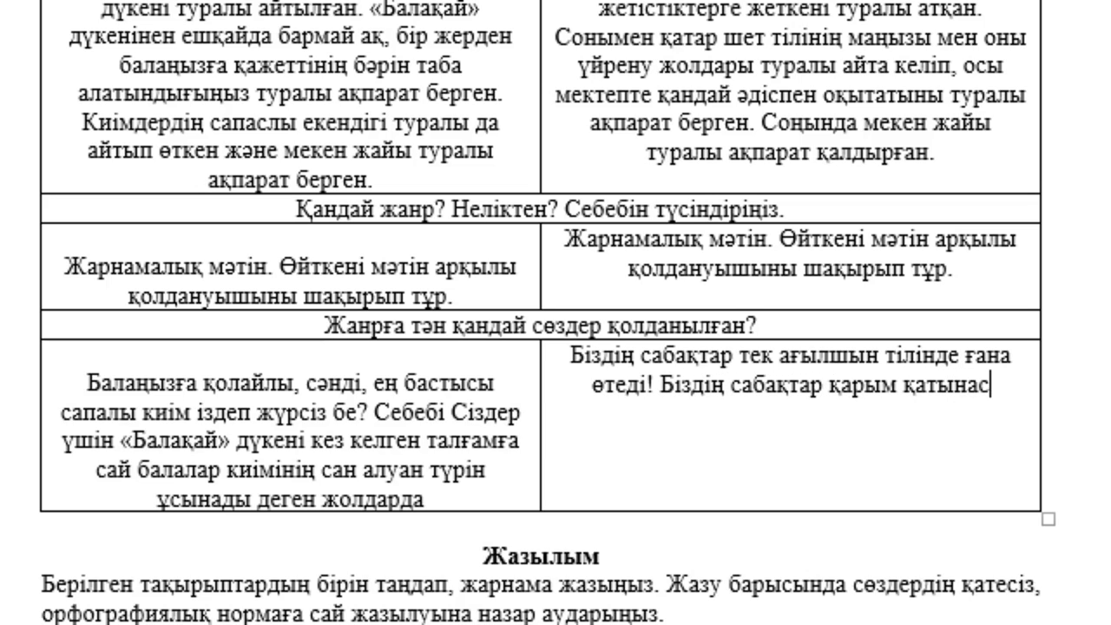
pyautogui.write('тәжі')
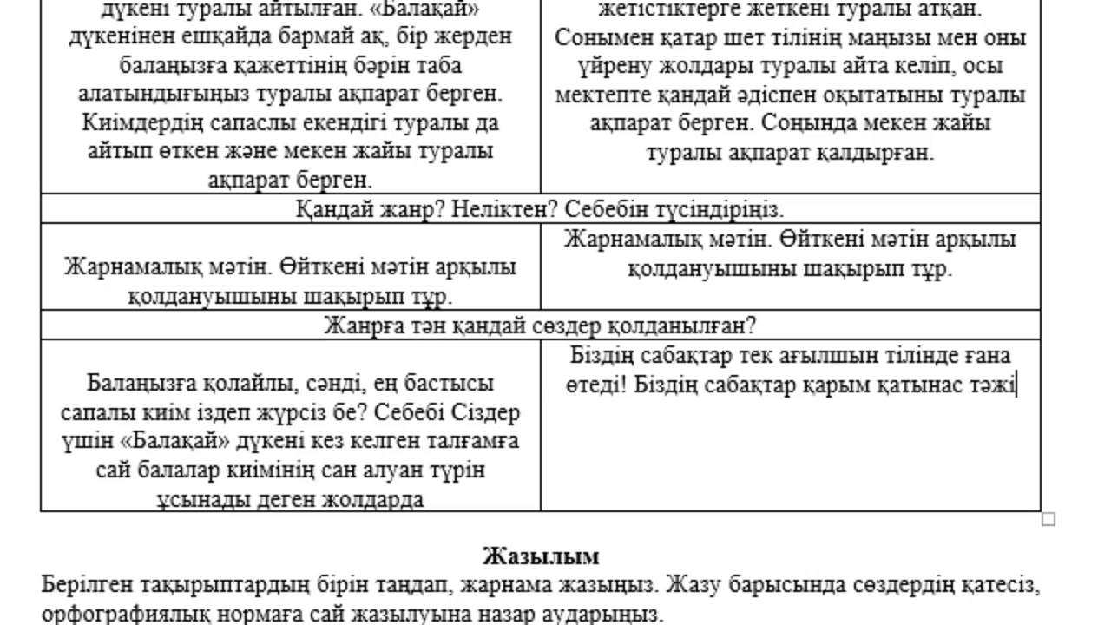
pyautogui.write('рибесінде ')
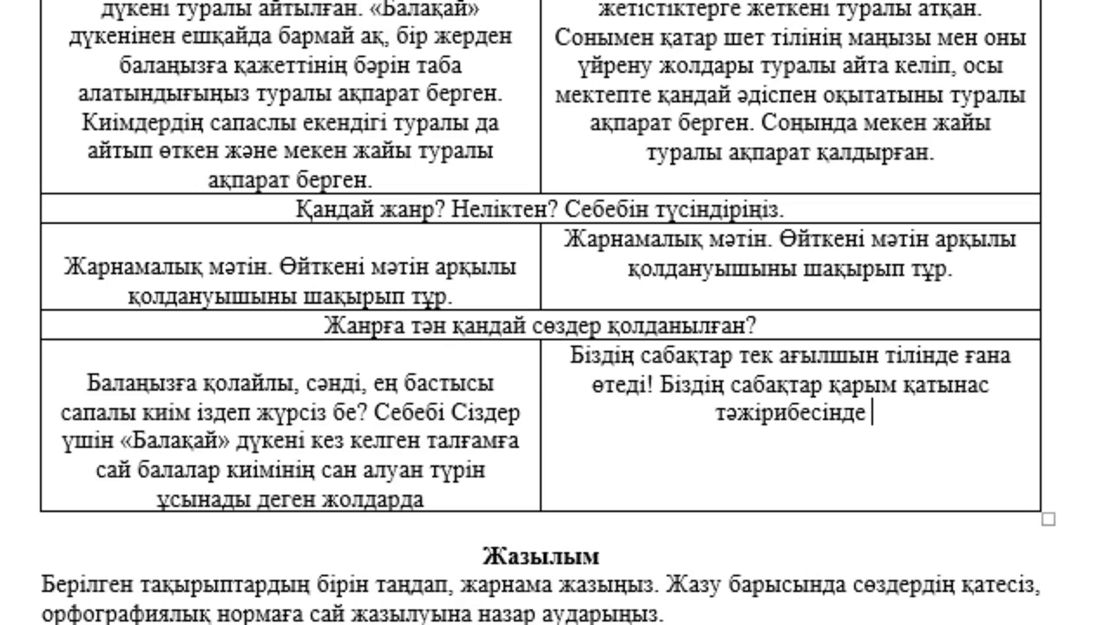
pyautogui.write('бағдар')
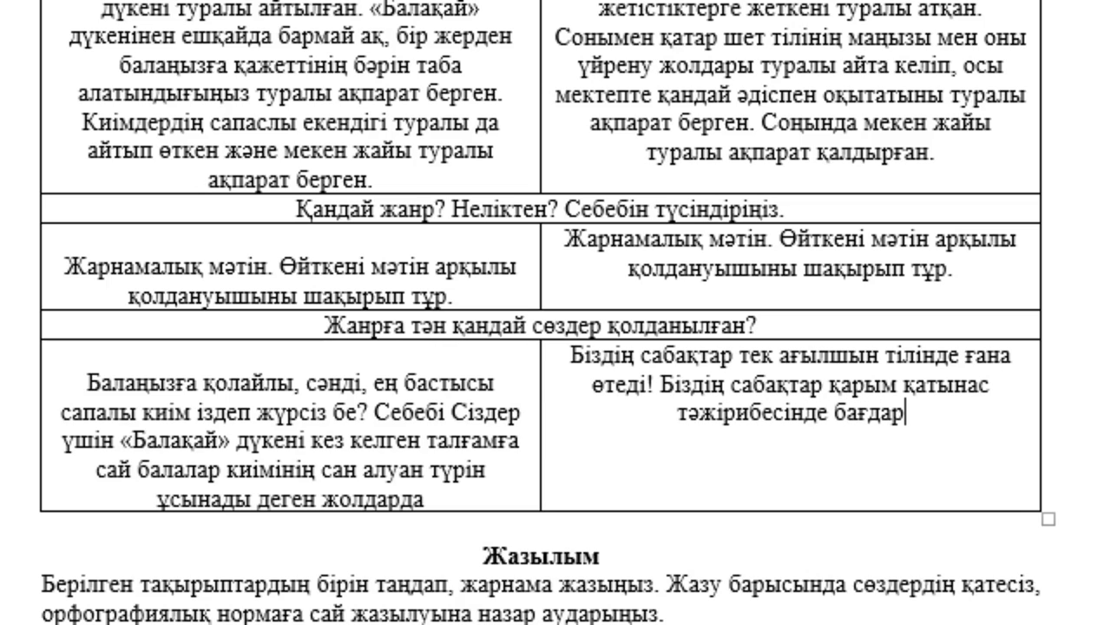
pyautogui.write('лан')
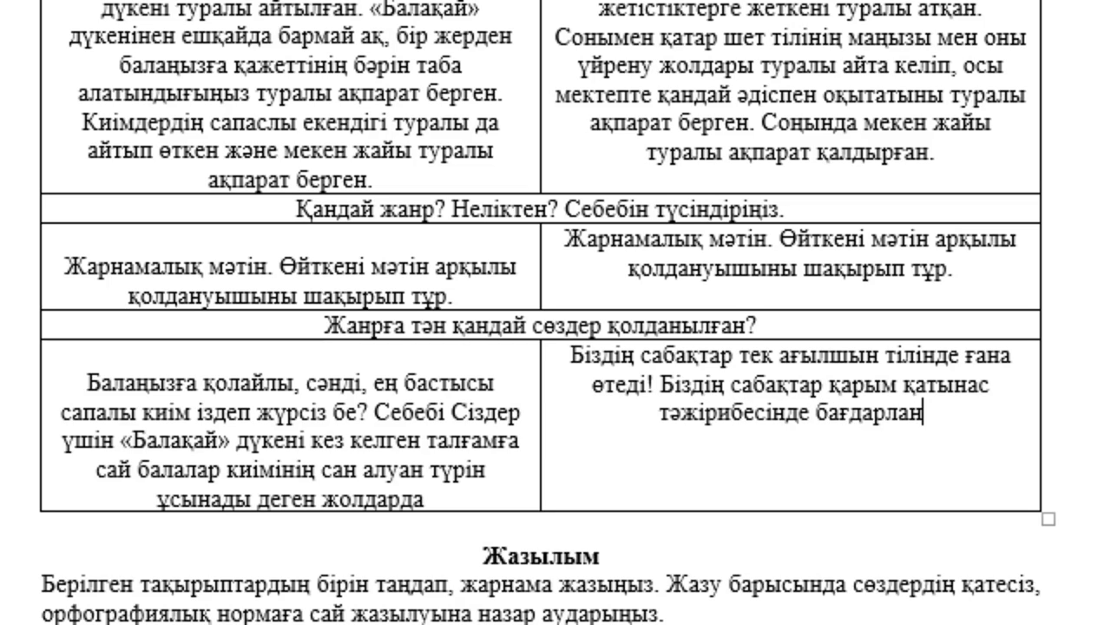
pyautogui.write('ған.')
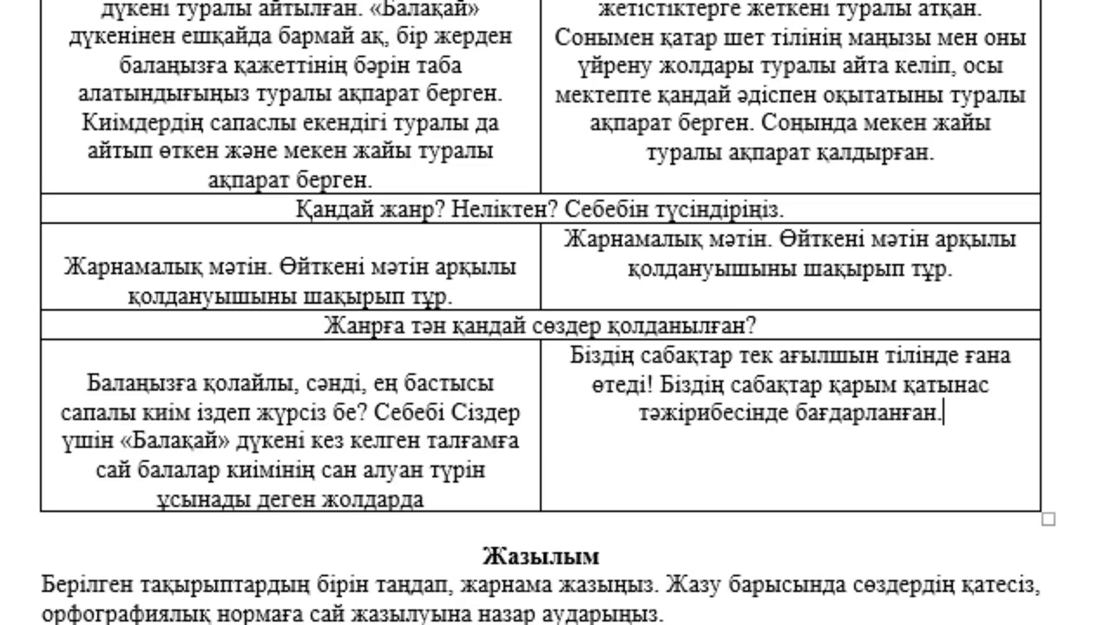
pyautogui.press('BackSpace')
pyautogui.write('! Д')
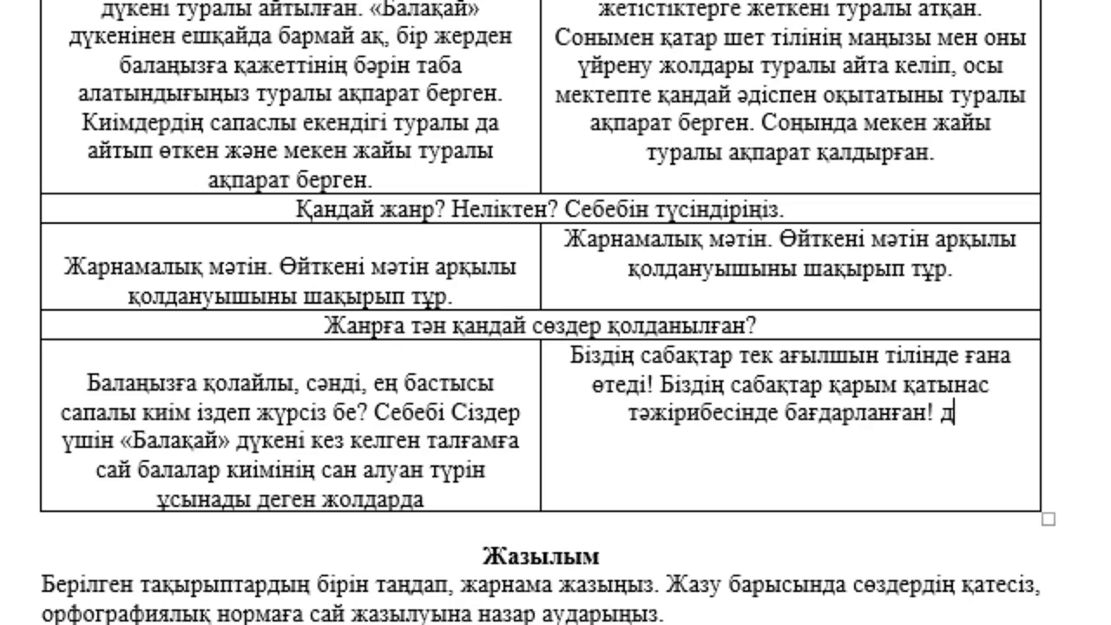
pyautogui.write('еген жолдар')
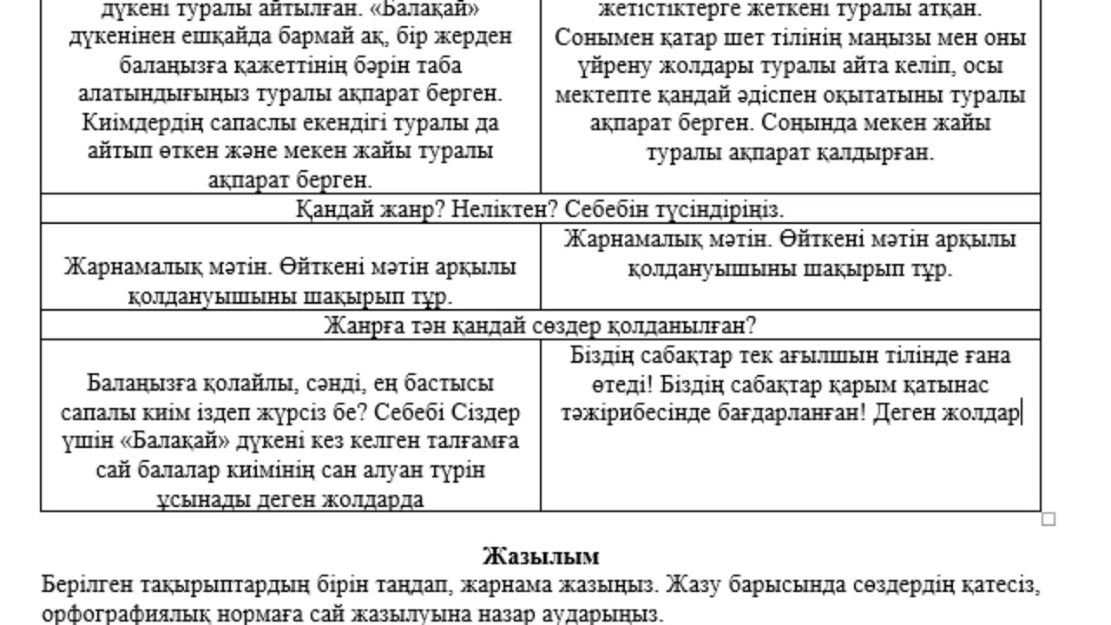
pyautogui.write('ды')
pyautogui.press('BackSpace')
pyautogui.press('BackSpace')
pyautogui.write('н')
pyautogui.press('BackSpace')
pyautogui.write('дан байқа')
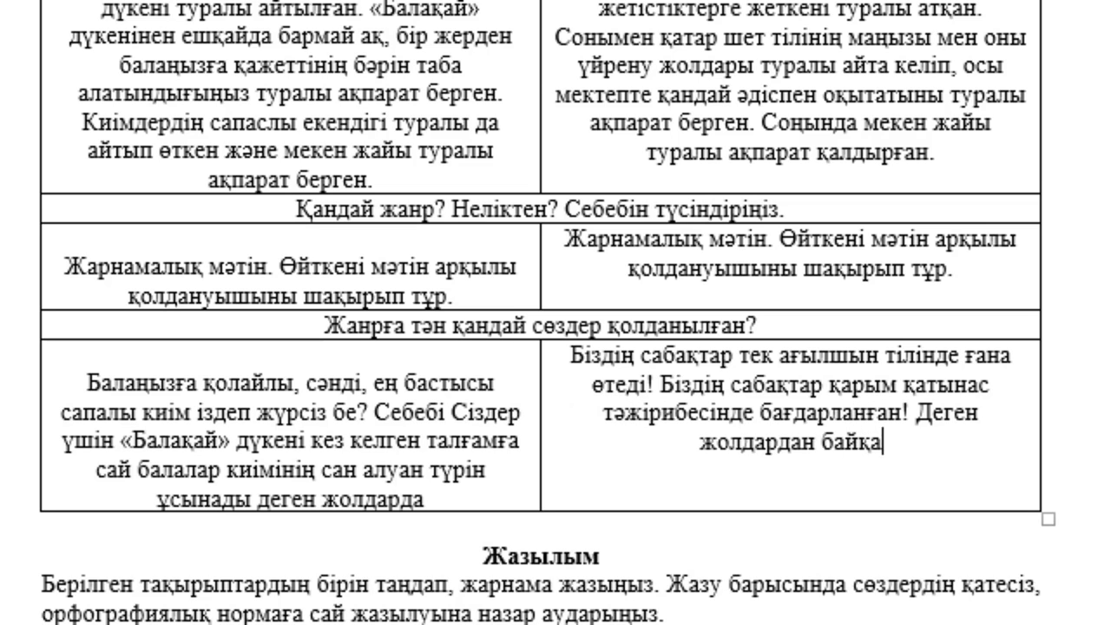
pyautogui.write('уға болады')
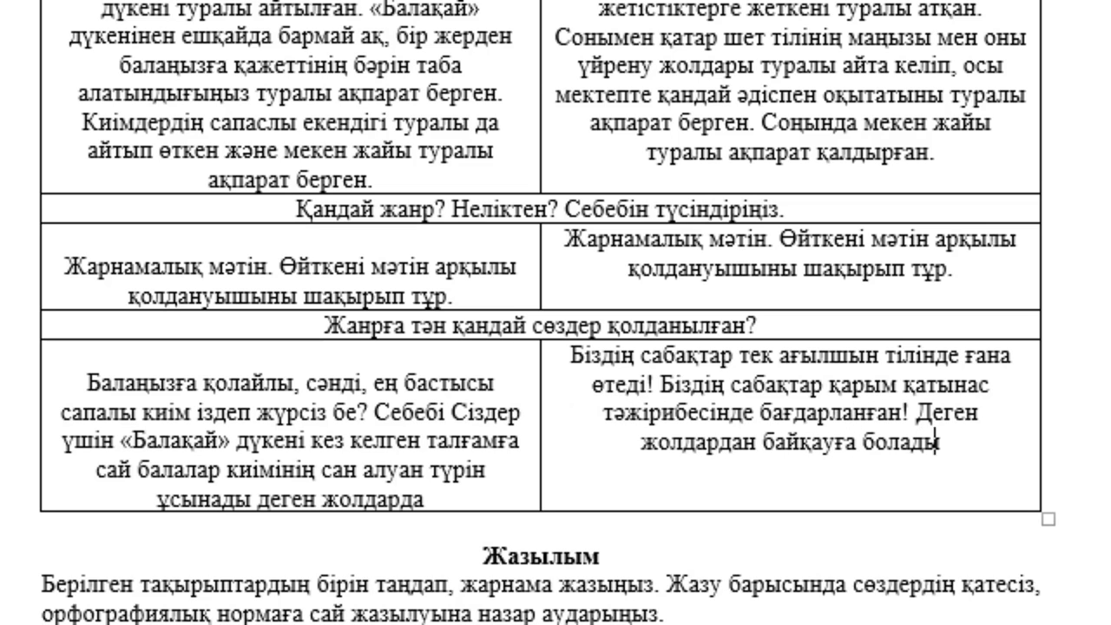
# Step: Scroll to the Жазылым task and highlight its topic-choice and spelling-norms instructions
pyautogui.scroll(-5, 688, 405)
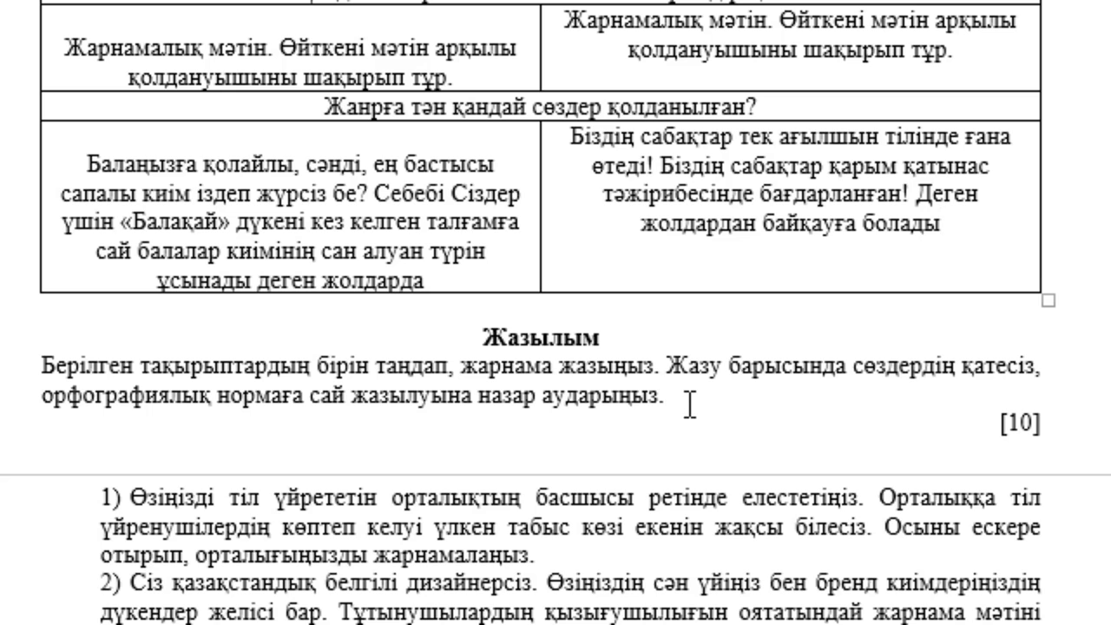
pyautogui.scroll(-2, 688, 405)
pyautogui.scroll(-2, 668, 384)
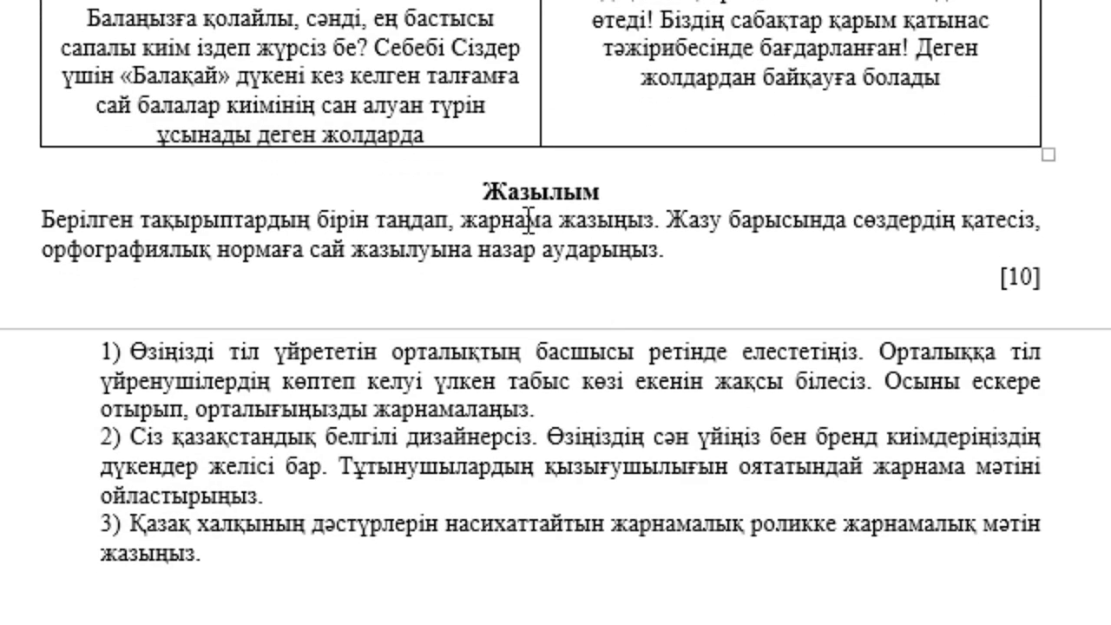
pyautogui.moveTo(162, 224)
pyautogui.mouseDown()
pyautogui.moveTo(519, 162)
pyautogui.moveTo(656, 232)
pyautogui.moveTo(677, 257)
pyautogui.mouseUp()
pyautogui.click(526, 252)
pyautogui.moveTo(181, 252); pyautogui.dragTo(492, 258)
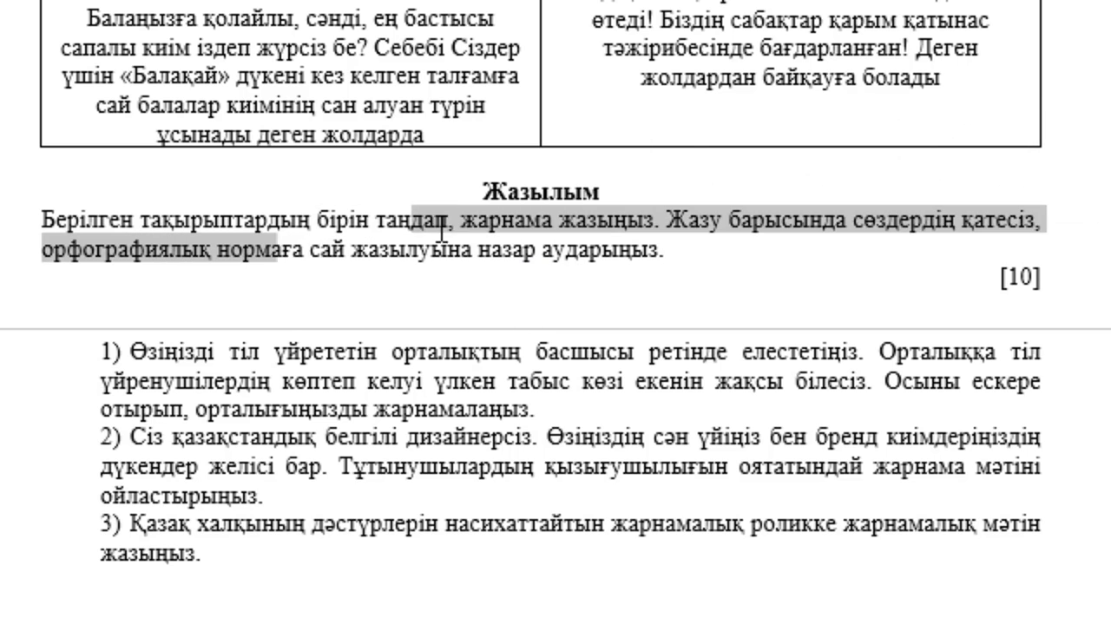
# Step: Select numbered topics 2 and 3, then add a new line after topic 3
pyautogui.scroll(-2, 493, 258)
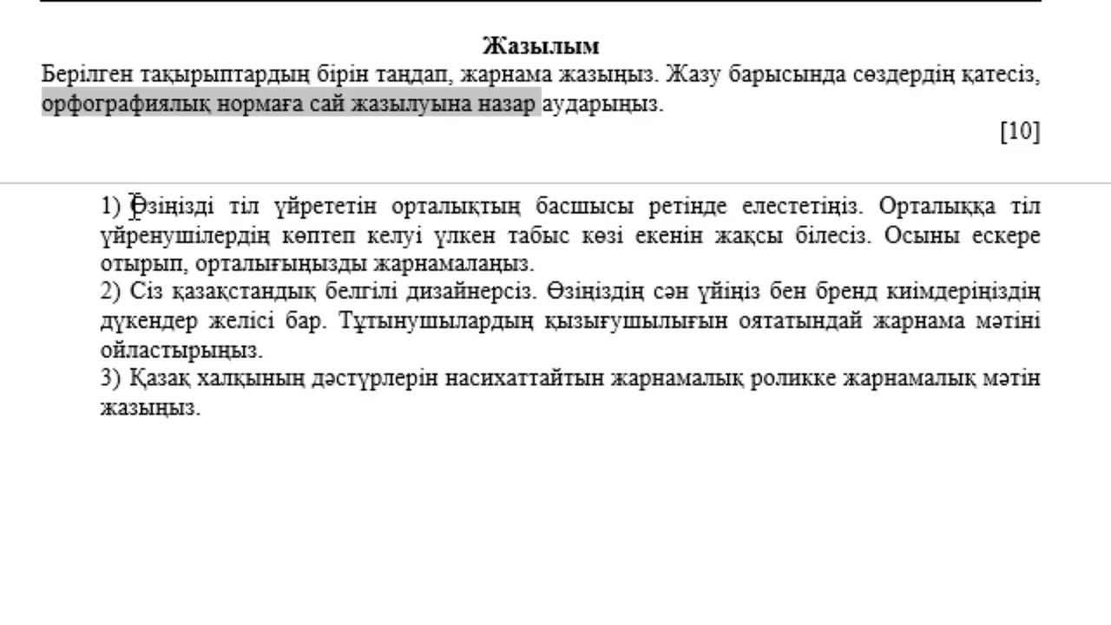
pyautogui.moveTo(132, 206); pyautogui.dragTo(527, 262)
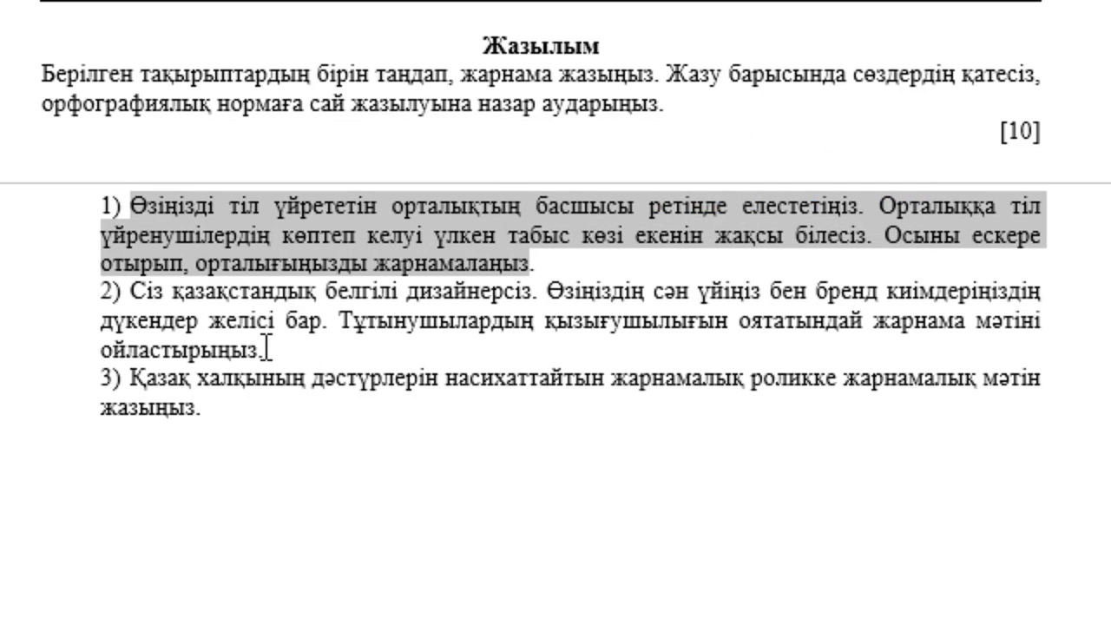
pyautogui.tripleClick(237, 300)
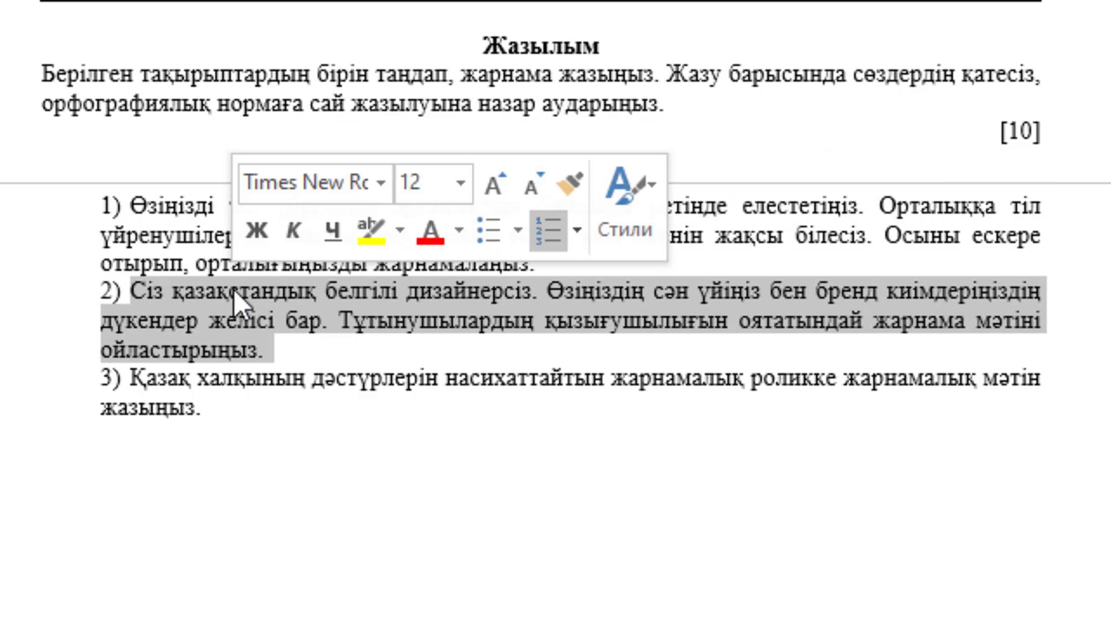
pyautogui.tripleClick(247, 379)
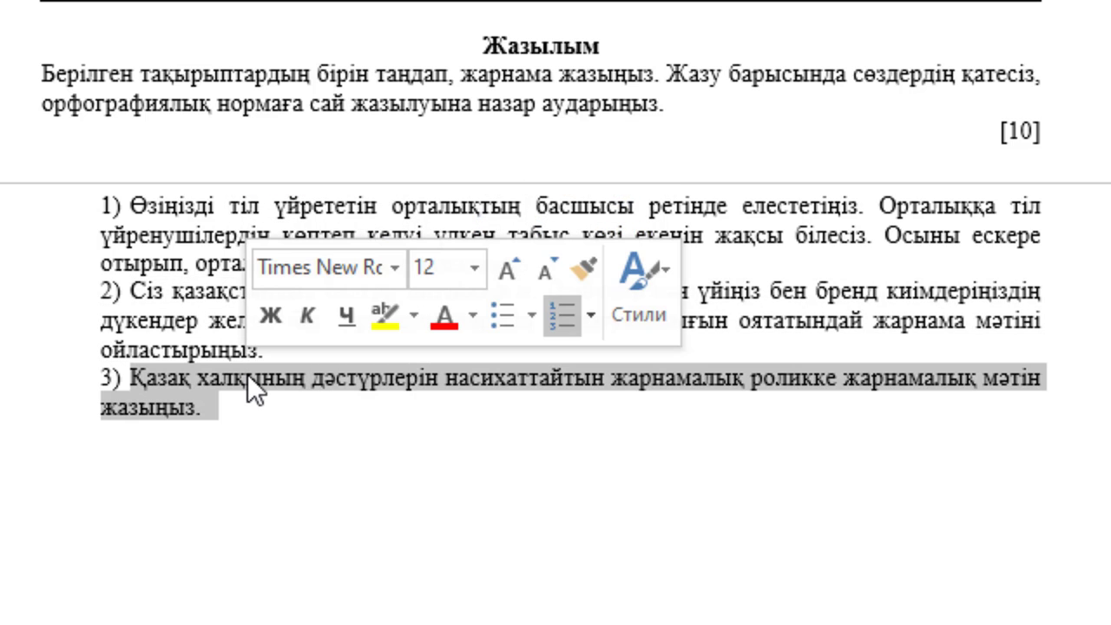
pyautogui.click(250, 416)
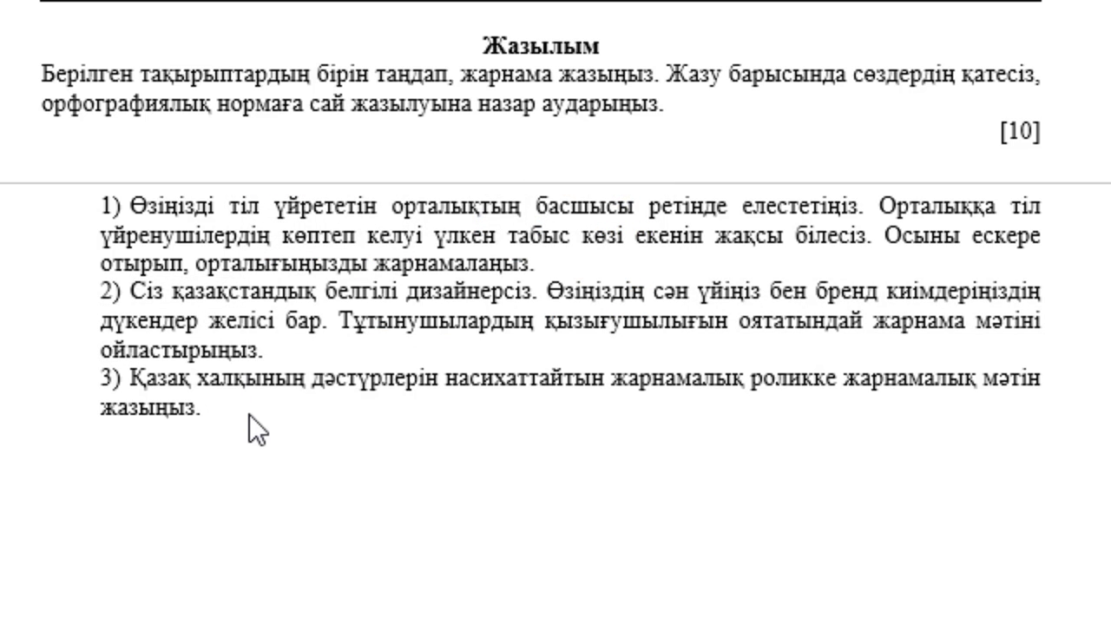
pyautogui.press('Return')
pyautogui.press('Return')
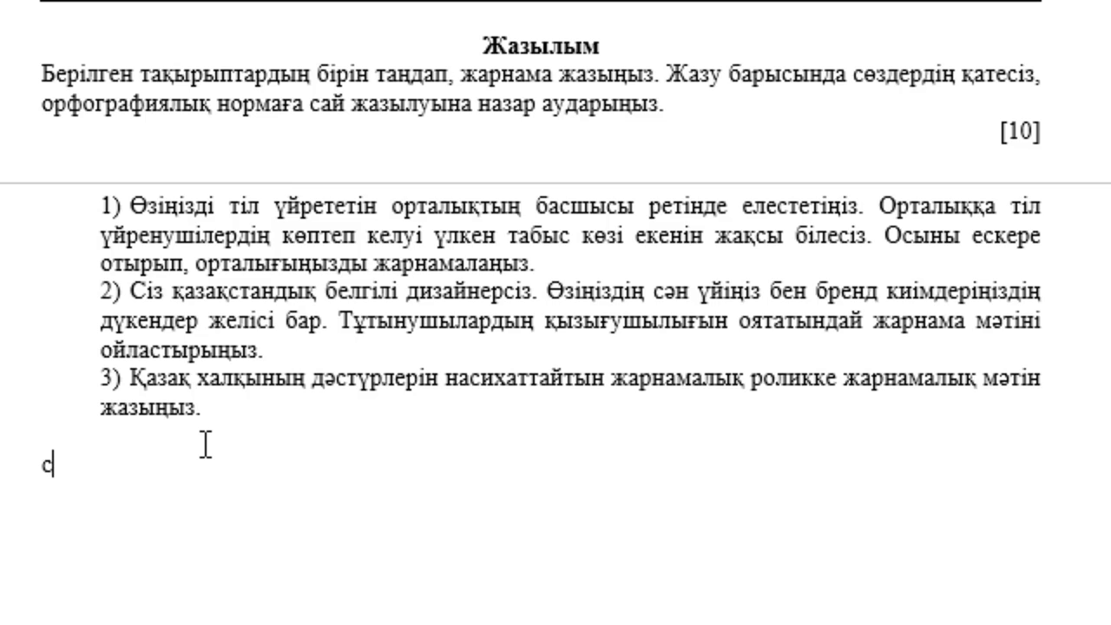
# Step: Complete the opening paragraph about clothing meeting aesthetic and group-membership needs, ending with 'қанағаттандыруға көмектеседі.'
pyautogui.write('ән біздің')
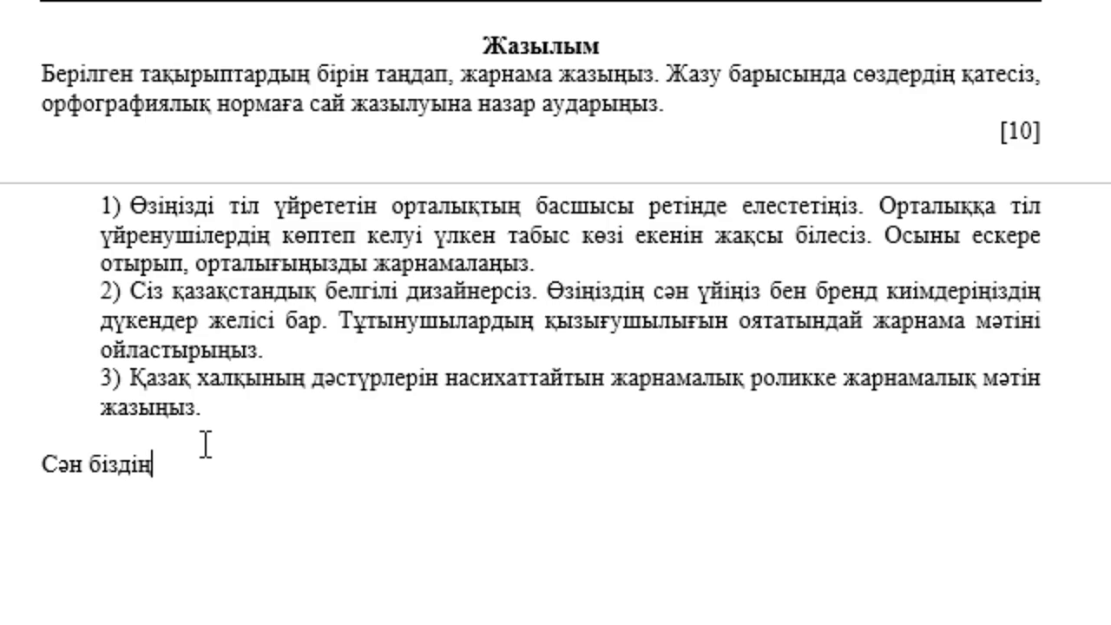
pyautogui.write(' өм')
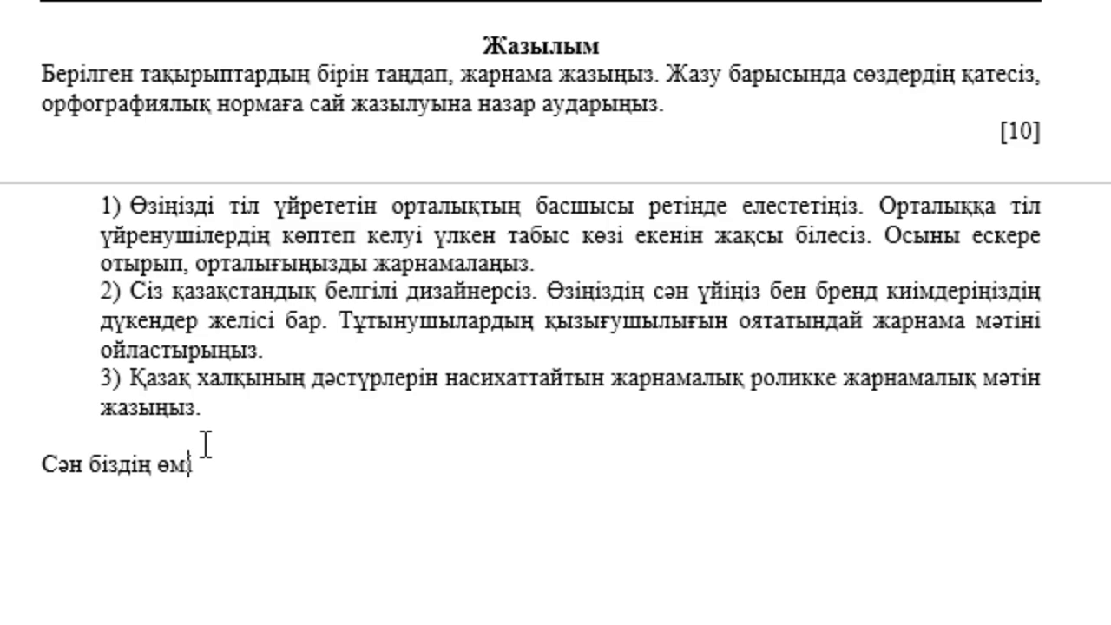
pyautogui.write('ірімізде ')
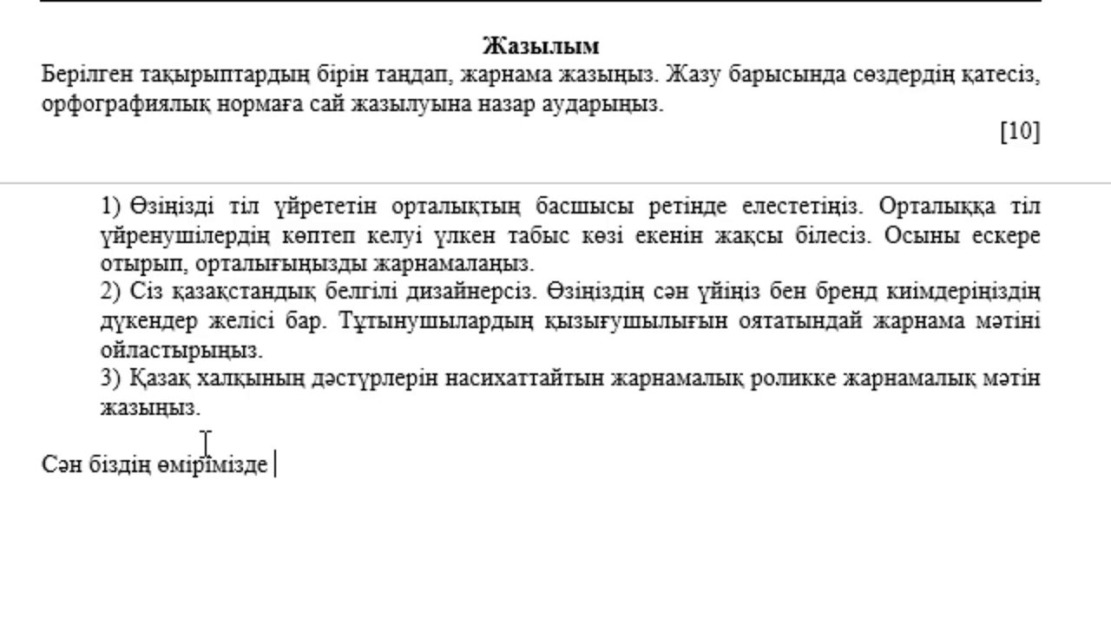
pyautogui.write('маңызды ')
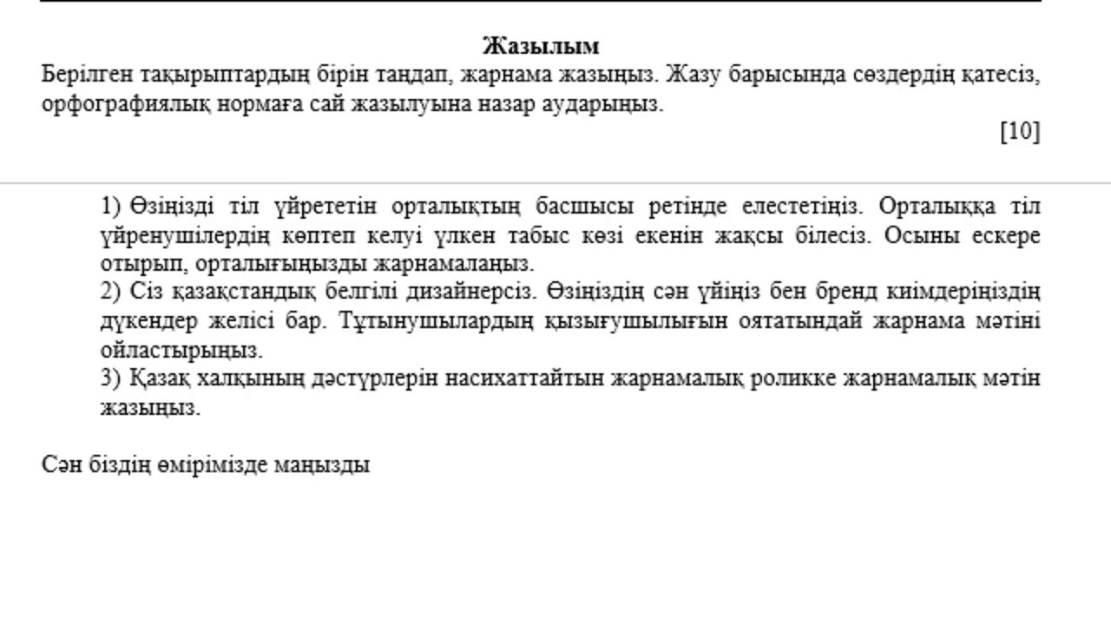
pyautogui.write('рөл атқ')
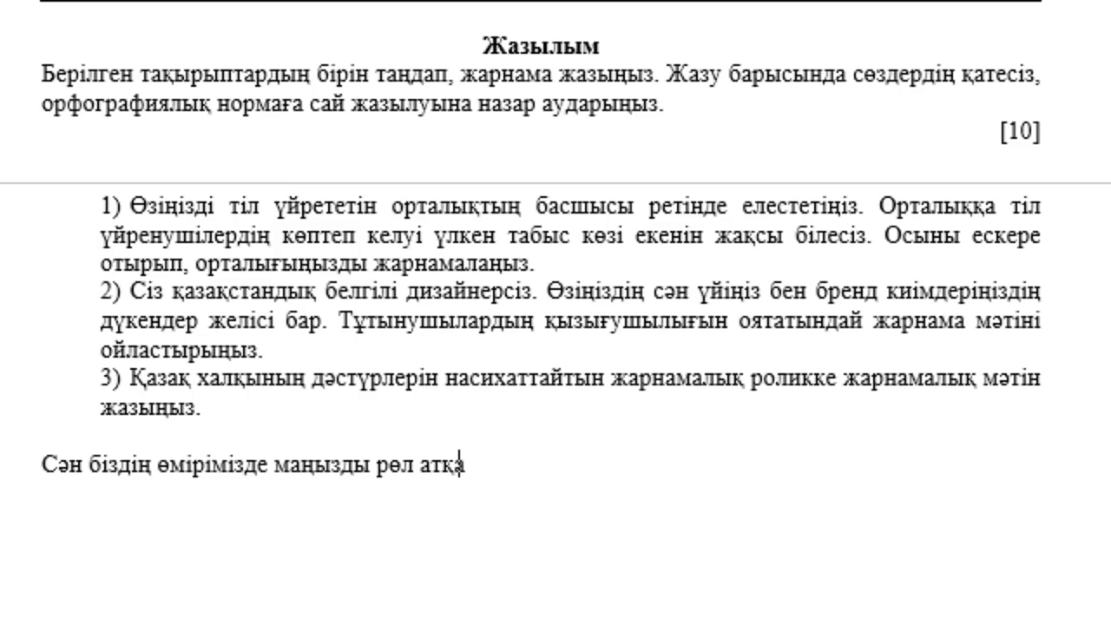
pyautogui.write('арады.')
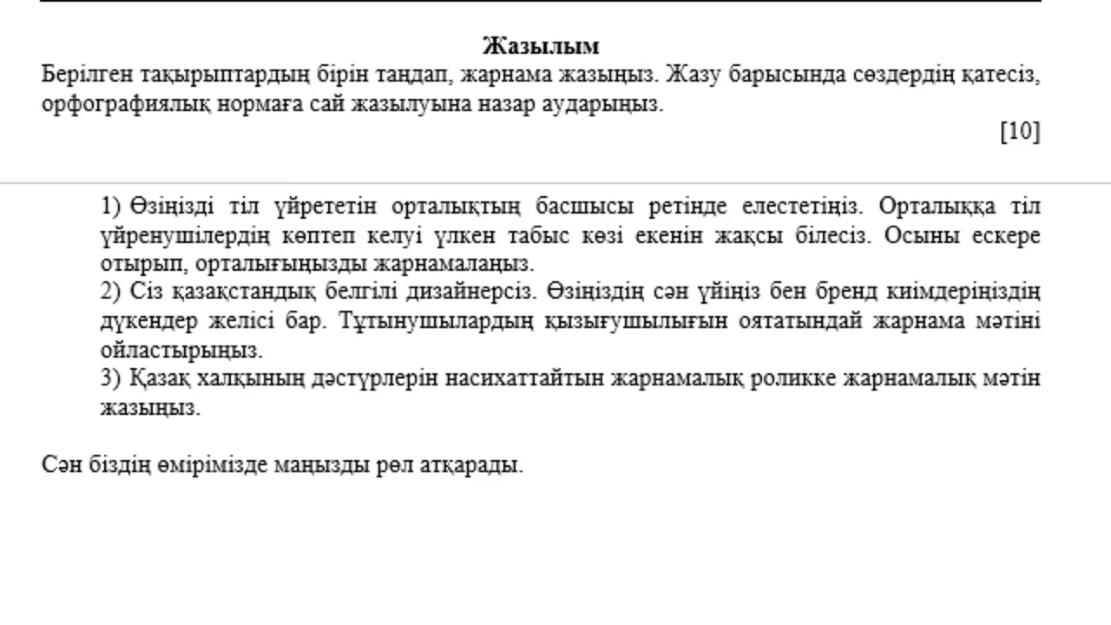
pyautogui.write(',')
pyautogui.write('бізді')
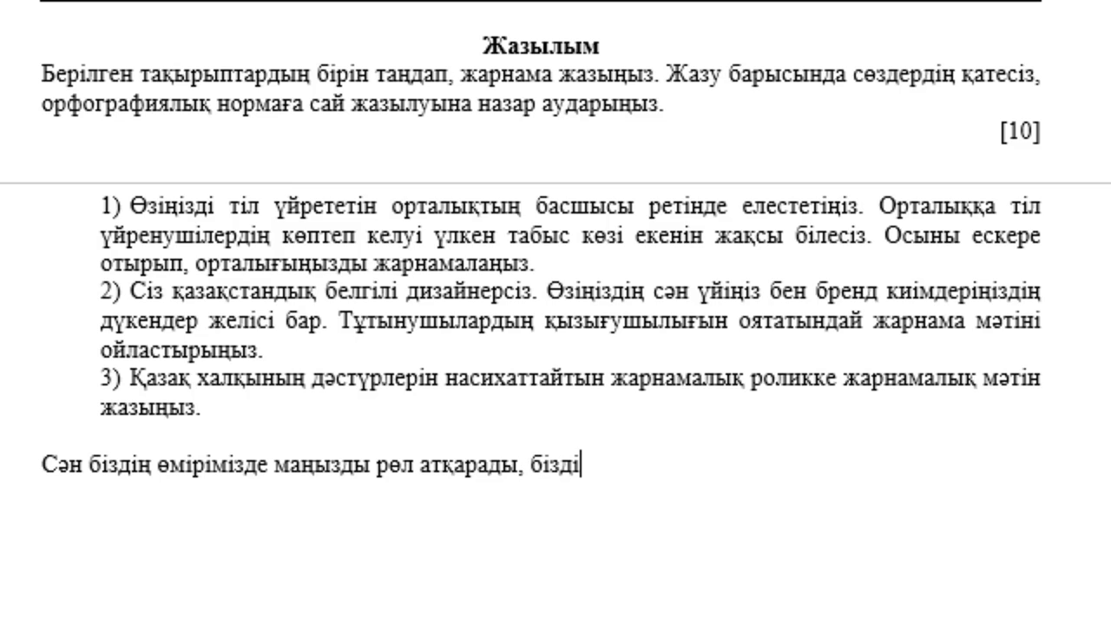
pyautogui.write(' суықтан')
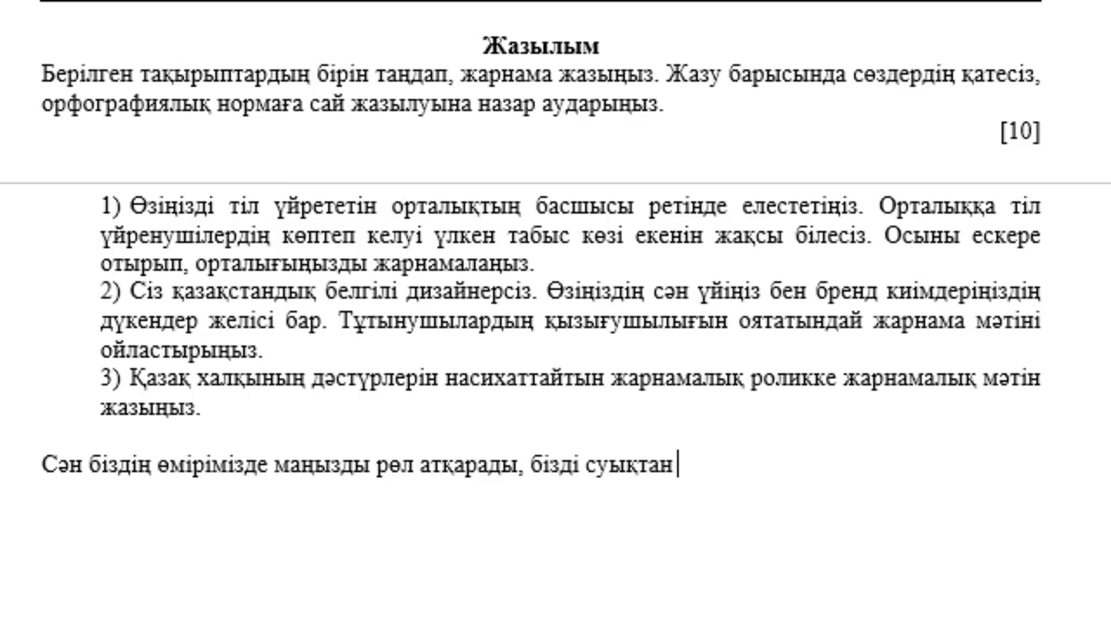
pyautogui.write(' қорғау си')
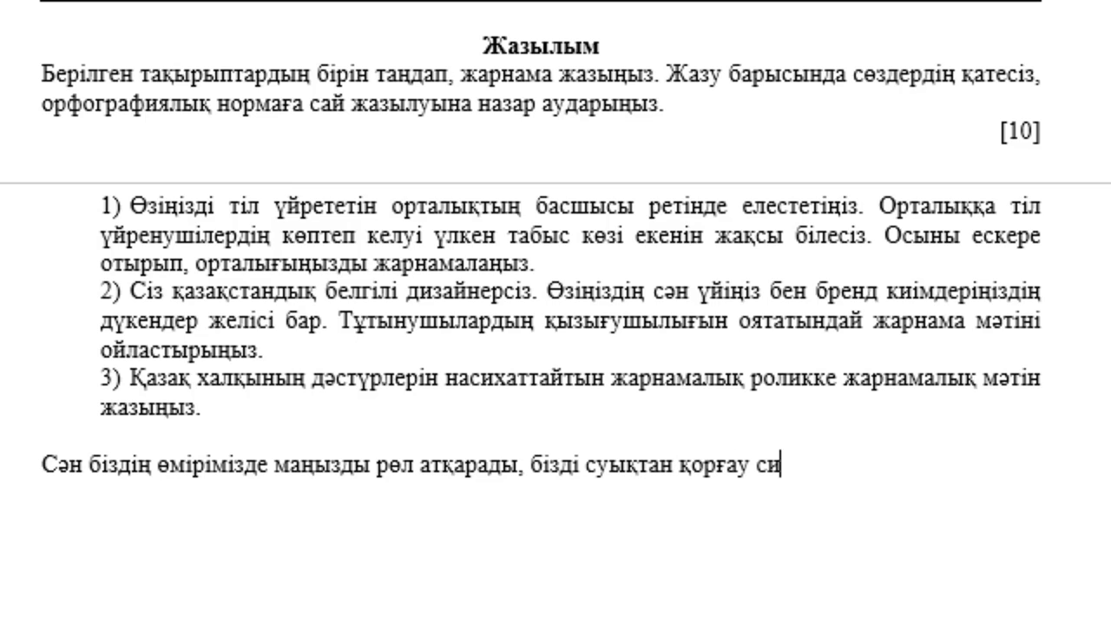
pyautogui.write('яқтыне')
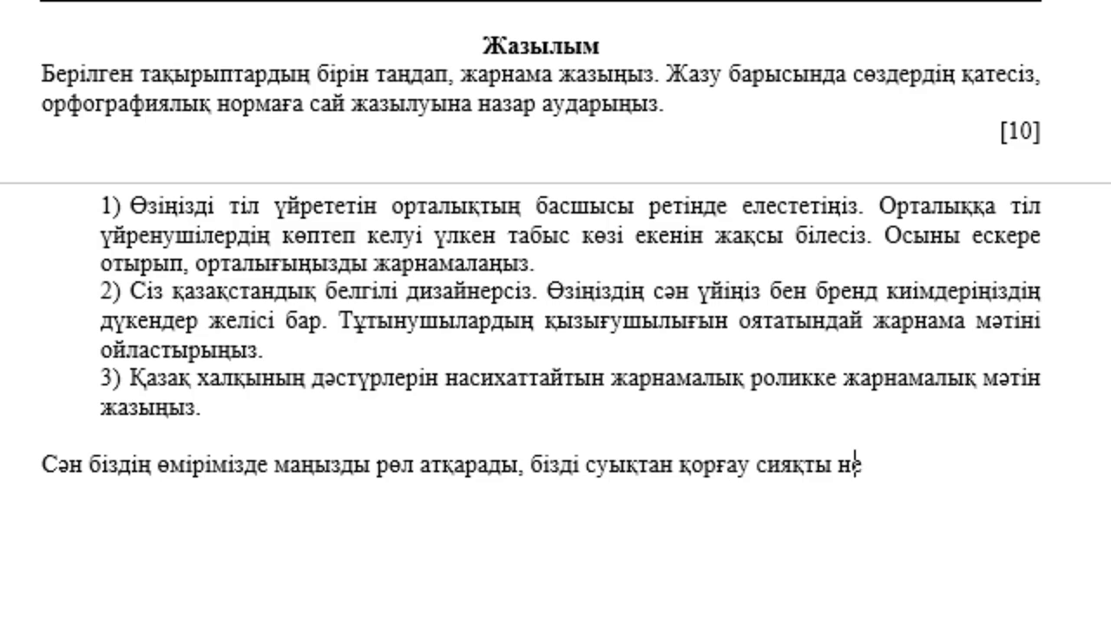
pyautogui.write('гізгі ')
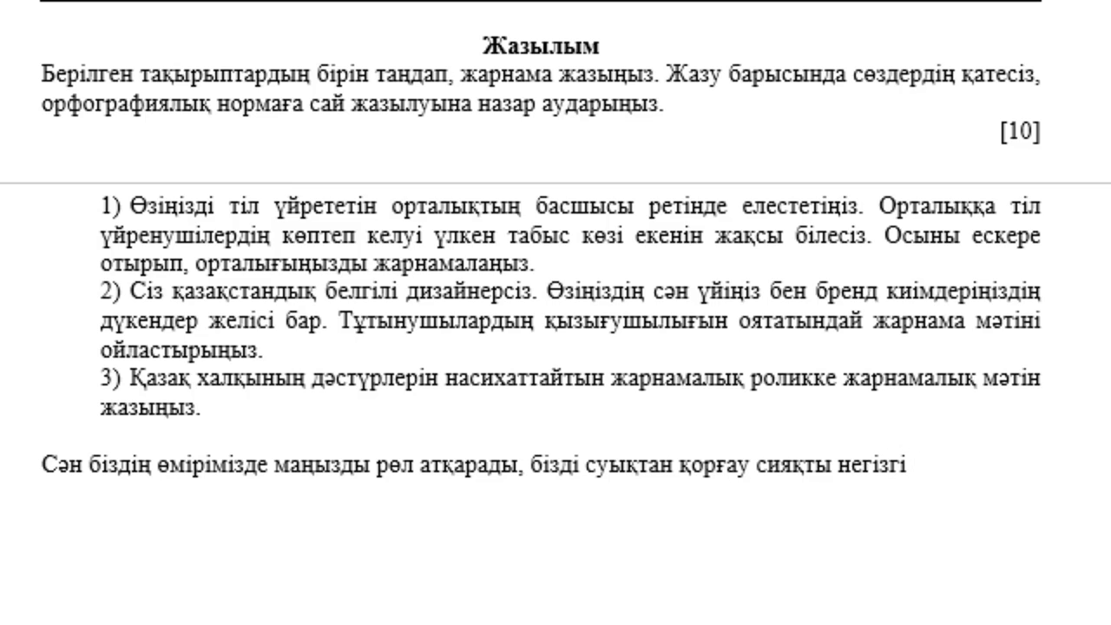
pyautogui.write('қажетте')
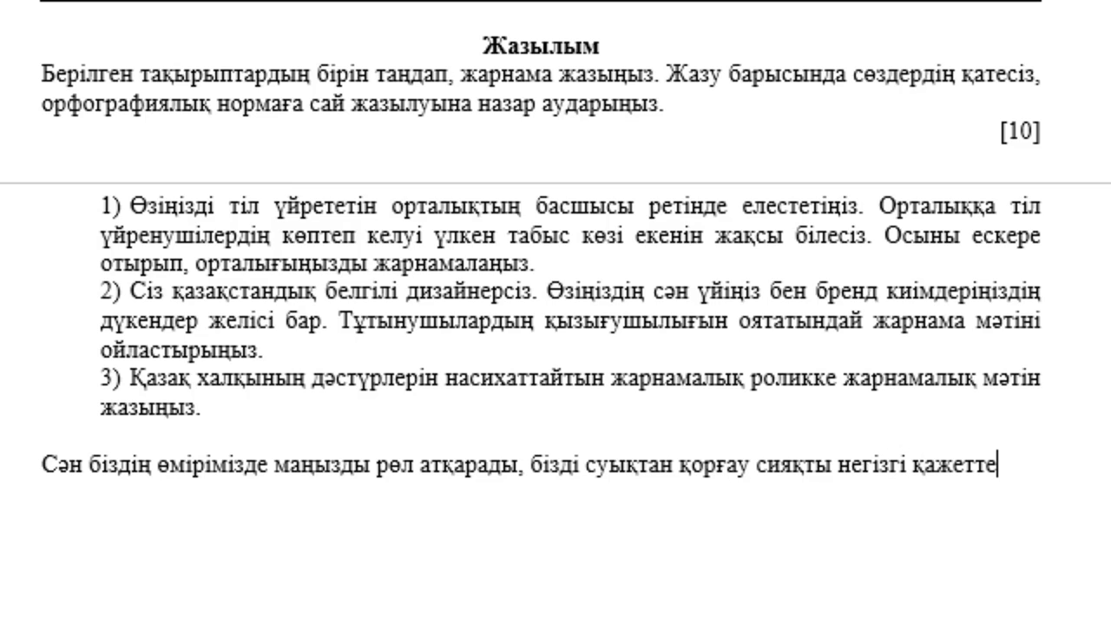
pyautogui.press('BackSpace')
pyautogui.write('іліктер')
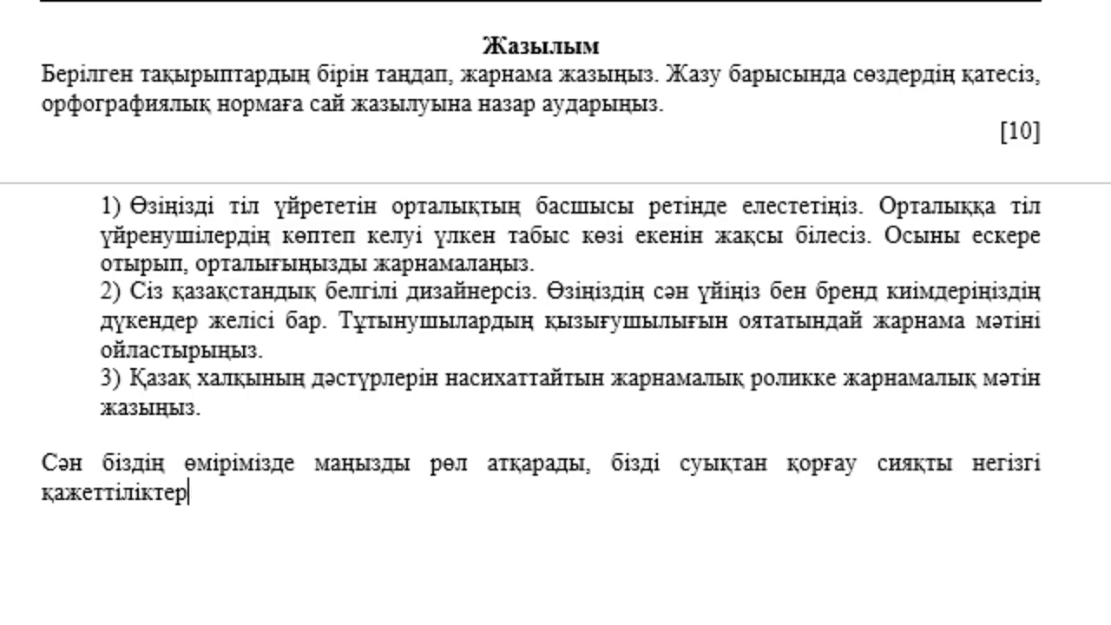
pyautogui.write('імізді')
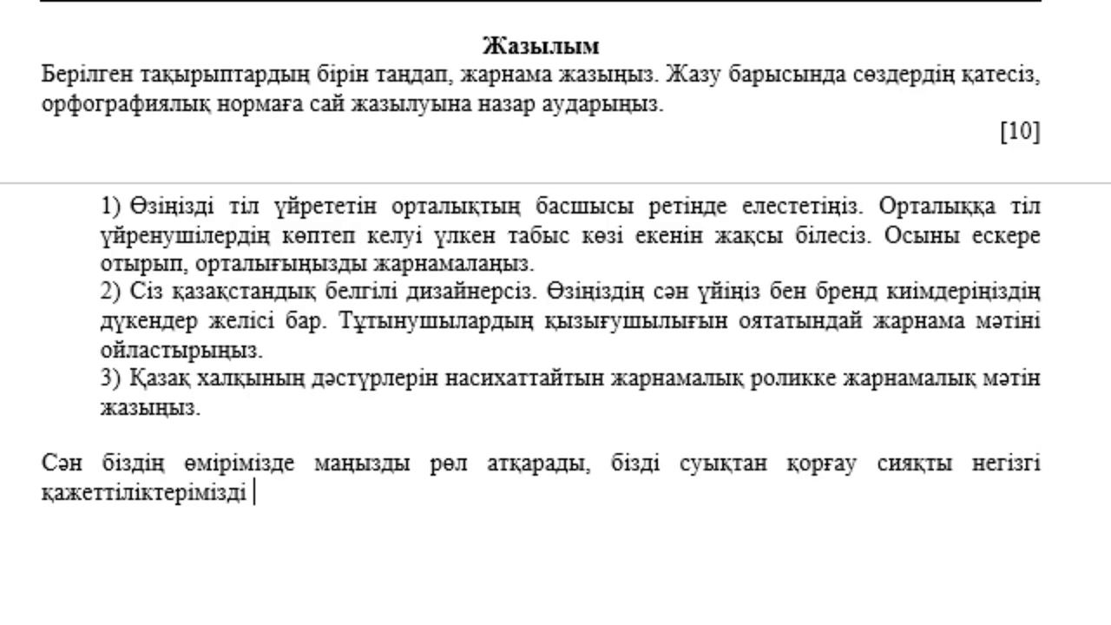
pyautogui.write(' қанаған')
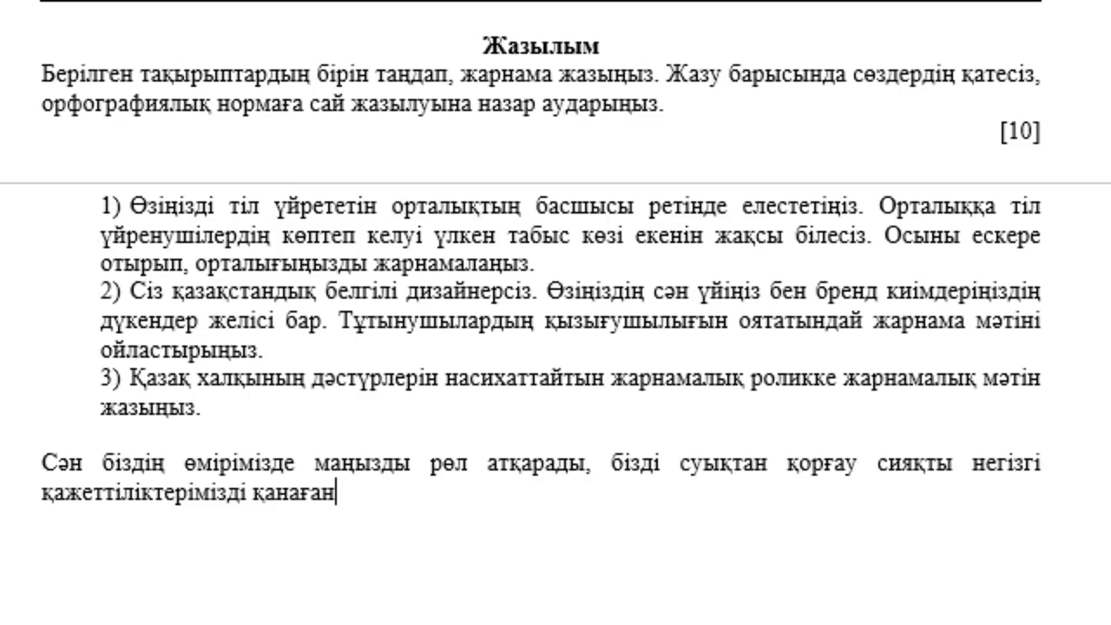
pyautogui.press('BackSpace')
pyautogui.write('ттандыр')
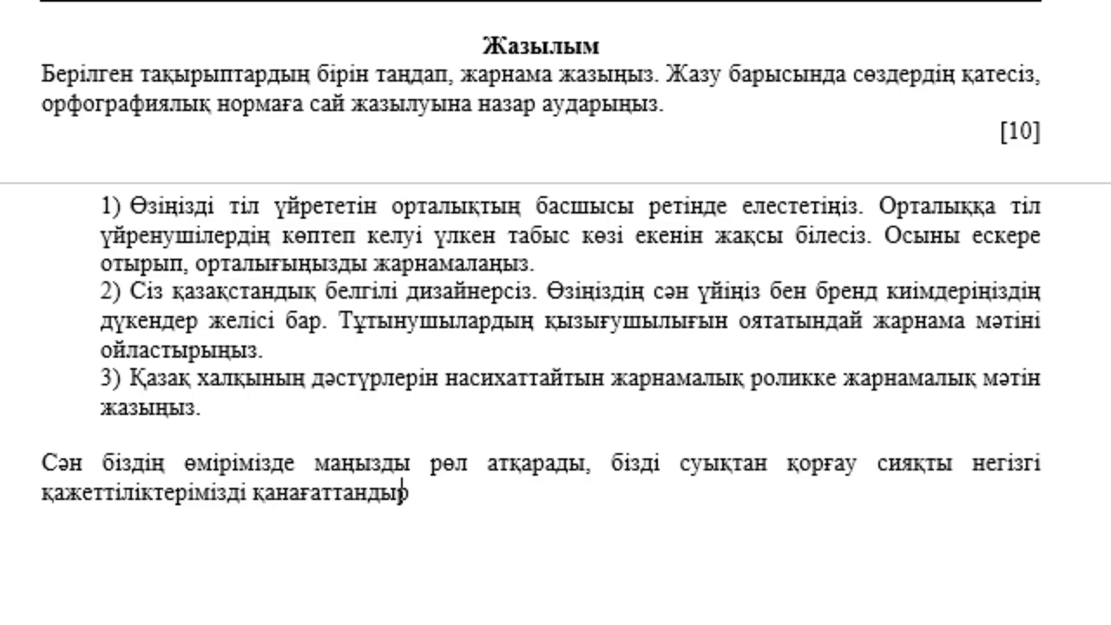
pyautogui.write('ыпқана ')
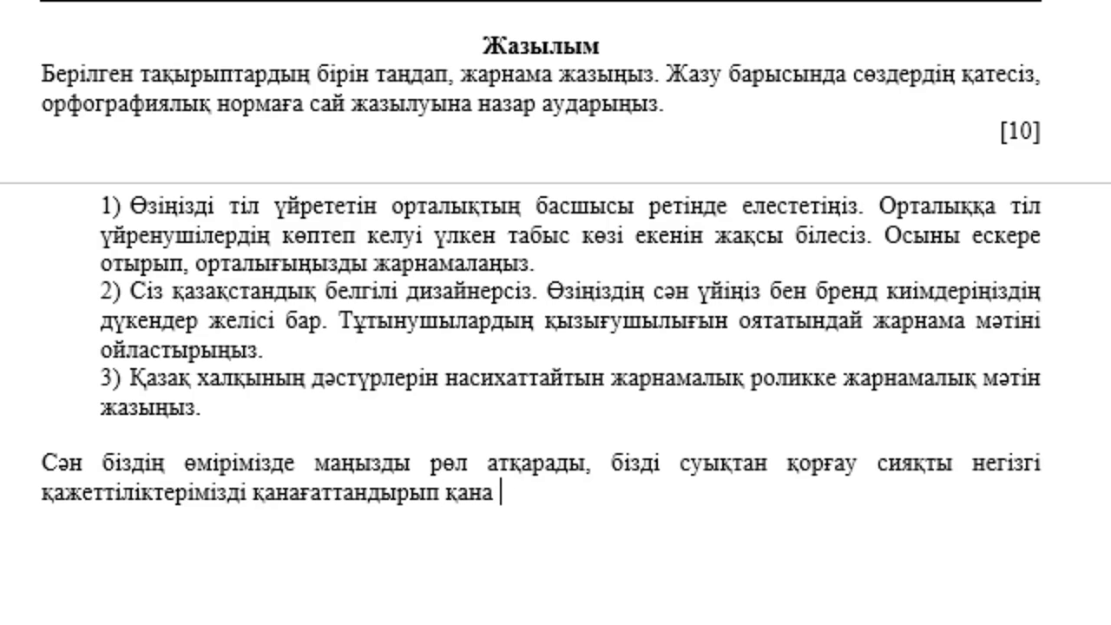
pyautogui.write('қоймай,')
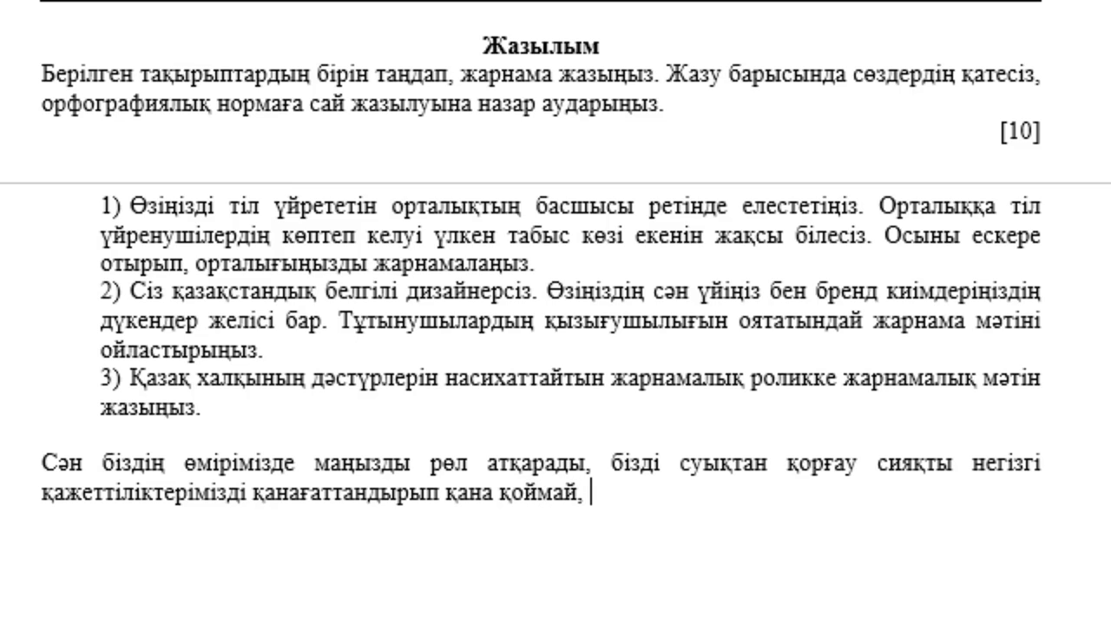
pyautogui.write('сонымен қа')
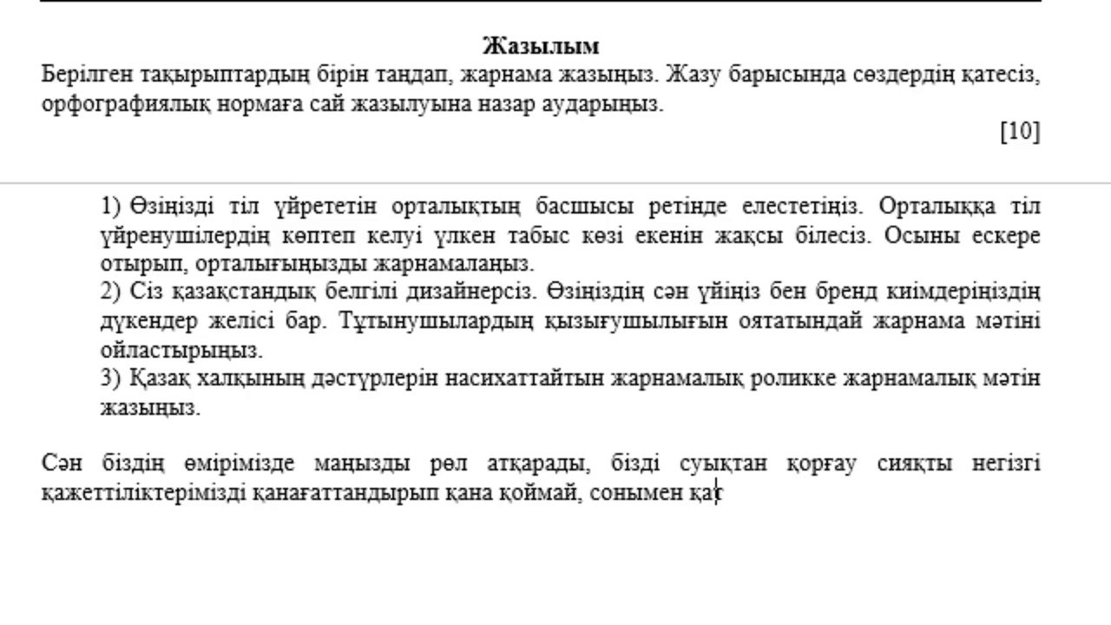
pyautogui.write('тар')
pyautogui.write(' эстетик')
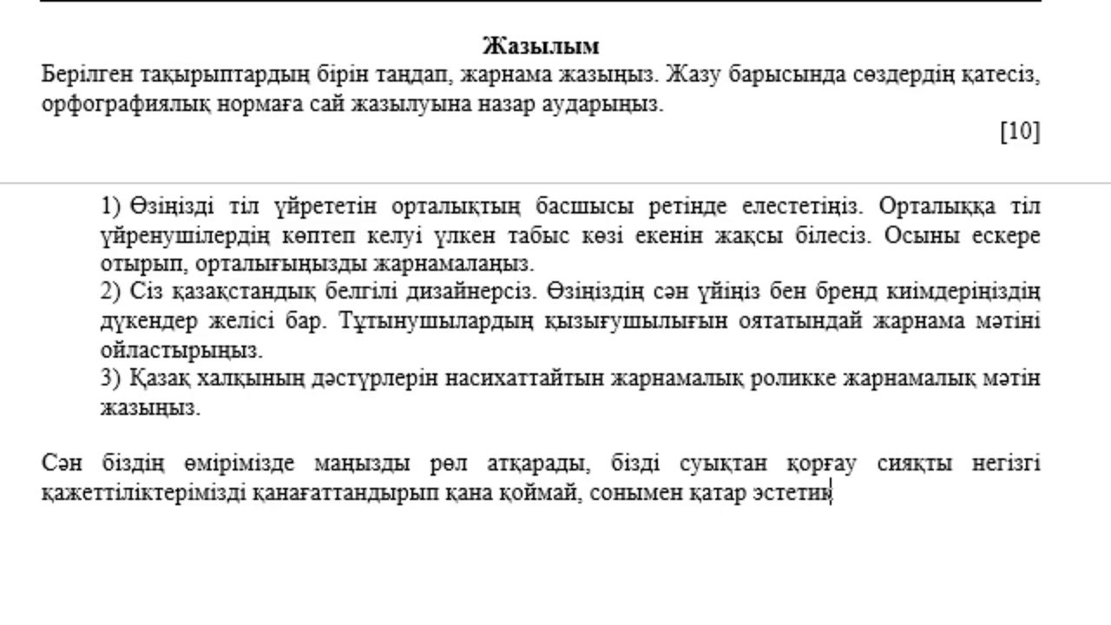
pyautogui.write('алық')
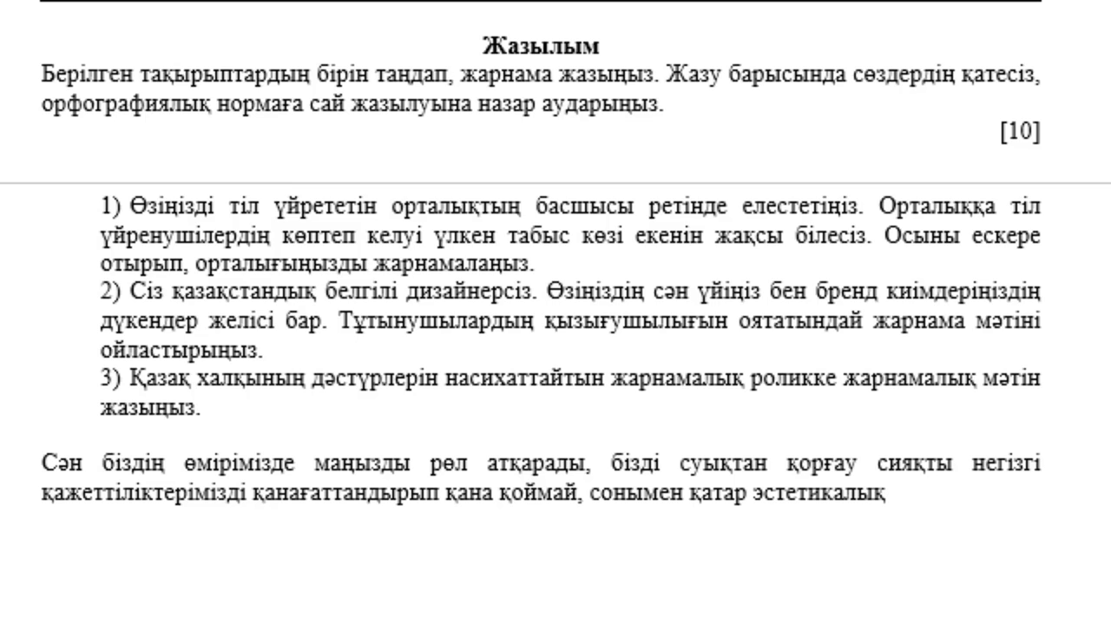
pyautogui.write('қажеттілі')
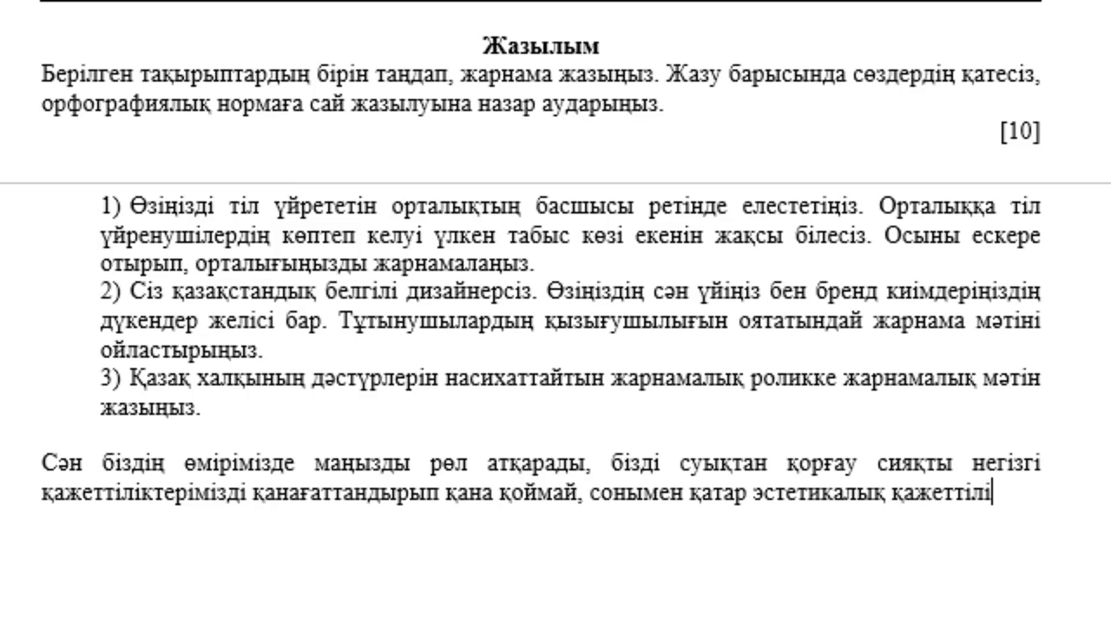
pyautogui.write('кпен т')
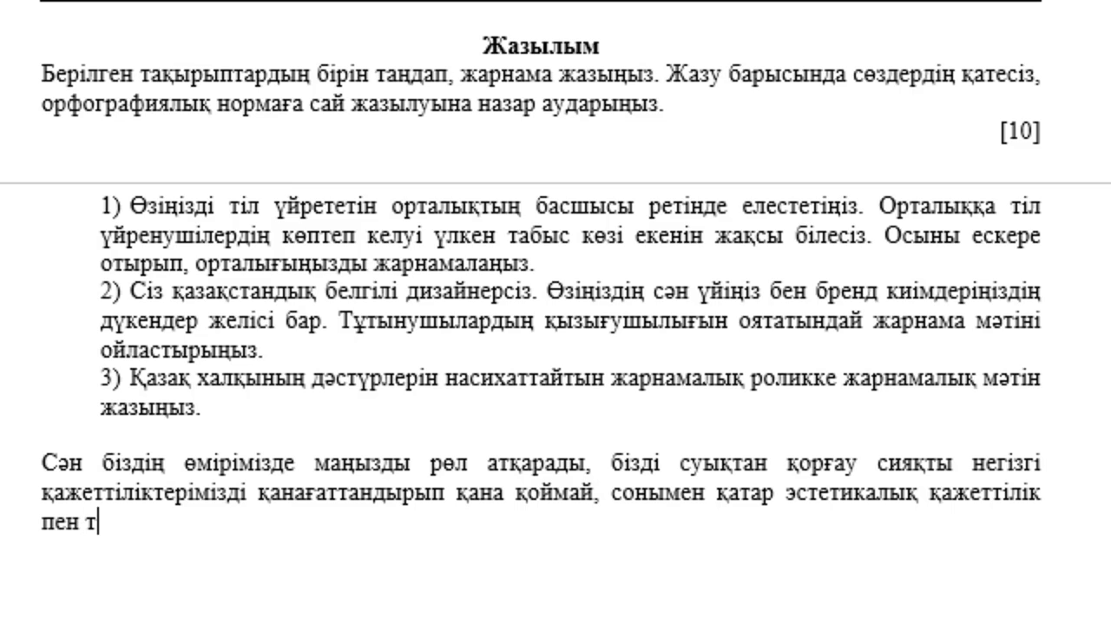
pyautogui.write('опмү')
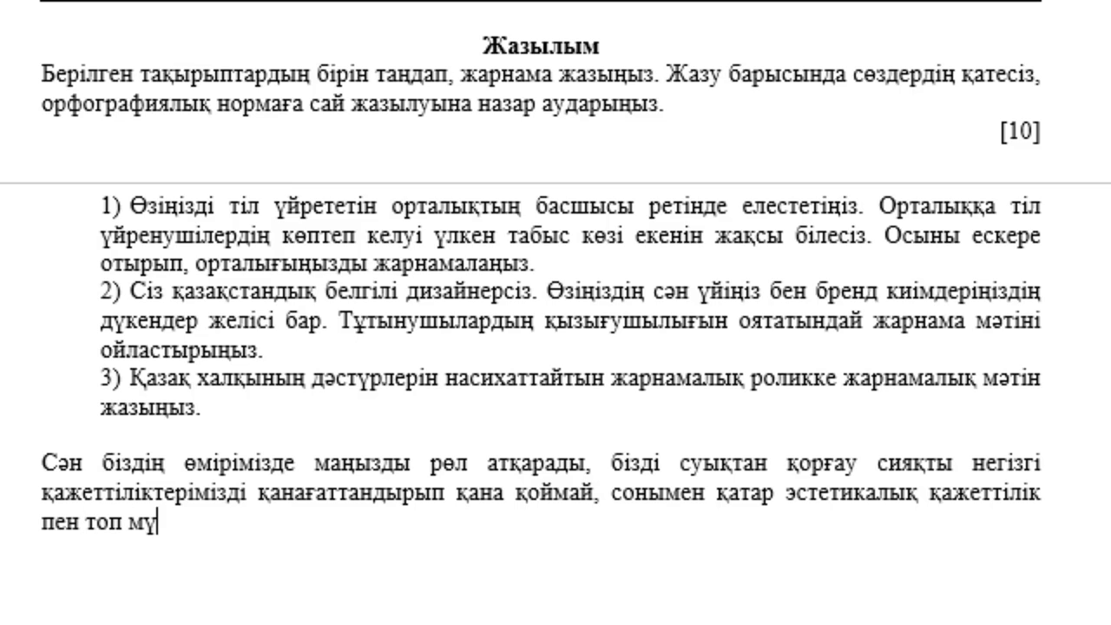
pyautogui.write('шелігін ')
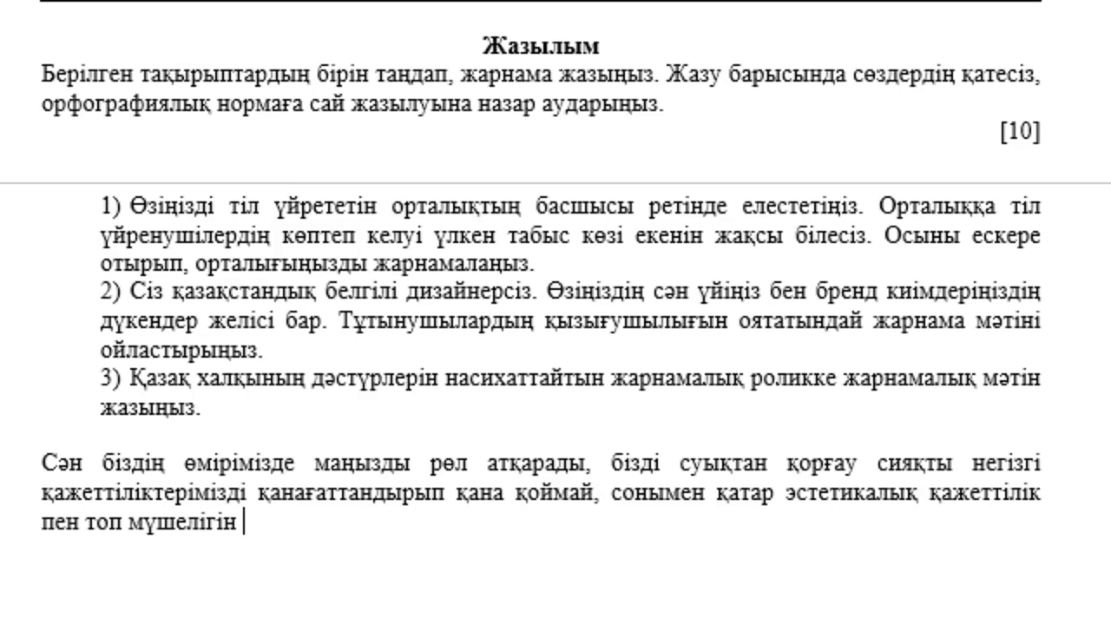
pyautogui.write('қанаға')
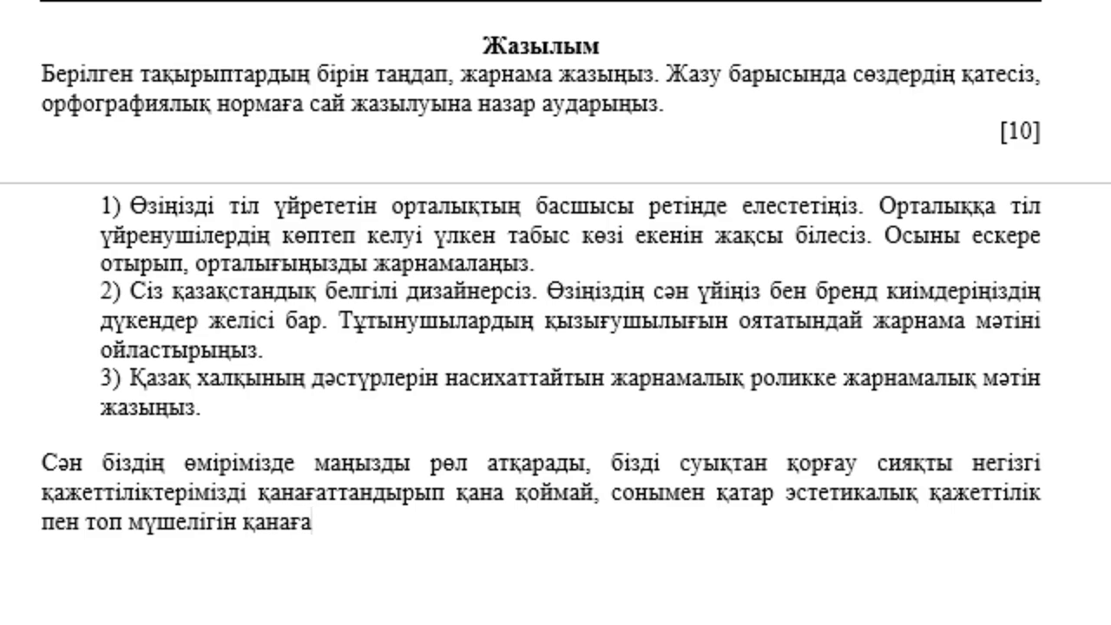
pyautogui.write('ттан')
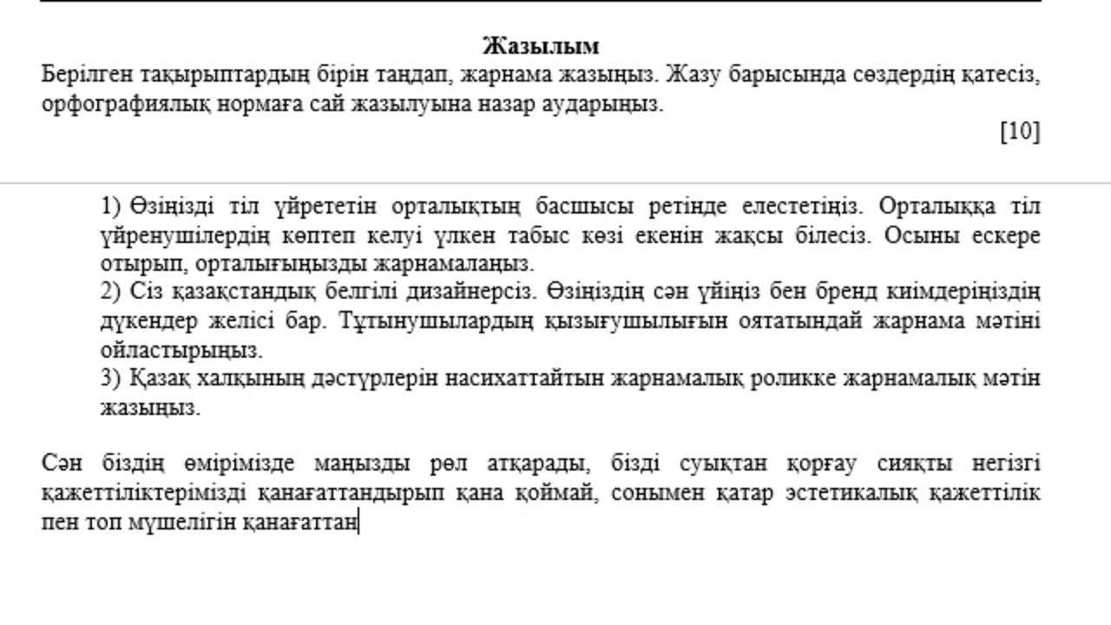
pyautogui.write('дыруғ')
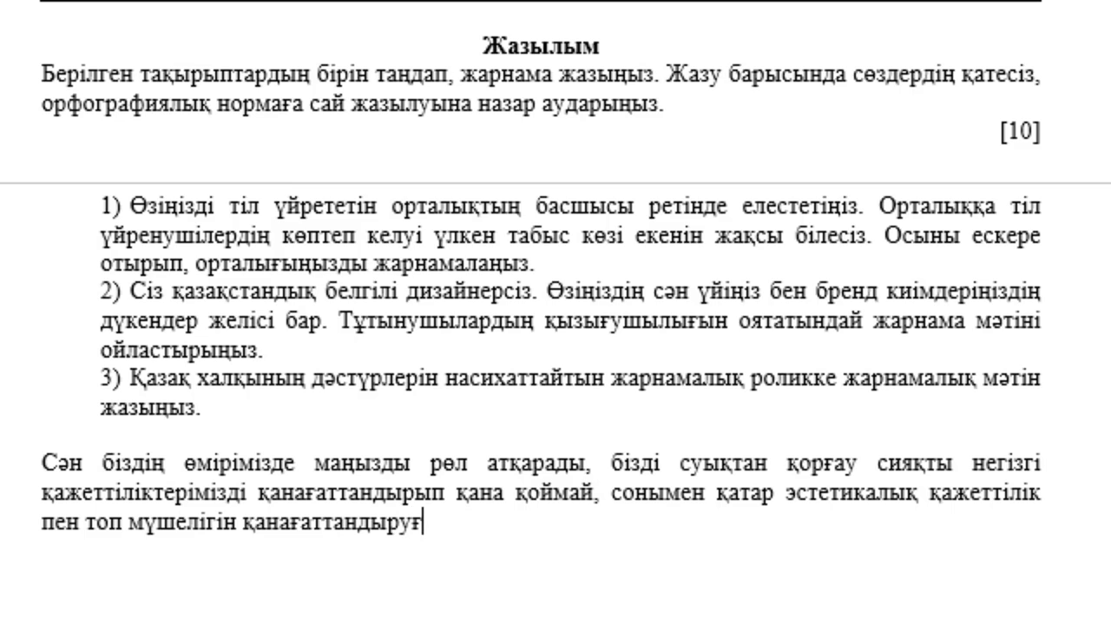
pyautogui.write('акө')
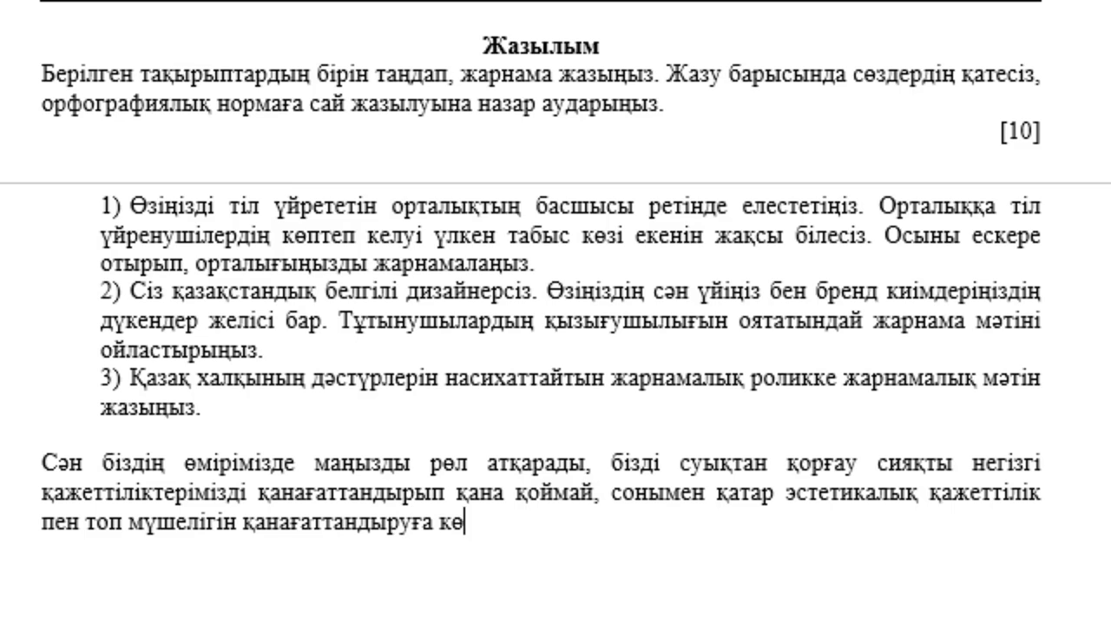
pyautogui.write('мектеседі.')
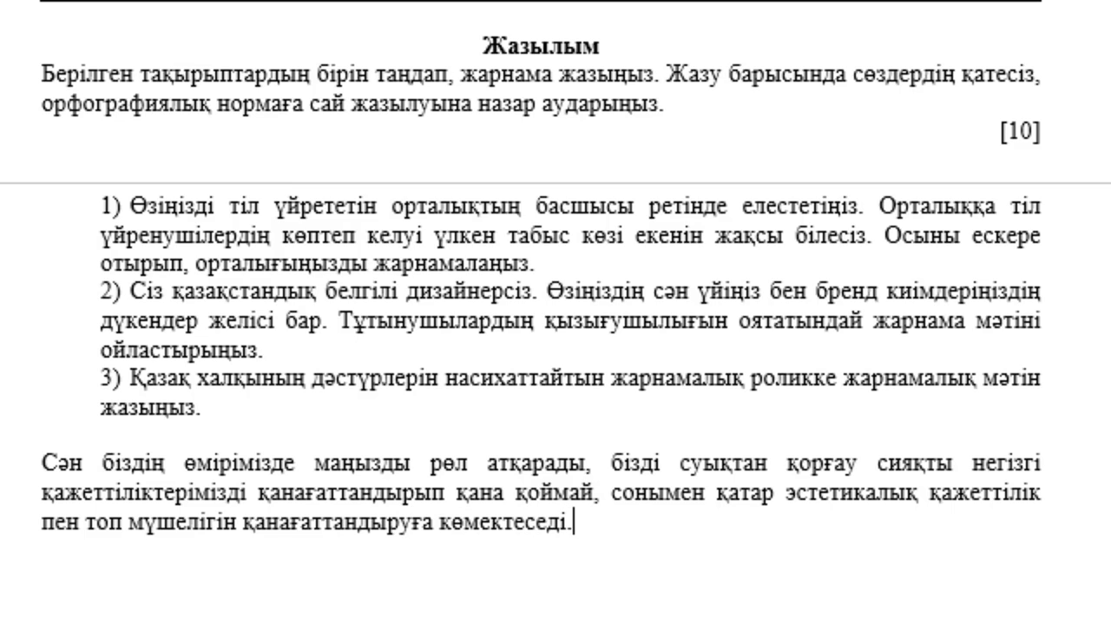
pyautogui.write('Б')
pyautogui.write('іздіңк')
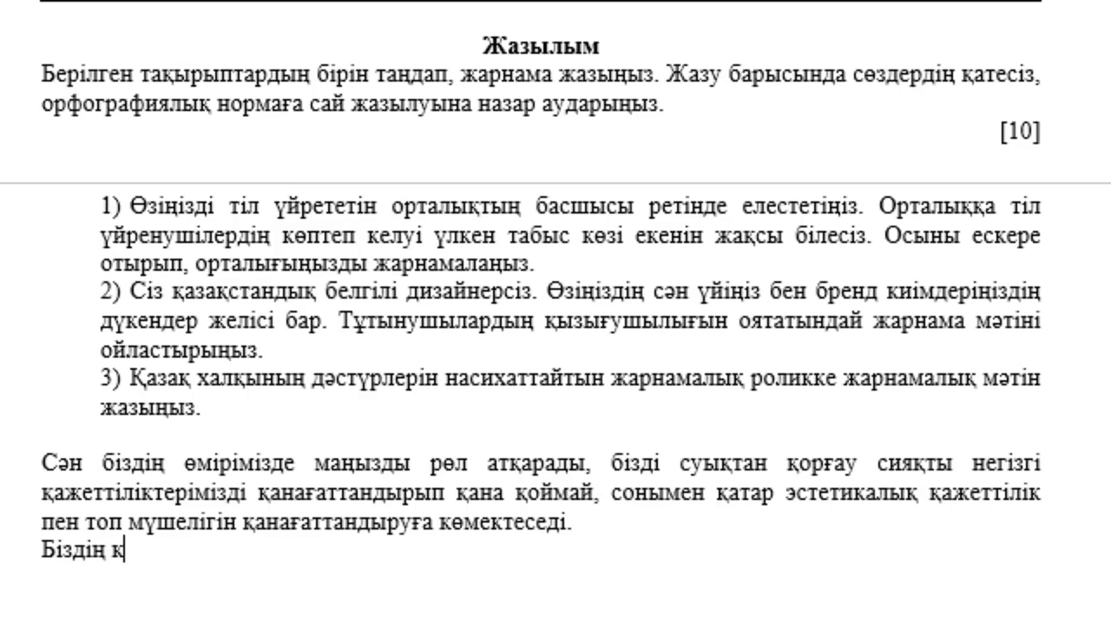
pyautogui.write('үндел')
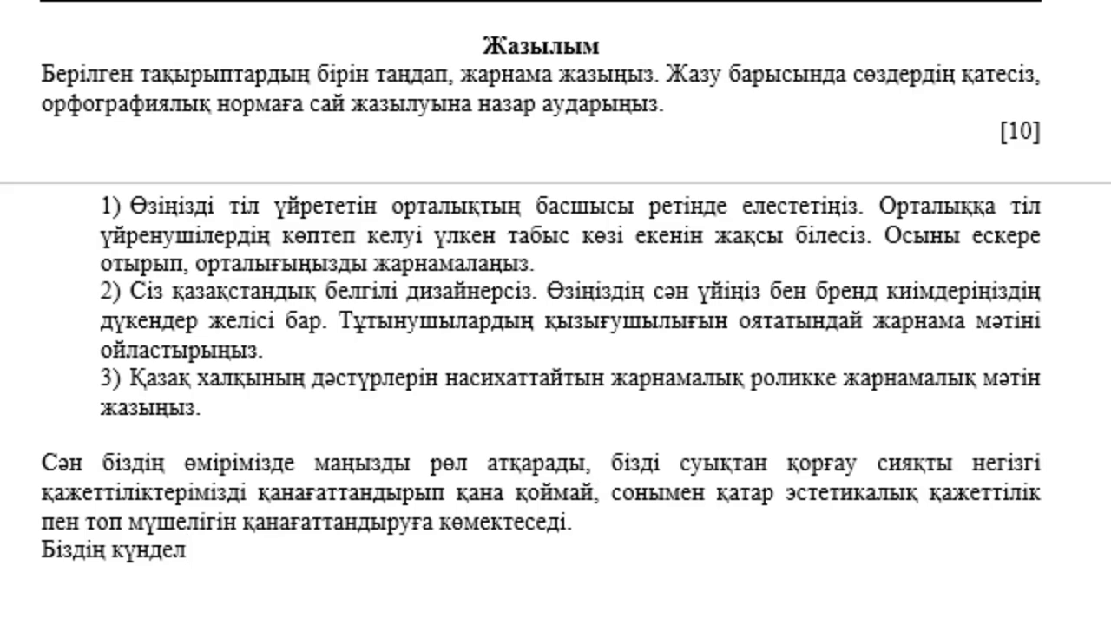
pyautogui.write('ікті')
pyautogui.write(' киет')
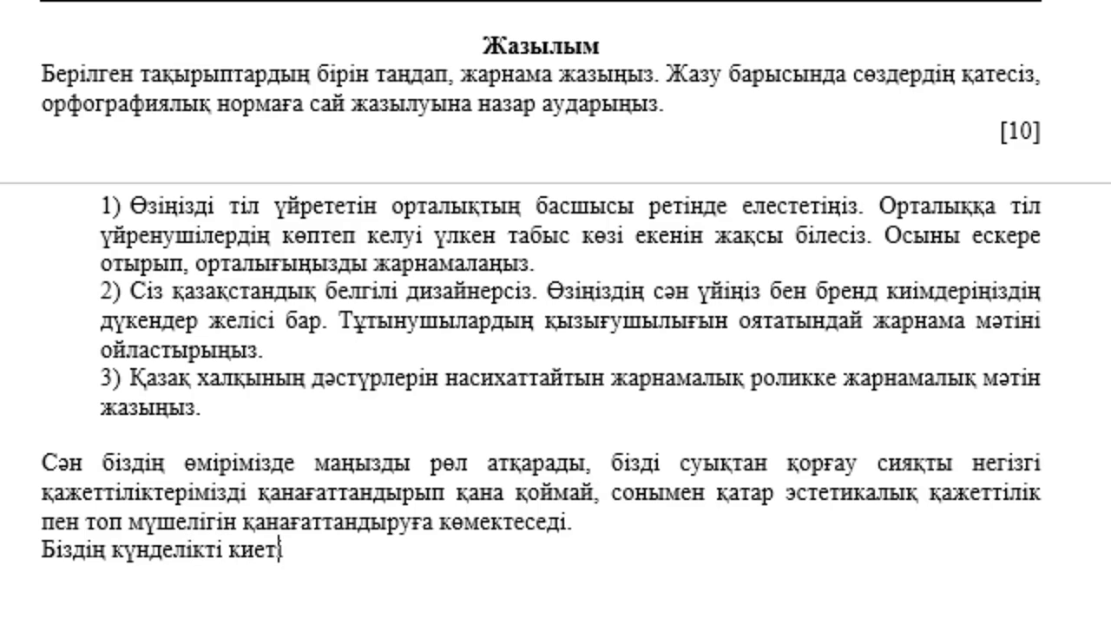
pyautogui.write('інкиі')
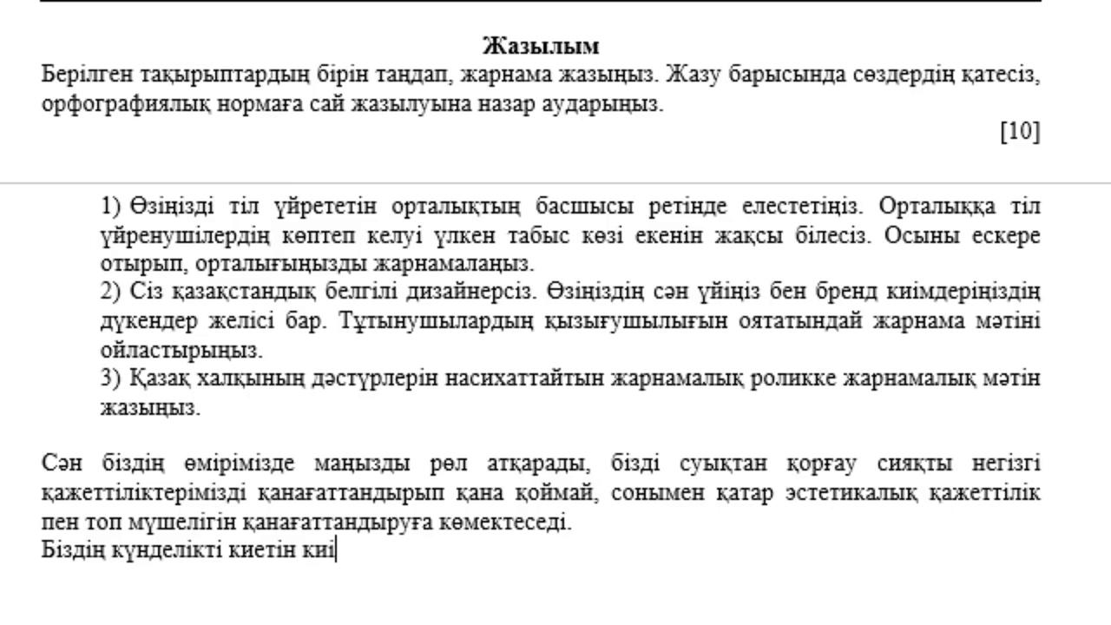
pyautogui.write('міміз')
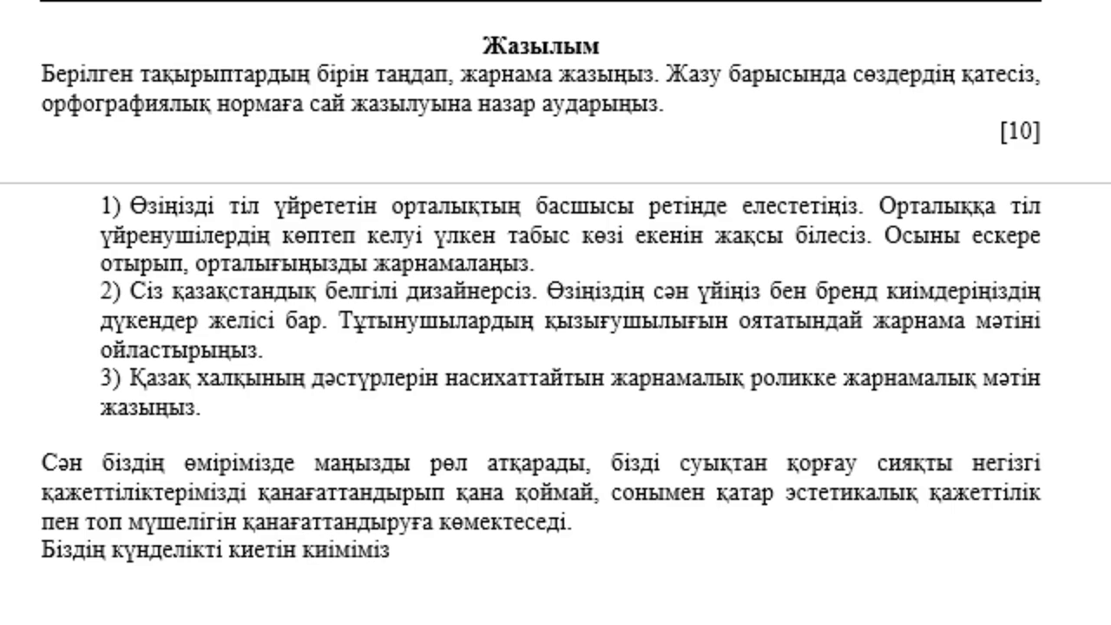
pyautogui.write(' бізді бей')
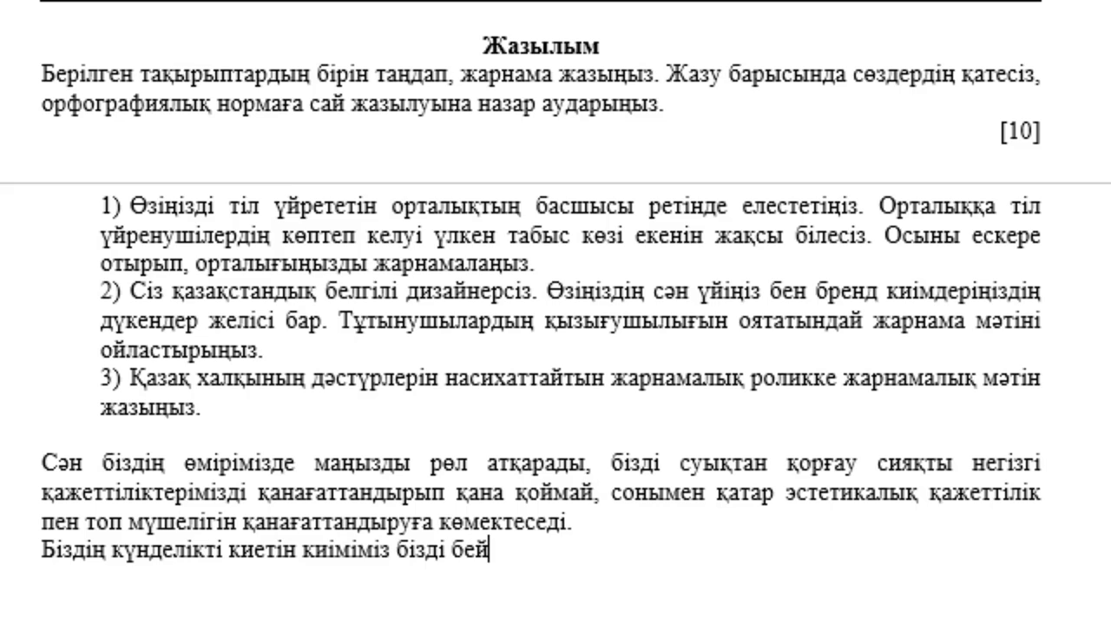
pyautogui.write('нее')
# Step: Finish the sentence 'Біздің күнделікті киетін киіміміз бізді бейнелейді.' and remove the extra clause 'ал оны жасайтындар сол'
pyautogui.press('BackSpace')
pyautogui.write('лейді.')
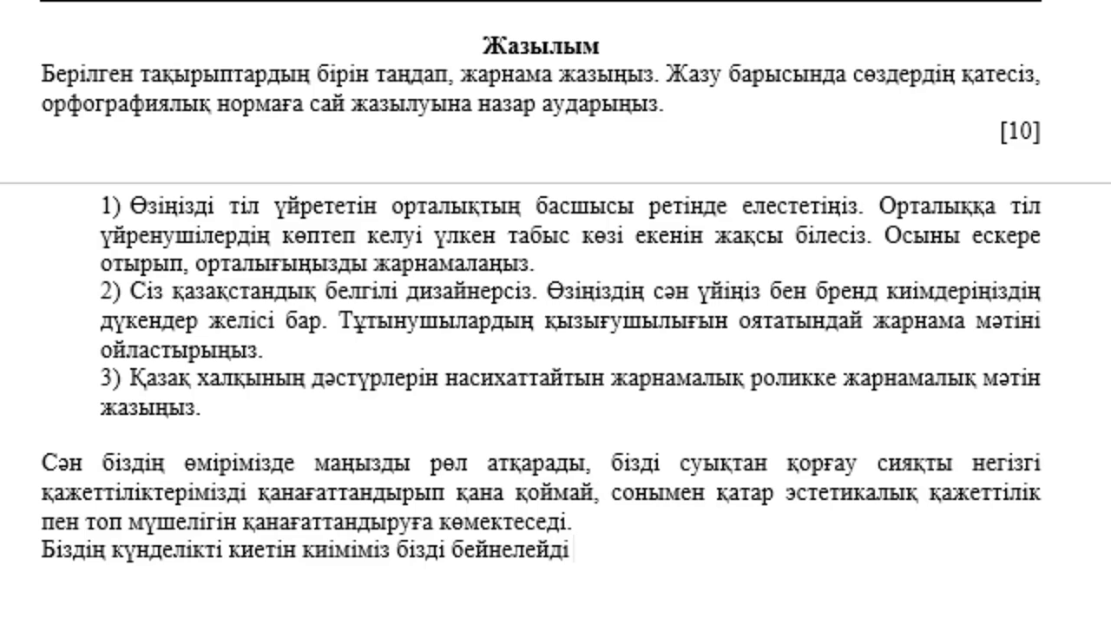
pyautogui.press('BackSpace')
pyautogui.write(', ал оны')
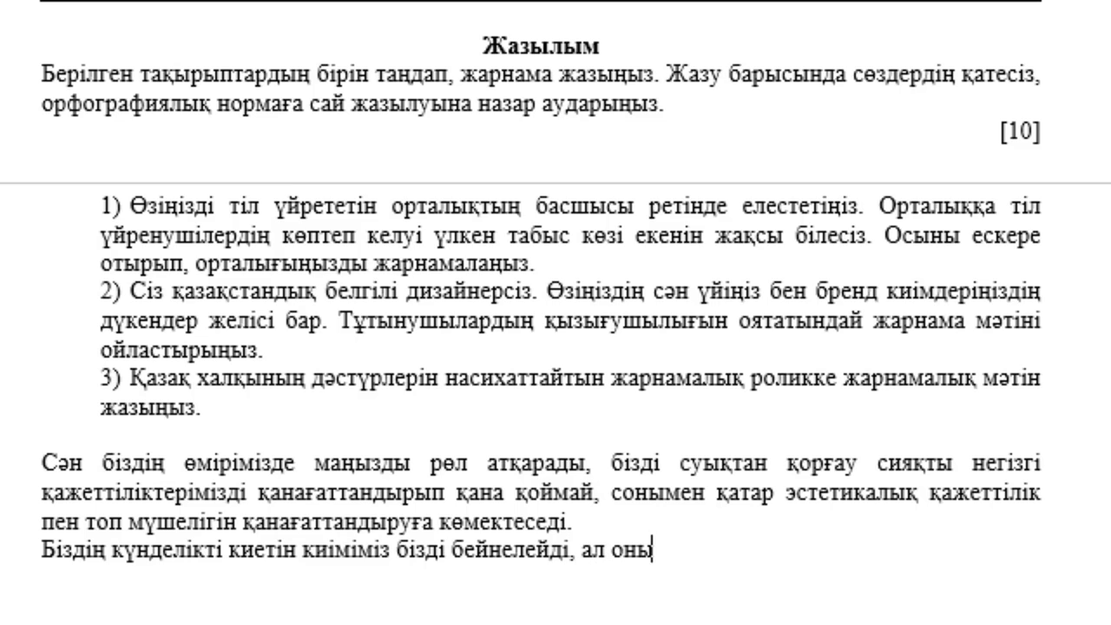
pyautogui.write(' жаса')
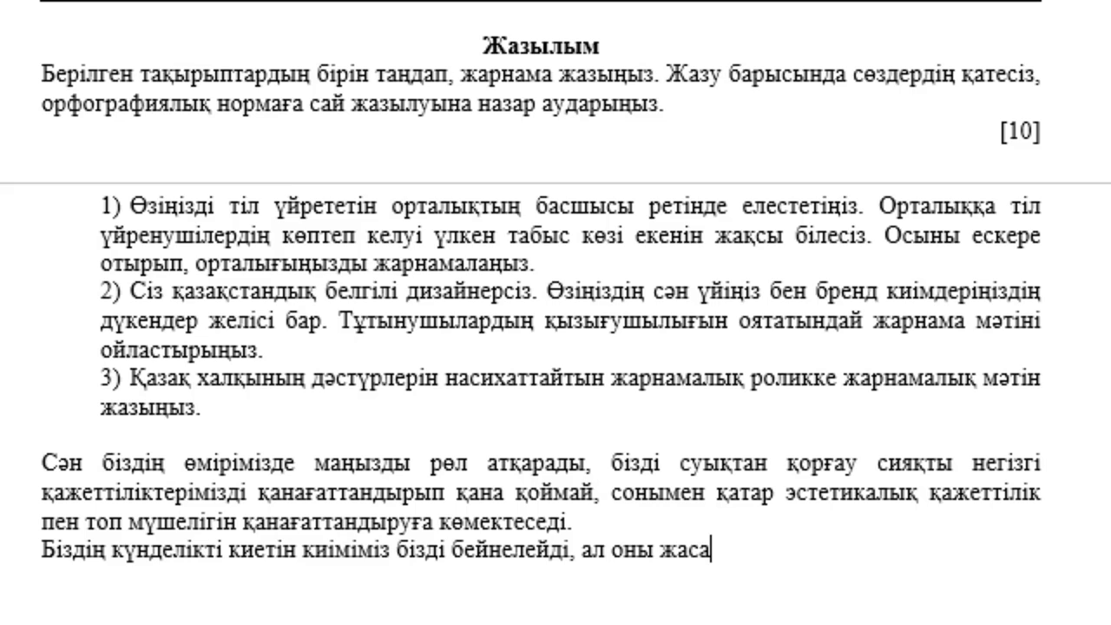
pyautogui.write('йтын')
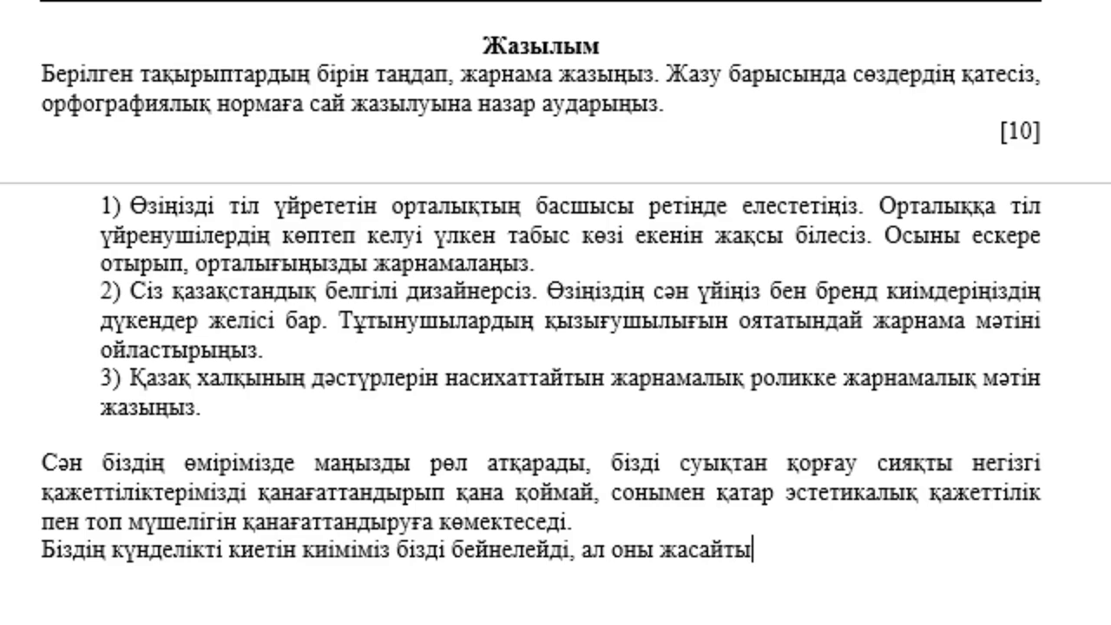
pyautogui.write('дар сол')
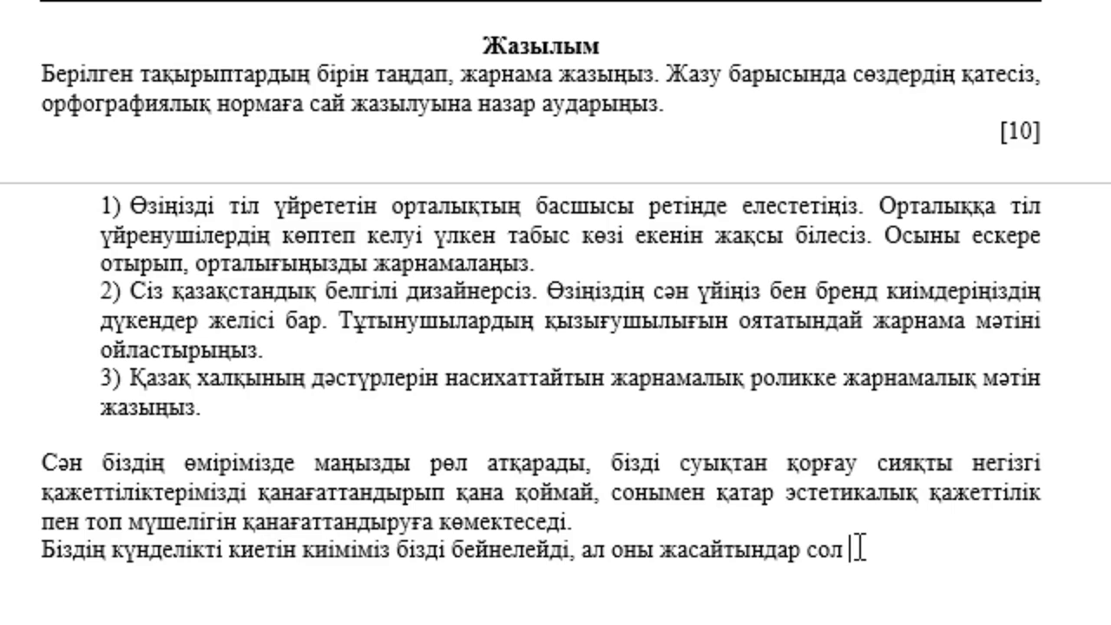
pyautogui.moveTo(855, 549); pyautogui.dragTo(586, 547)
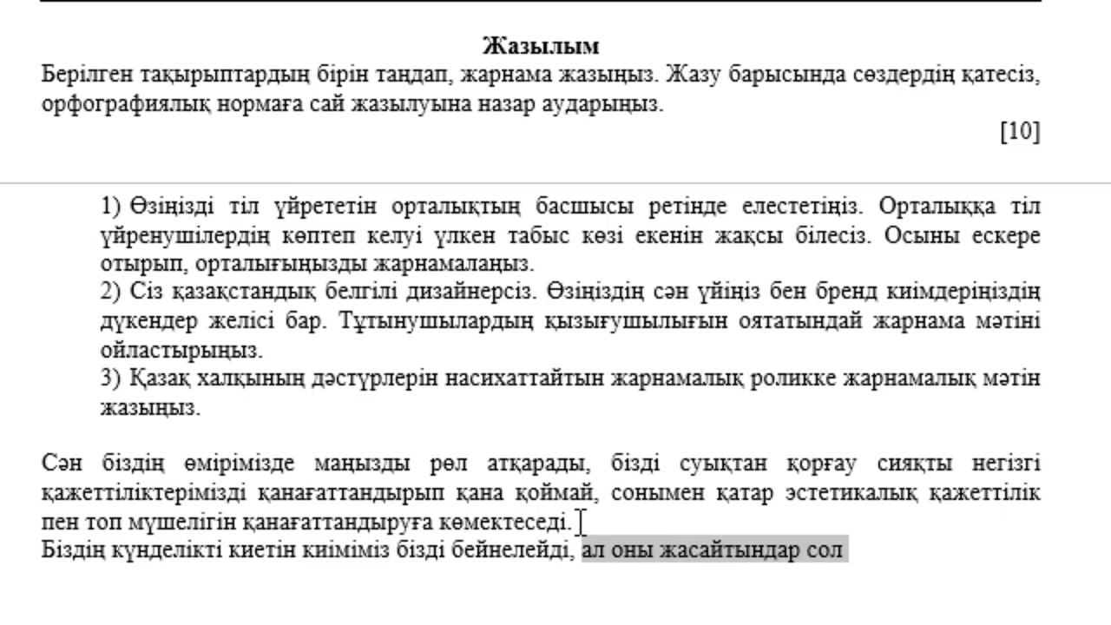
pyautogui.press('BackSpace')
pyautogui.write('.')
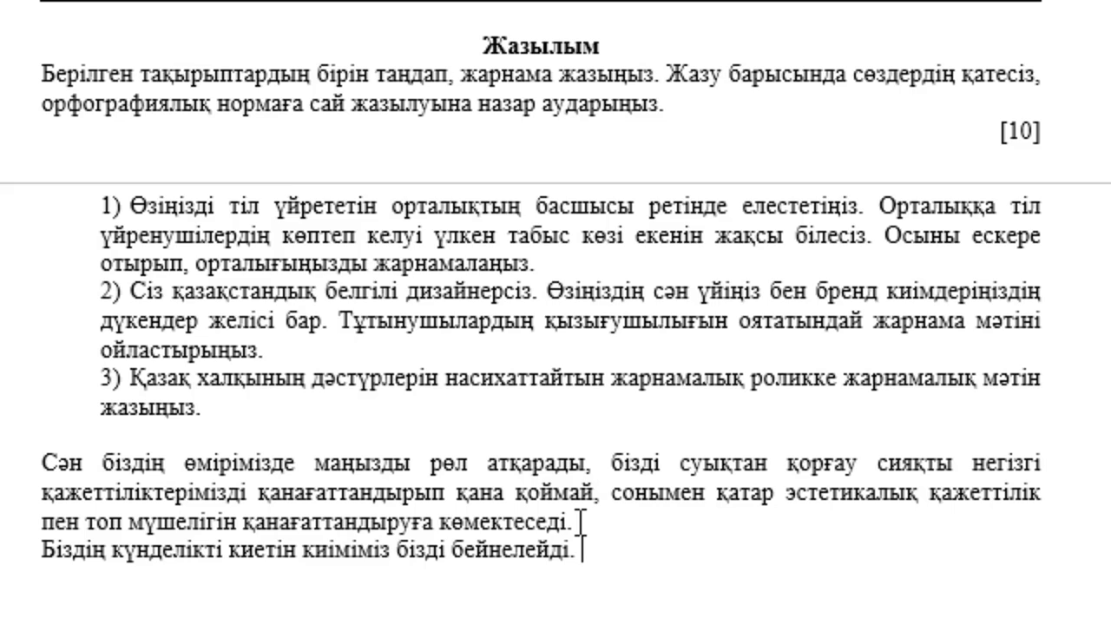
# Step: Type 'Олай болса, біздің дүкенімізге келіңіз.', the unique-clothes offer, and begin 'Біздің мекен жайымыз' with the store address
pyautogui.write('о')
pyautogui.write('лай бо')
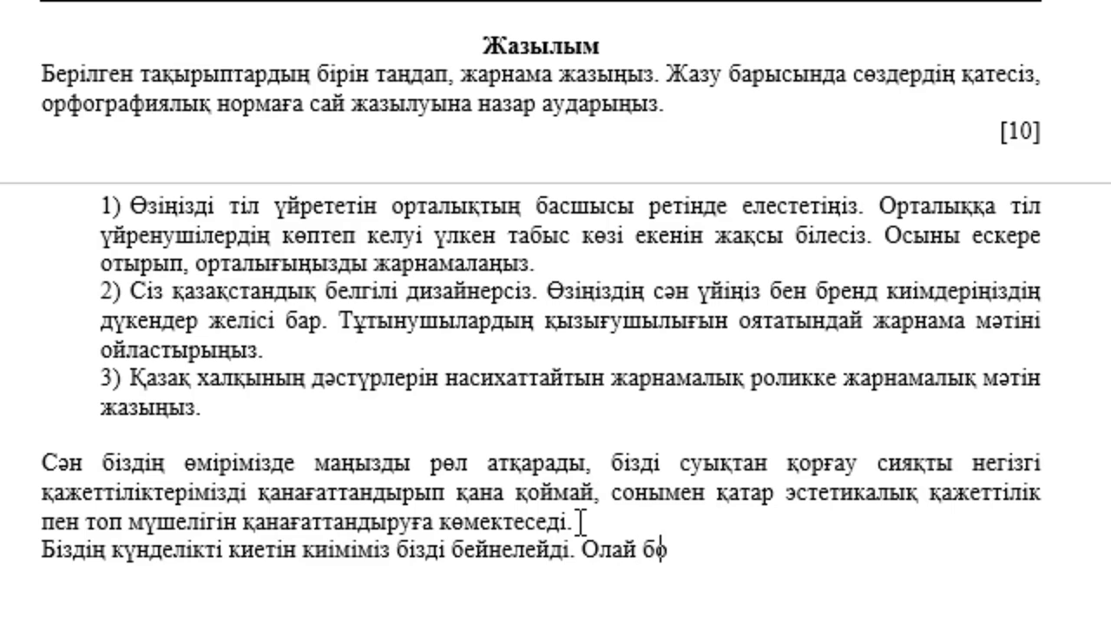
pyautogui.write('лса')
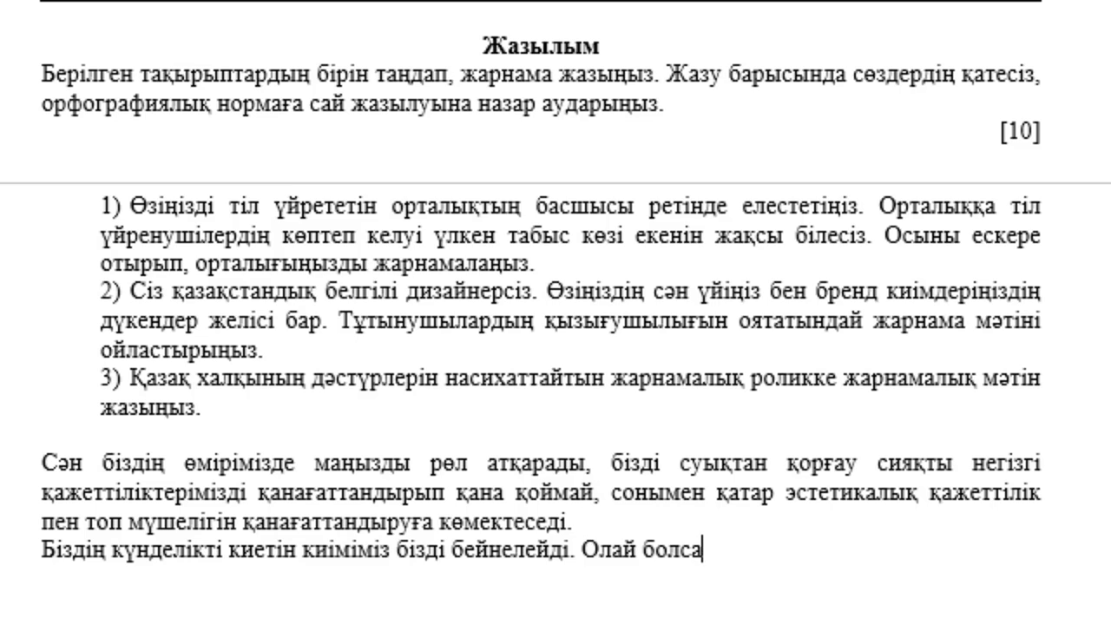
pyautogui.write(', б')
pyautogui.write('іздің')
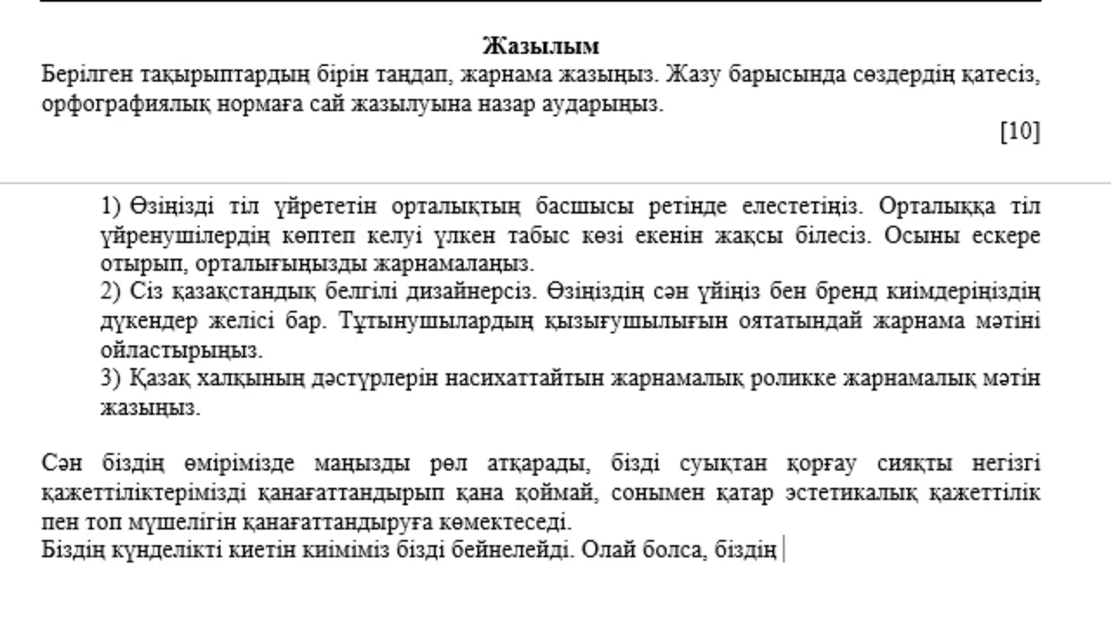
pyautogui.write('дүкенімізге')
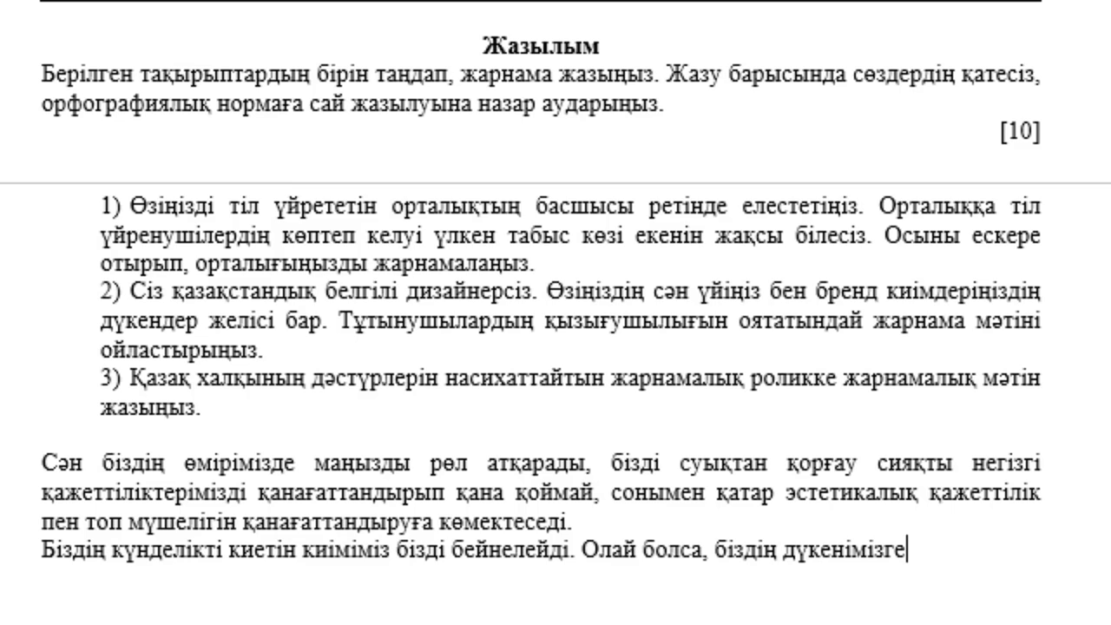
pyautogui.write(' келіңі')
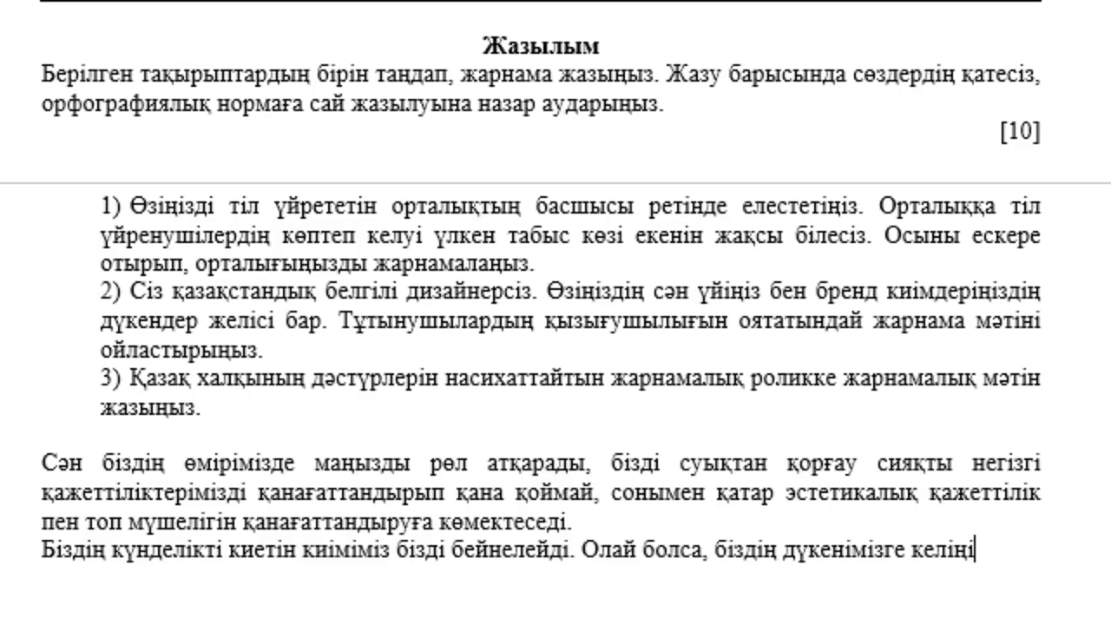
pyautogui.write('з№')
pyautogui.press('BackSpace')
pyautogui.write('. сзз. сіз')
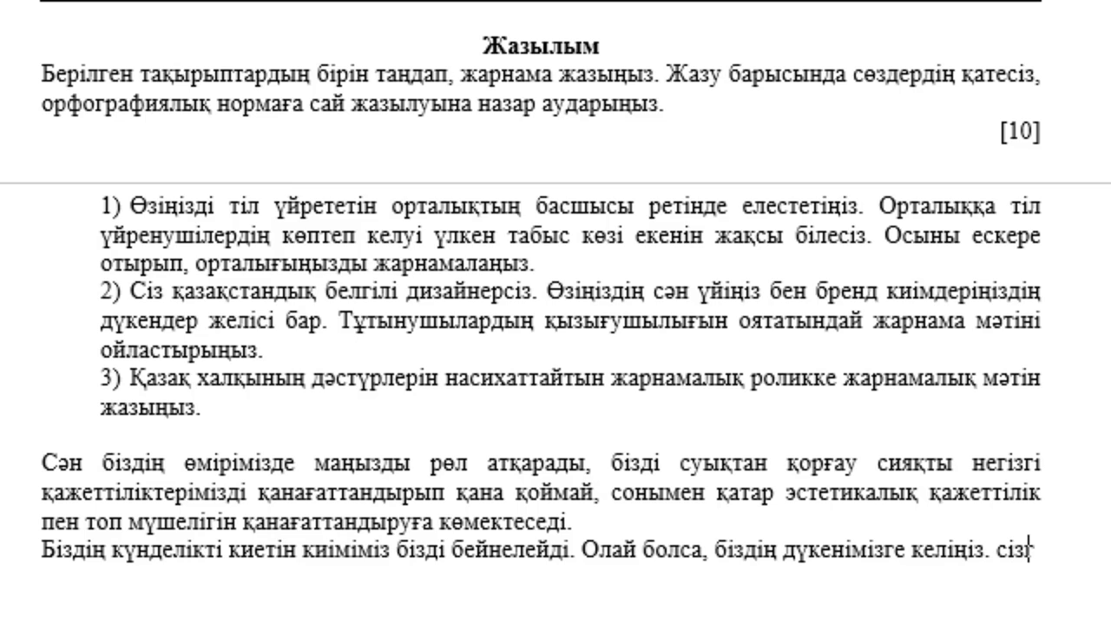
pyautogui.write('ге ө')
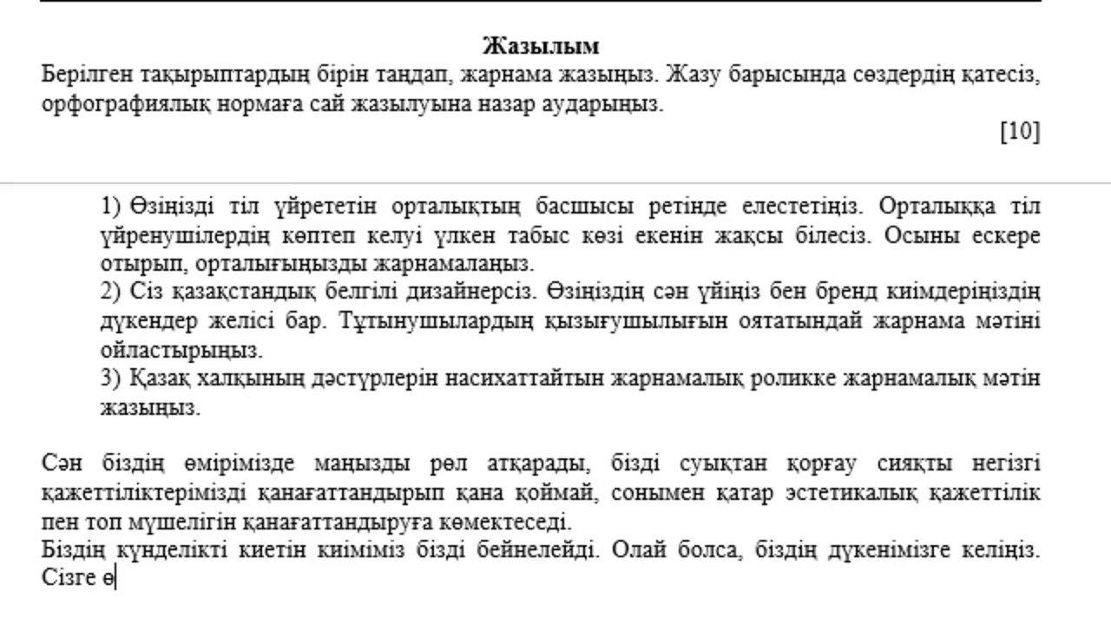
pyautogui.write('з қалау')
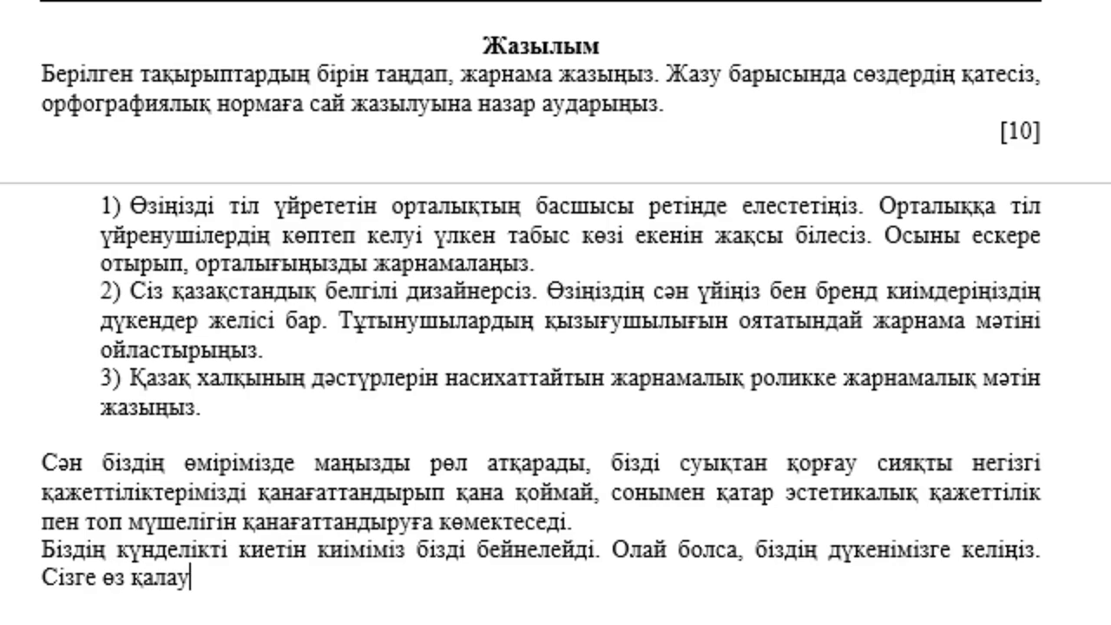
pyautogui.write('ыңыздай')
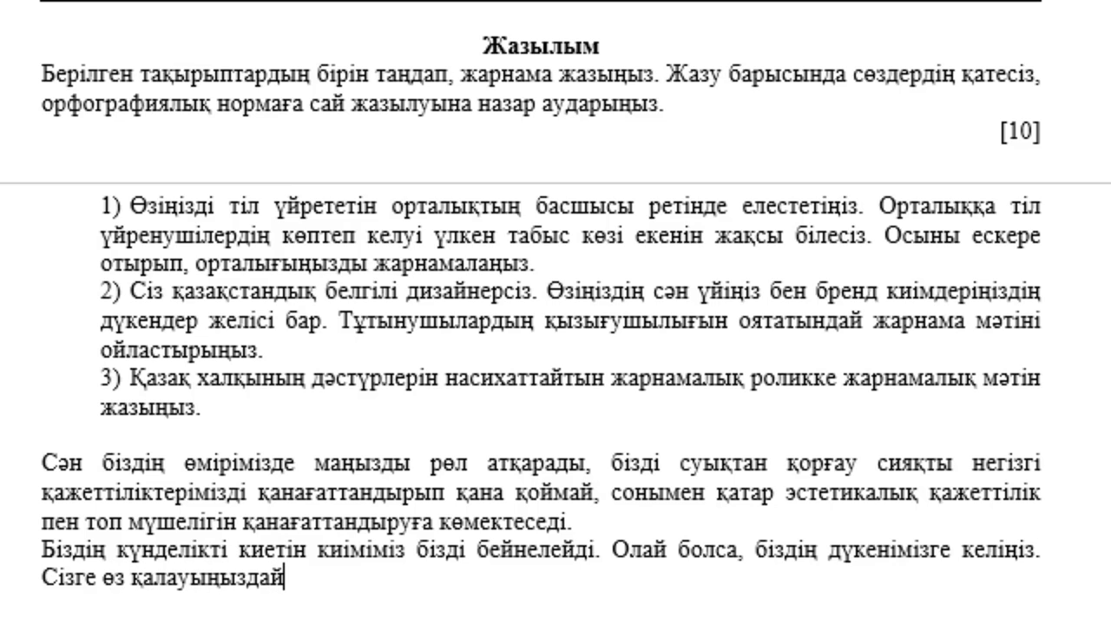
pyautogui.write(' ешкім')
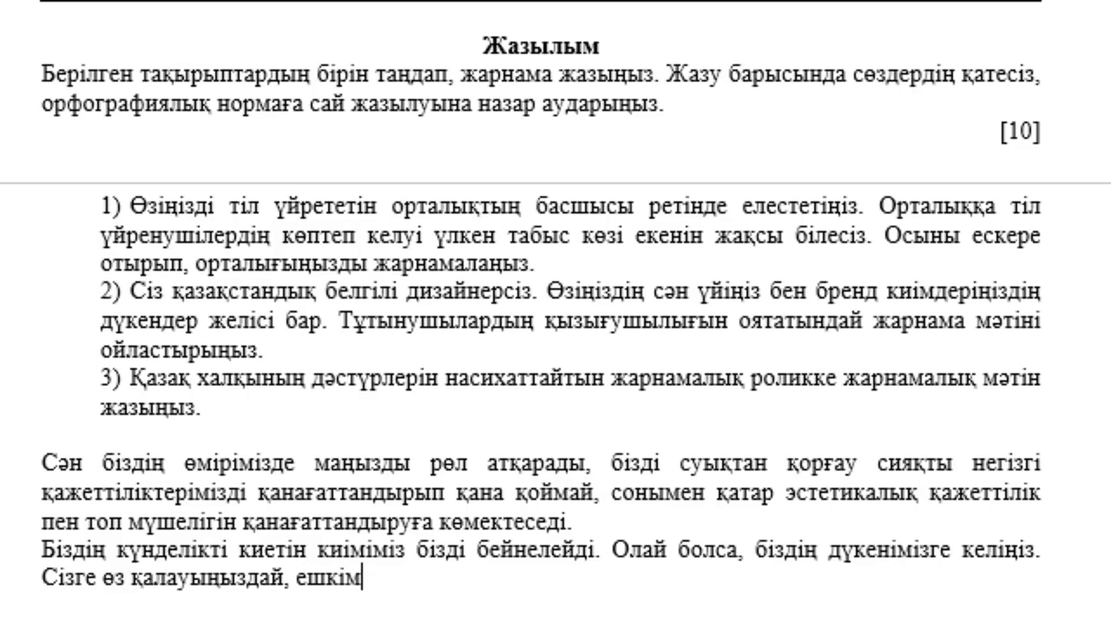
pyautogui.write('деқа')
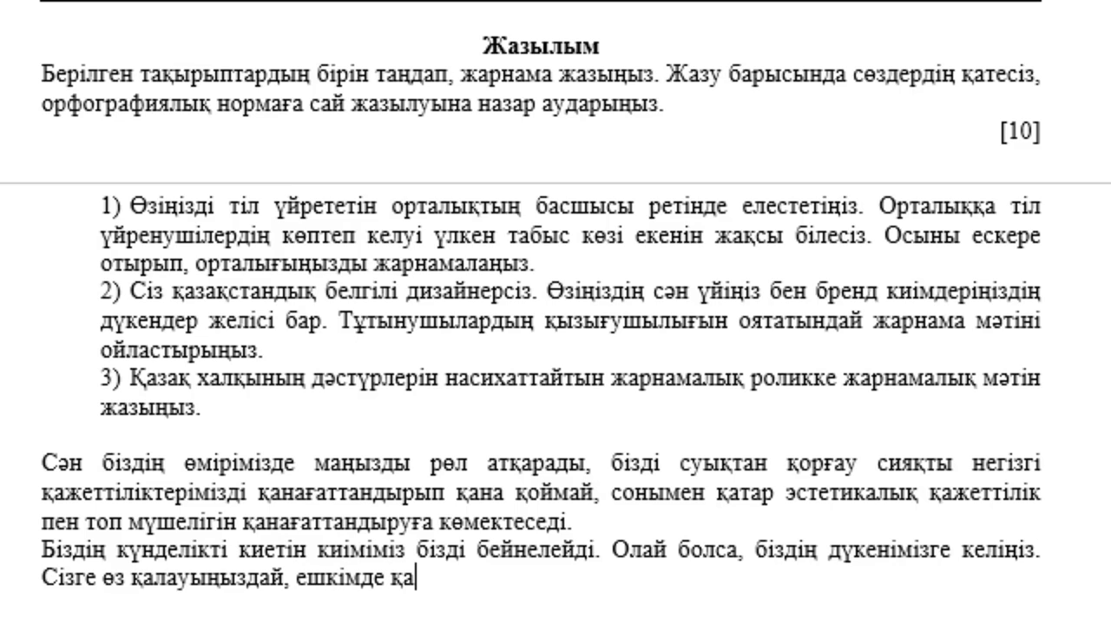
pyautogui.write('йталанбайт')
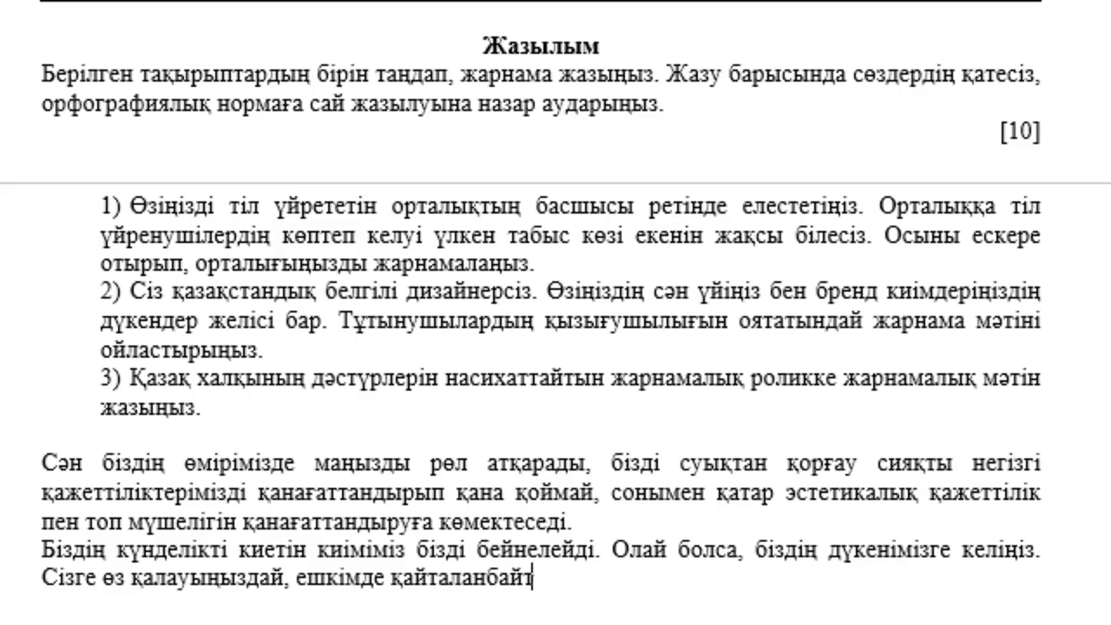
pyautogui.write('ынкиімде')
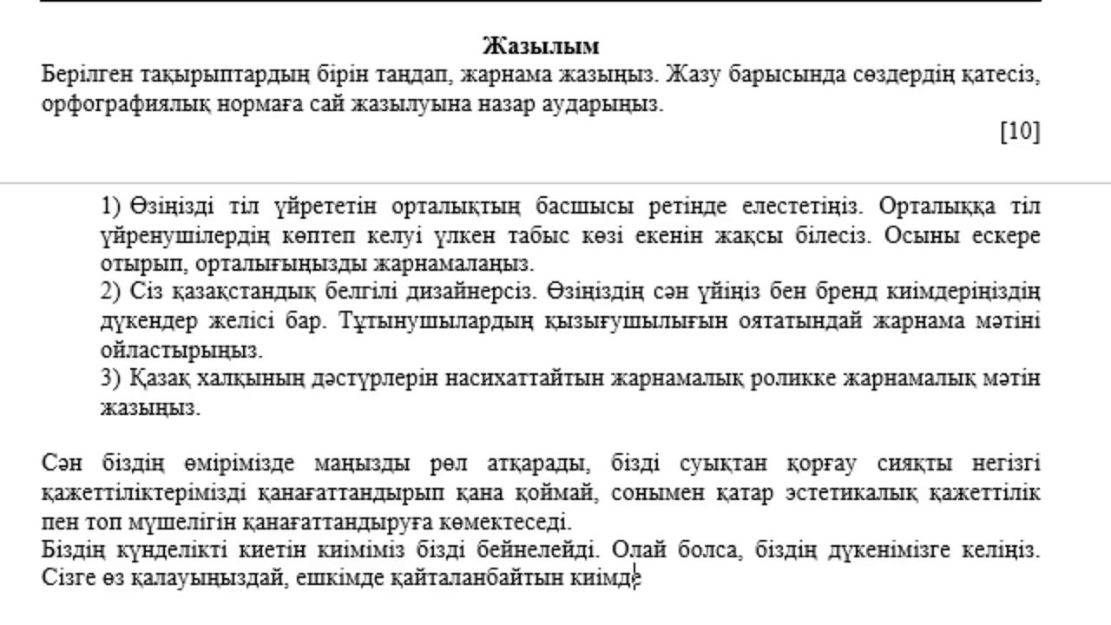
pyautogui.write('п ұс')
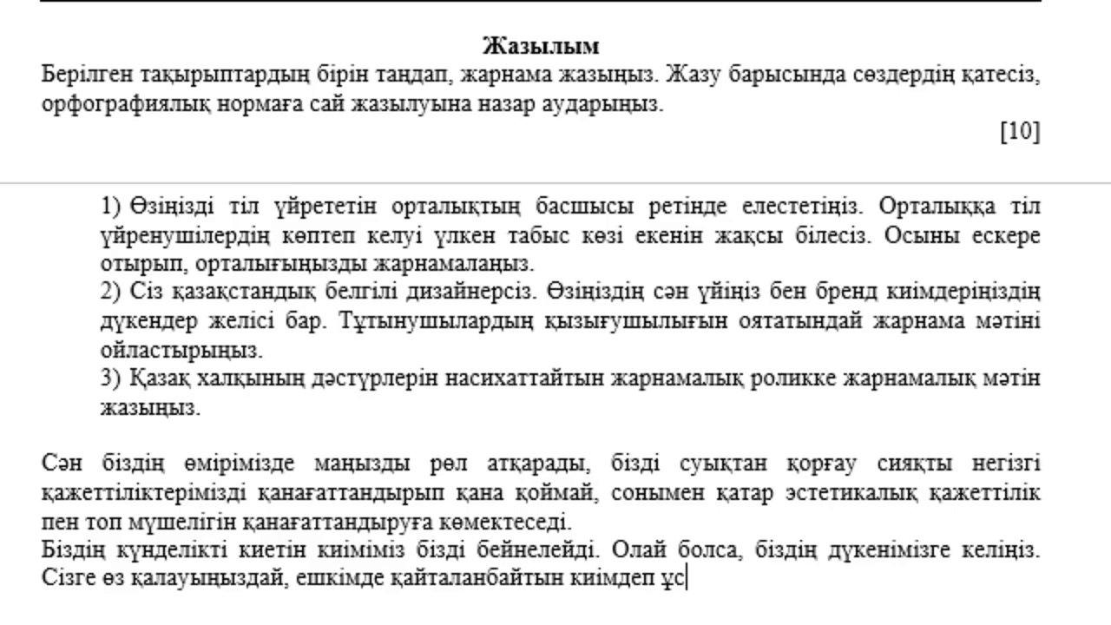
pyautogui.write('ынамыз.')
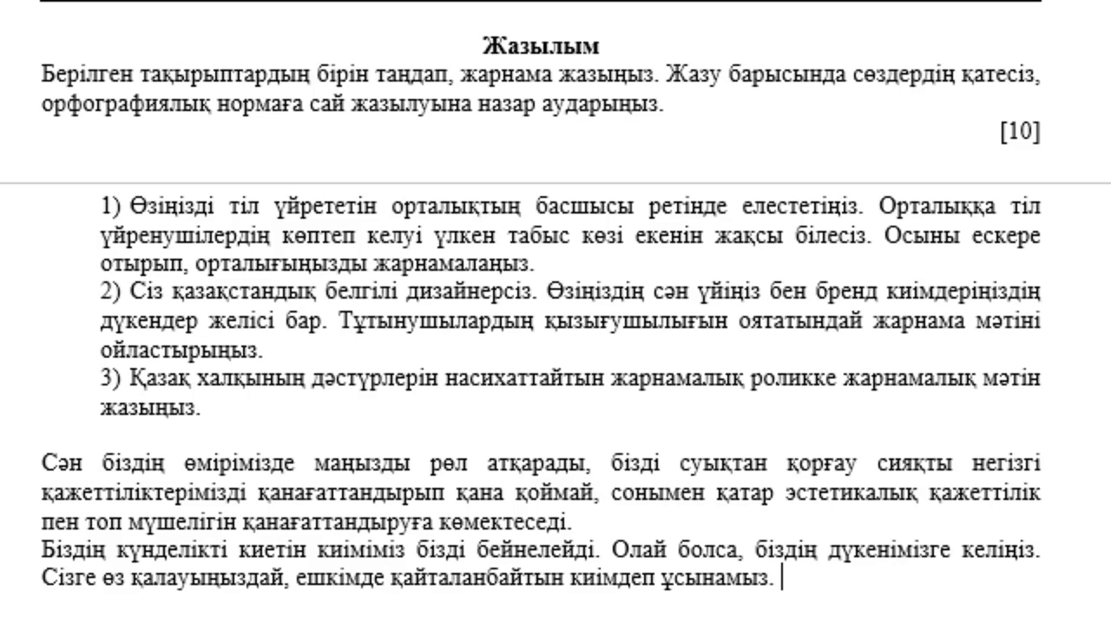
pyautogui.write('Біздің')
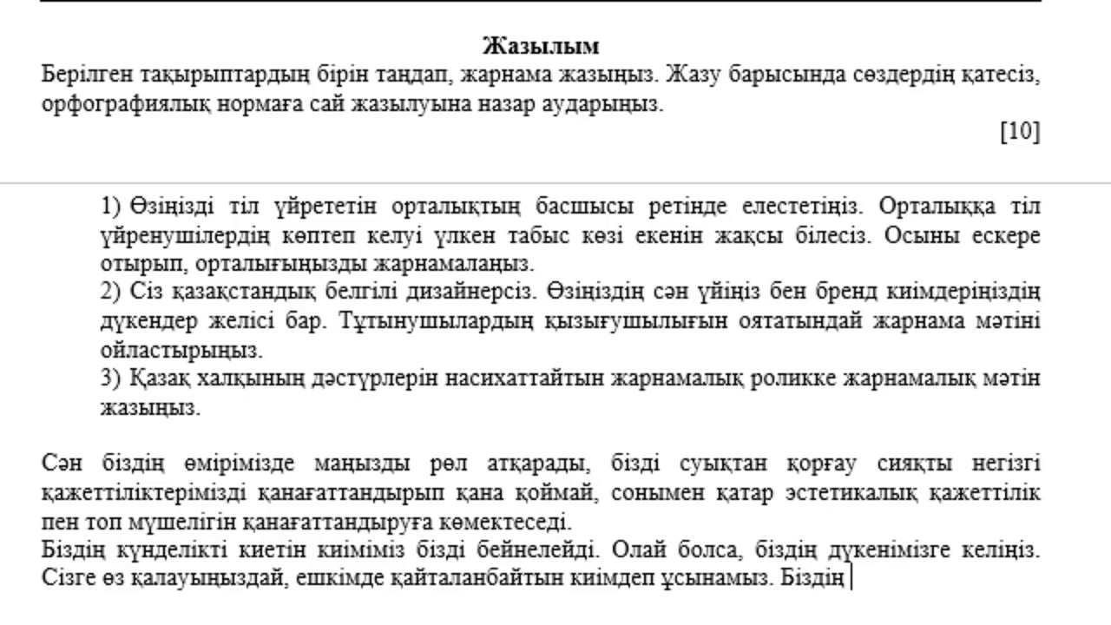
pyautogui.write('мекен жайы')
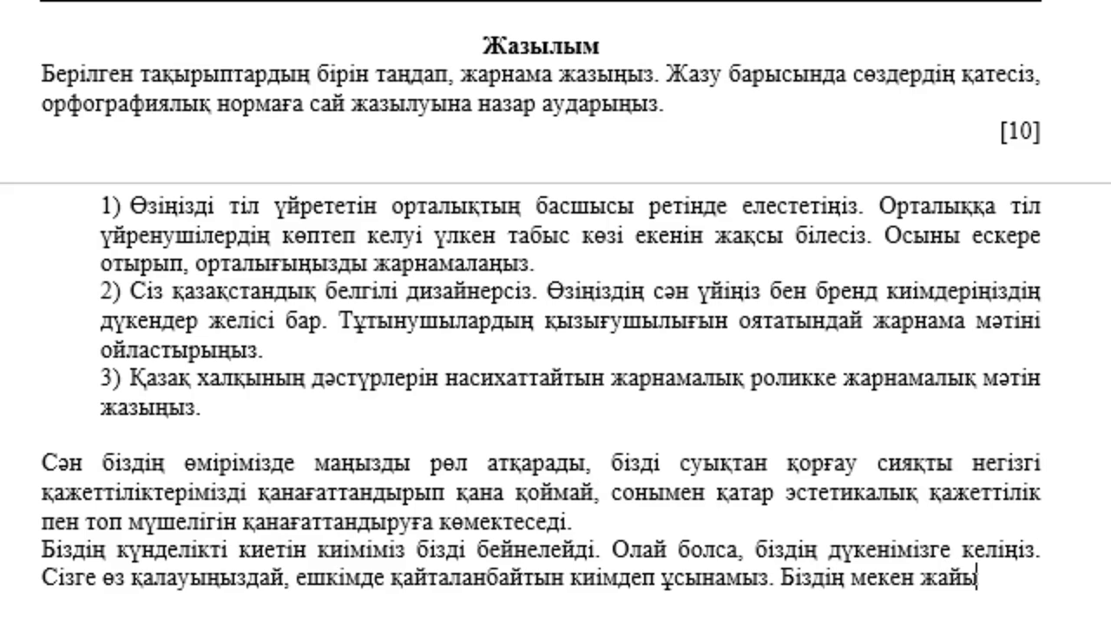
pyautogui.write('мыз:')
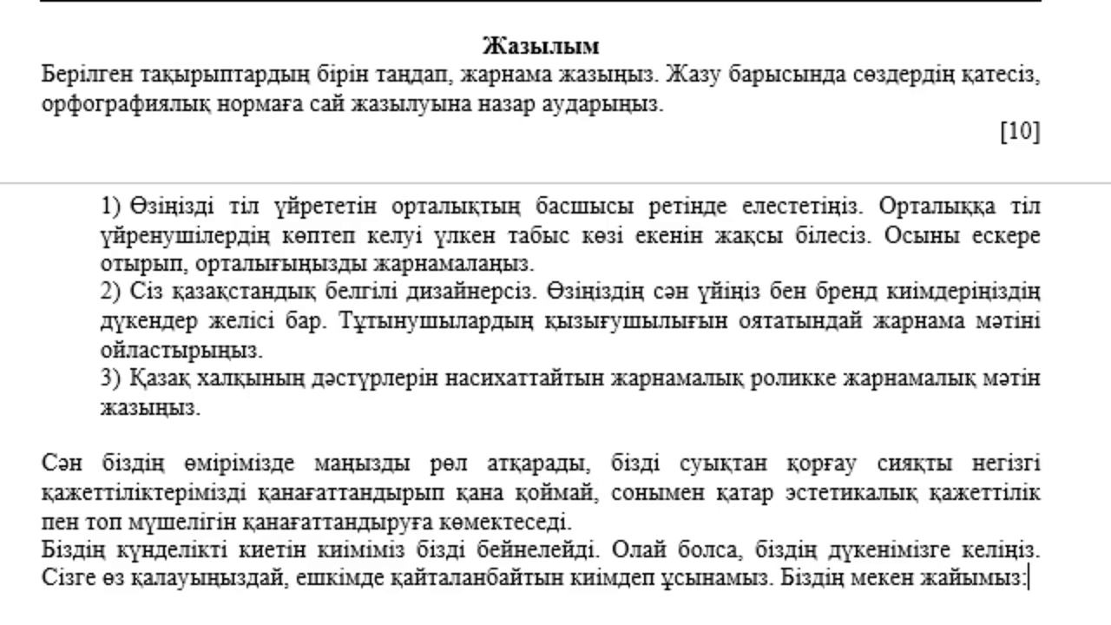
pyautogui.write('Аста')
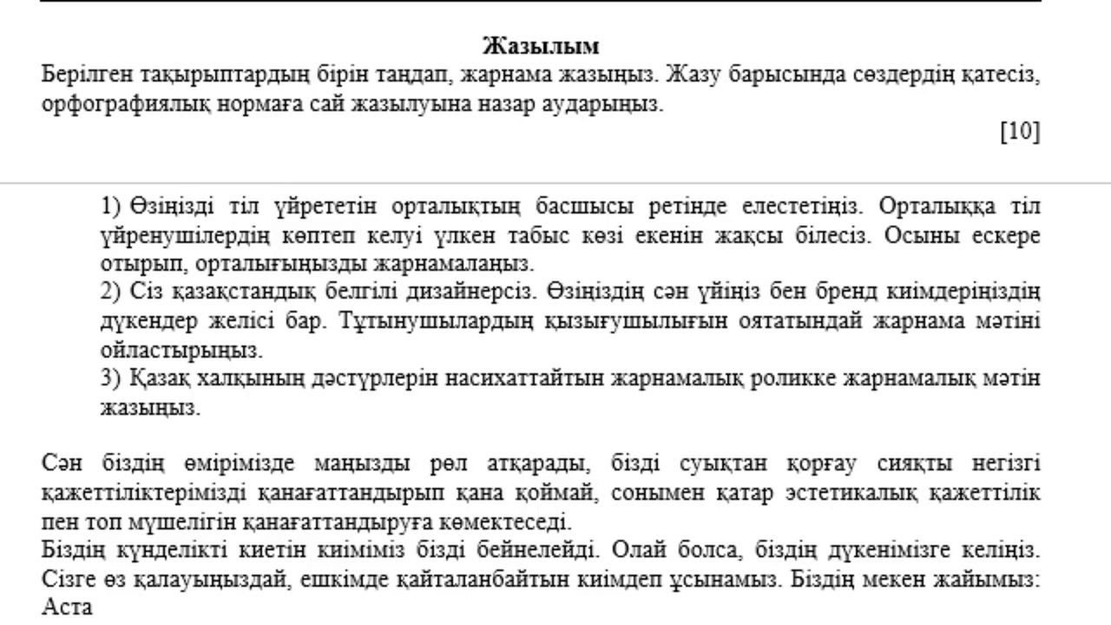
pyautogui.write('а қал')
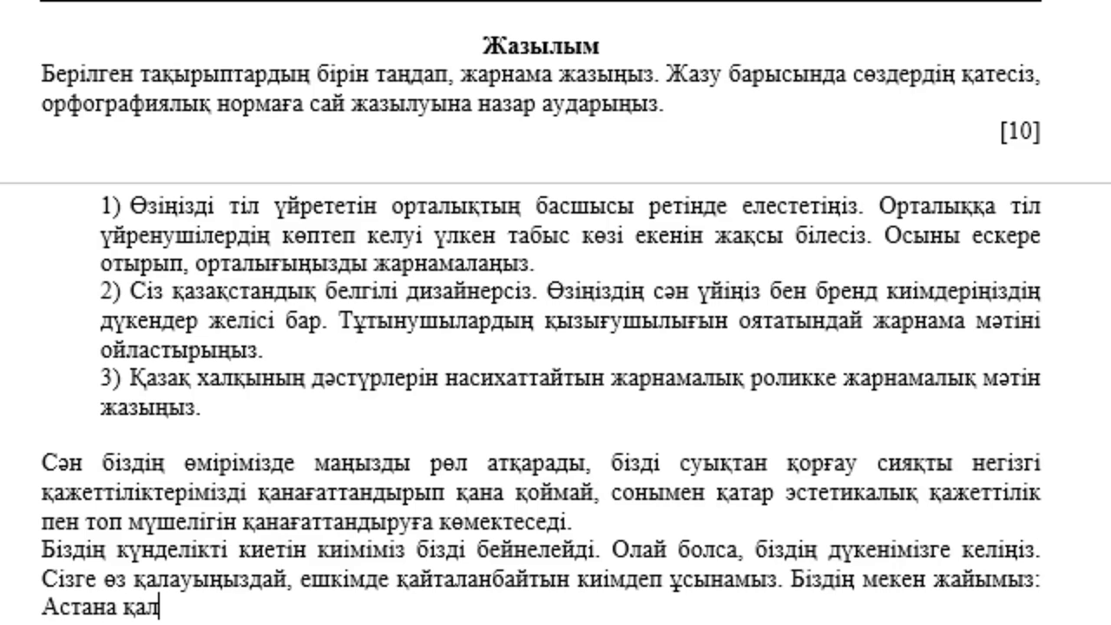
pyautogui.write('асы,Мә')
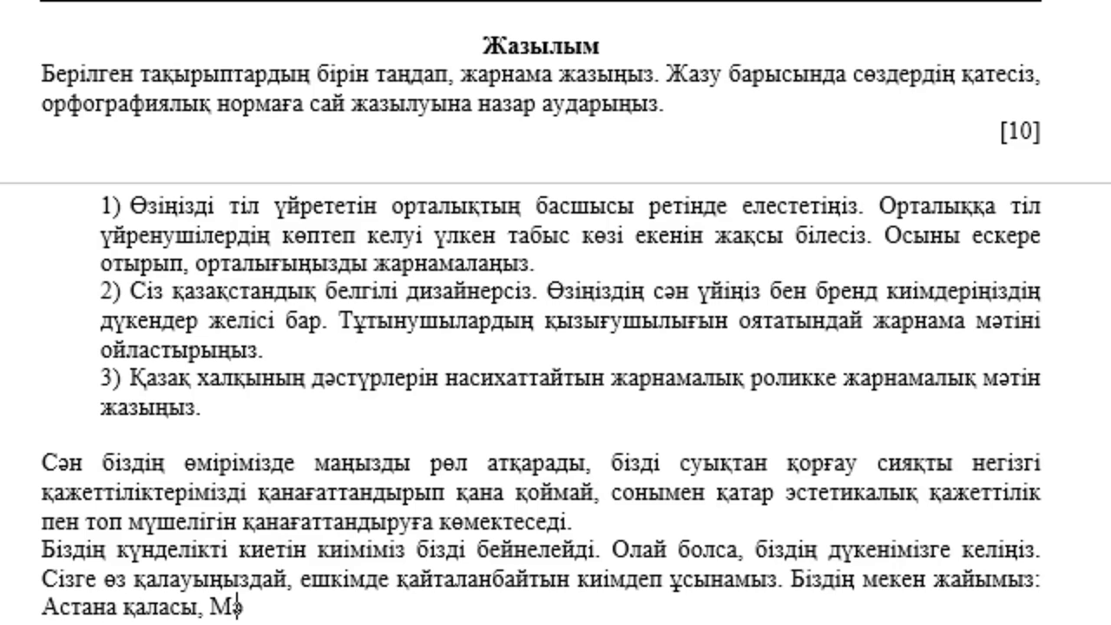
pyautogui.write('ғ')
pyautogui.write('гілік')
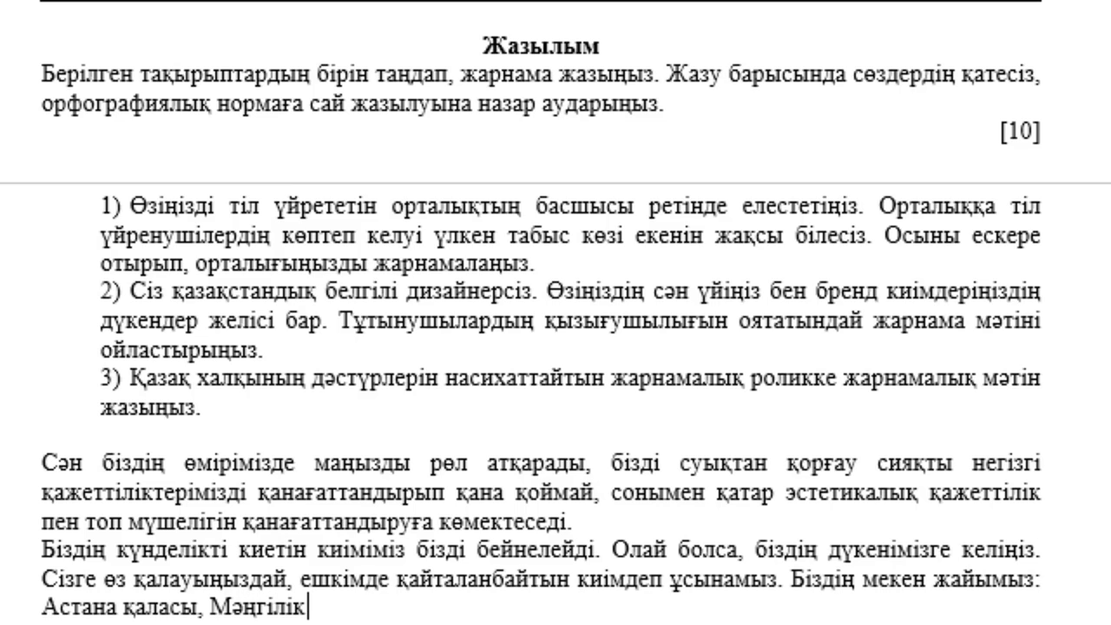
pyautogui.write(' ел')
pyautogui.write('көшесі')
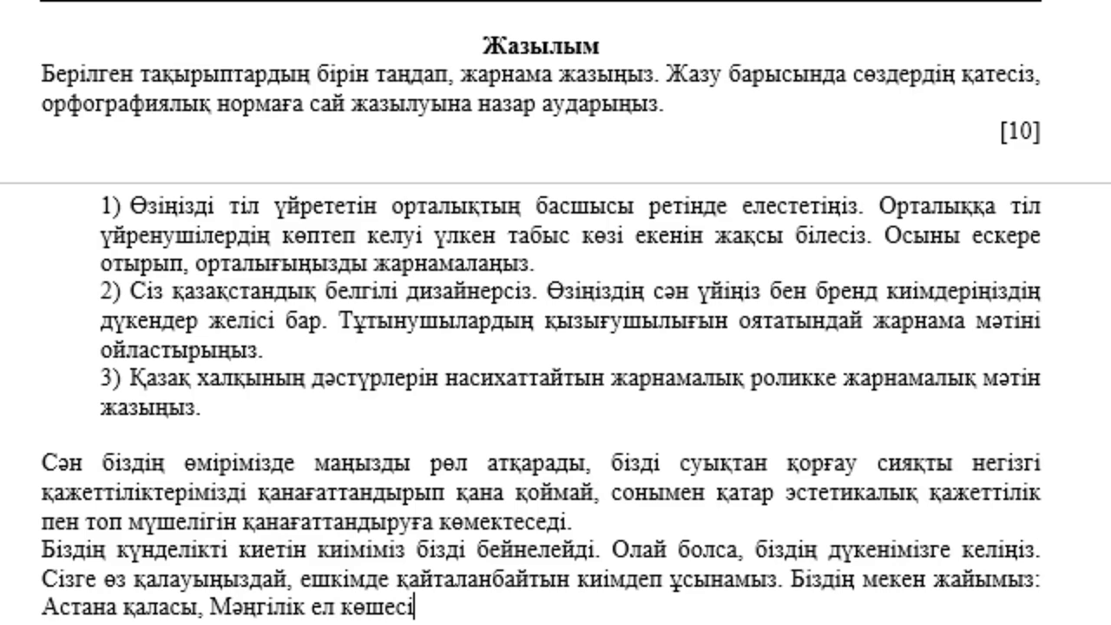
pyautogui.write('10')
pyautogui.write('8')
# Step: Insert 'Сіз өзгелерден ерекше болғыныз келеді ме?' before 'Олай болса' as a new paragraph
pyautogui.scroll(-1, 580, 529)
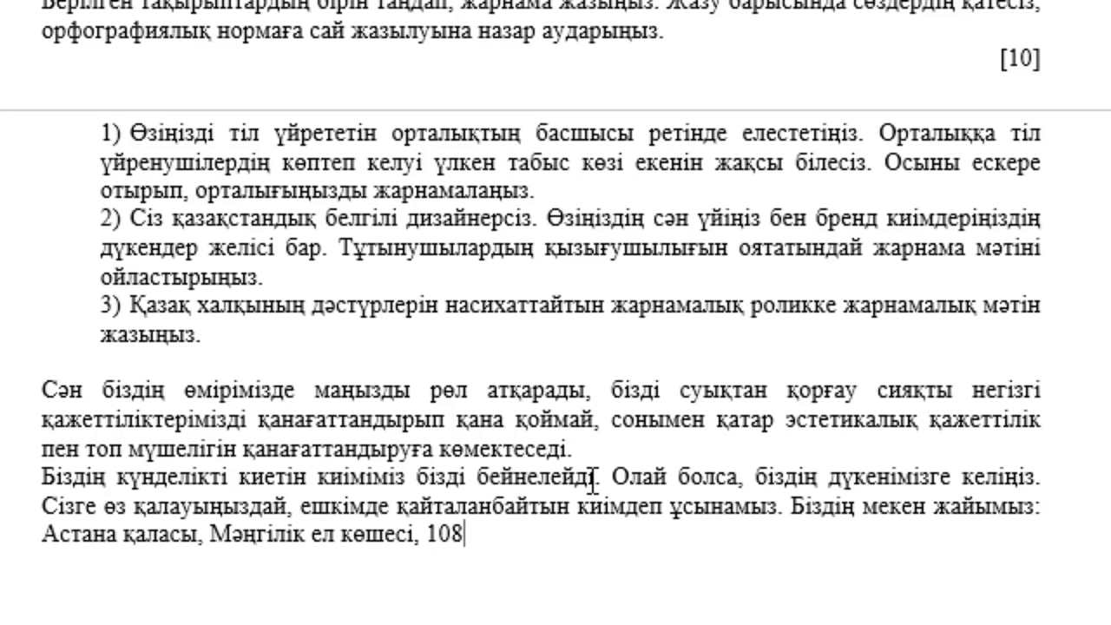
pyautogui.click(613, 477)
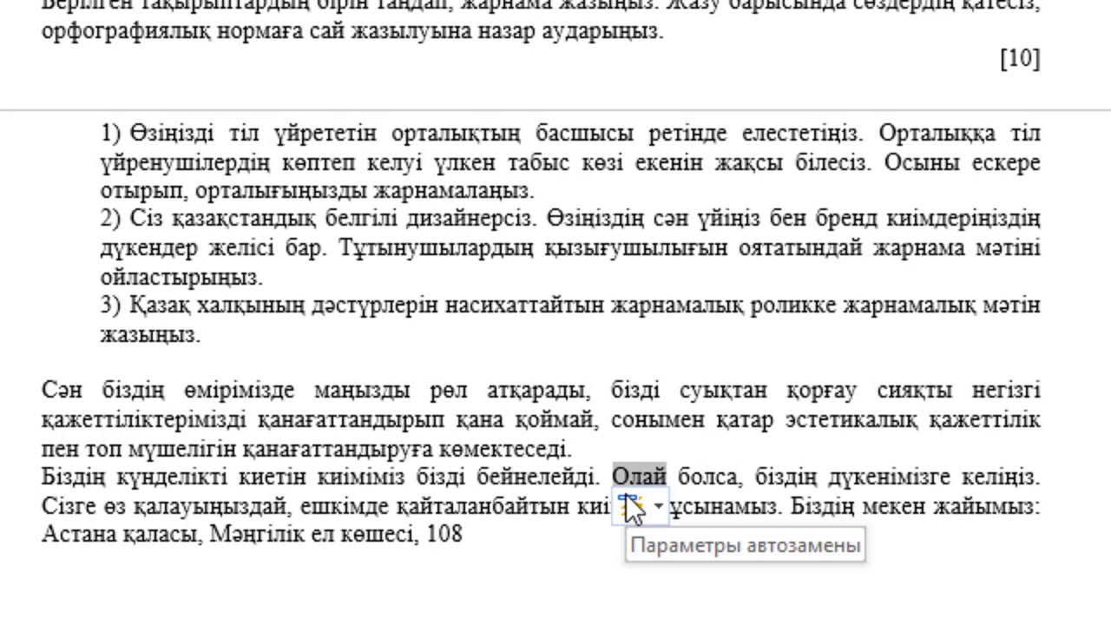
pyautogui.write('С3з')
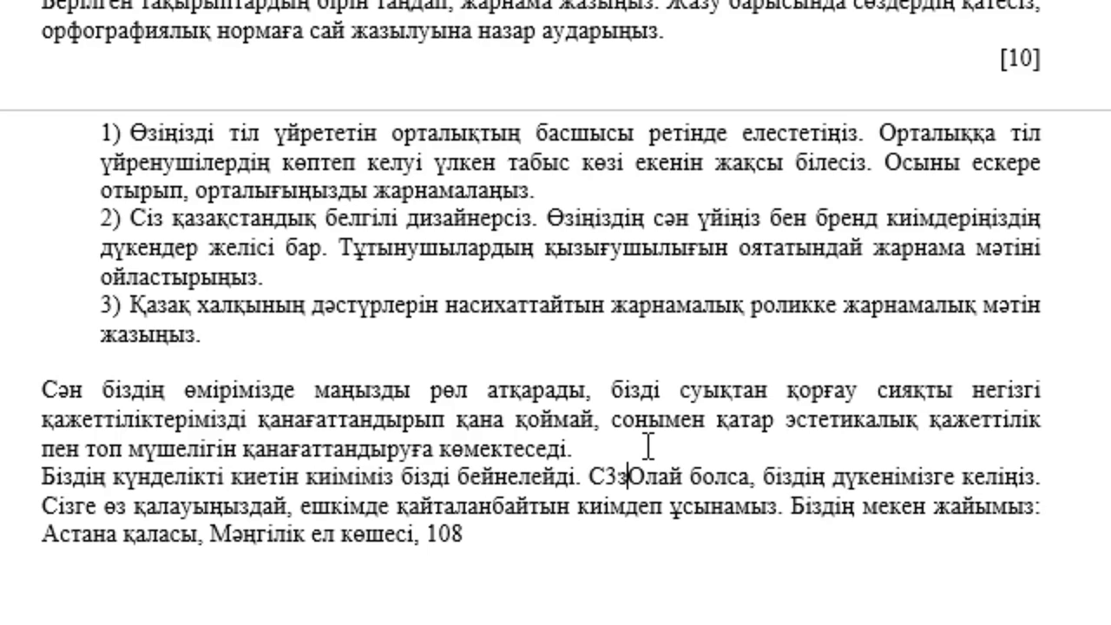
pyautogui.press('BackSpace')
pyautogui.press('BackSpace')
pyautogui.press('BackSpace')
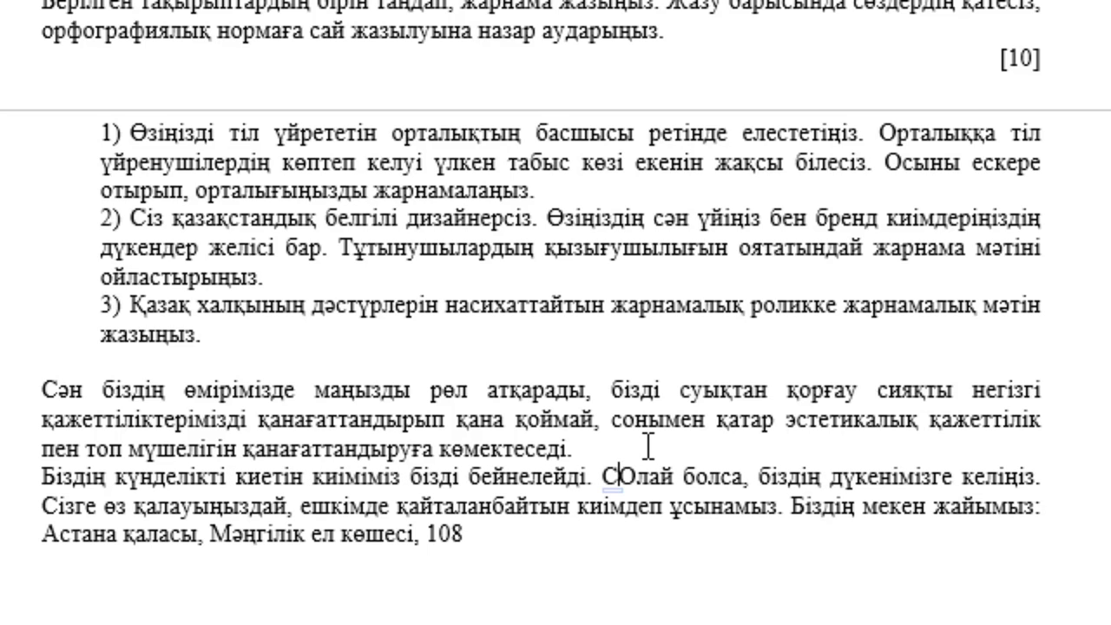
pyautogui.write('і')
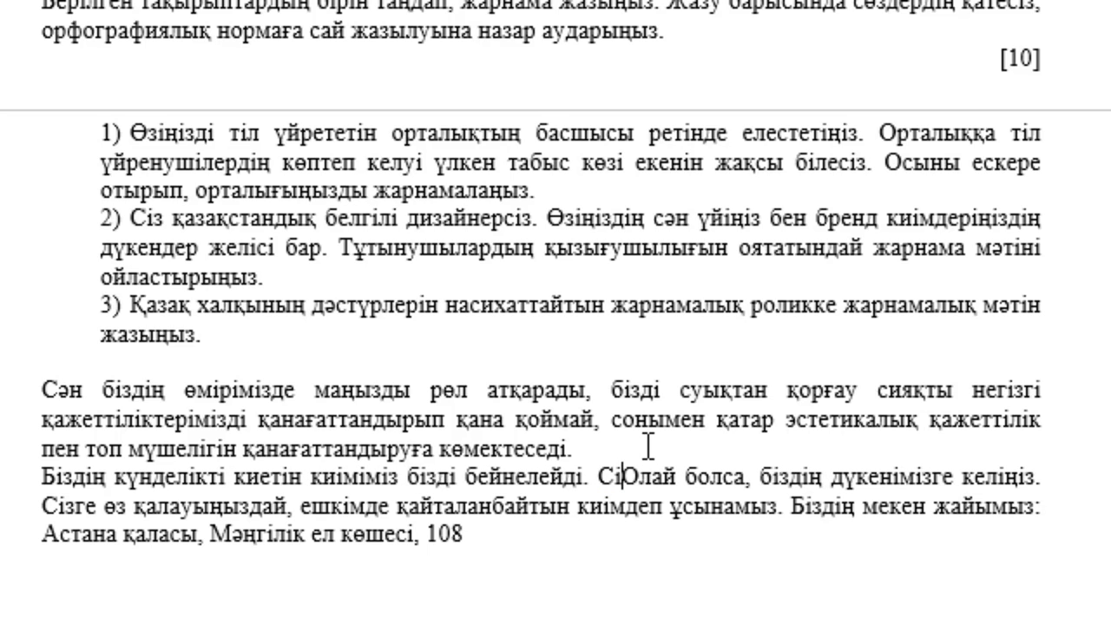
pyautogui.write('з ')
pyautogui.write('өз')
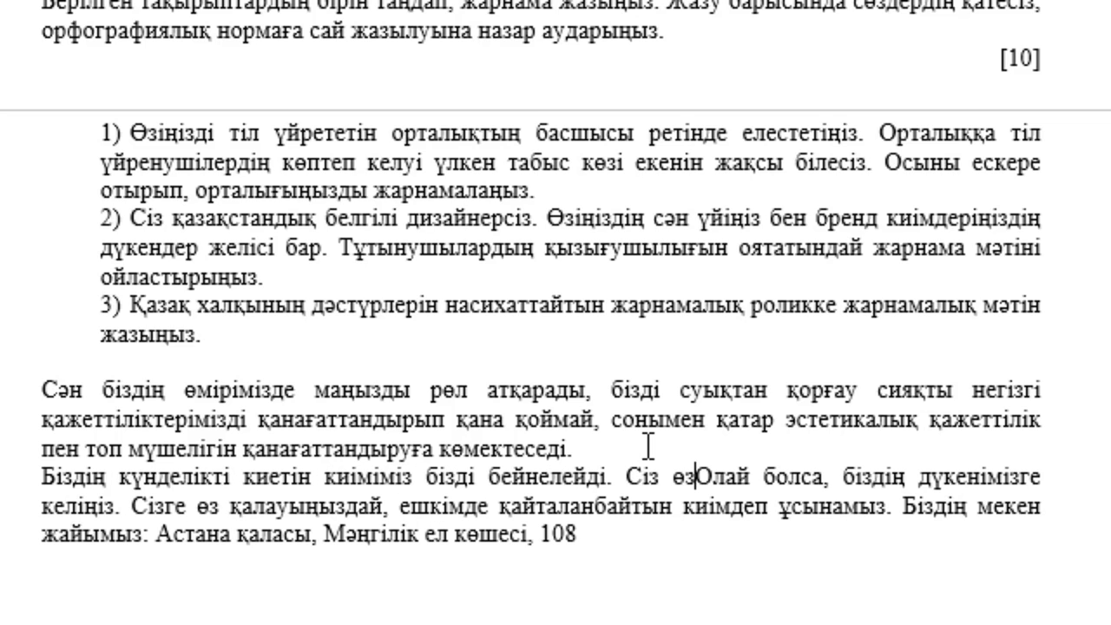
pyautogui.write('гелерде')
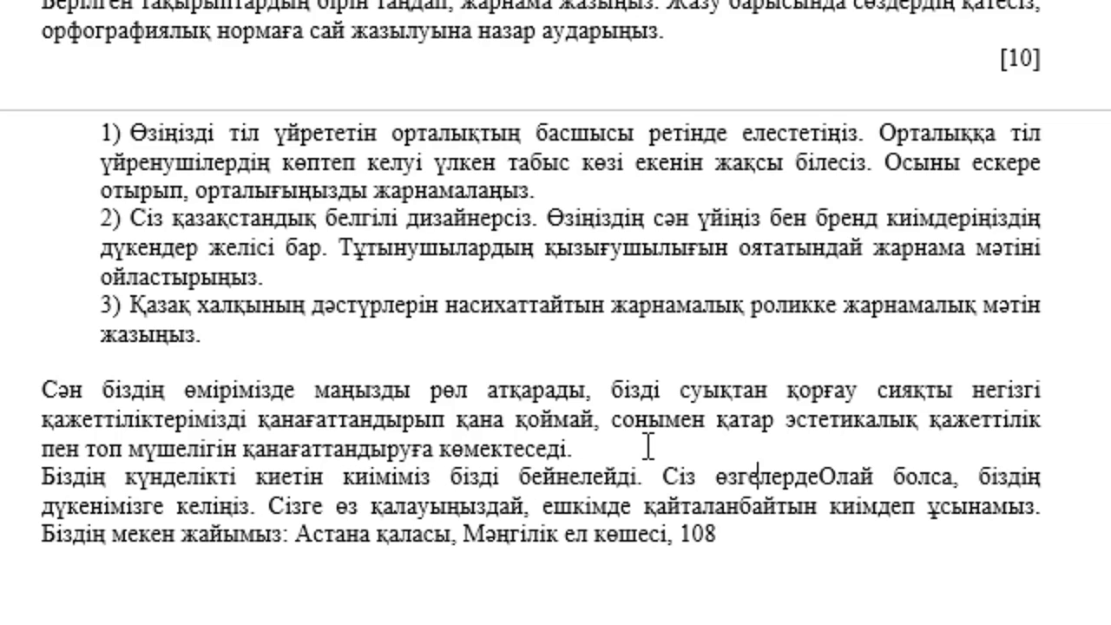
pyautogui.write('н ерекше б')
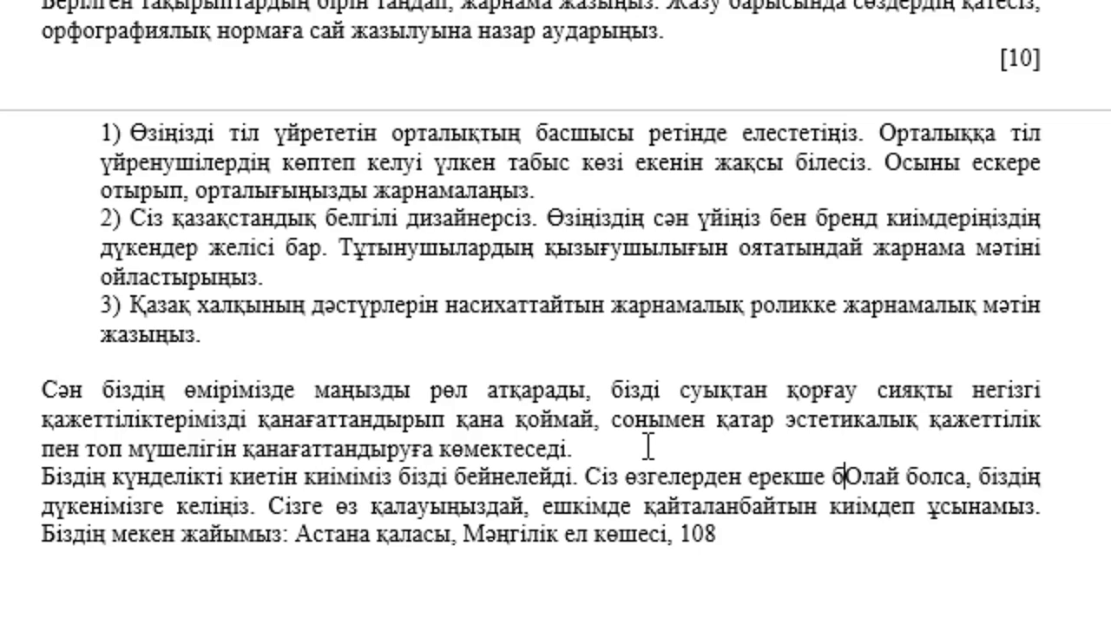
pyautogui.write('олғыныз')
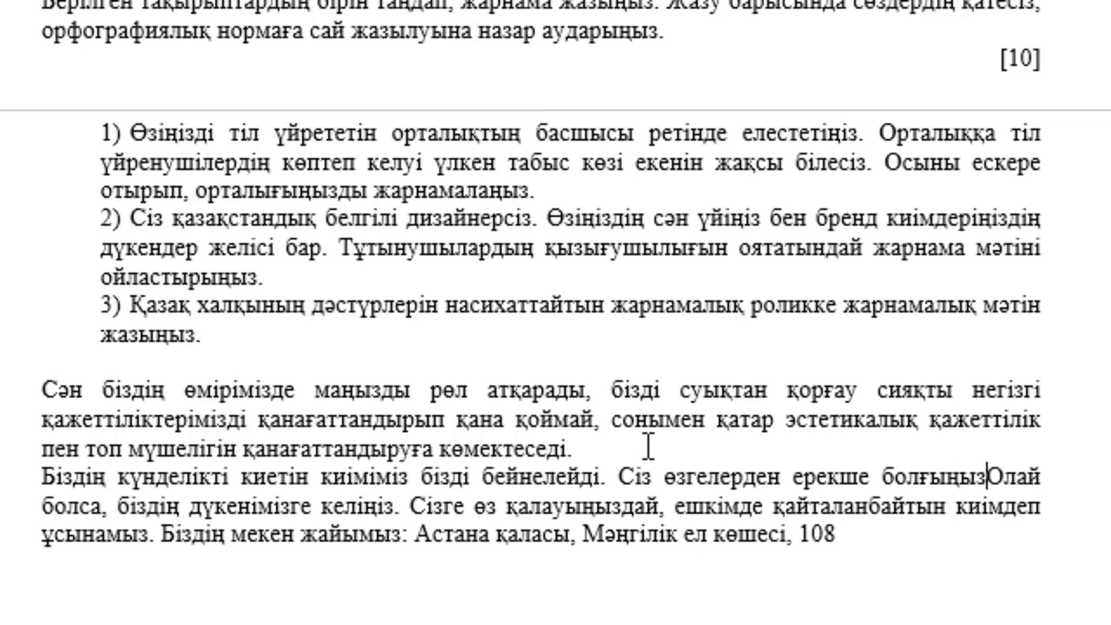
pyautogui.write(' келеді ме')
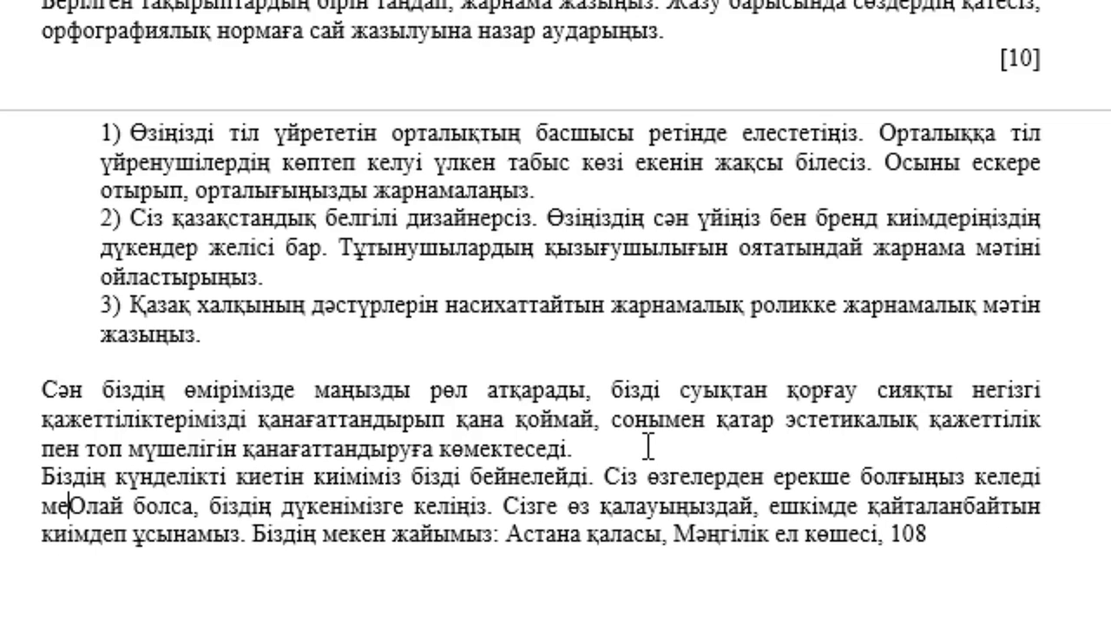
pyautogui.write(':')
pyautogui.press('BackSpace')
pyautogui.write('?')
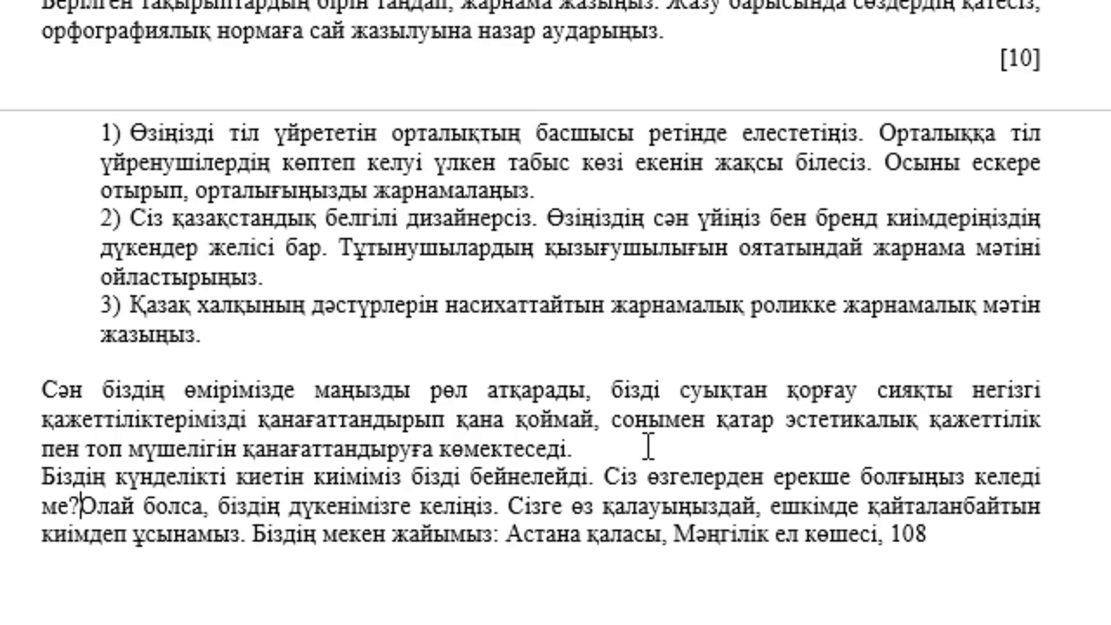
pyautogui.click(605, 478)
pyautogui.press('Return')
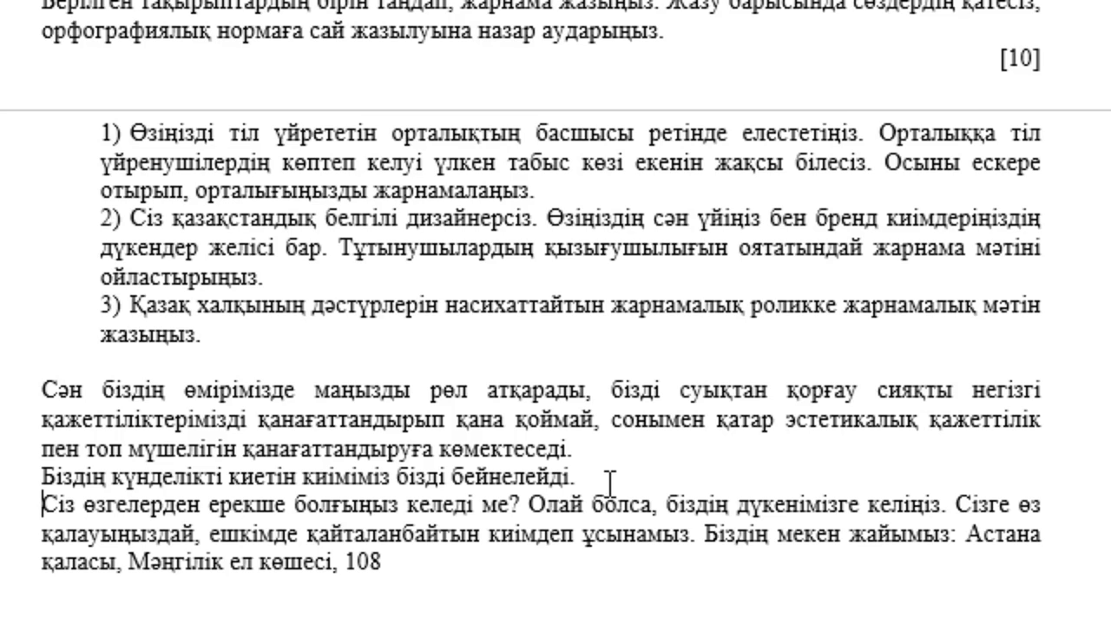